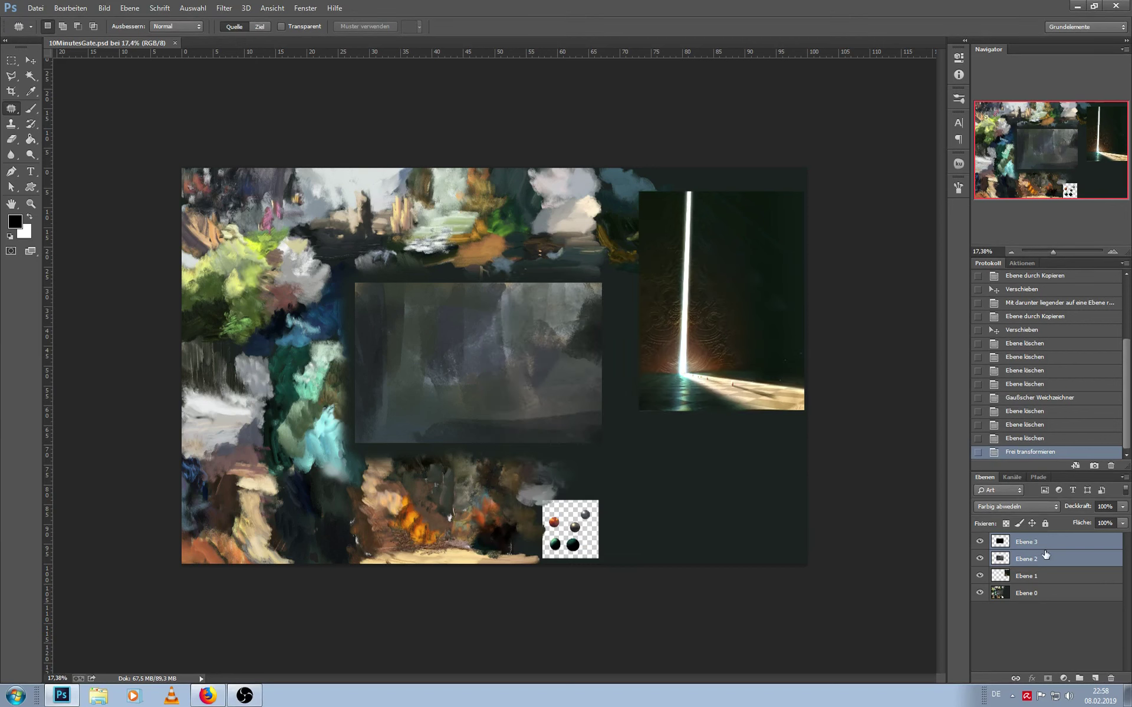
Rotate the middle painting -90° so it stands upright
key("ctrl+t")
left_click_drag(644, 369, 478, 194)
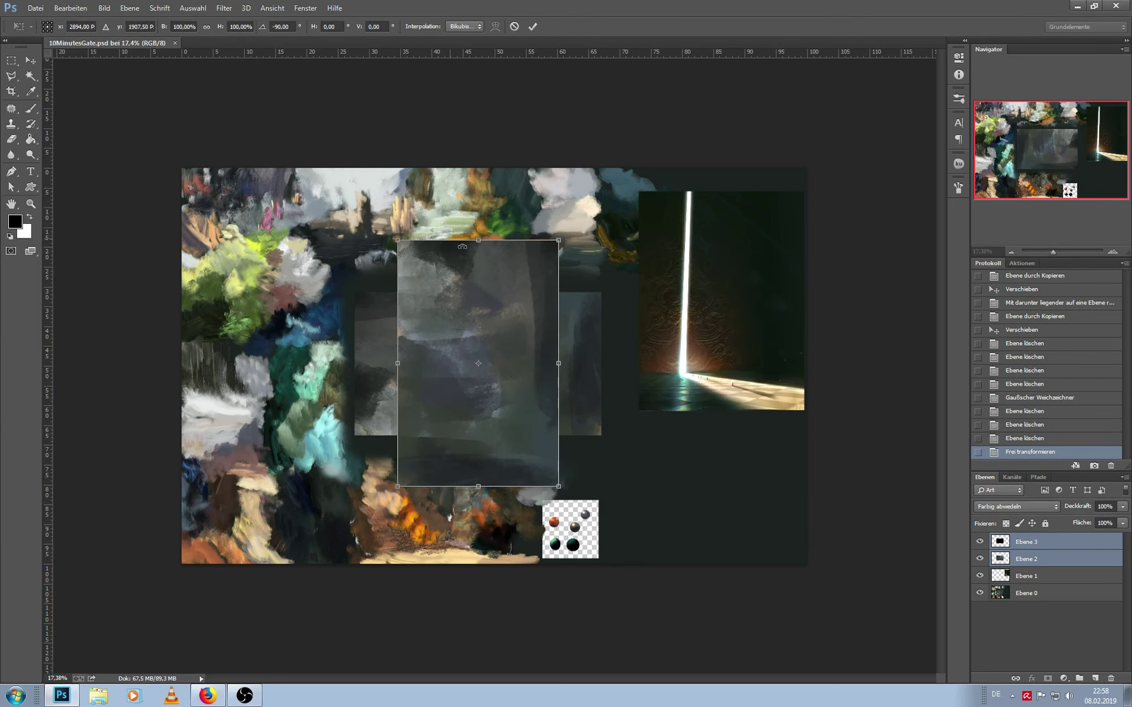
key("Return")
Hide Ebene 3 and fill the Ebene 2 shape with dark colour on a new layer
left_click(1055, 560)
left_click(1000, 558, "ctrl")
left_click(980, 541)
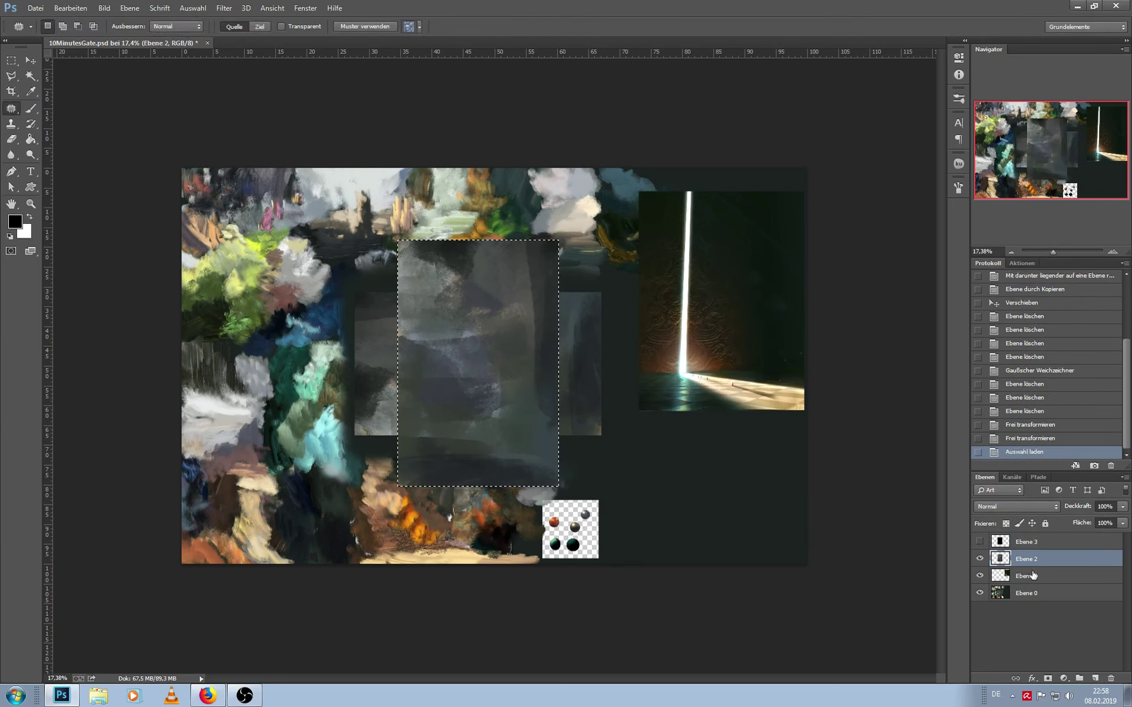
left_click(1095, 678)
left_click(30, 139)
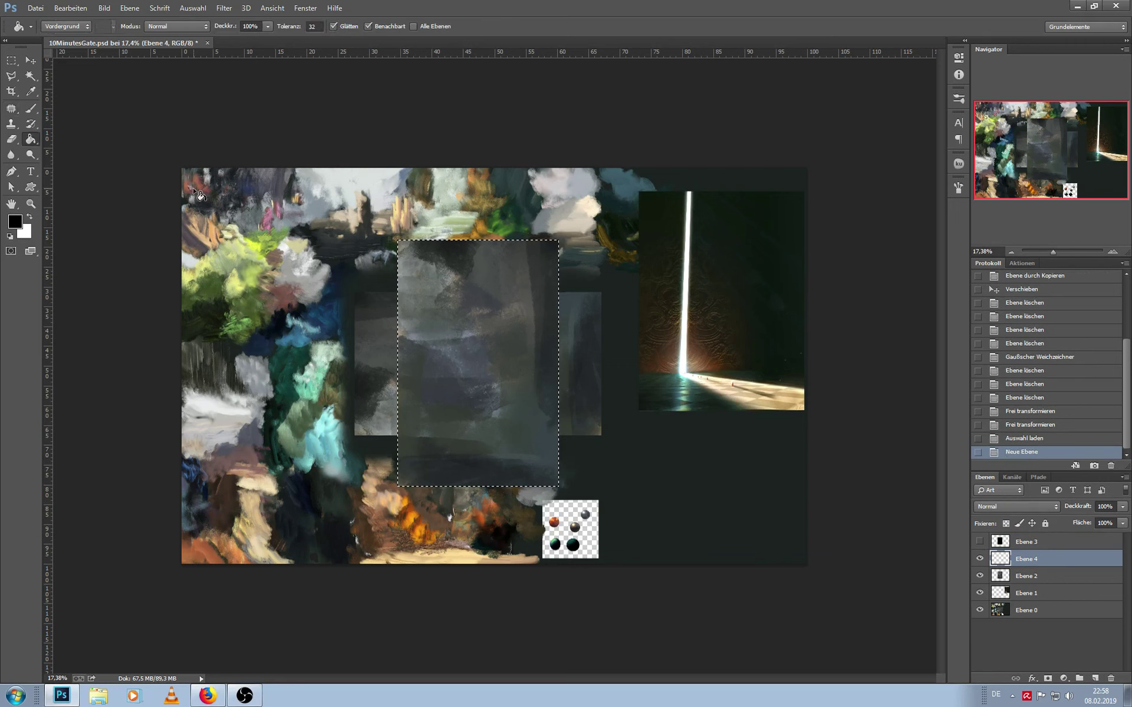
left_click(510, 357)
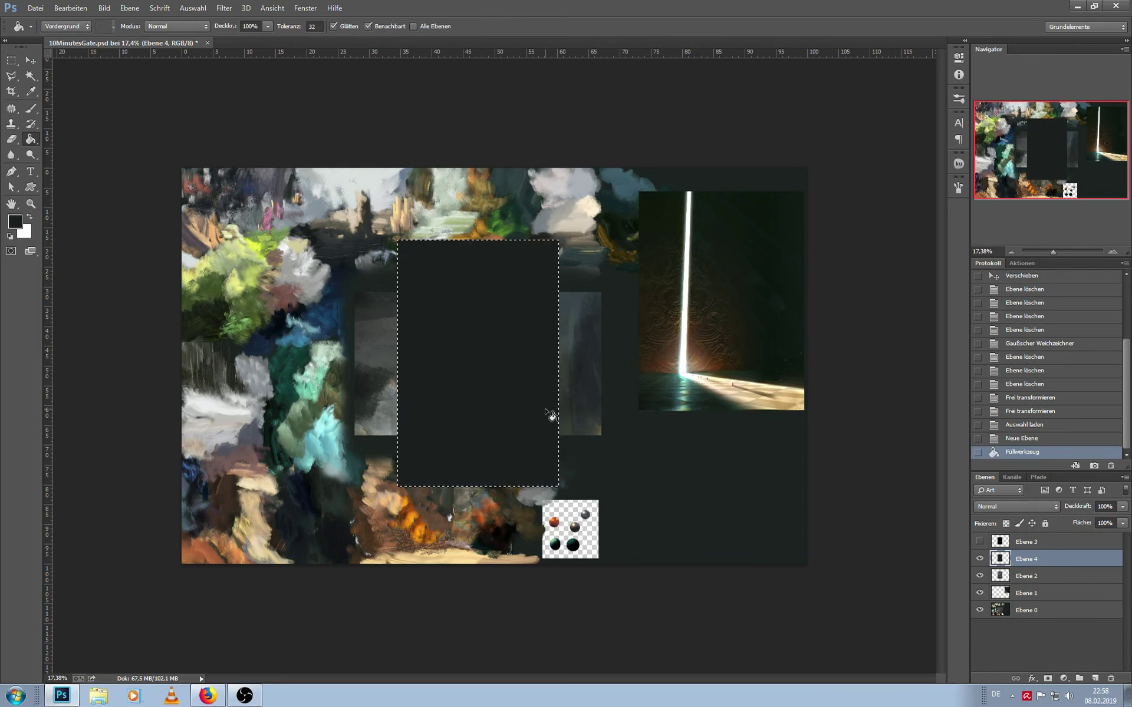
Darken the filled door rectangle with Levels midtones 0,74, deselect, and add an empty layer
key("ctrl+l")
left_click_drag(954, 323, 967, 323)
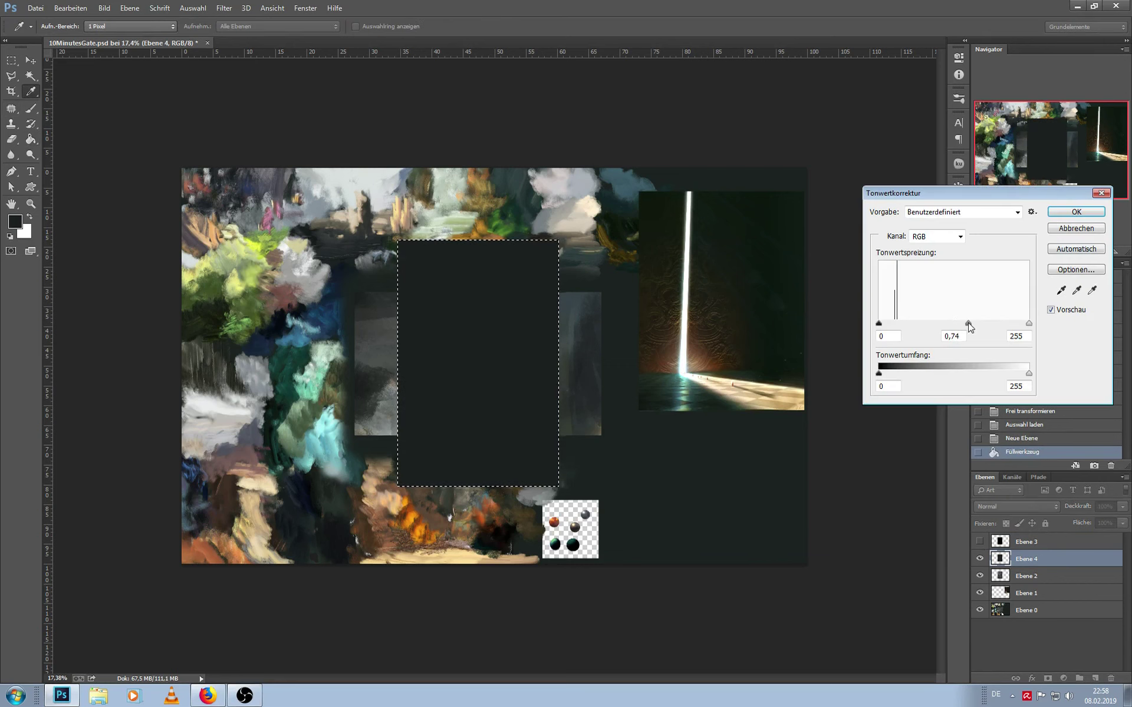
left_click(1075, 211)
key("ctrl+d")
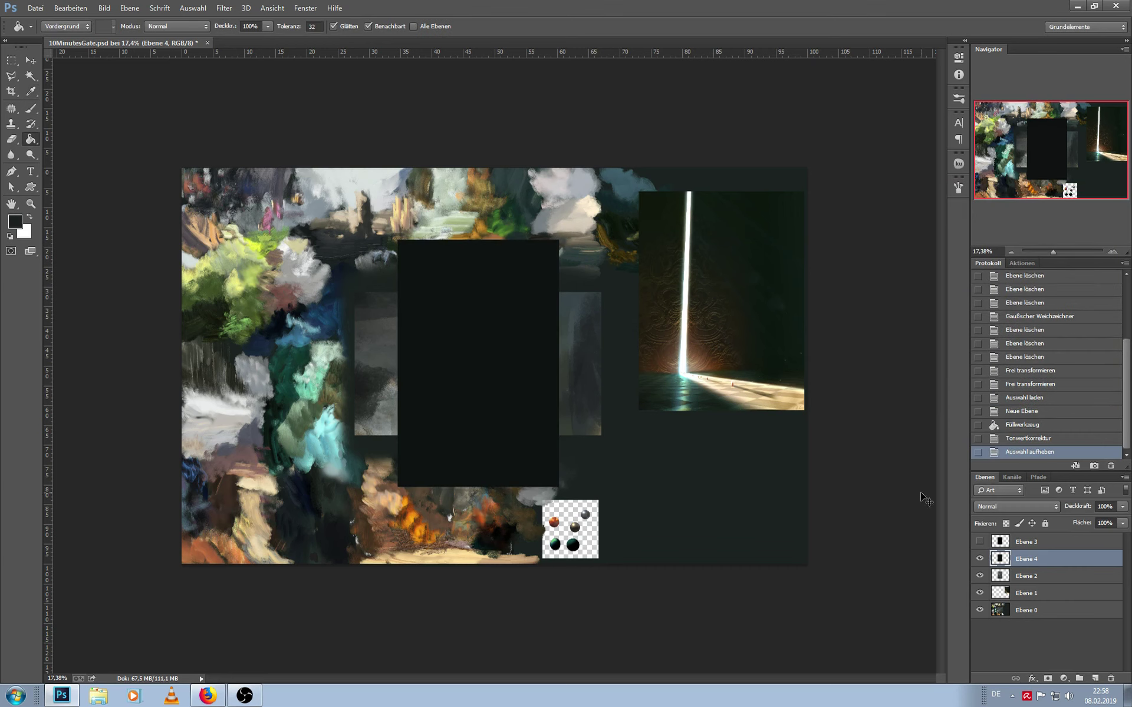
left_click(1094, 679)
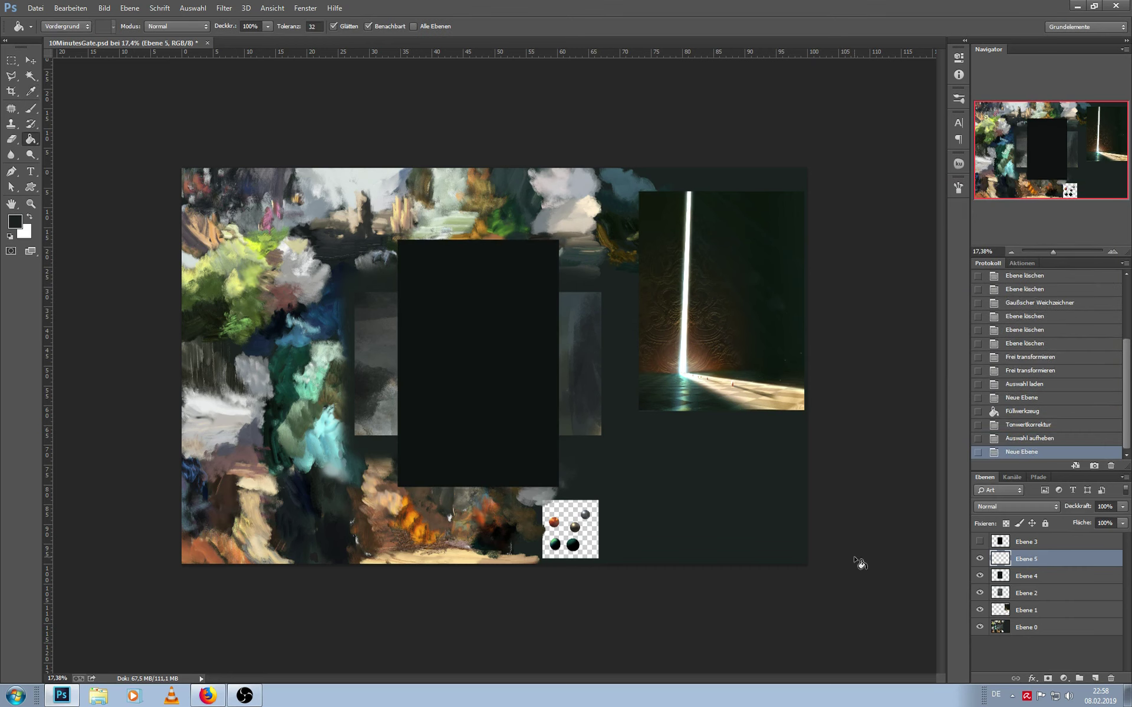
Fill a lower band with teal and darken it with Levels midtones 0,79
key("m")
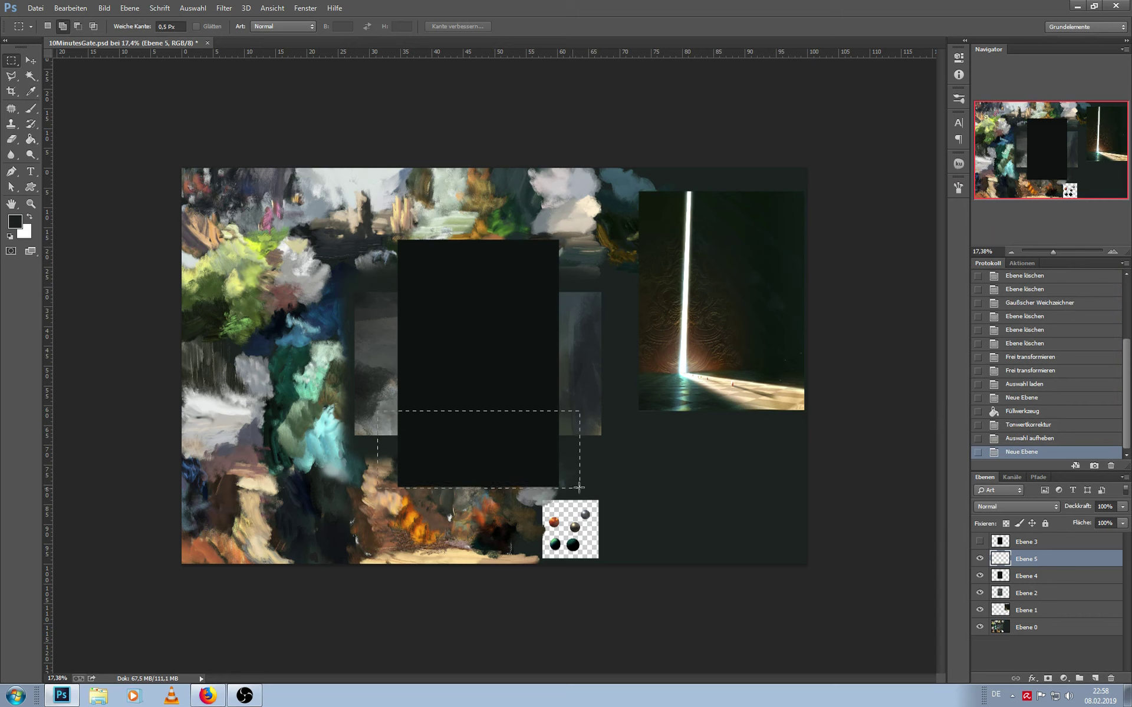
left_click_drag(577, 490, 576, 490)
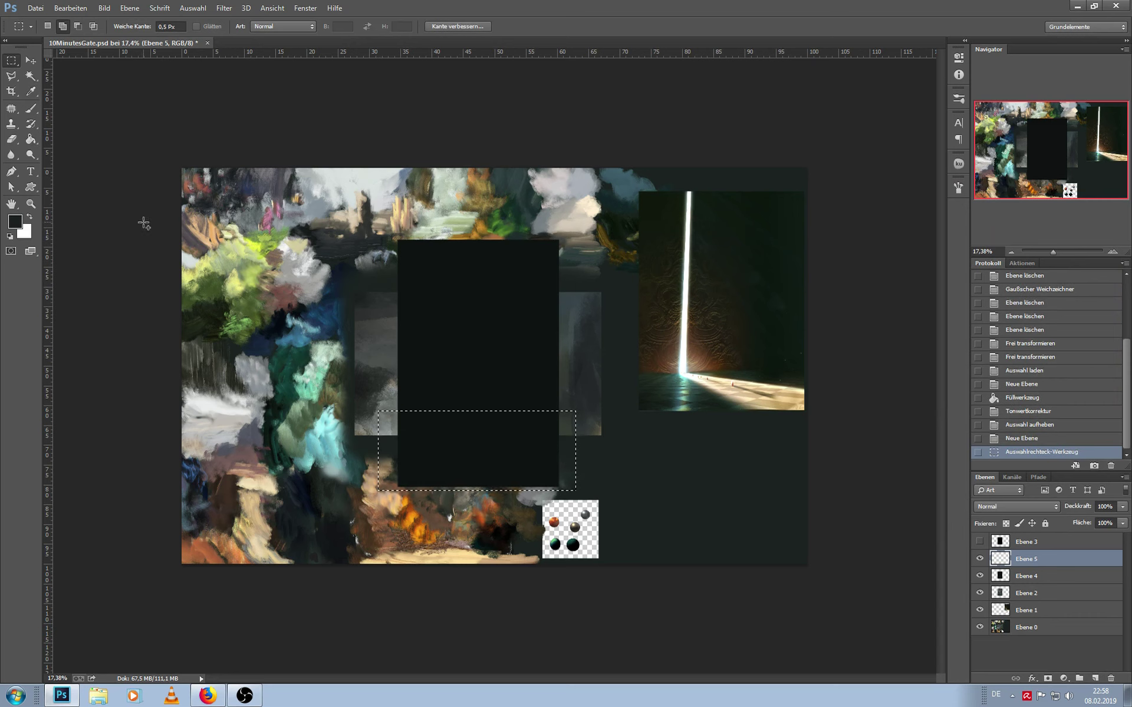
key("g")
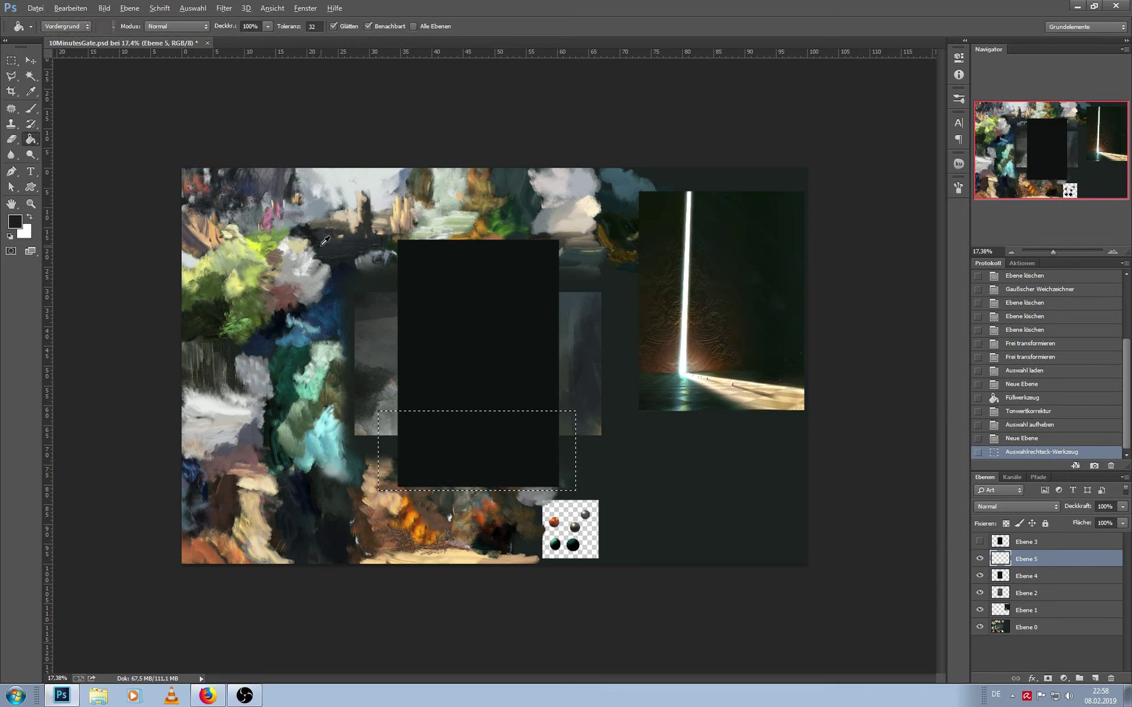
left_click(495, 480)
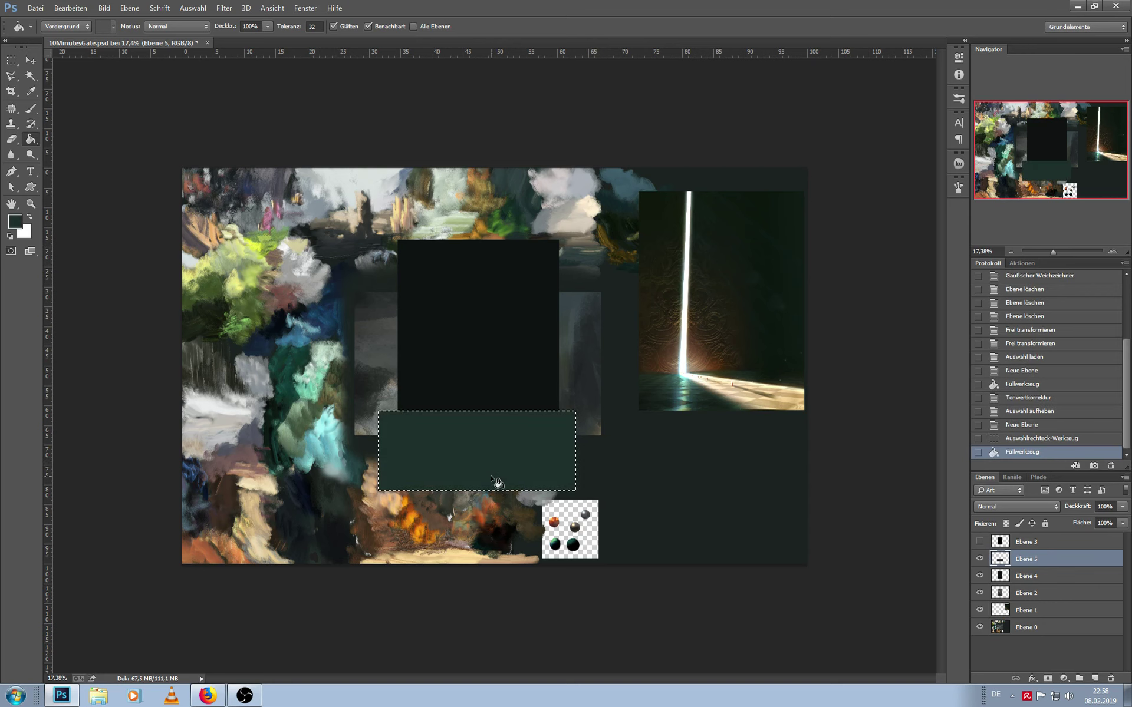
key("ctrl+l")
left_click_drag(954, 324, 965, 323)
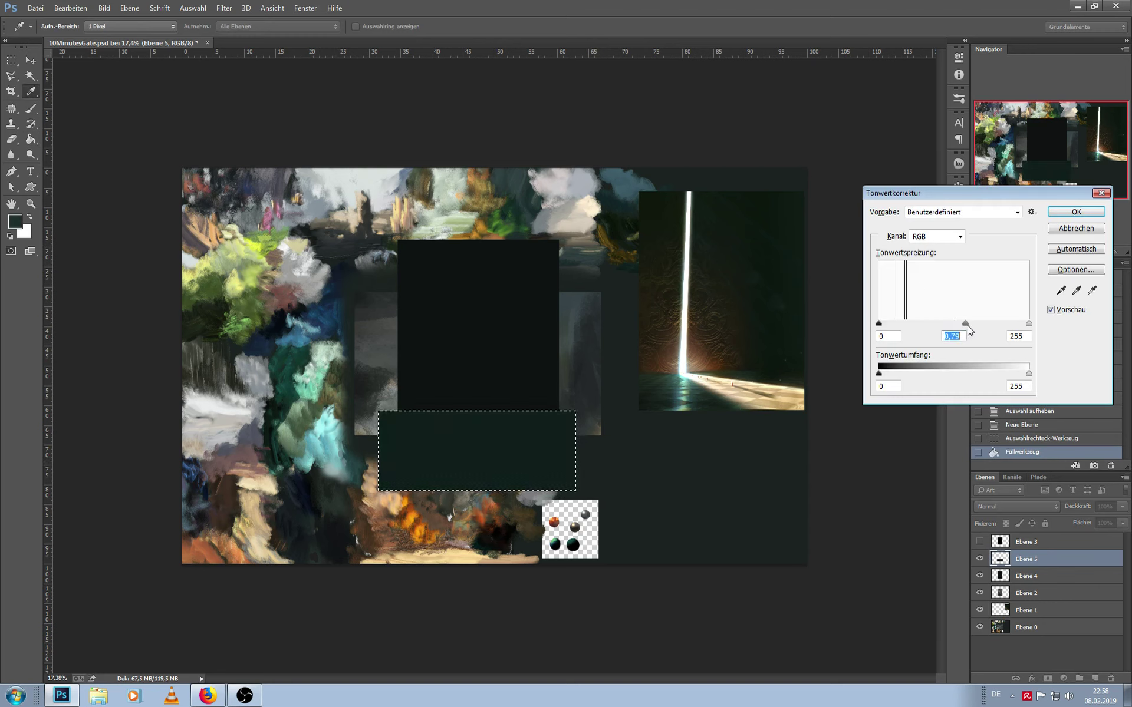
left_click(1076, 211)
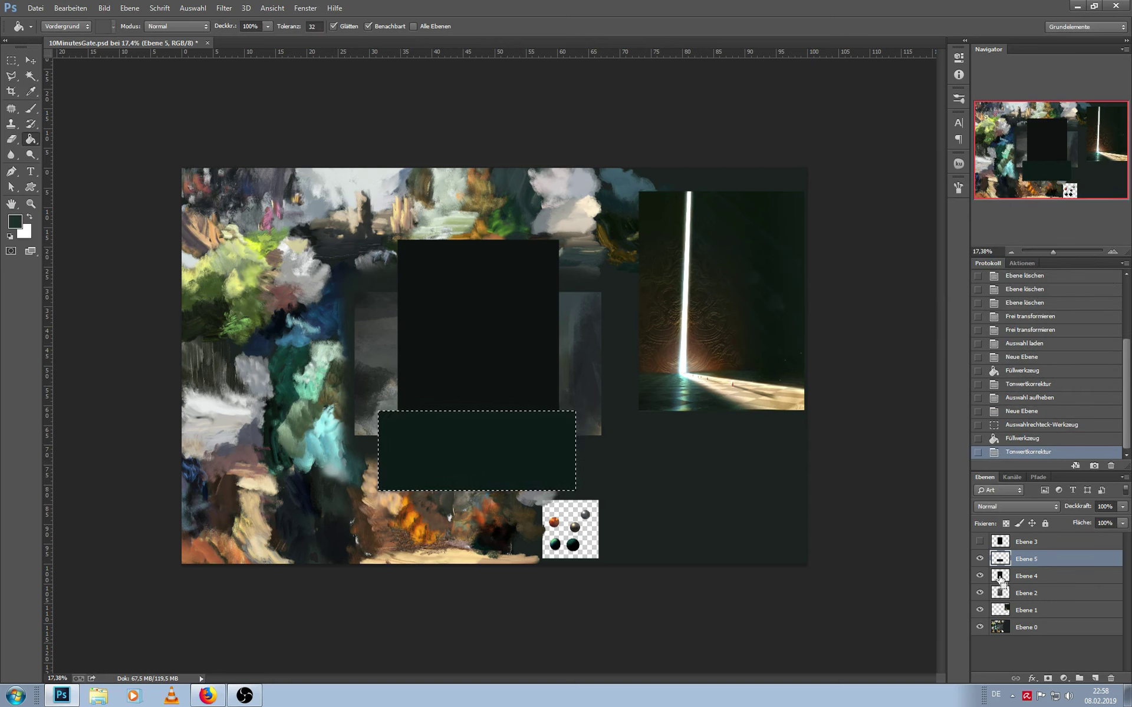
Mask the teal band to the door rectangle, unlink the mask, and shift the band
left_click(1000, 591, "ctrl")
left_click(1048, 679)
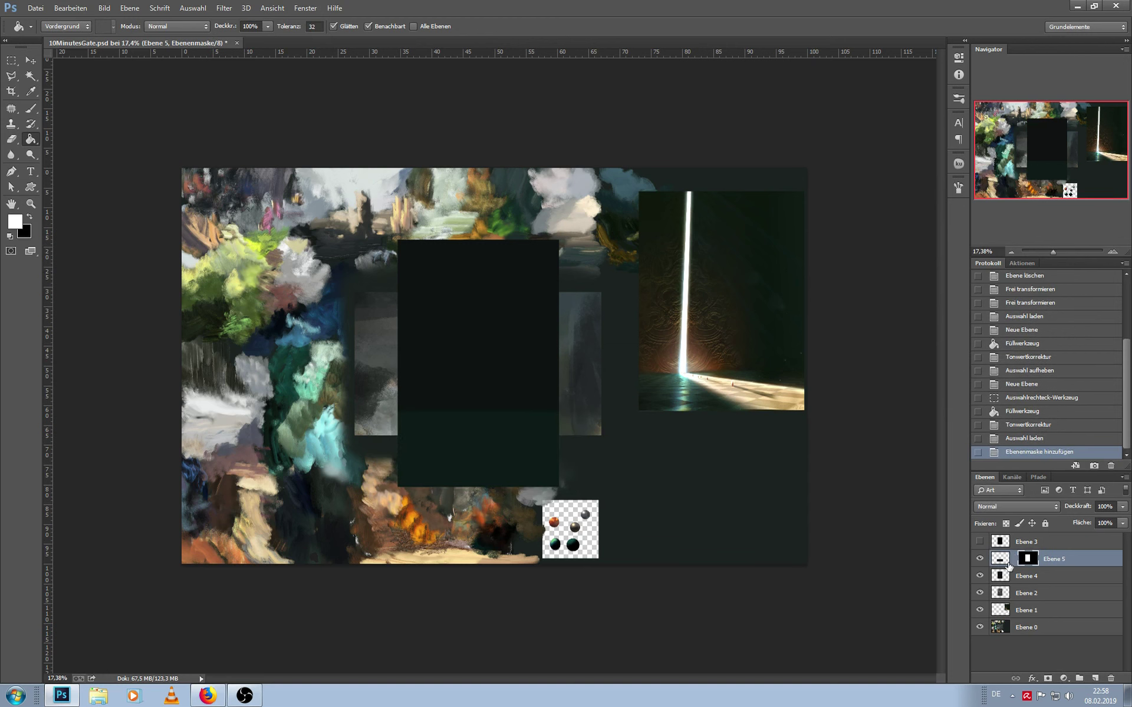
left_click(1009, 560)
key("b")
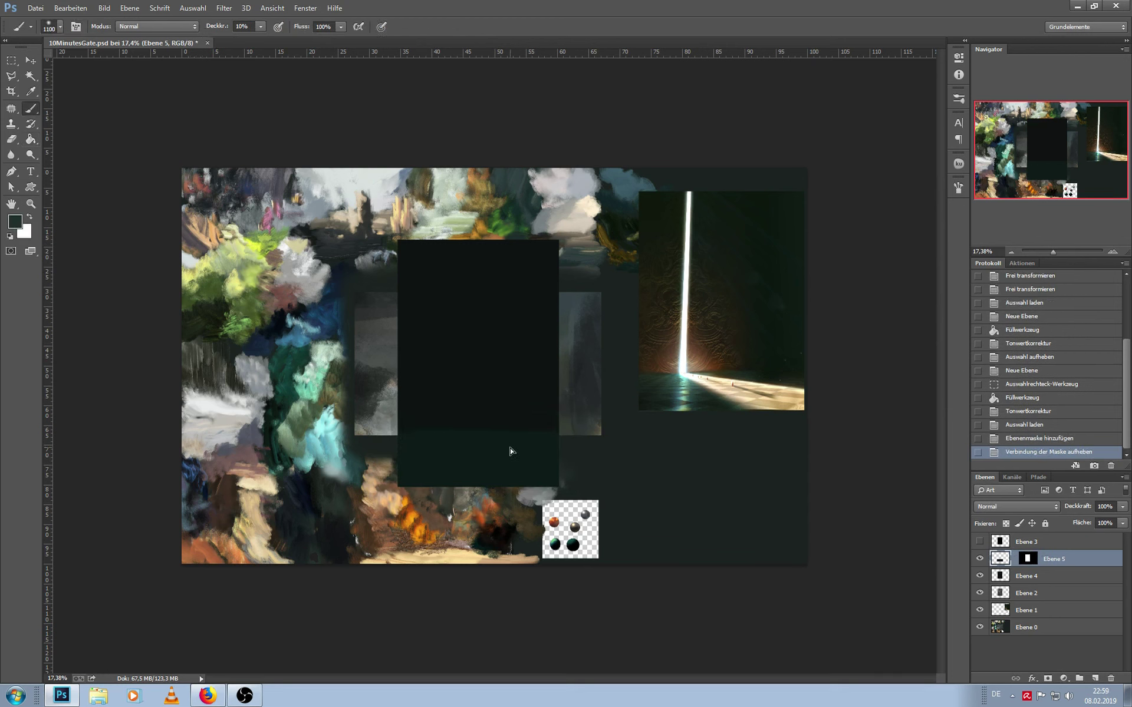
left_click_drag(511, 457, 511, 466)
Tilt the teal floor band slightly and add a new empty layer above
key("ctrl+t")
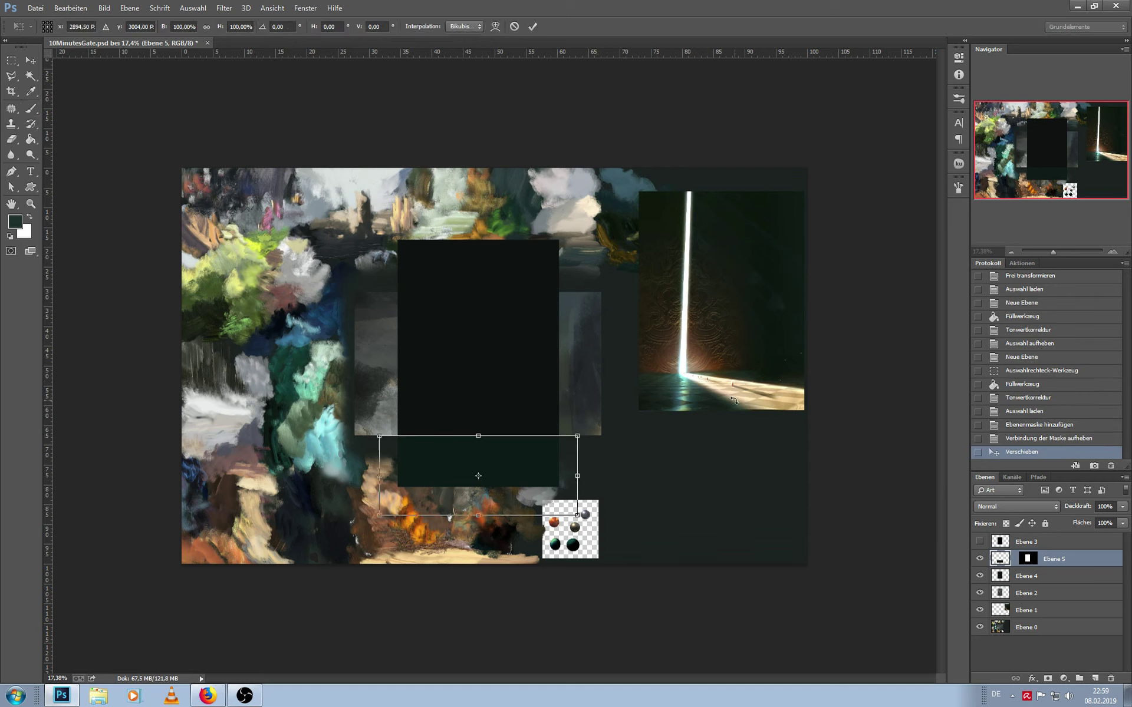
key("Return")
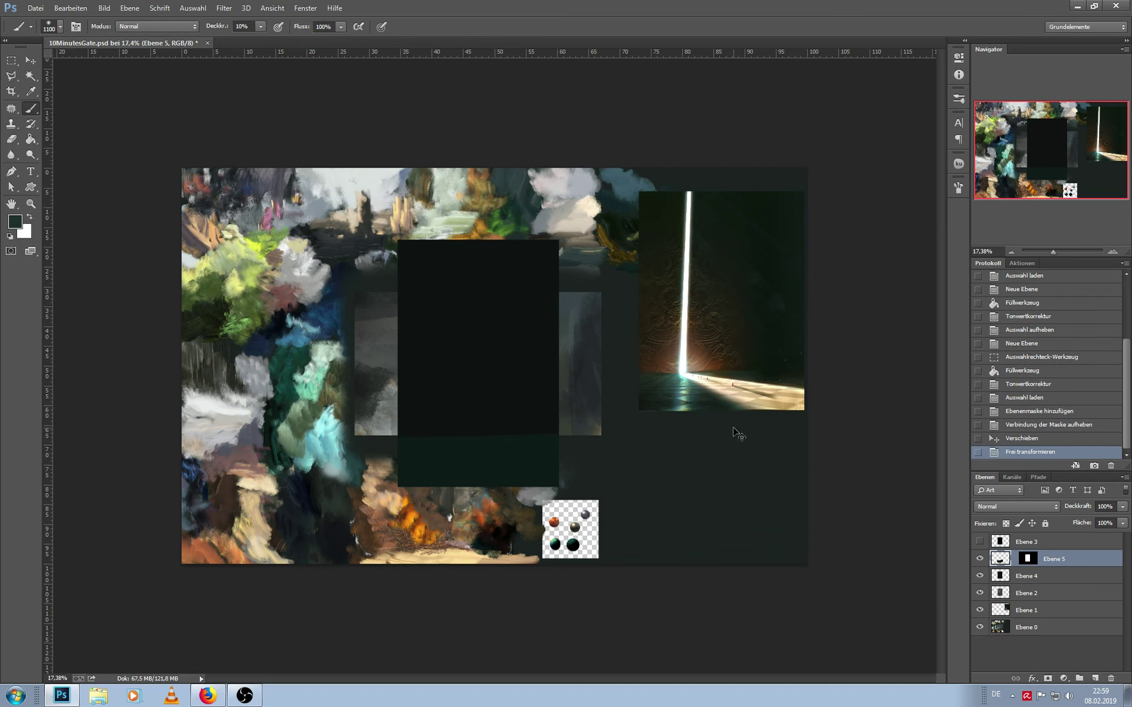
key("ctrl+t")
left_click_drag(750, 406, 752, 419)
key("Return")
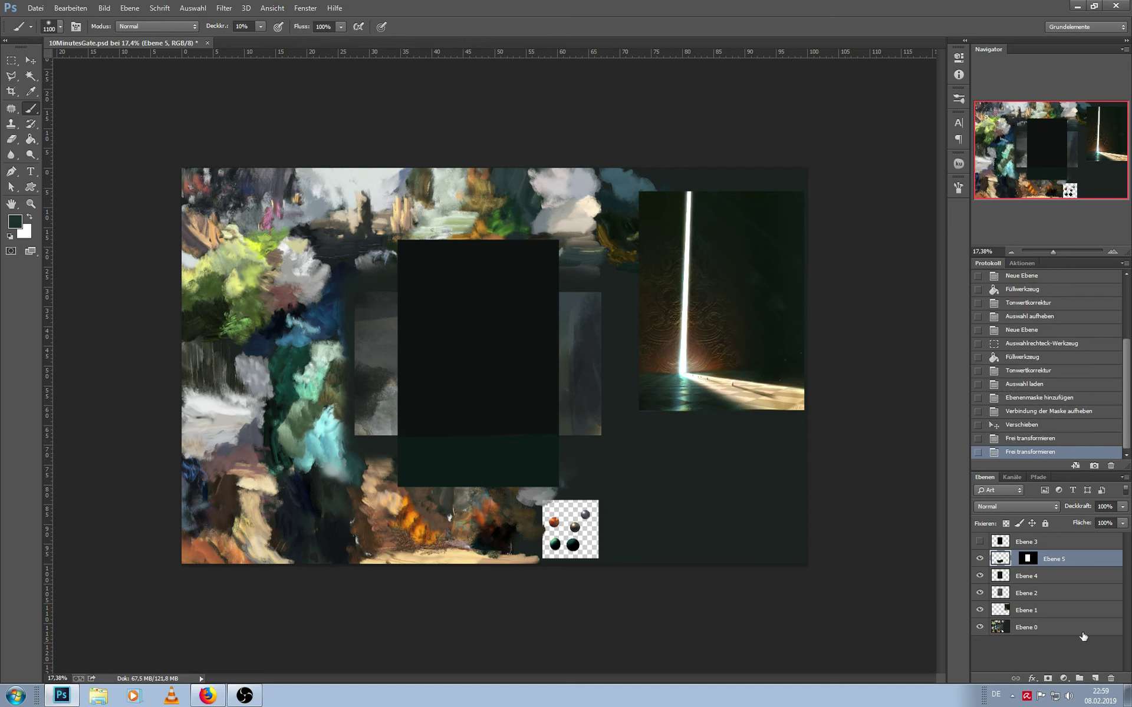
left_click(1095, 678)
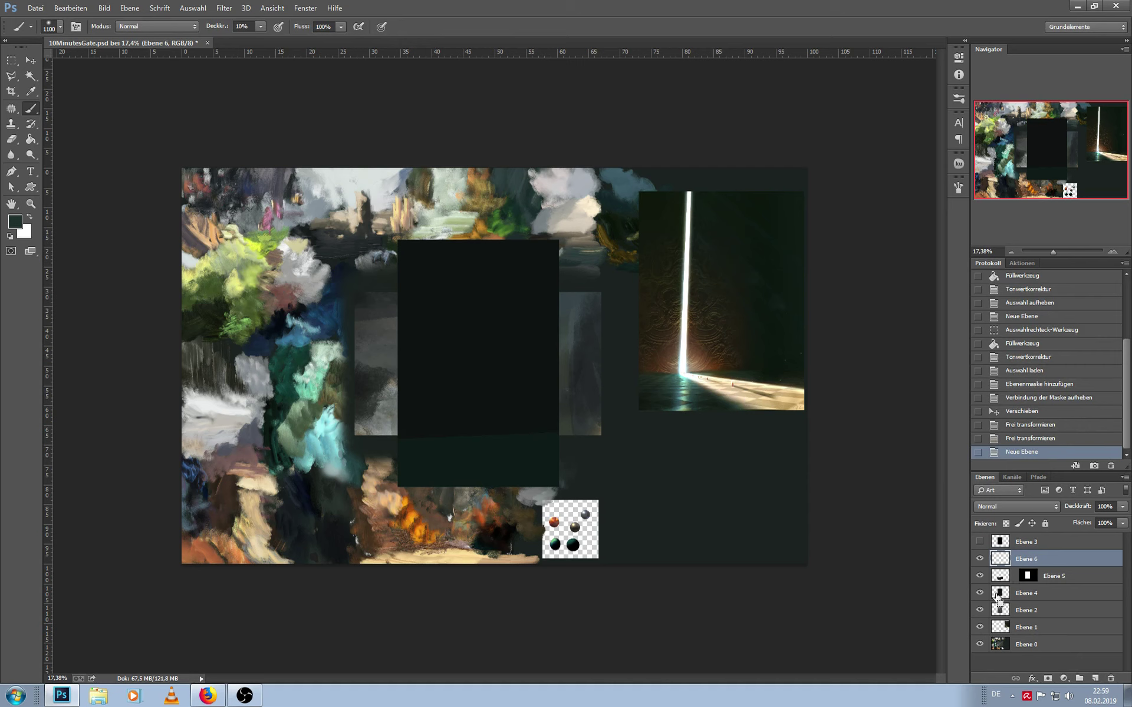
Shade the door's right side and lower area with black gradients at 30% layer opacity
left_click(999, 595, "ctrl")
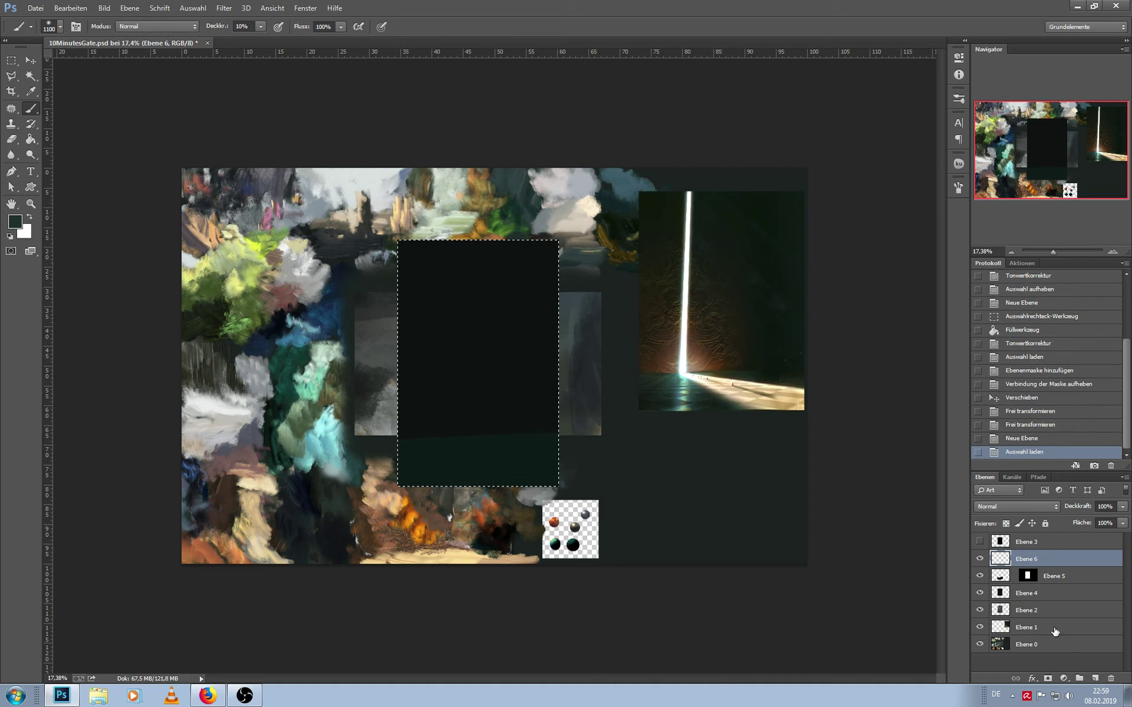
left_click(31, 139)
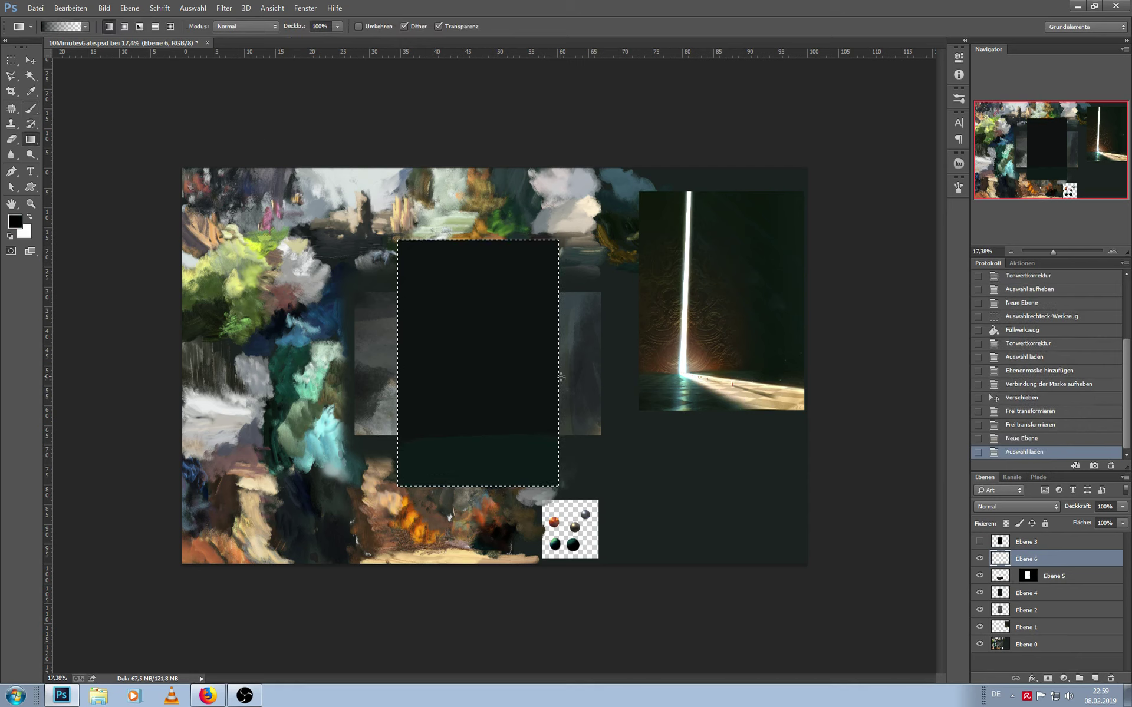
left_click_drag(516, 394, 563, 391)
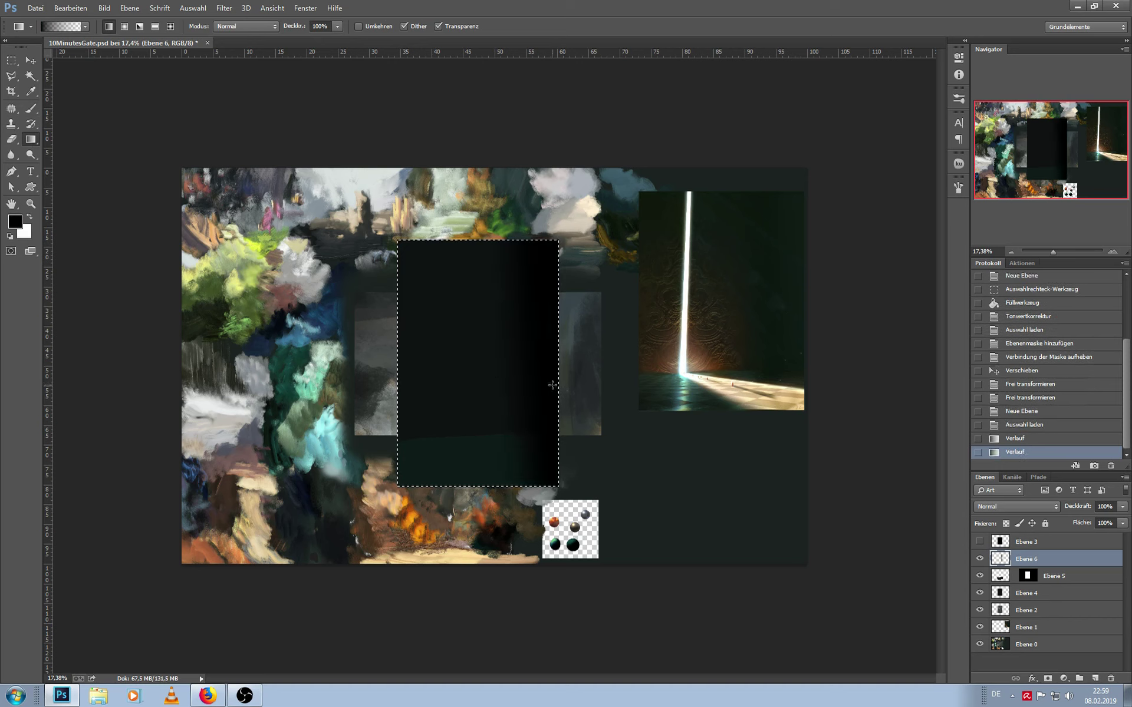
left_click_drag(1126, 510, 1083, 521)
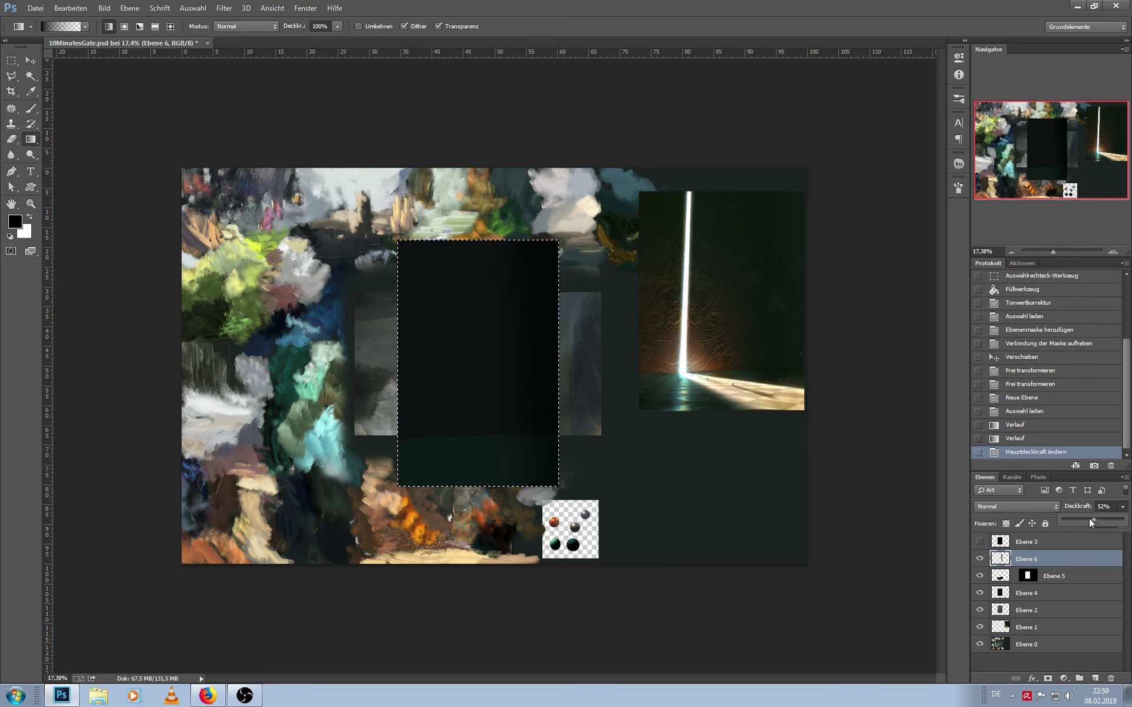
left_click(396, 510)
left_click_drag(422, 462, 437, 504)
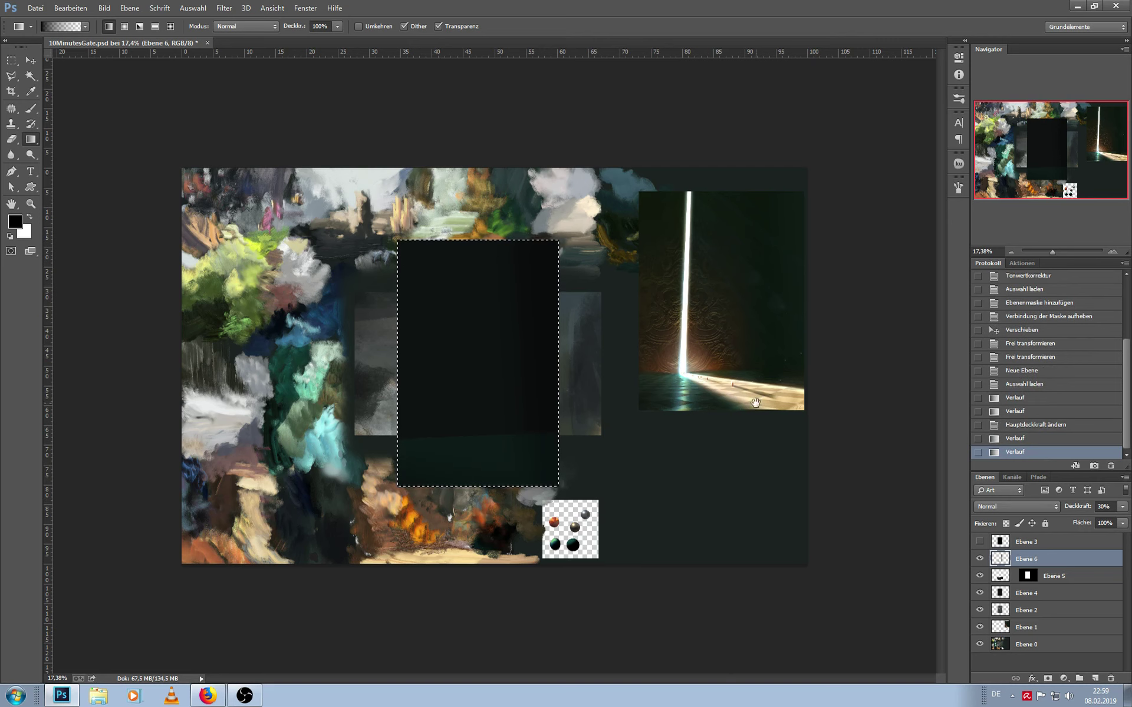
left_click_drag(1056, 252, 1056, 251)
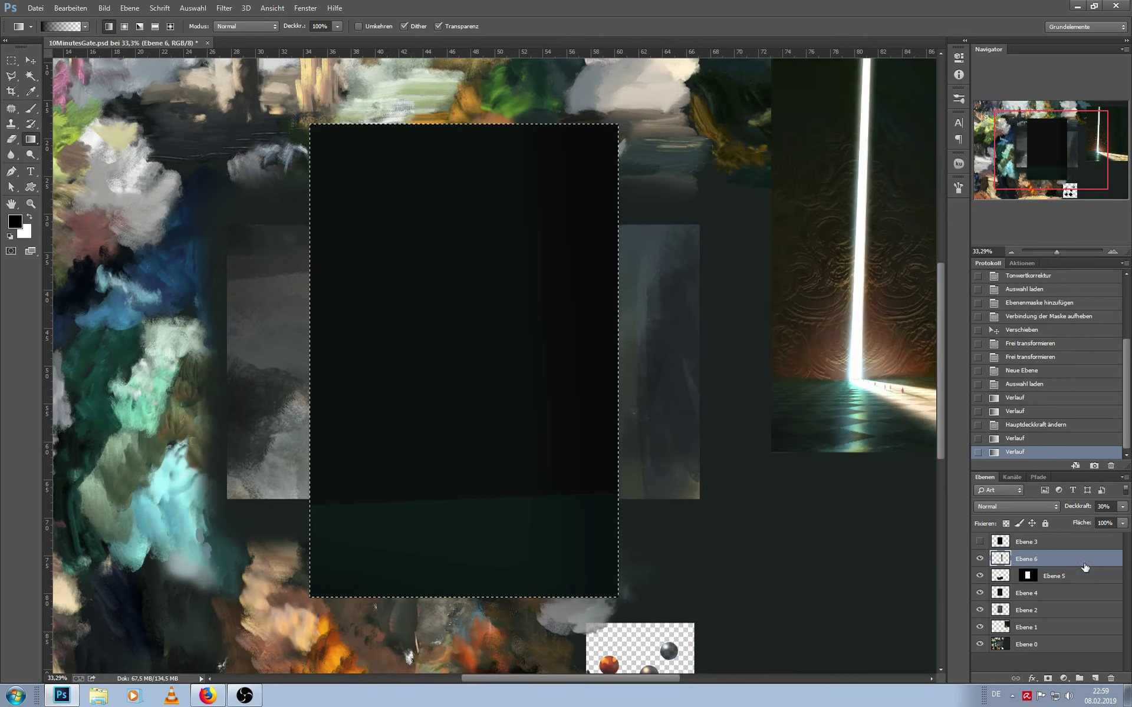
Draw a black diamond checker grid at upper left, then copy it rightward and merge
key("ctrl+d")
left_click(1095, 678)
scroll(375, 348, "down", 1)
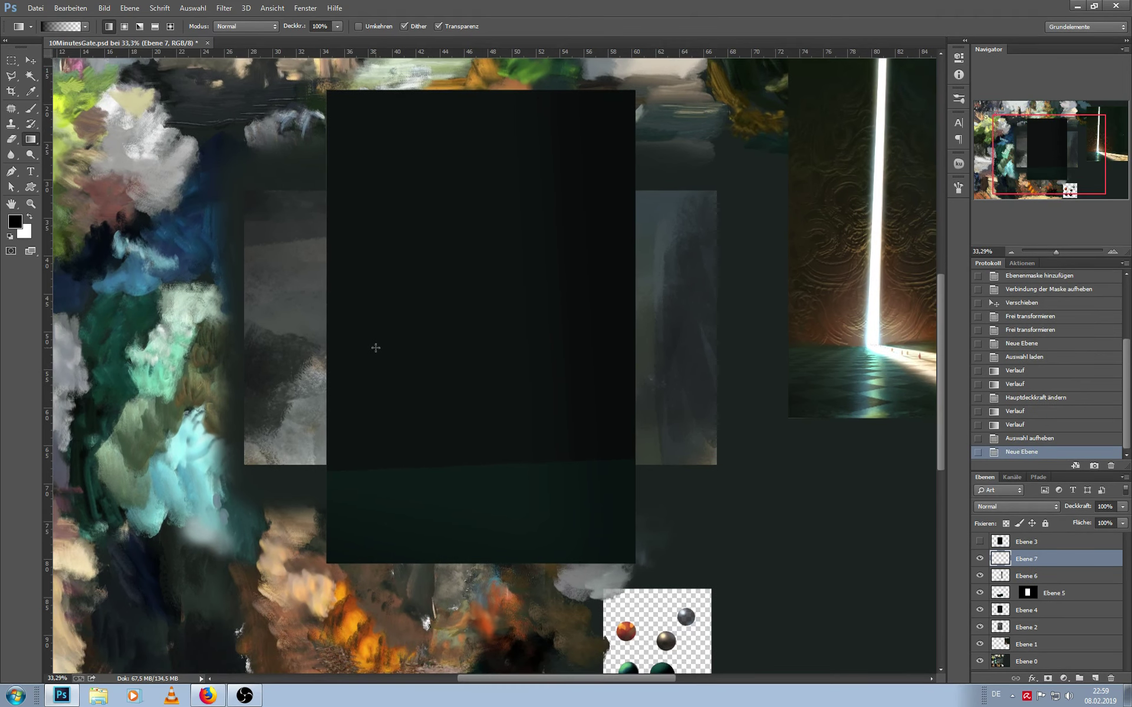
left_click(29, 188)
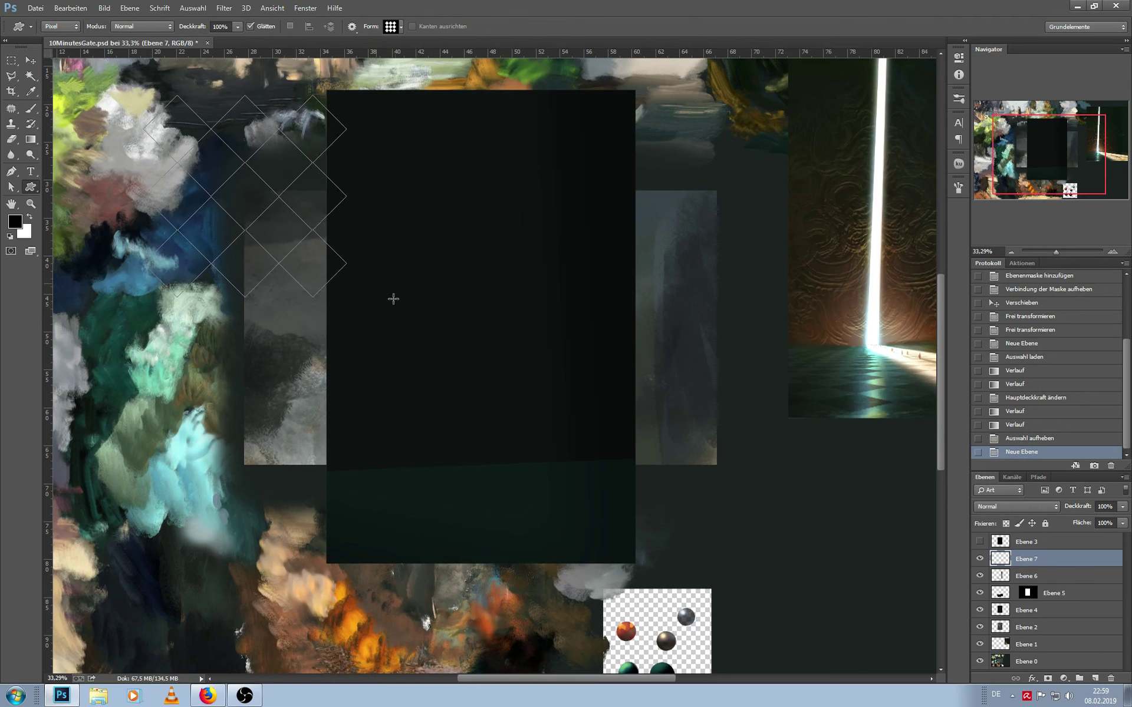
left_click_drag(211, 147, 389, 301)
key("b")
left_click_drag(286, 259, 833, 260)
key("ctrl+e")
Extend the diamond grid down the canvas with copies merged into one layer
key("ctrl+j")
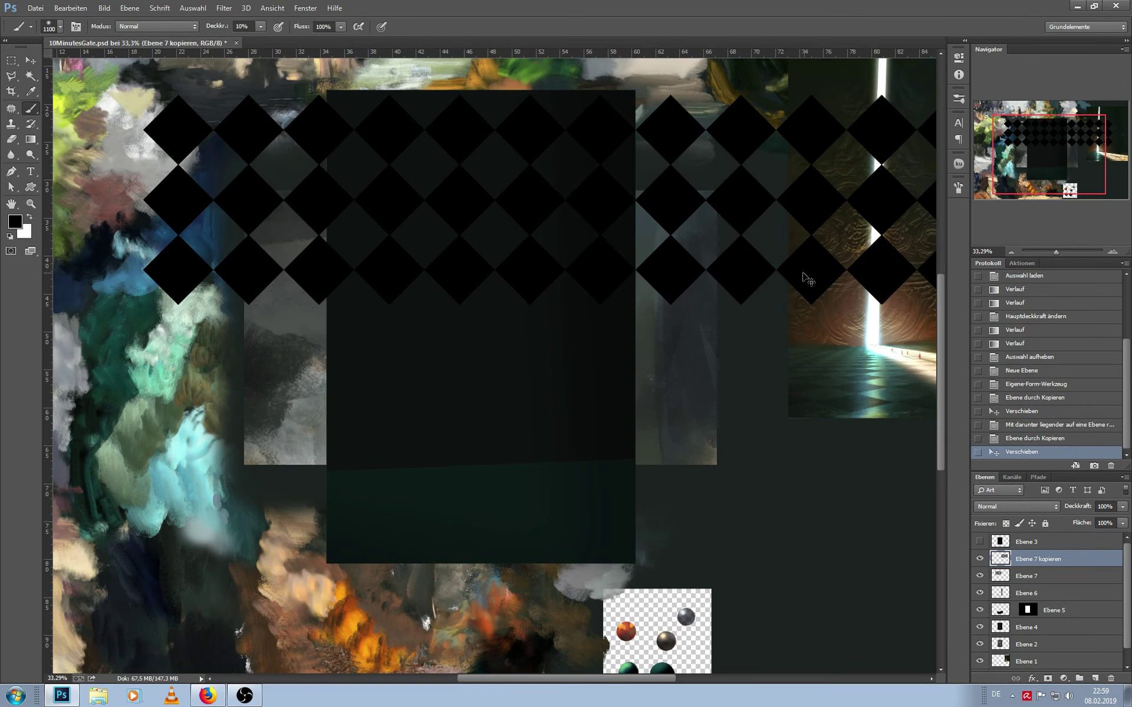
key("ctrl+e")
key("ctrl+j")
left_click_drag(690, 294, 682, 427)
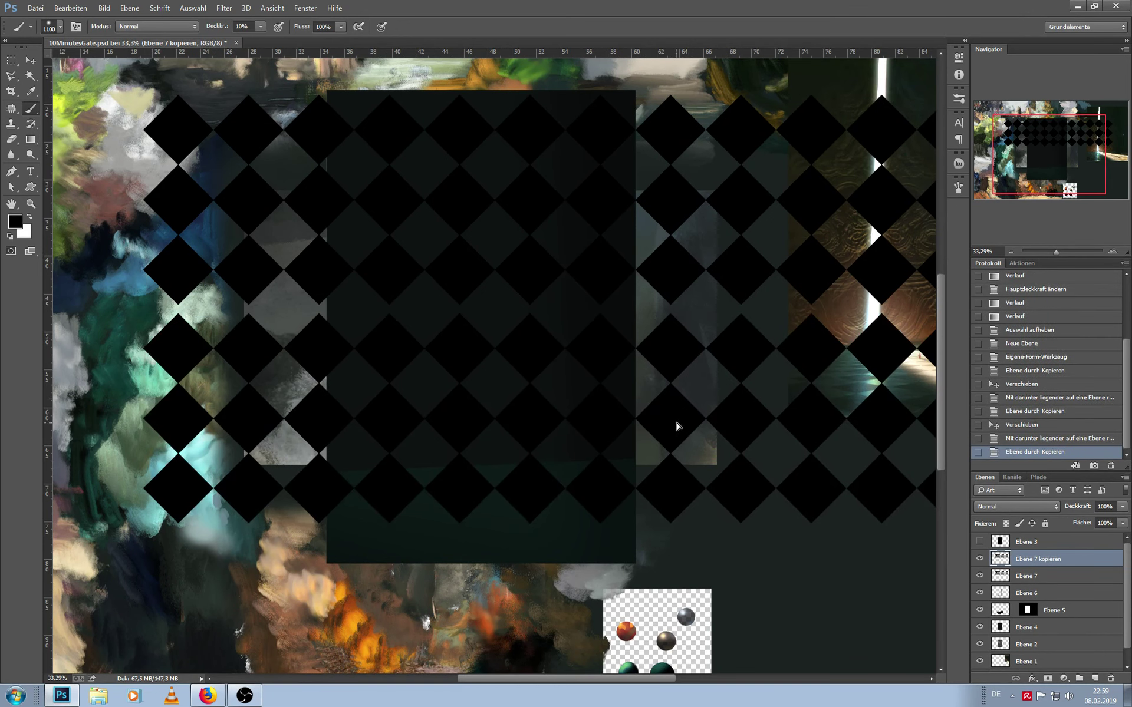
key("ctrl+e")
key("ctrl+j")
mouse_move(603, 311)
left_mouse_down()
mouse_move(591, 647)
mouse_move(585, 581)
left_mouse_up()
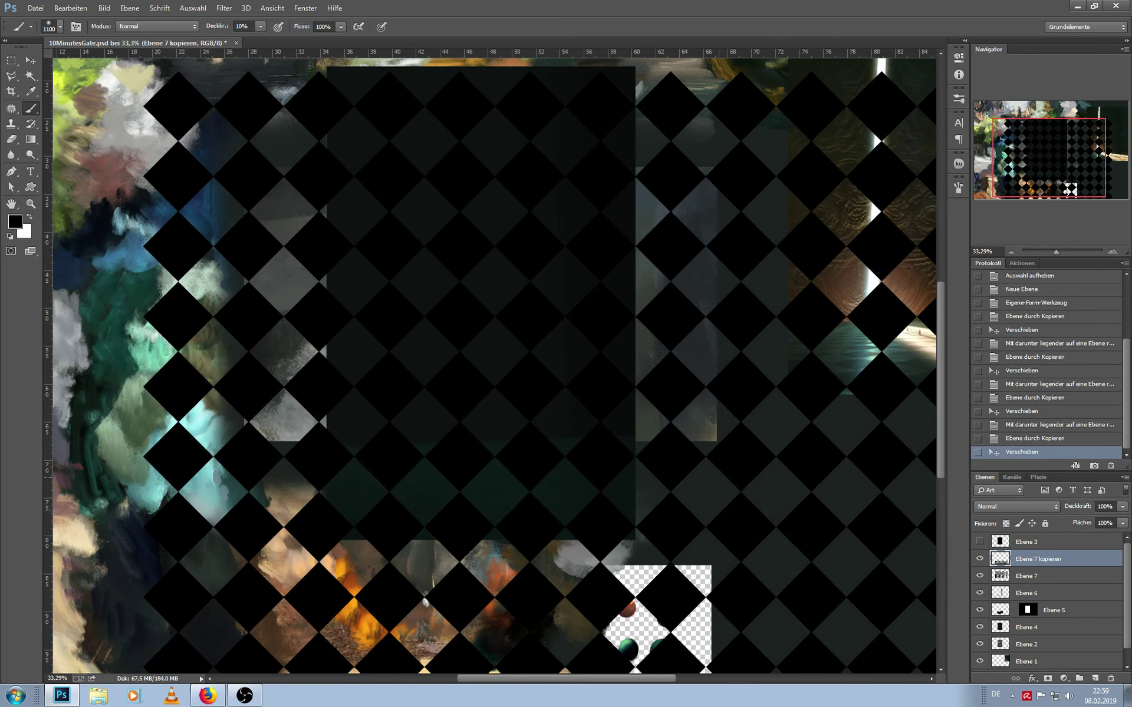
left_click(1053, 253)
key("ctrl+e")
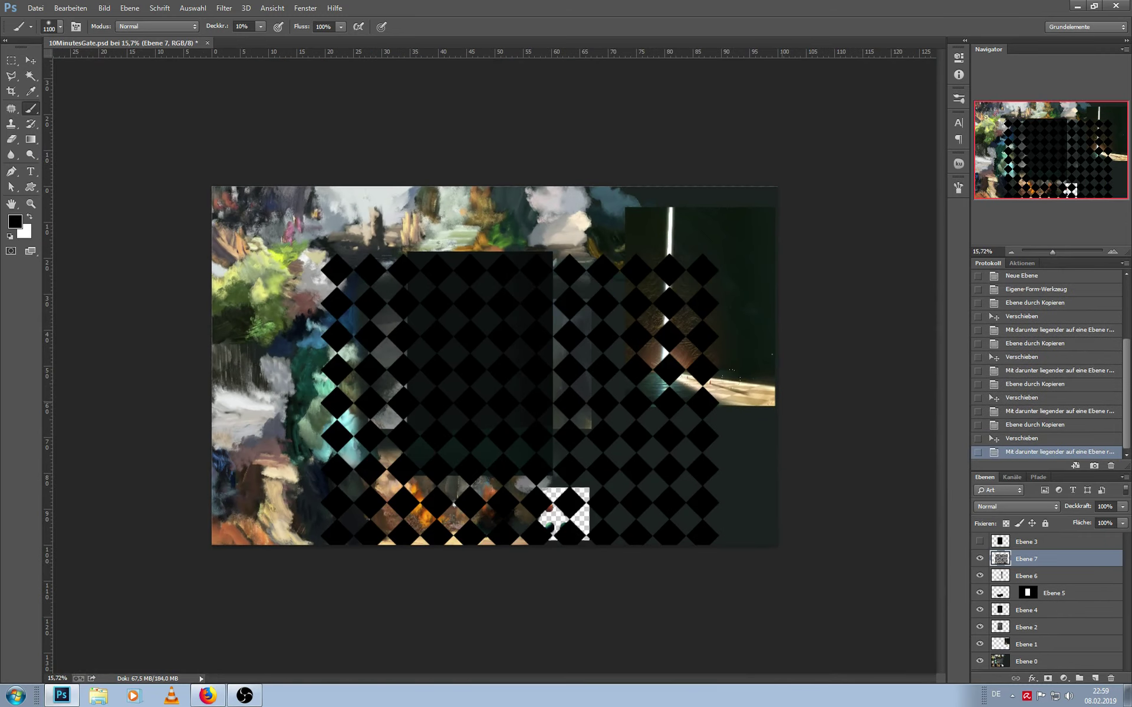
Fill the remaining canvas with merged grid copies, hide the checker layer, and select Ebene 6
key("ctrl+j")
mouse_move(611, 482)
left_mouse_down()
mouse_move(429, 324)
mouse_move(776, 331)
left_mouse_up()
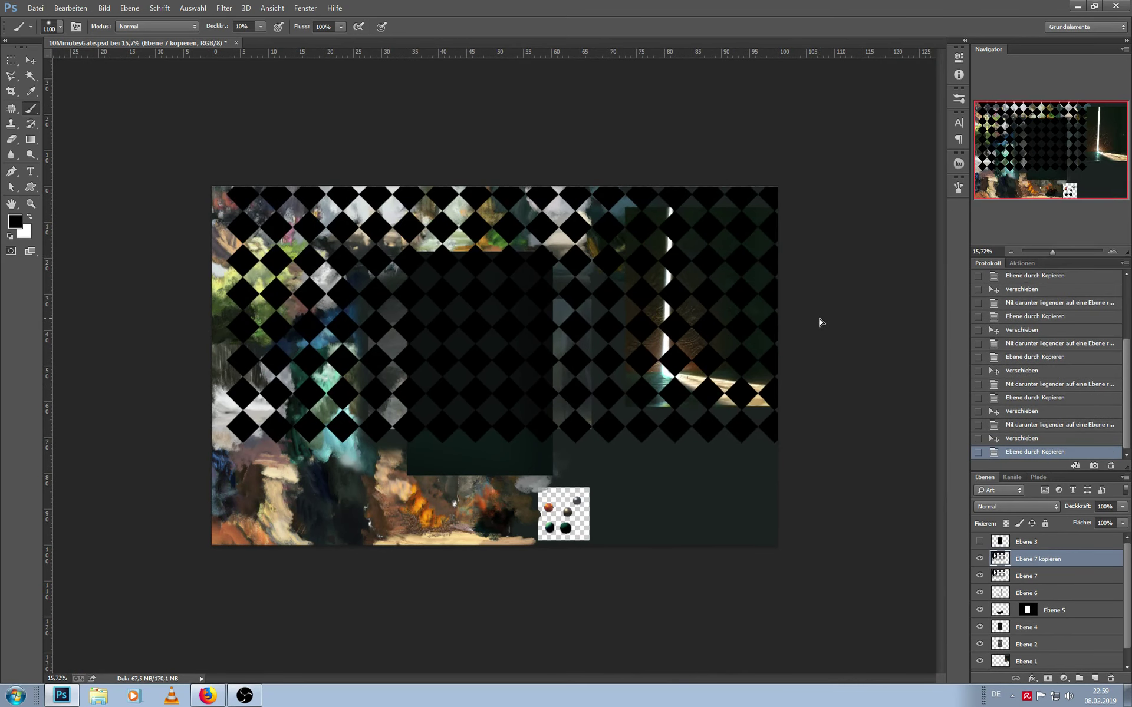
key("ctrl+e")
key("ctrl+j")
mouse_move(679, 268)
left_mouse_down()
mouse_move(610, 456)
mouse_move(610, 495)
left_mouse_up()
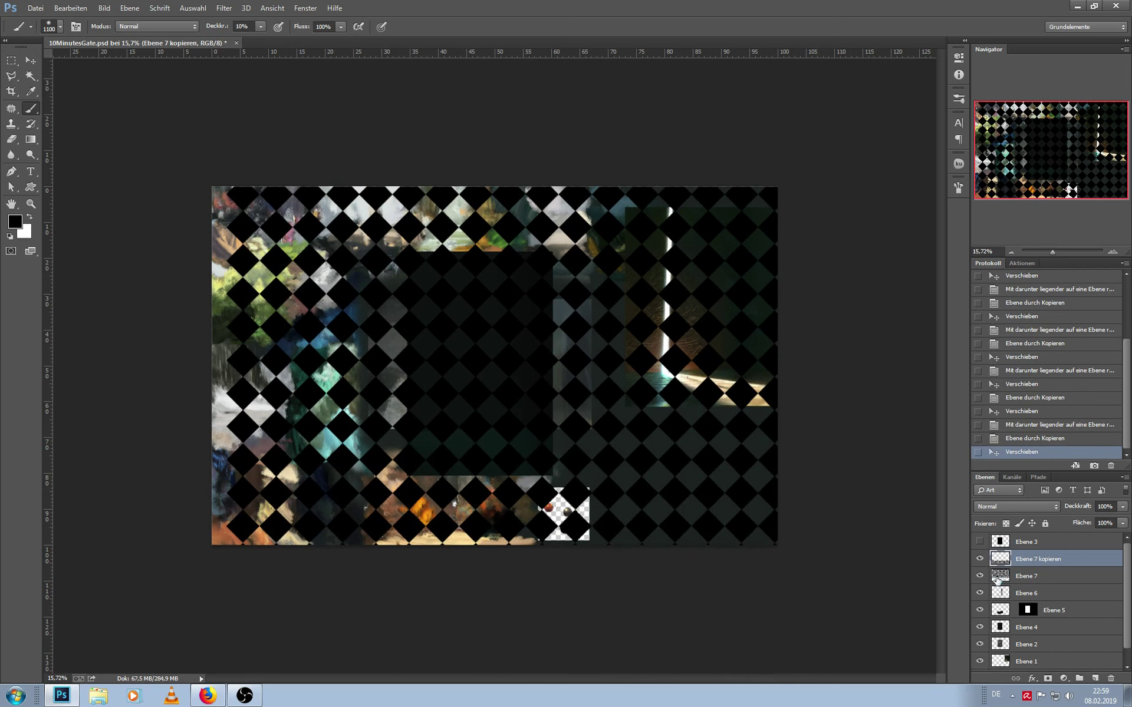
key("ctrl+e")
left_click(980, 560)
left_click(1036, 577)
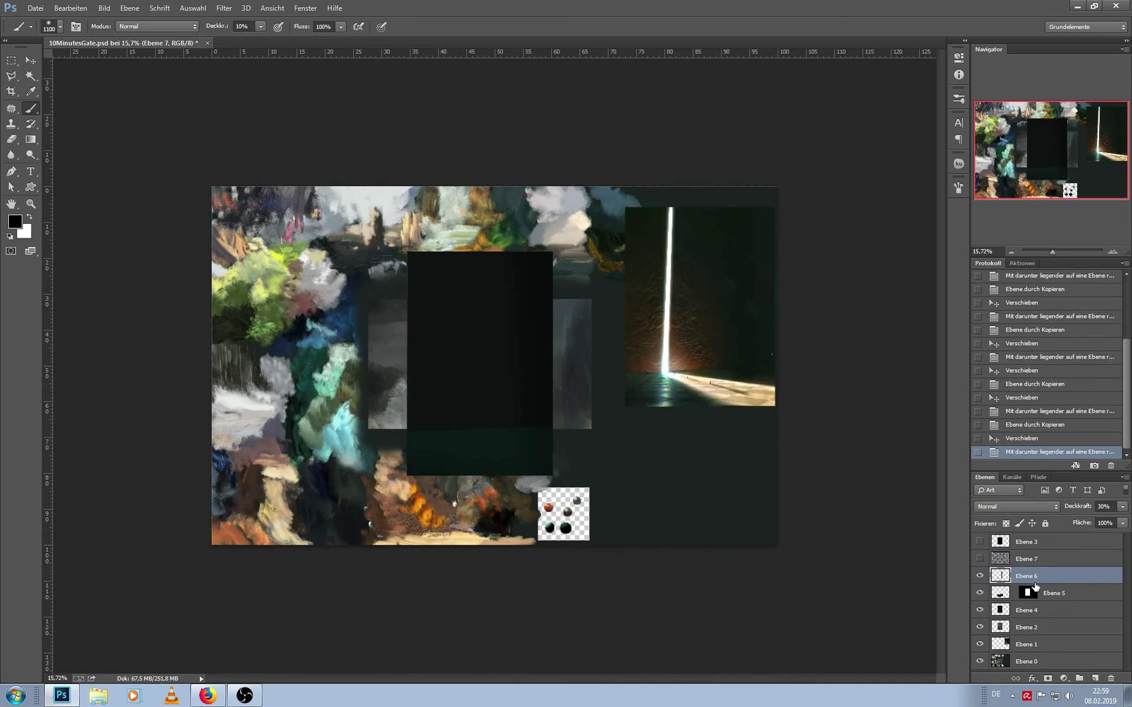
Fill a tall column with cream on a new layer, blur it, and move it right
left_click(1095, 677)
key("m")
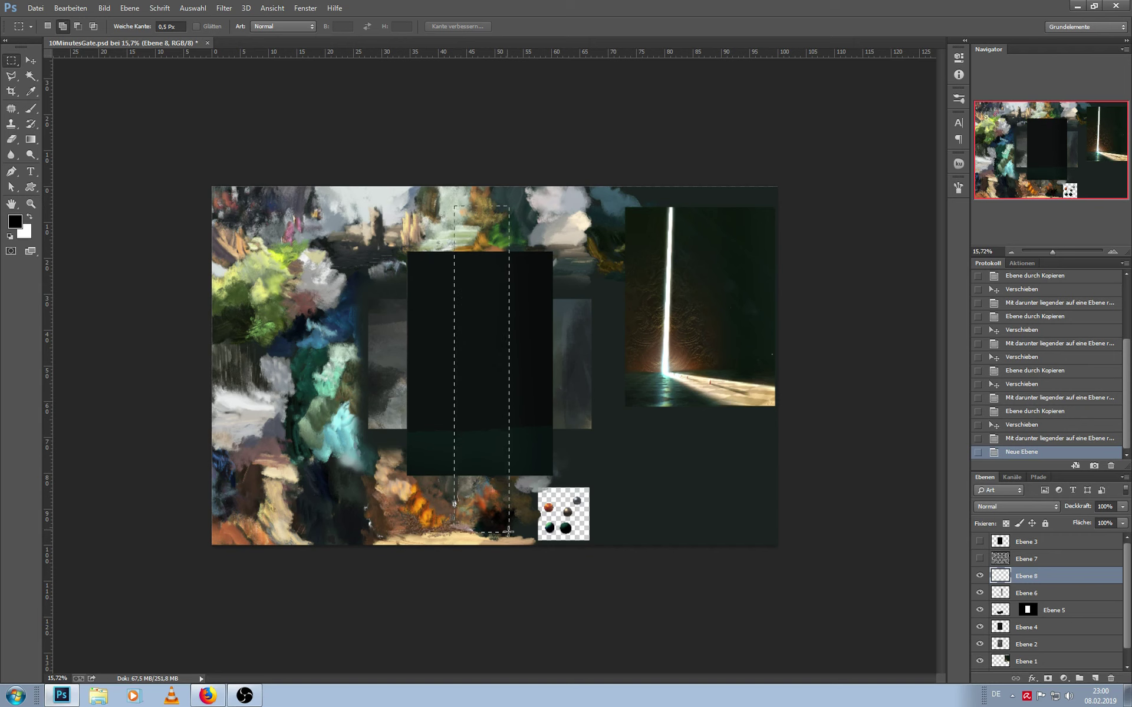
left_click_drag(506, 492, 508, 540)
key("shift+g")
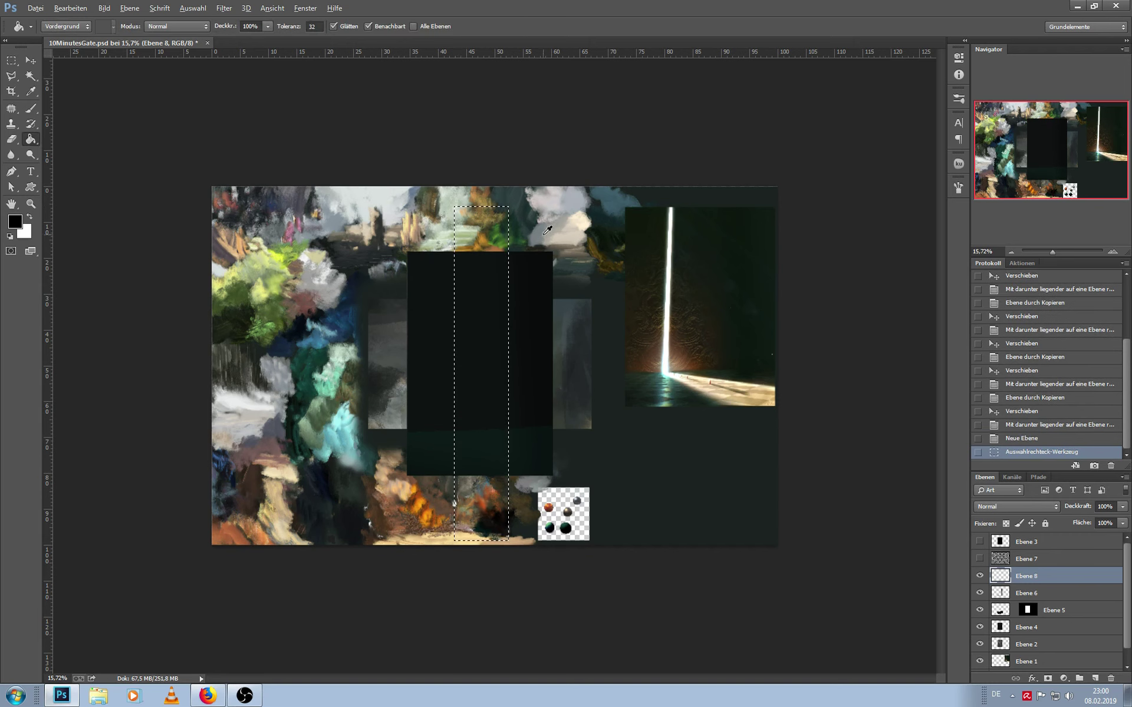
left_click(479, 349)
key("ctrl+d")
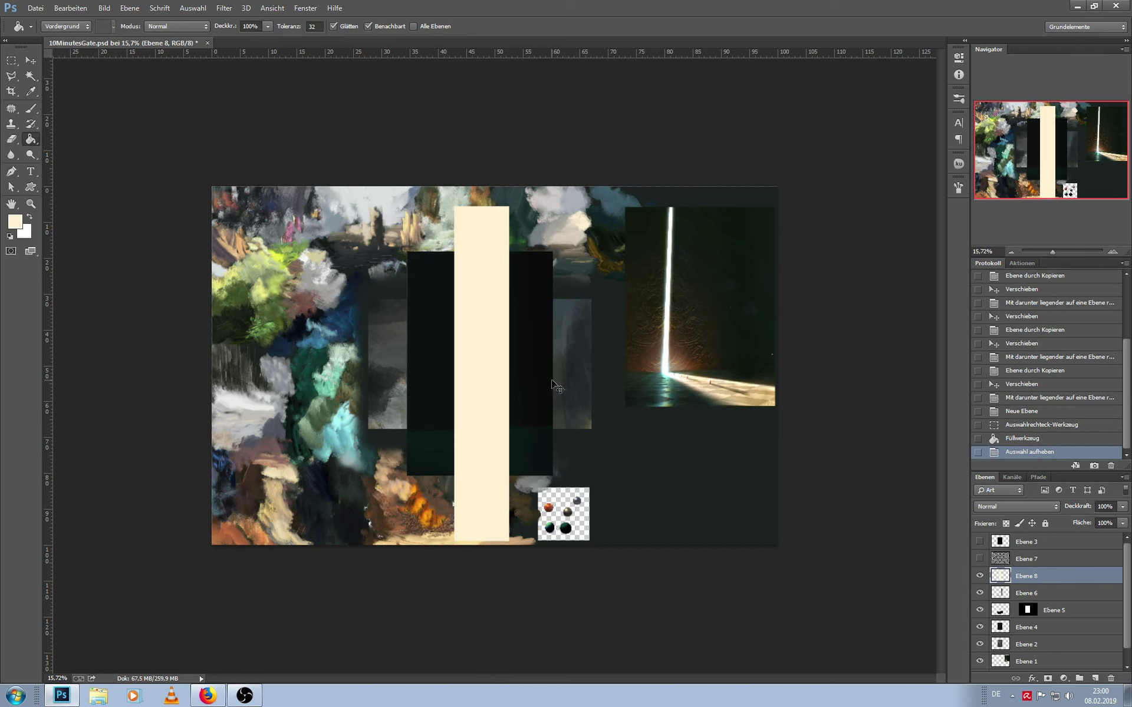
key("ctrl+f")
key("b")
mouse_move(480, 239)
left_mouse_down()
mouse_move(563, 238)
mouse_move(579, 256)
left_mouse_up()
Skew and widen the cream column into a slanted beam spreading across the floor
key("ctrl+t")
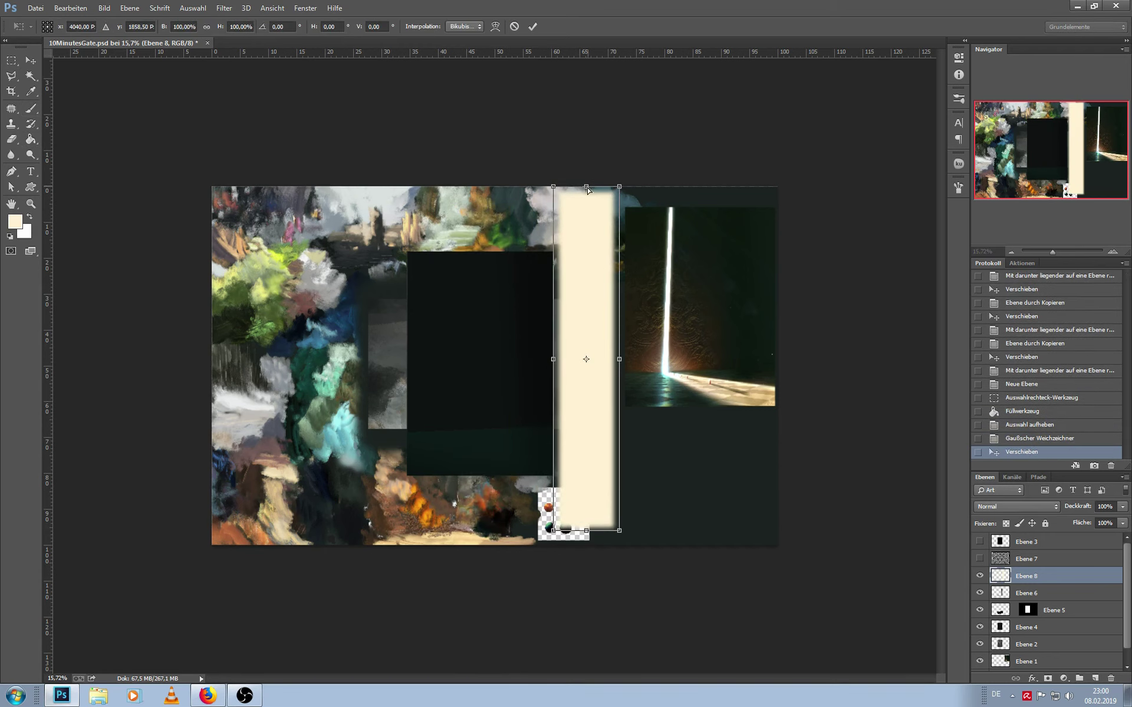
left_click_drag(586, 188, 465, 432)
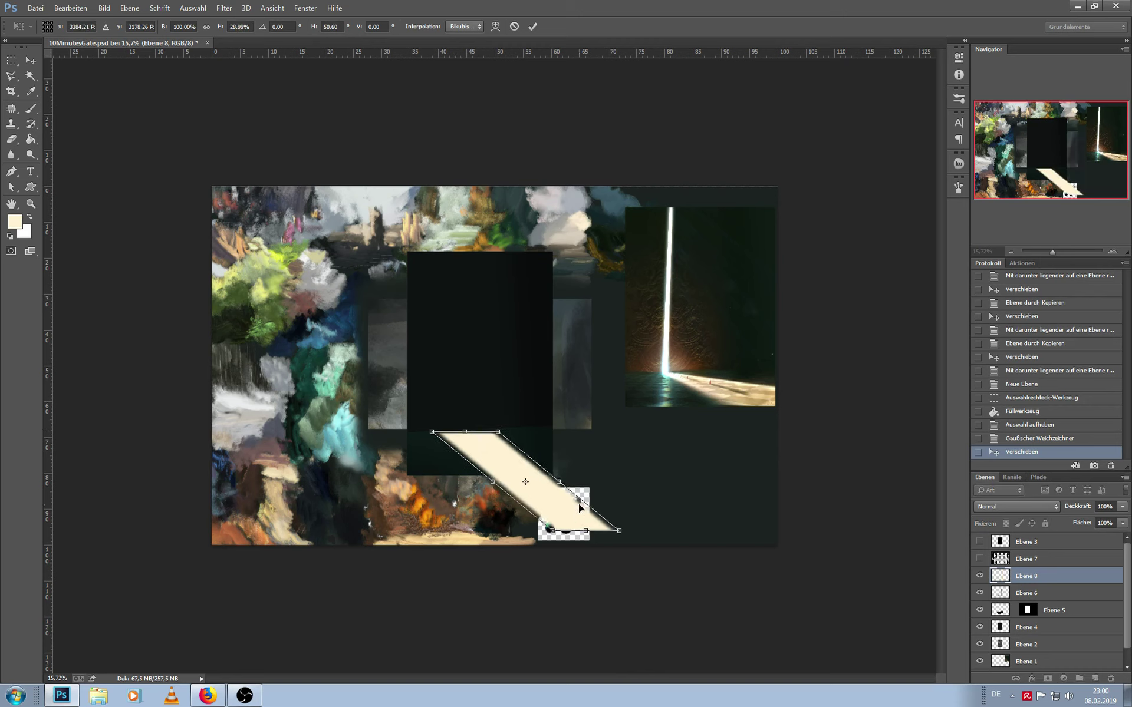
left_click_drag(580, 507, 613, 501)
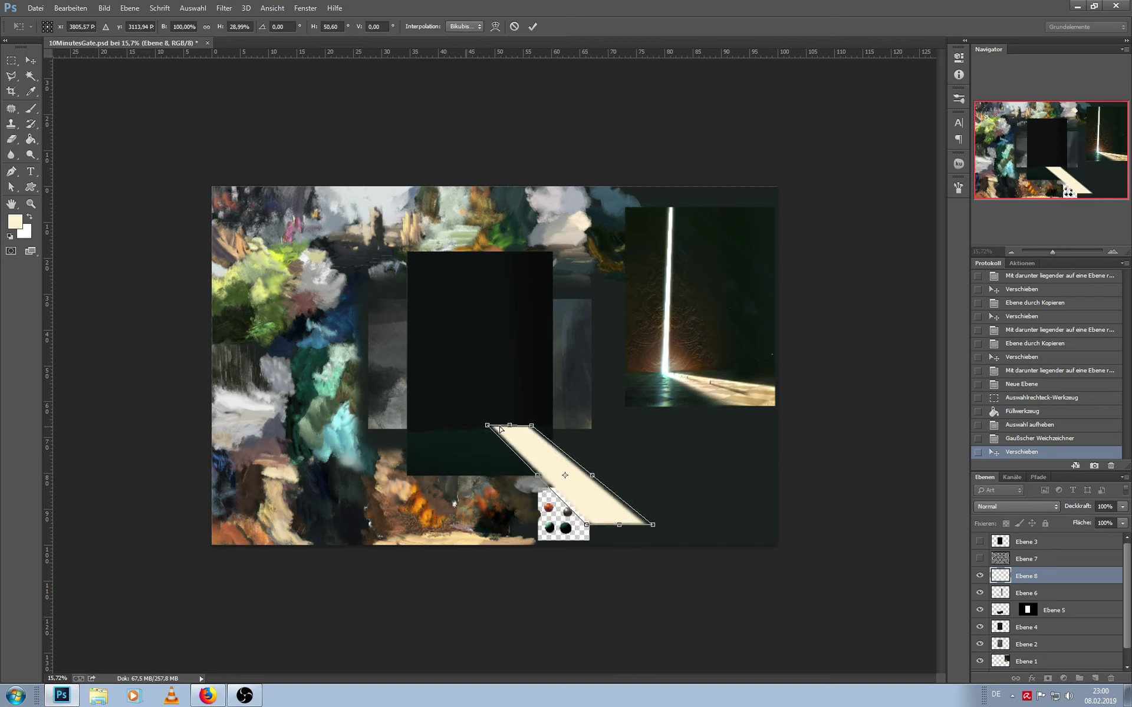
left_click_drag(500, 429, 454, 431)
left_click_drag(653, 525, 844, 526)
left_click_drag(588, 526, 554, 531)
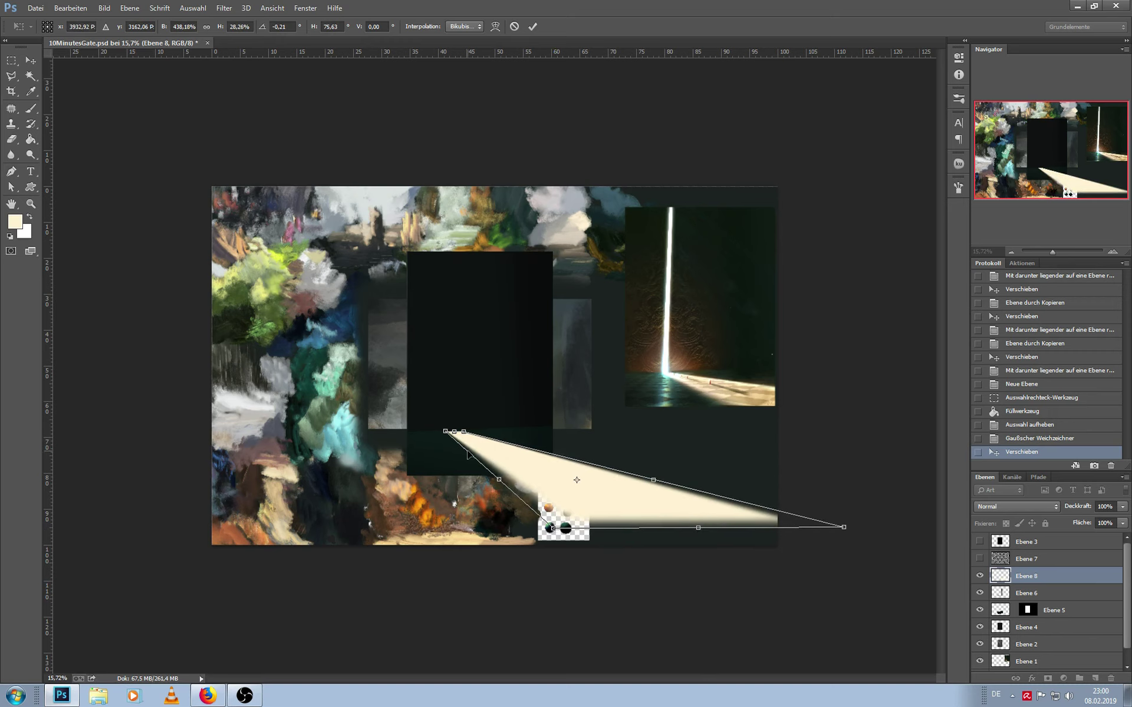
Narrow the beam's tip to the door base, apply the transform, and add empty Ebene 9
left_click_drag(1036, 255, 1063, 251)
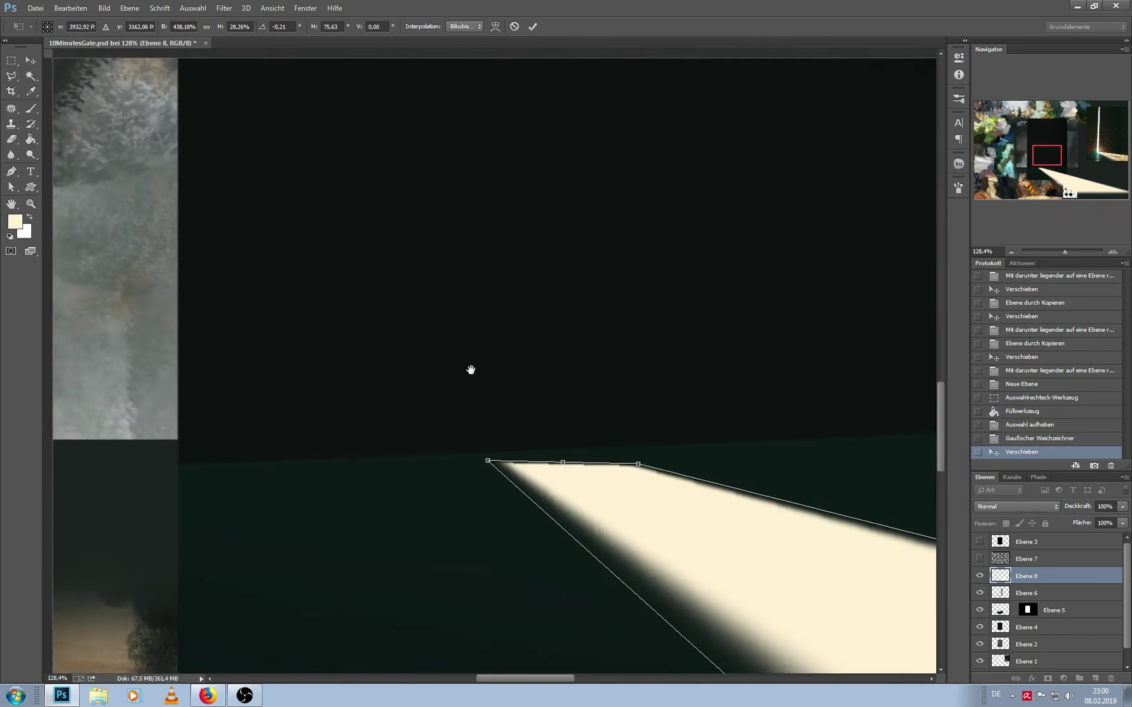
left_click_drag(399, 437, 429, 316)
left_click_drag(614, 403, 481, 388)
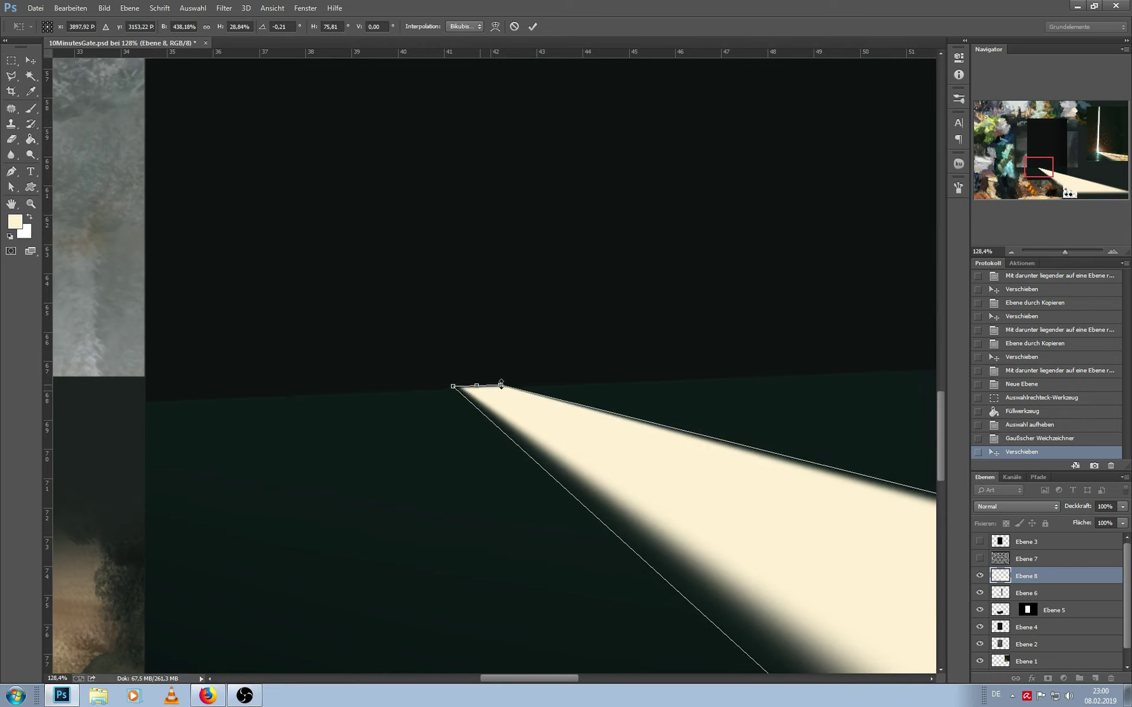
key("Return")
key("b")
left_click_drag(761, 299, 767, 360)
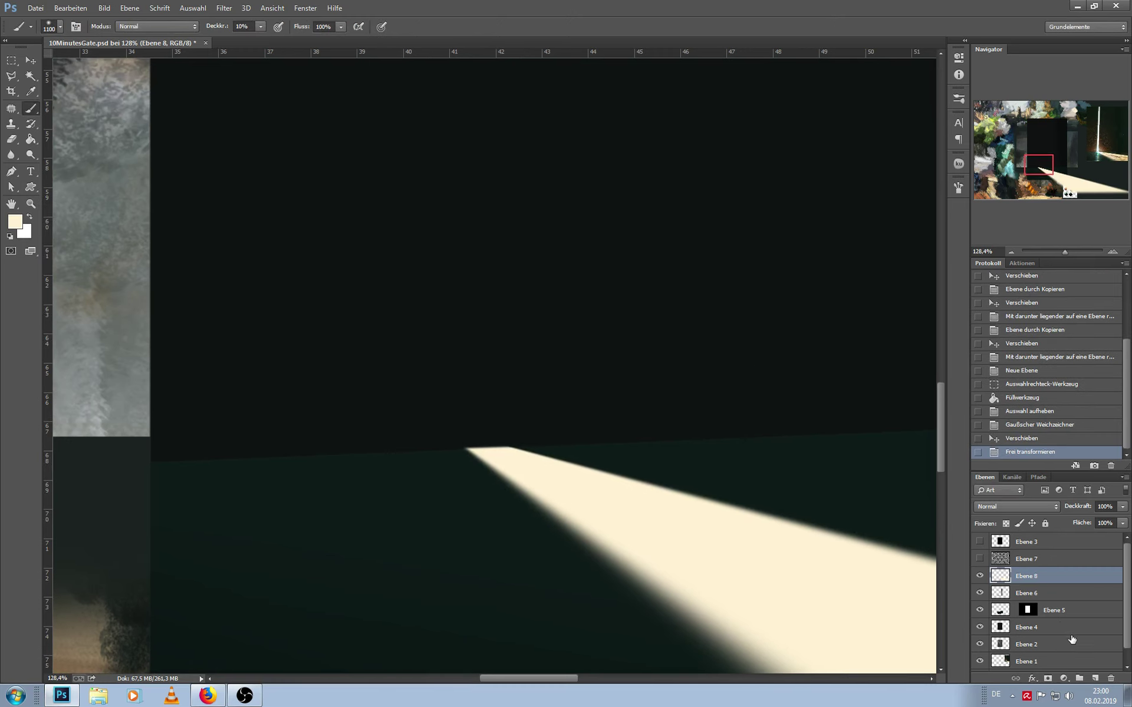
left_click(1092, 679)
Fill a thin tall strip down the door with white
left_click_drag(667, 317, 687, 378)
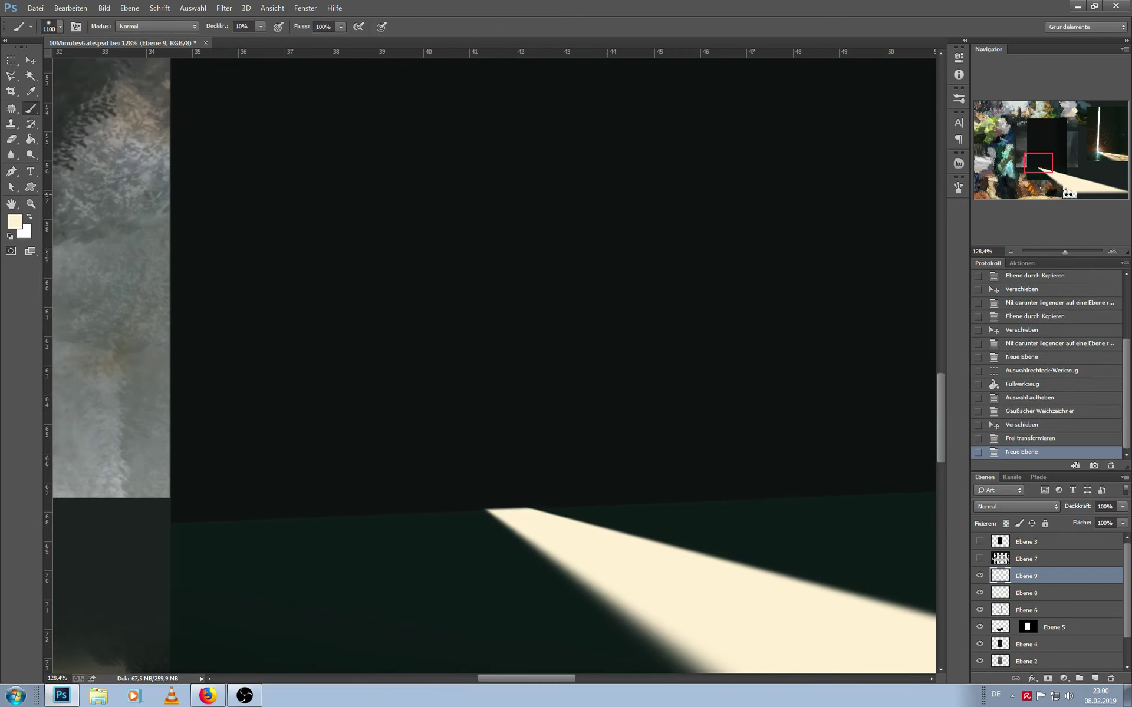
left_click_drag(1059, 251, 1055, 252)
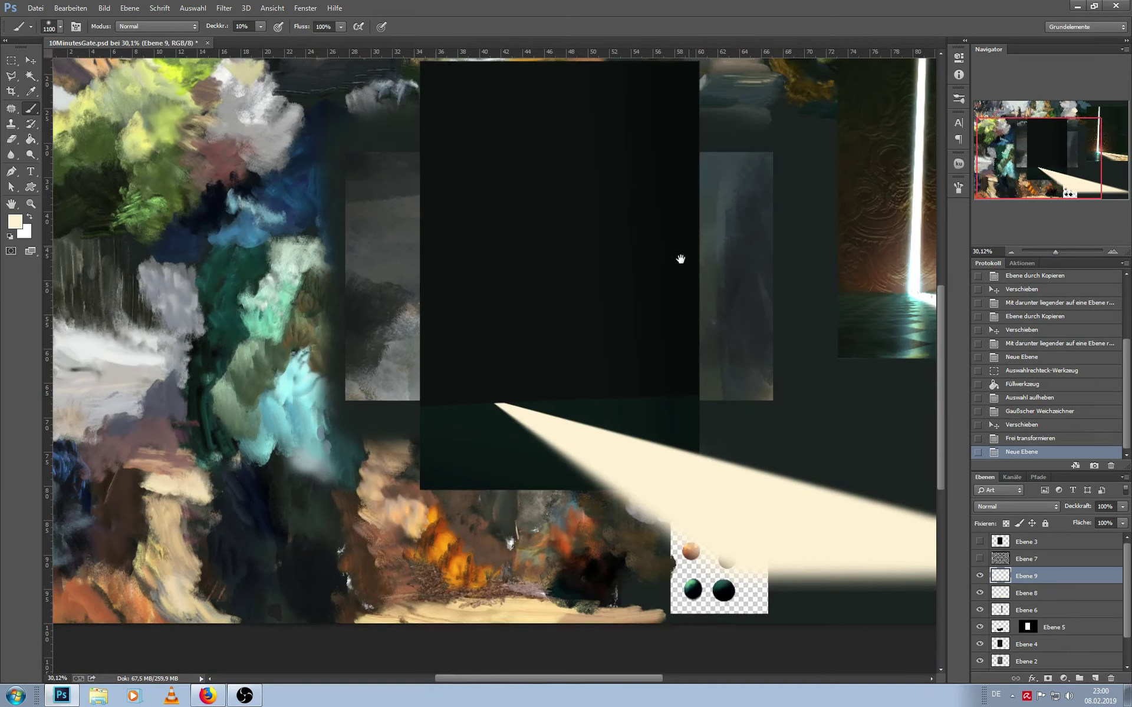
key("m")
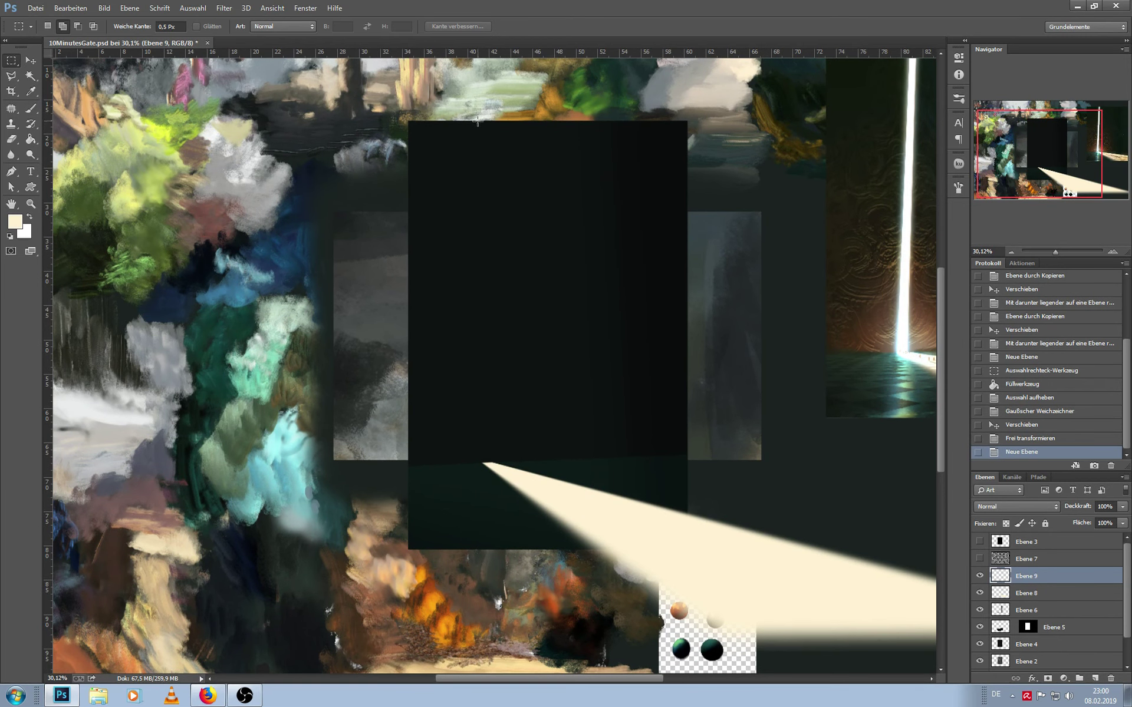
left_click_drag(508, 444, 489, 463)
key("g")
key("d")
key("x")
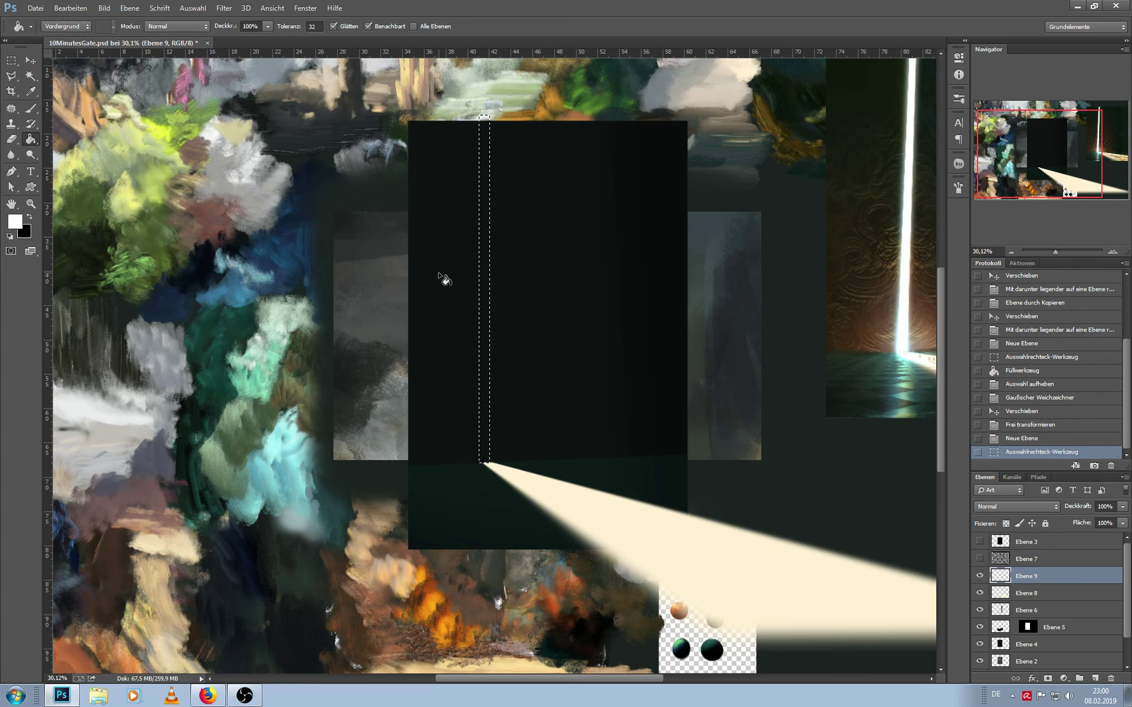
left_click(487, 291)
key("ctrl+d")
Show the rulers and delete a strip along the slit's left edge to thin it
scroll(489, 442, "up", 5)
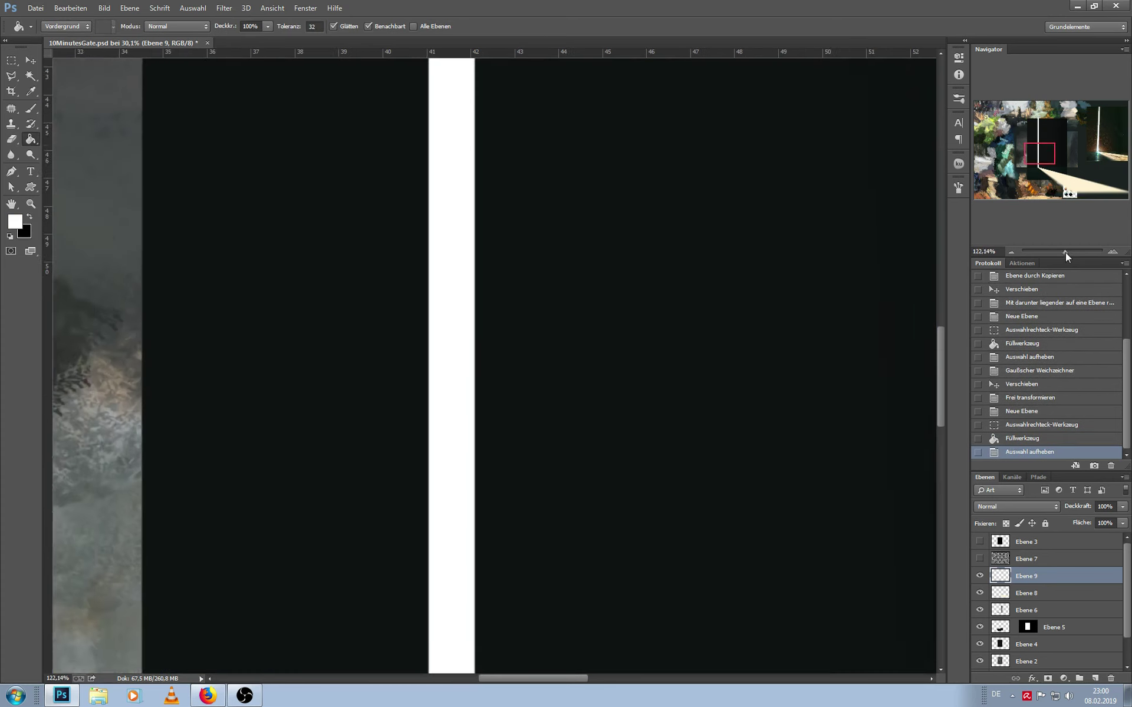
key("ctrl+r")
scroll(482, 196, "down", 3)
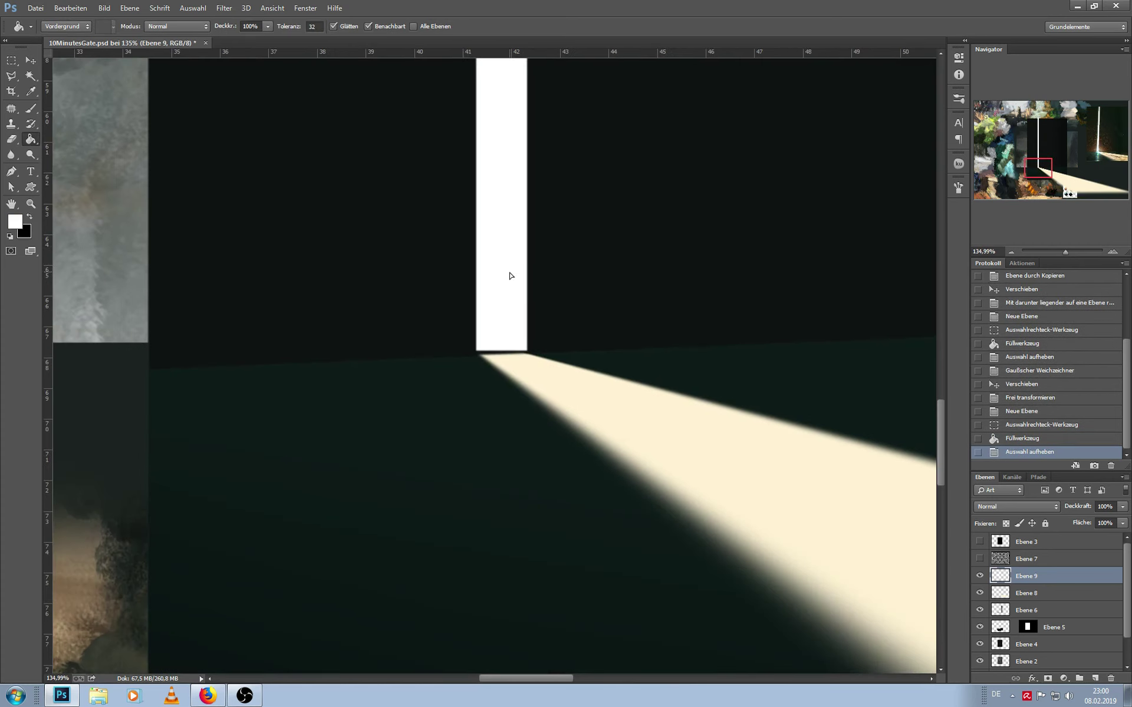
key("ctrl+Up")
left_click(10, 61)
scroll(400, 281, "up", 2)
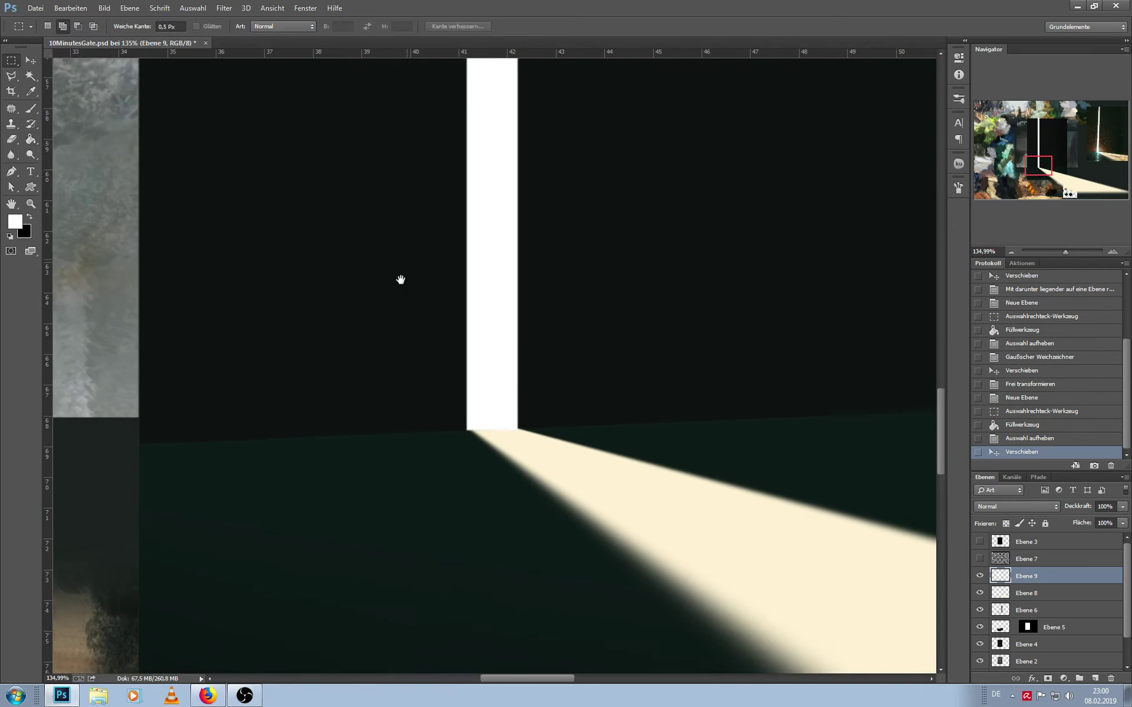
mouse_move(429, 533)
left_mouse_down()
mouse_move(458, 2)
mouse_move(465, 140)
left_mouse_up()
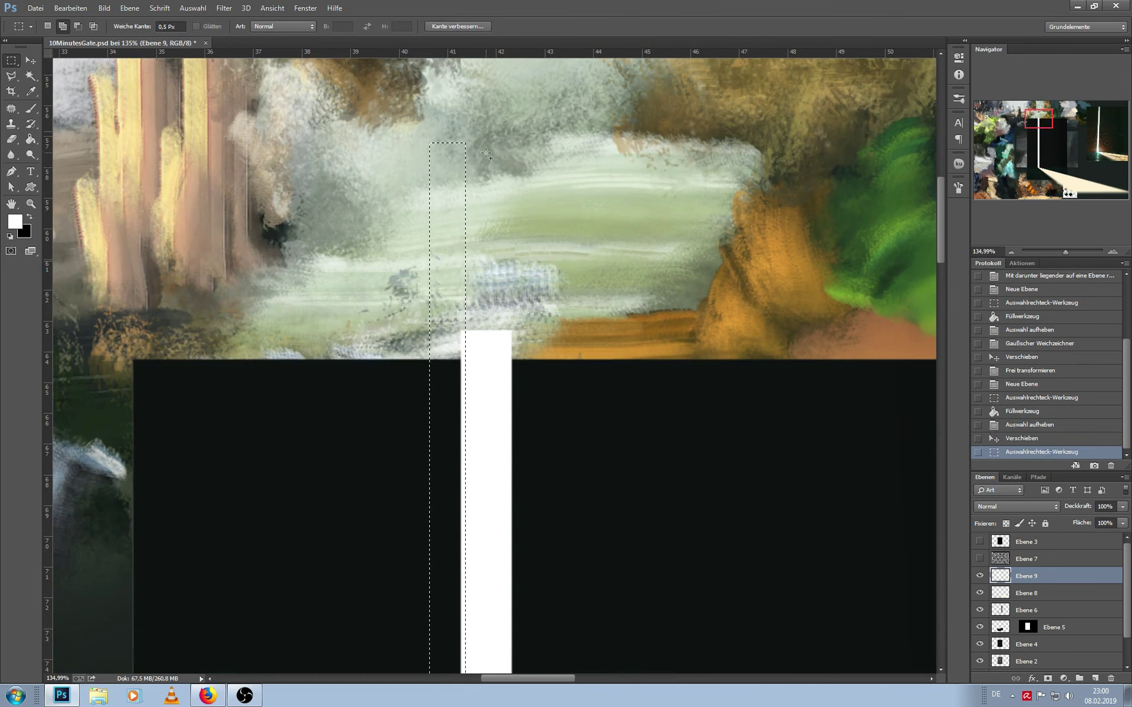
key("Delete")
key("ctrl+d")
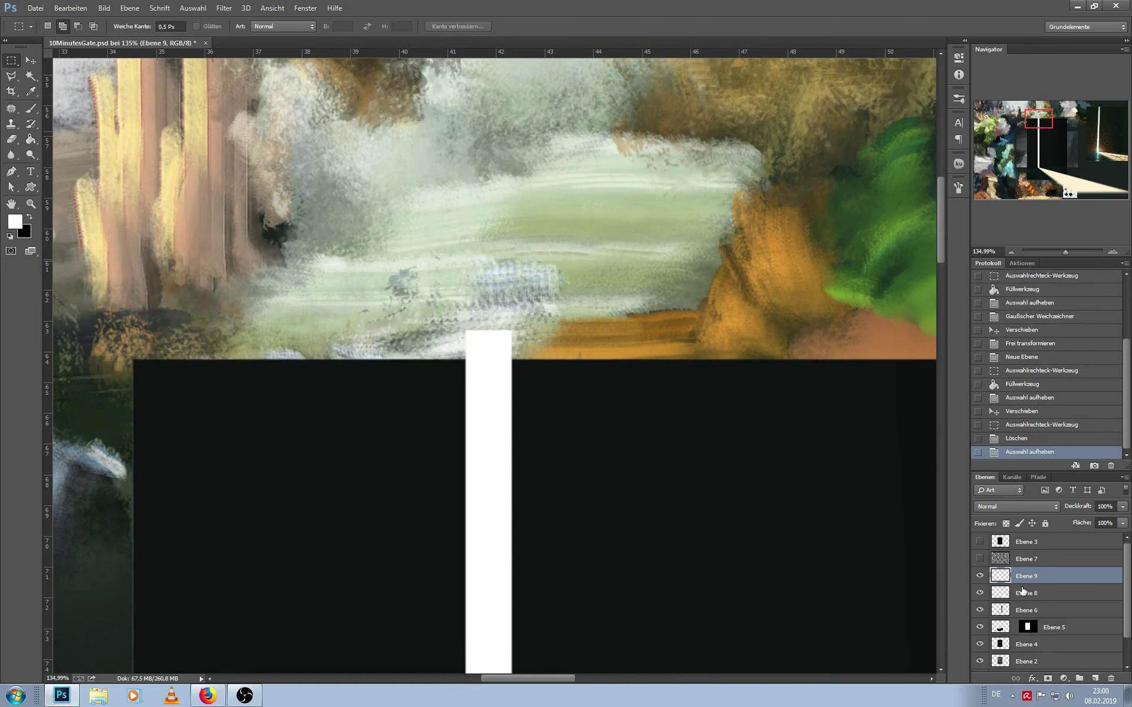
Duplicate the slit, nudge it right, and fill it with an orange-gold colour sampled from the painting
key("ctrl+j")
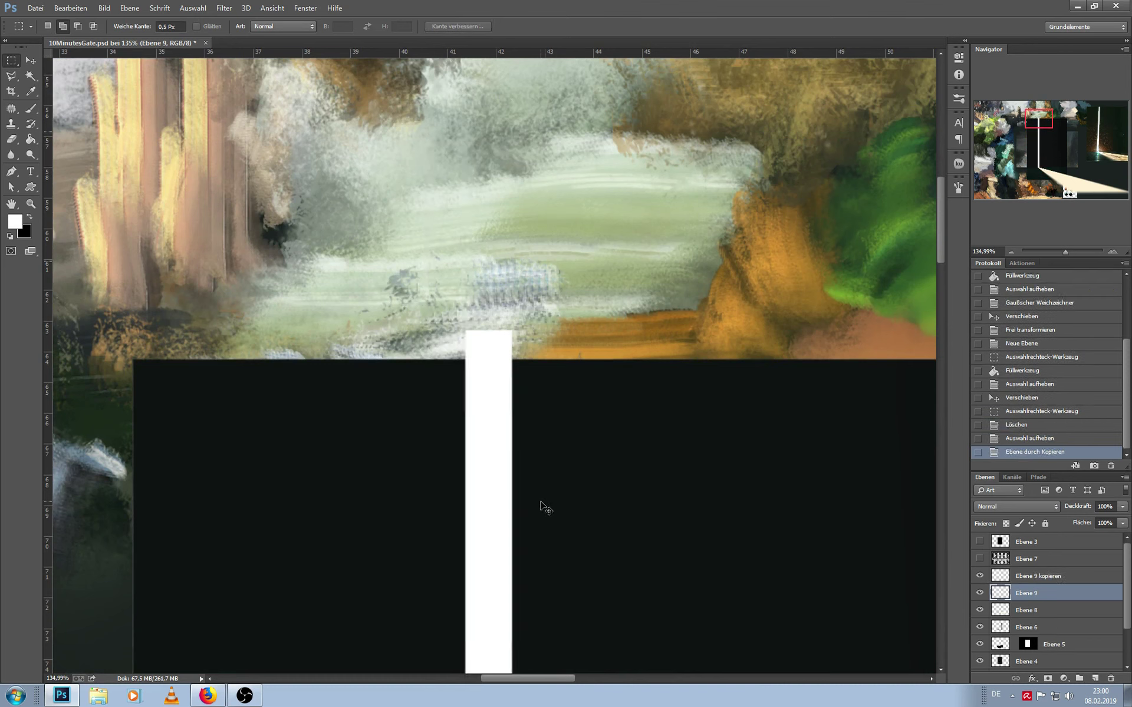
key("shift+Right")
key("ctrl+i")
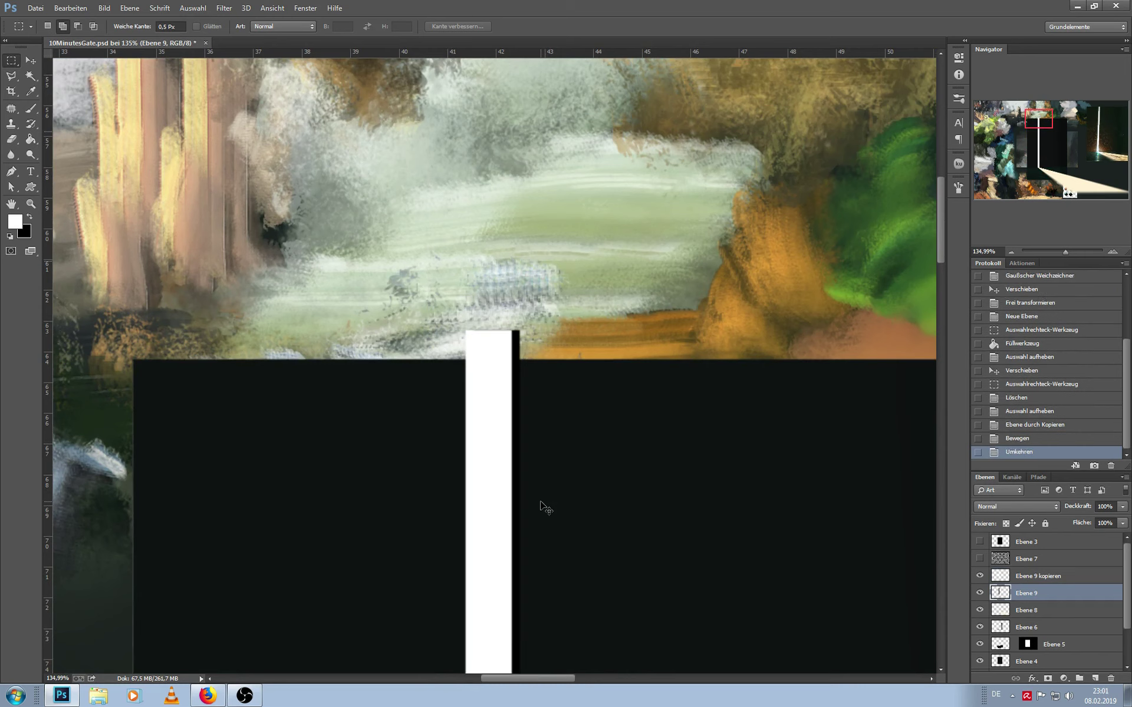
key("ctrl+i")
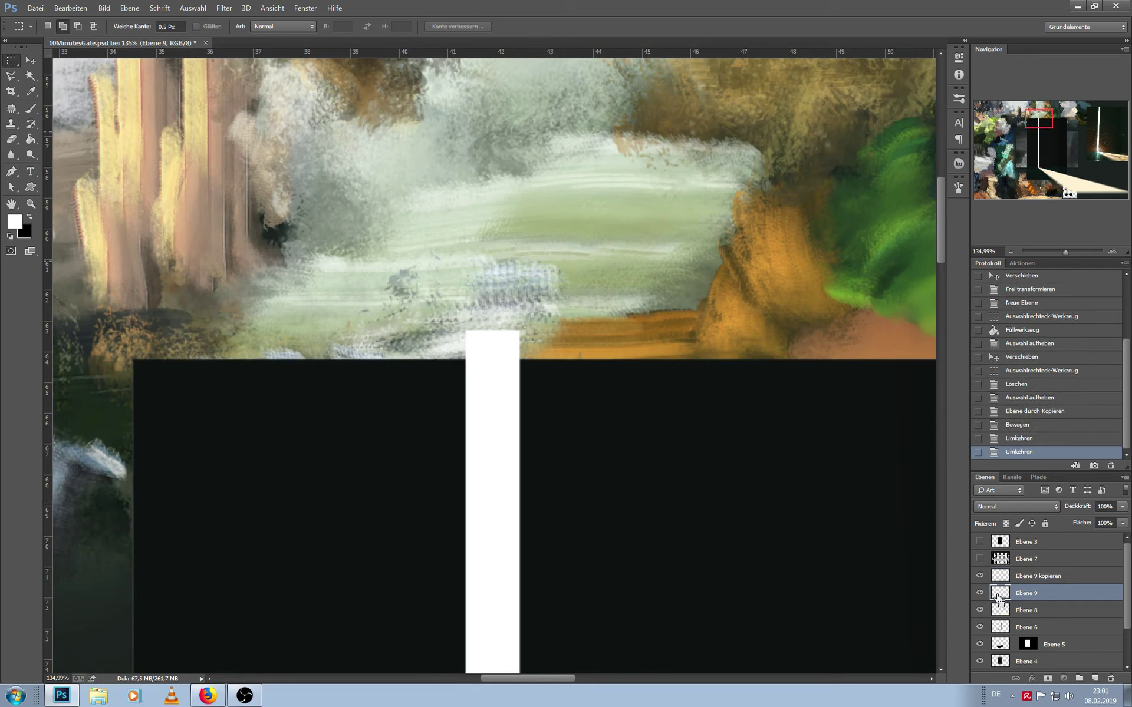
left_click(998, 597, "ctrl")
key("g")
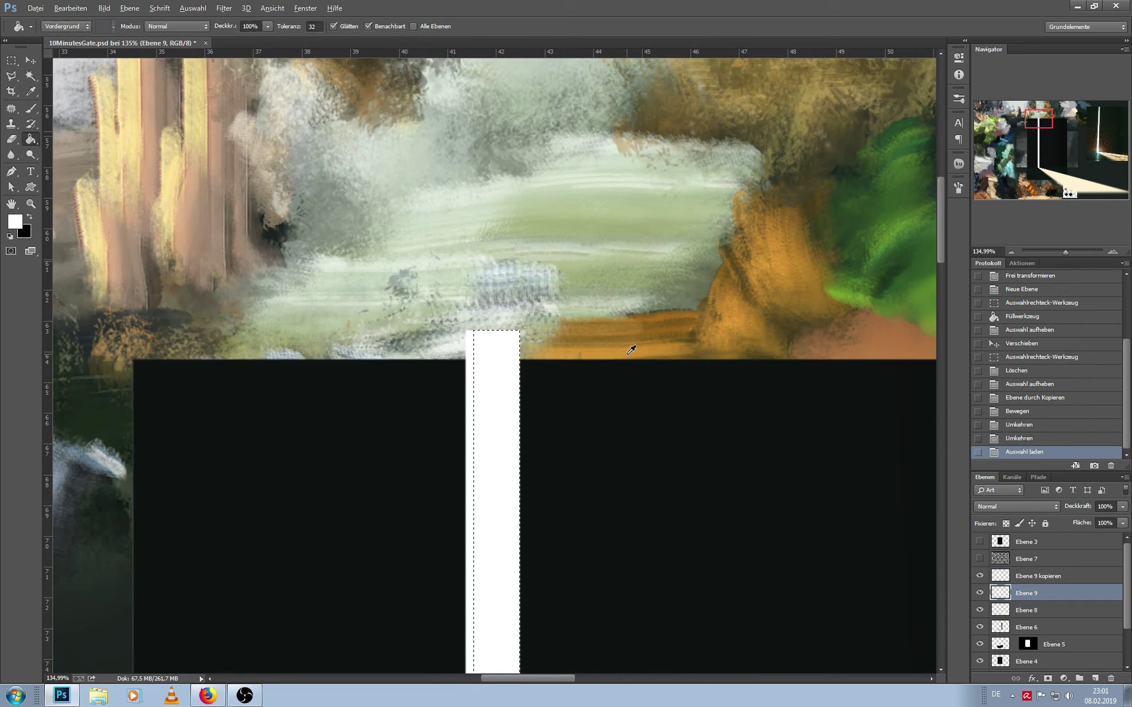
left_click(631, 350, "alt")
left_click(517, 437)
key("ctrl+d")
Merge 'Ebene 9 kopieren' down into Ebene 9
scroll(606, 407, "down", 5)
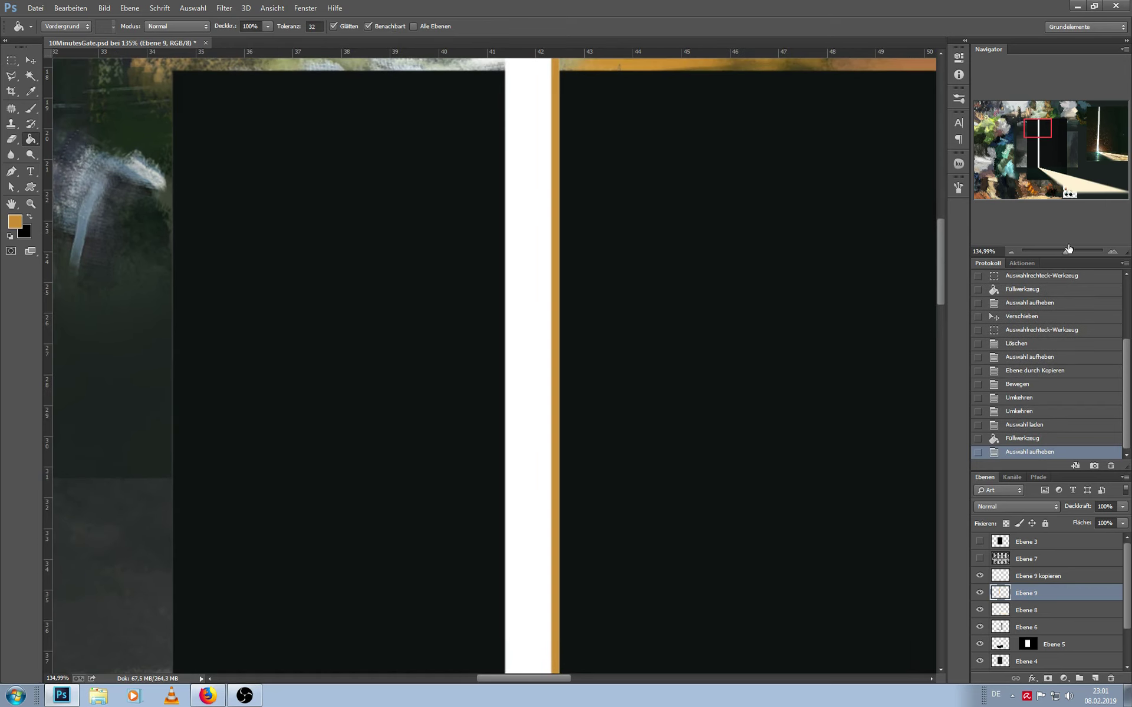
left_click_drag(1069, 248, 1056, 251)
left_click_drag(682, 377, 608, 318)
left_click(1026, 581)
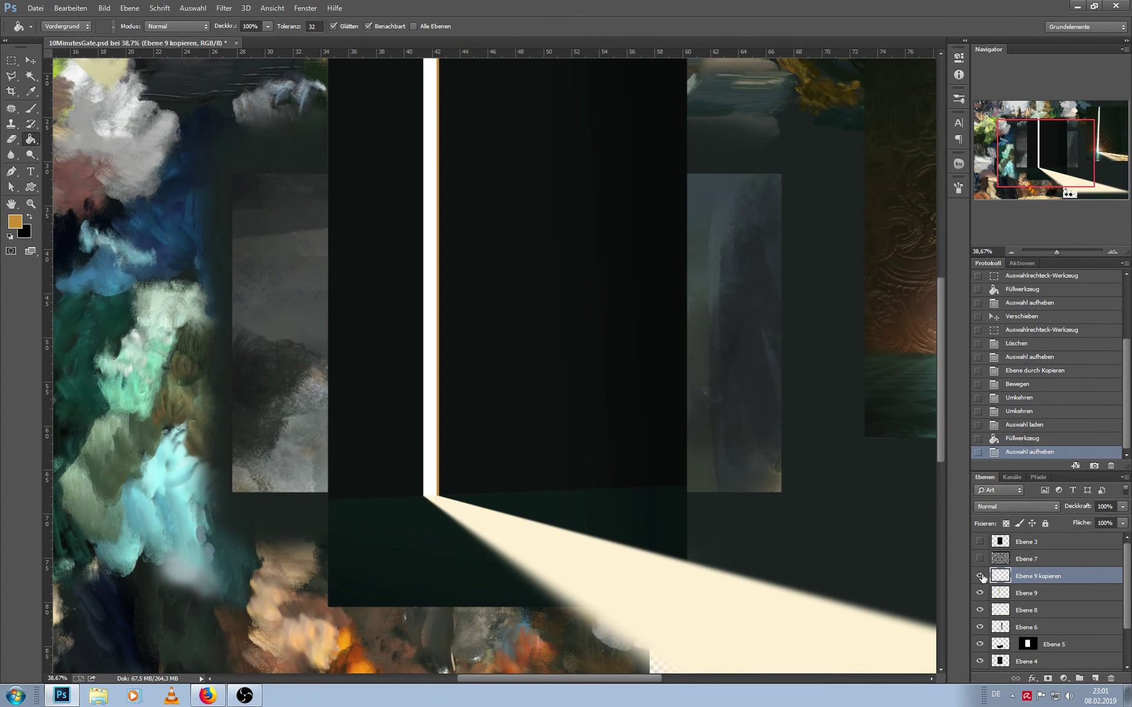
key("ctrl+e")
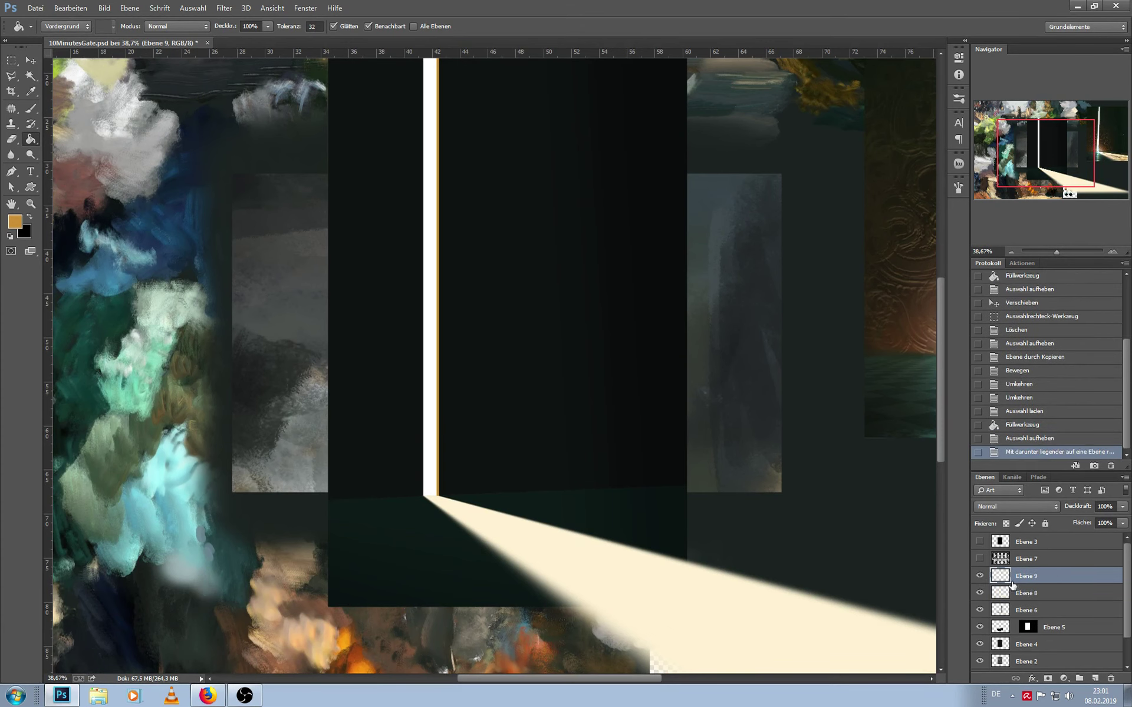
scroll(647, 334, "up", 4)
scroll(663, 375, "up", 1)
Skew the lit door slit on Ebene 9 so its top leans slightly right
left_click(1062, 250)
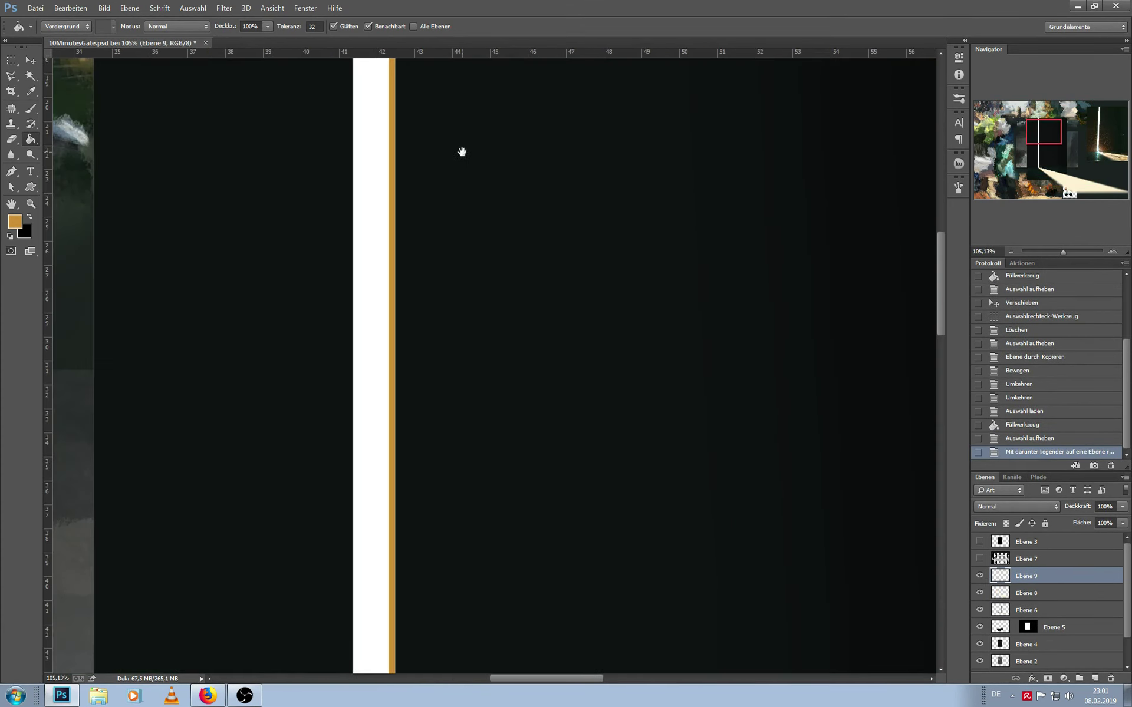
scroll(462, 152, "up", 5)
key("ctrl+t")
left_click_drag(399, 304, 464, 317)
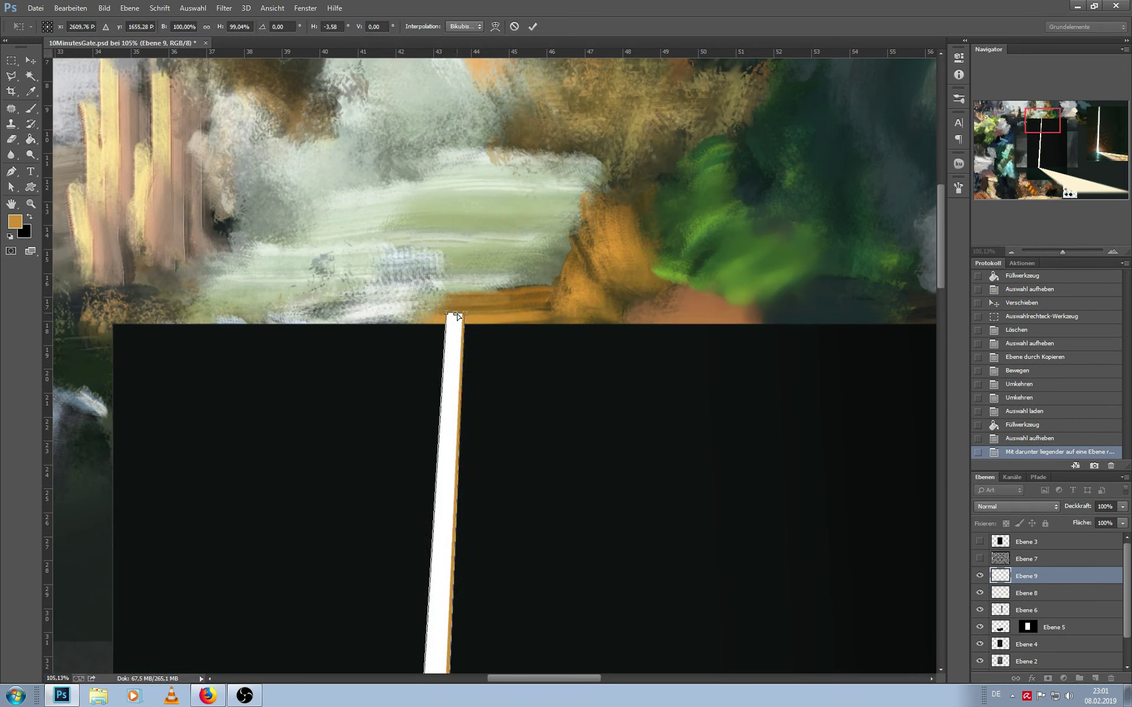
left_click_drag(1061, 250, 1059, 251)
left_click_drag(500, 202, 489, 318)
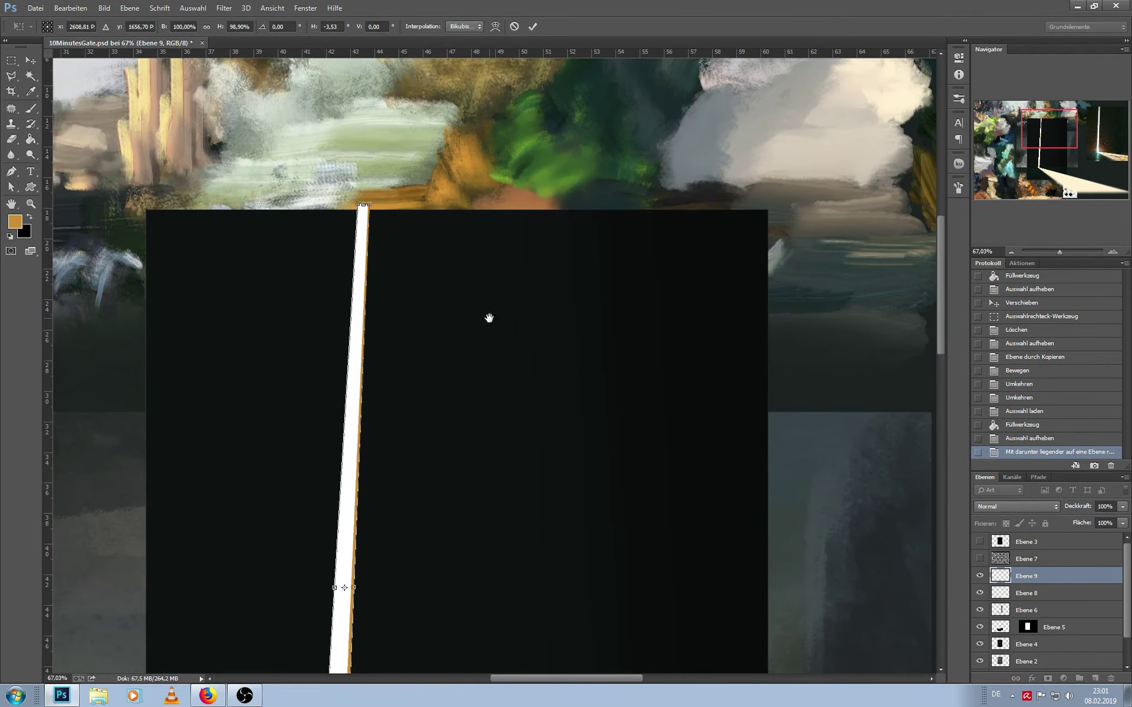
left_click_drag(370, 208, 343, 207)
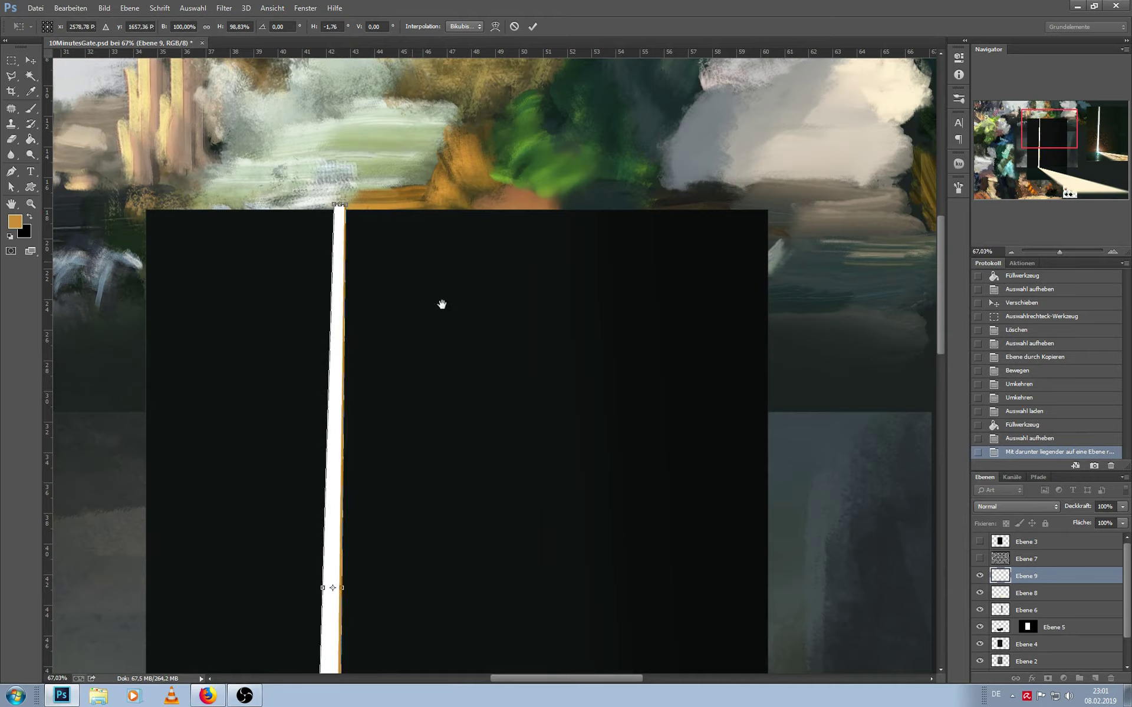
left_click_drag(464, 601, 485, 295)
scroll(486, 294, "down", 2)
key("Return")
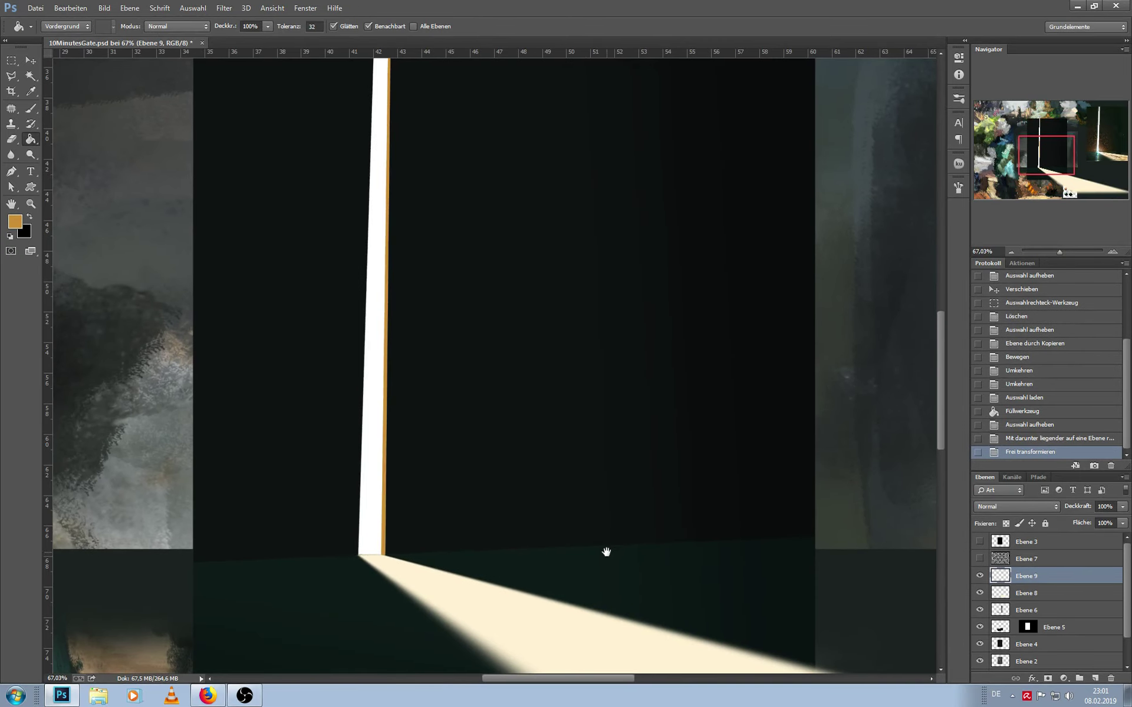
Rotate the dark door layer Ebene 5 slightly with Free Transform
scroll(606, 551, "down", 5)
left_click_drag(581, 429, 535, 437)
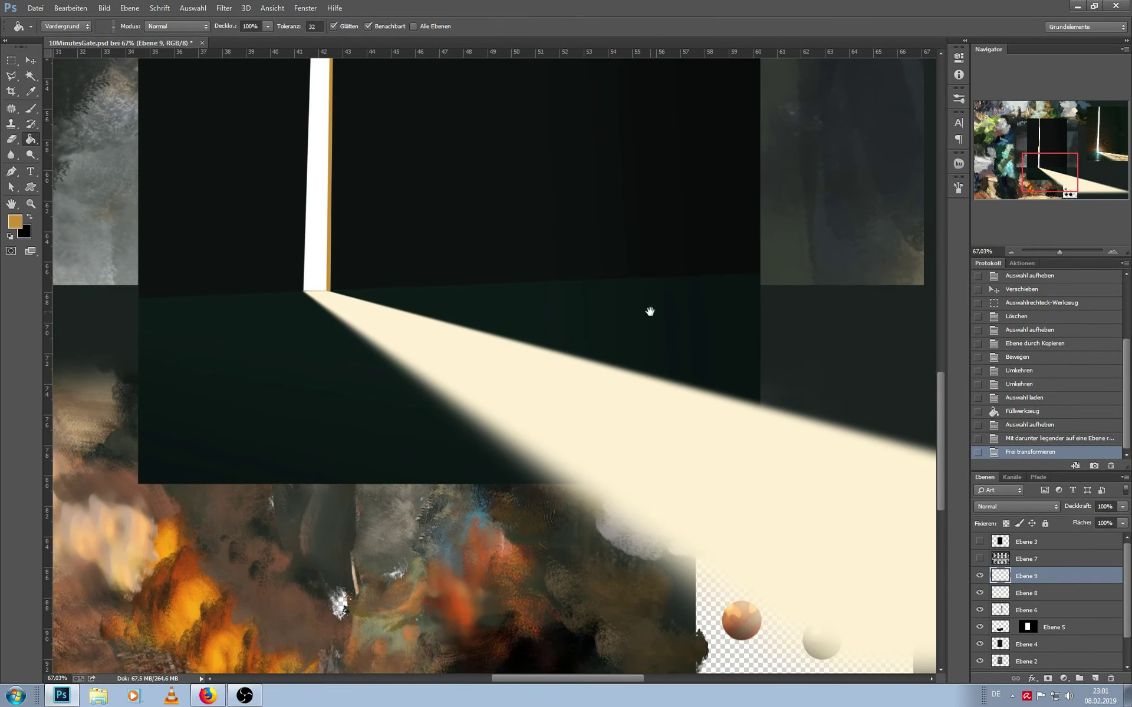
left_click_drag(649, 311, 659, 390)
left_click(1028, 611)
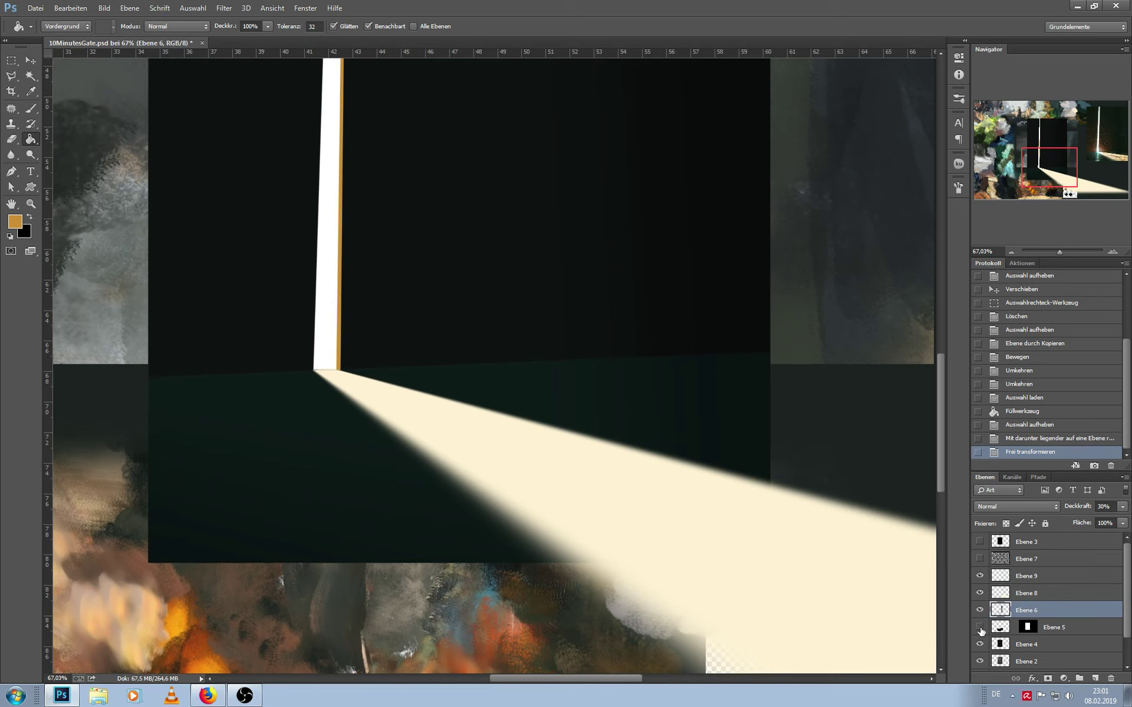
left_click(1019, 629)
key("ctrl+t")
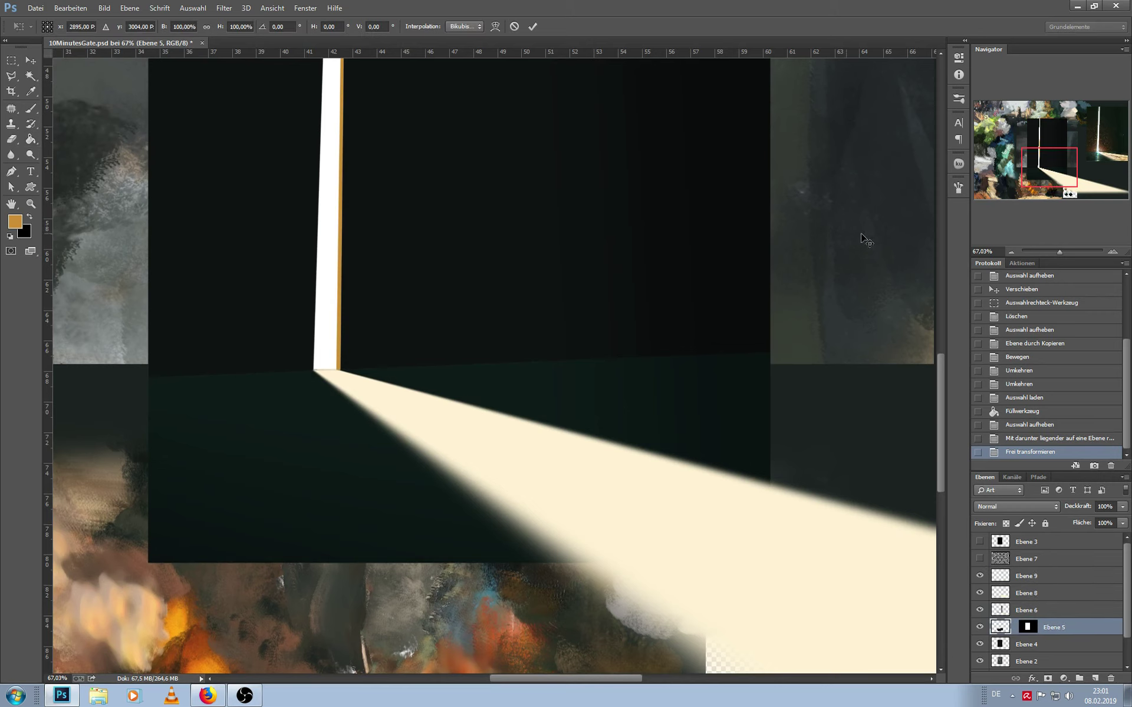
left_click_drag(919, 210, 923, 227)
key("Return")
key("g")
left_click(922, 238, "ctrl")
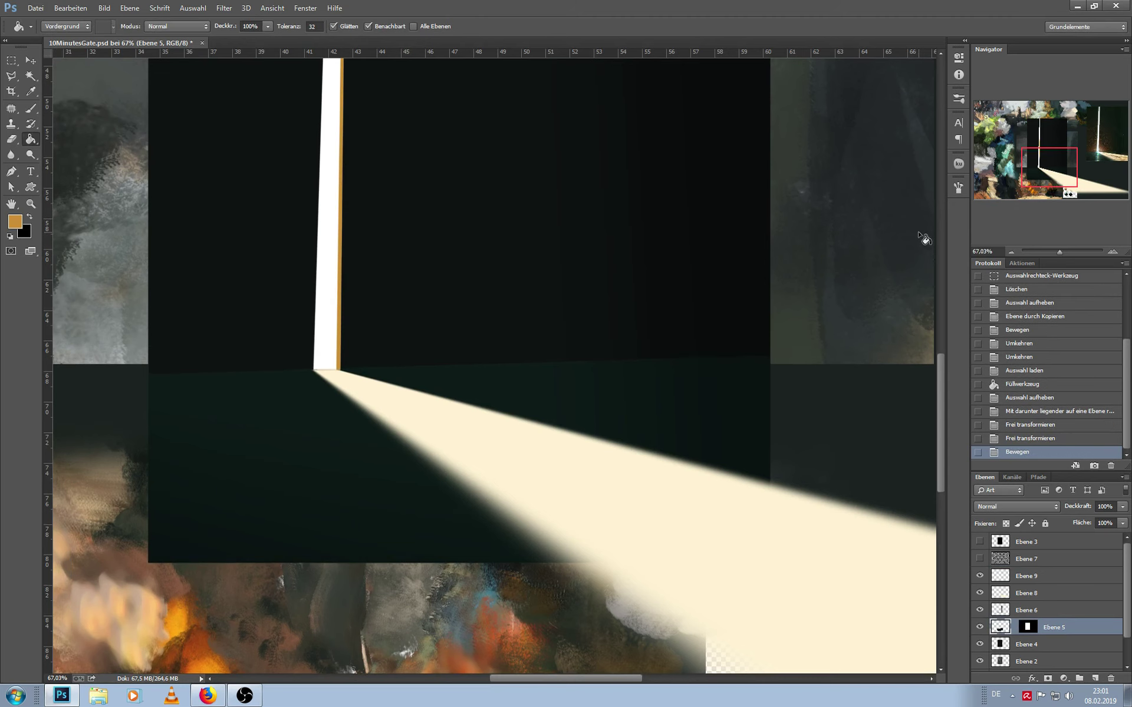
left_click(1015, 560)
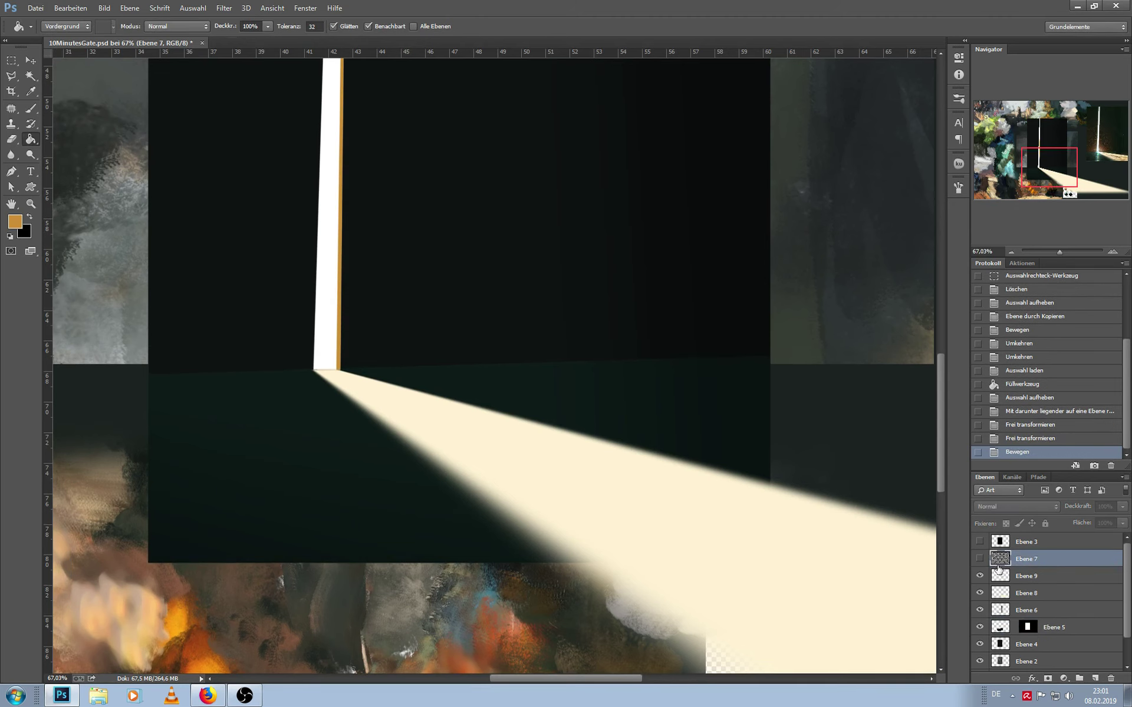
Duplicate the checker layer Ebene 7, place the copy below it, and set it to 26% opacity
key("ctrl+j")
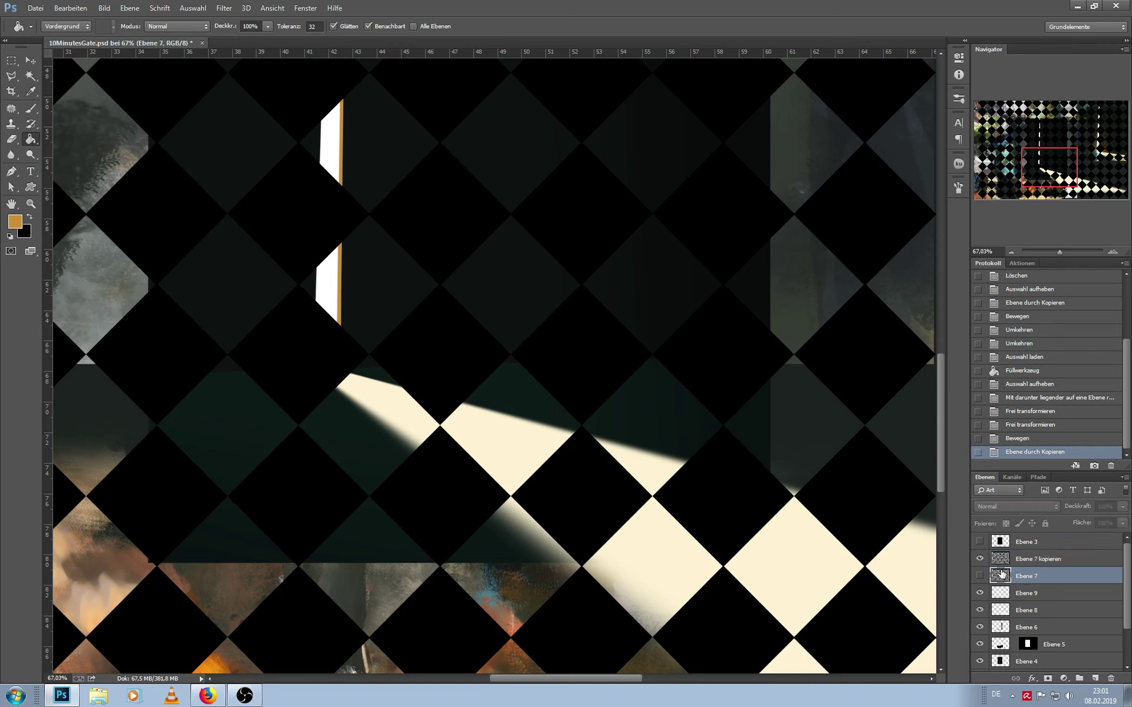
left_click(1047, 565)
left_click_drag(1046, 591, 1046, 589)
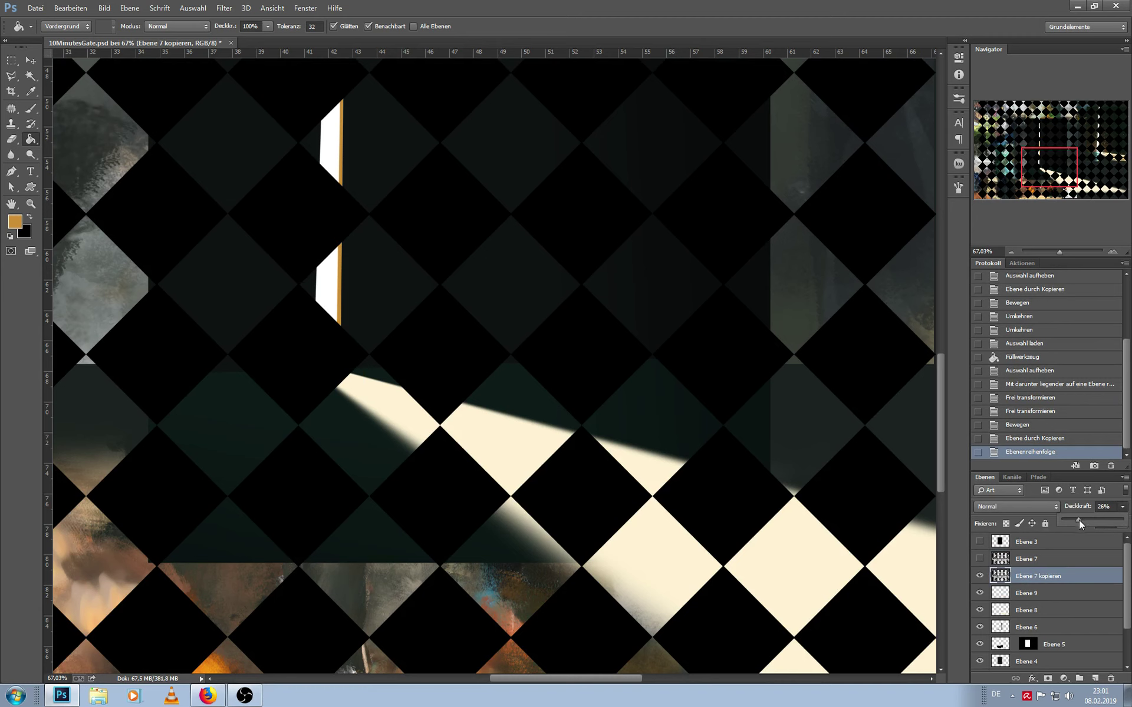
left_click_drag(1078, 520, 1078, 520)
left_click_drag(1057, 251, 1051, 253)
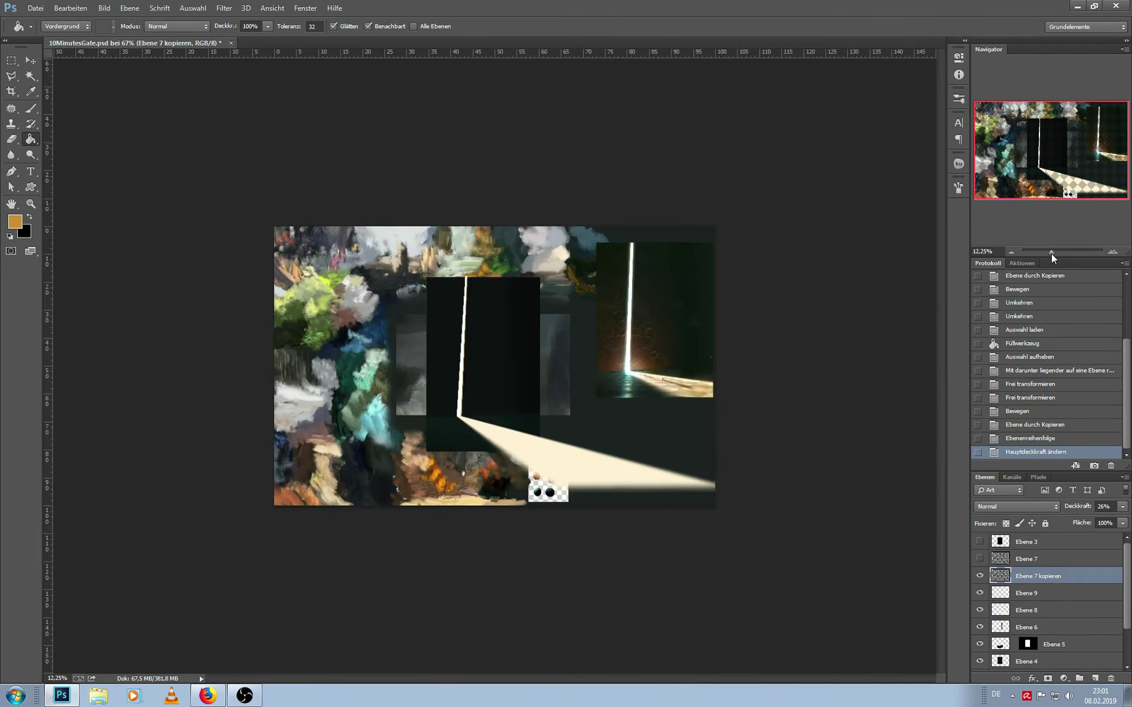
Scale the checker copy to about 33%, move it to the door's floor, and squash it flat
key("ctrl+t")
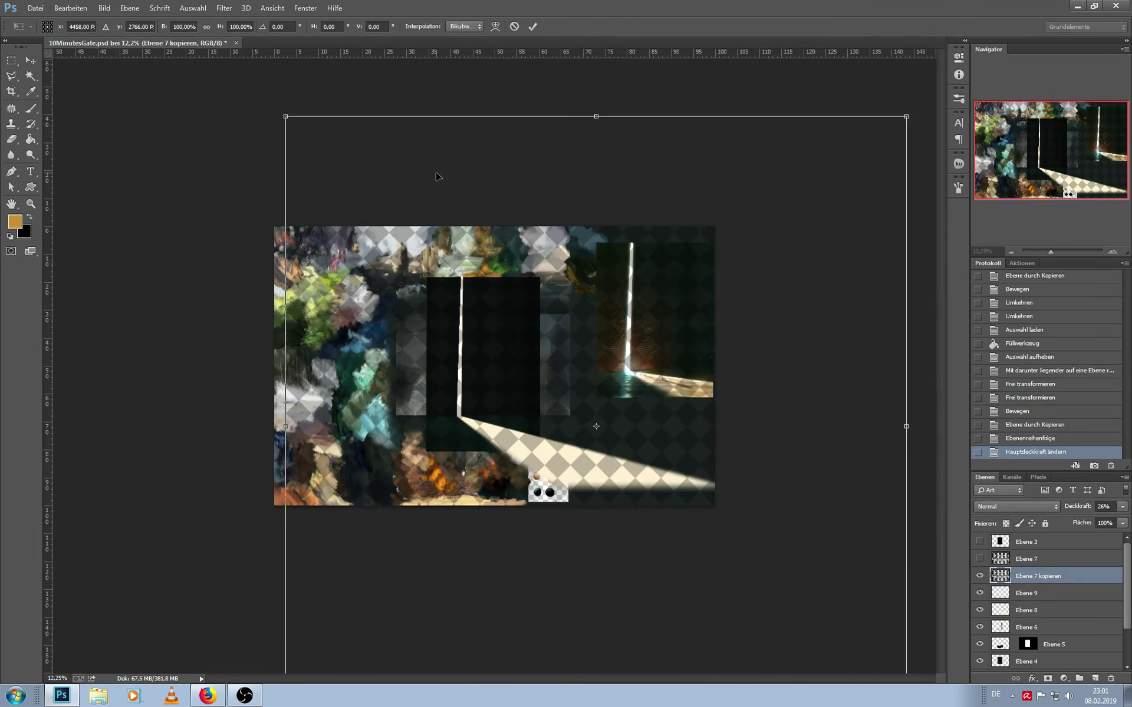
left_click_drag(421, 203, 525, 299)
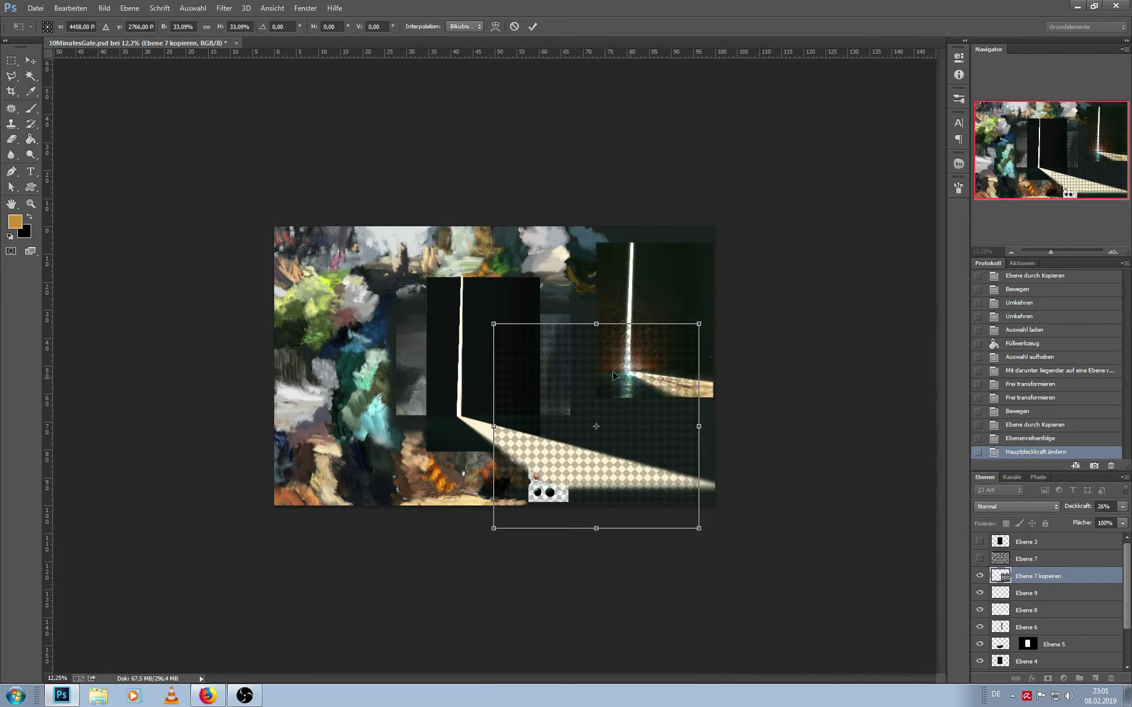
left_click_drag(613, 371, 494, 335)
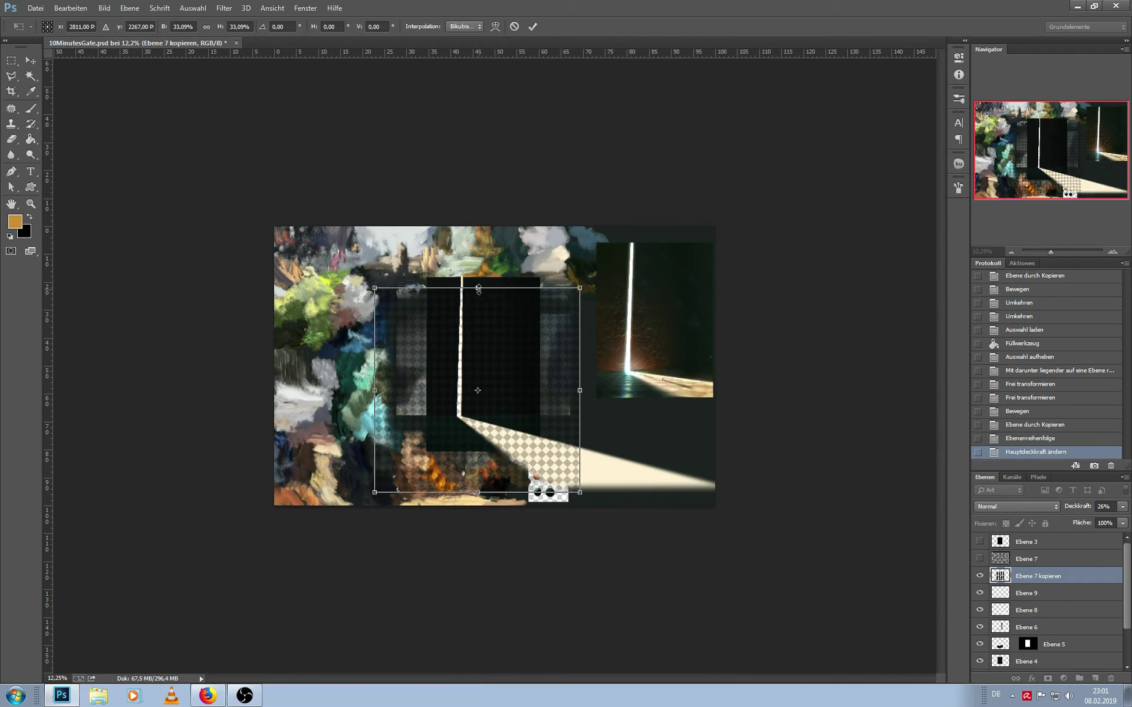
left_click_drag(478, 288, 472, 419)
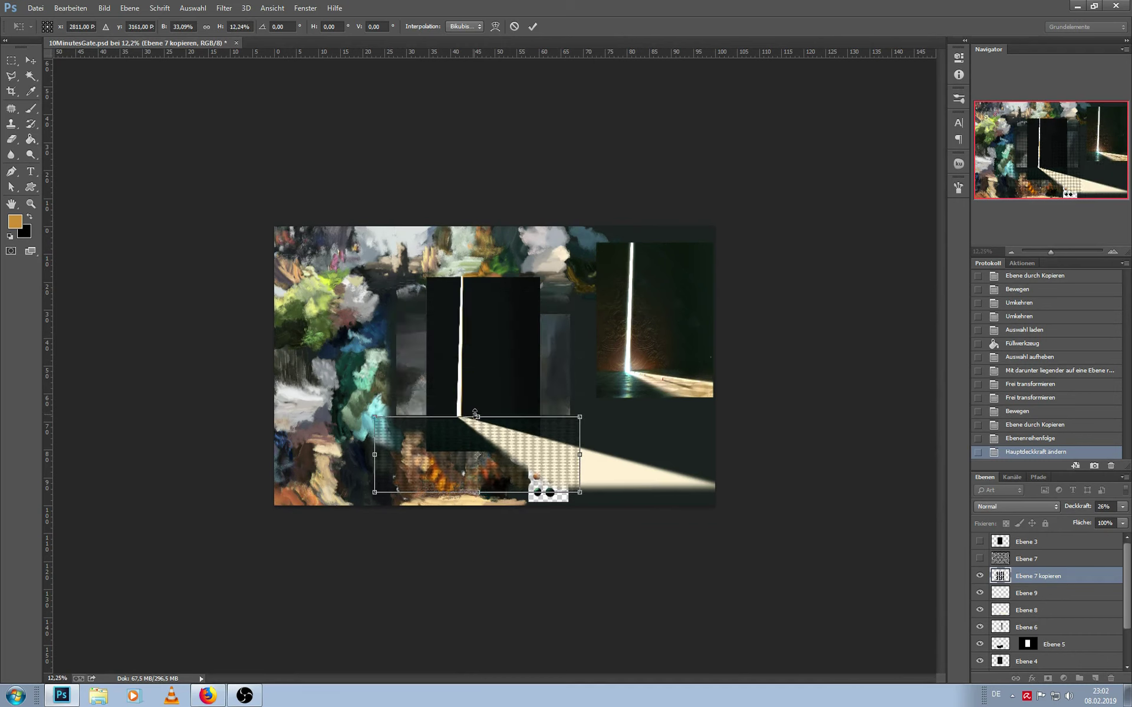
left_click_drag(472, 419, 472, 415)
Rotate and nudge the checker strip slightly, then taper its top corners inward for perspective
left_click(1059, 253)
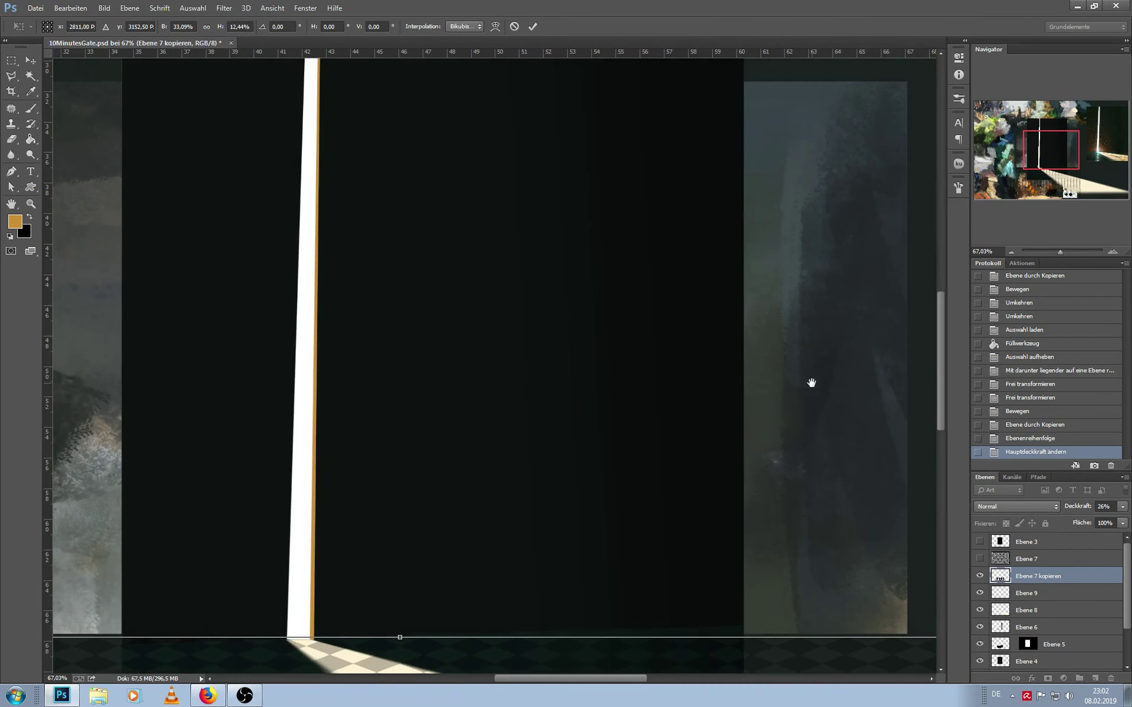
scroll(811, 382, "down", 5)
left_click_drag(850, 201, 848, 198)
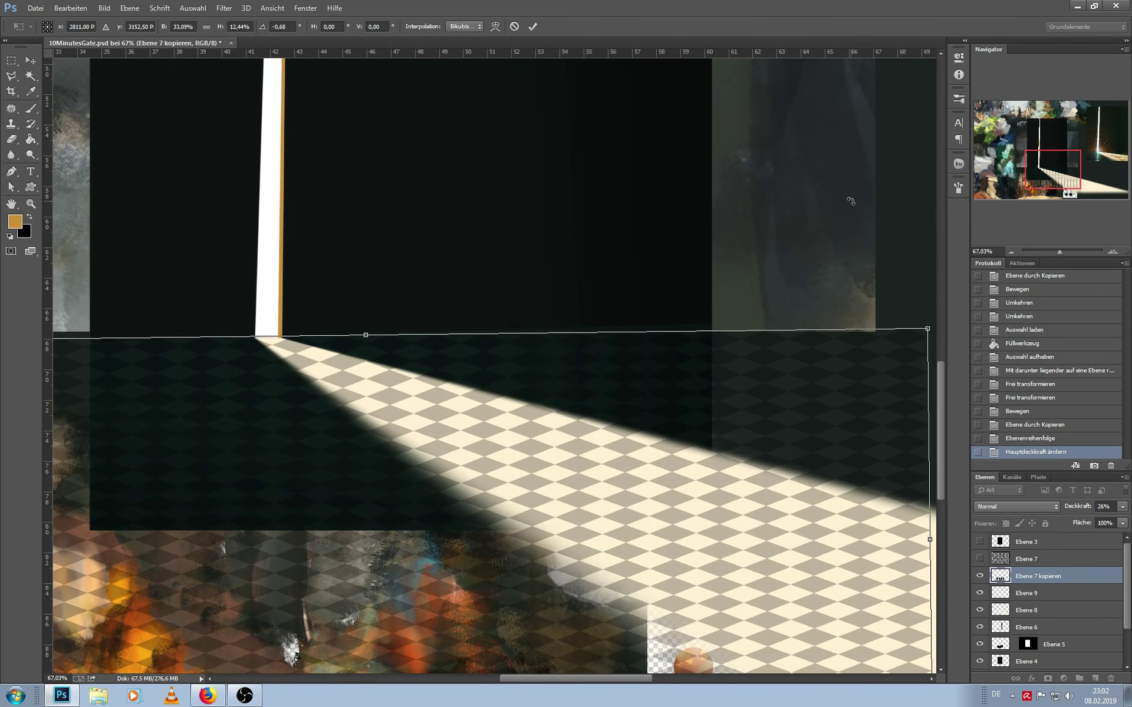
left_click_drag(596, 421, 599, 413)
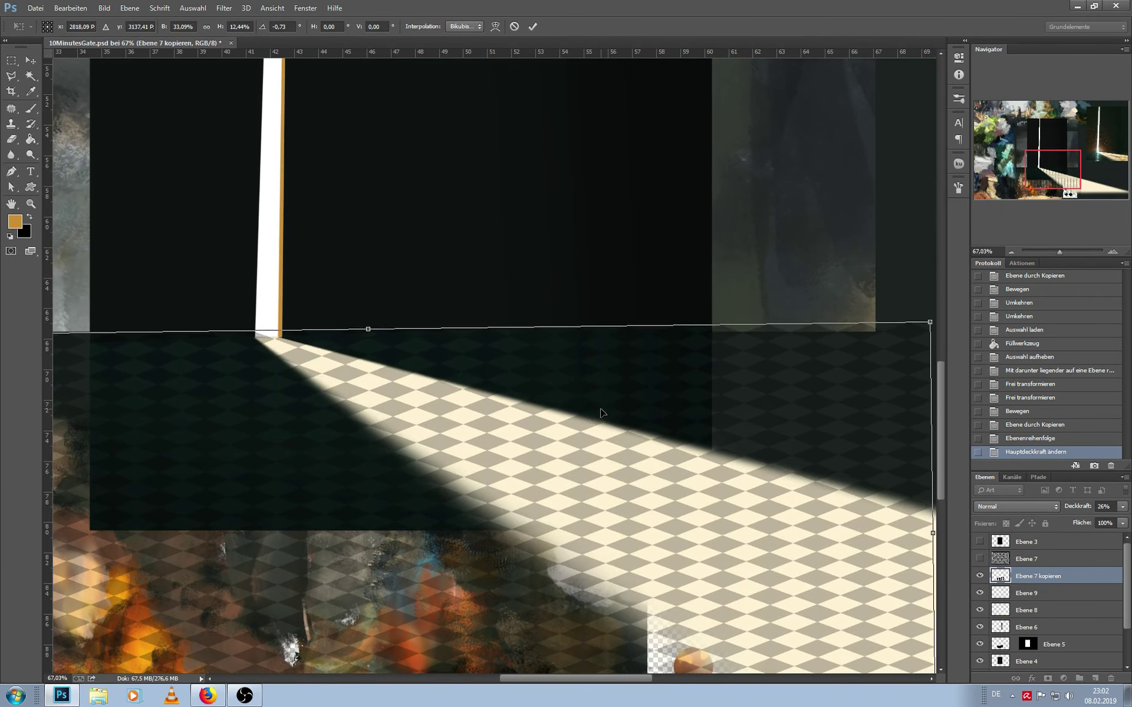
left_click_drag(649, 369, 655, 367)
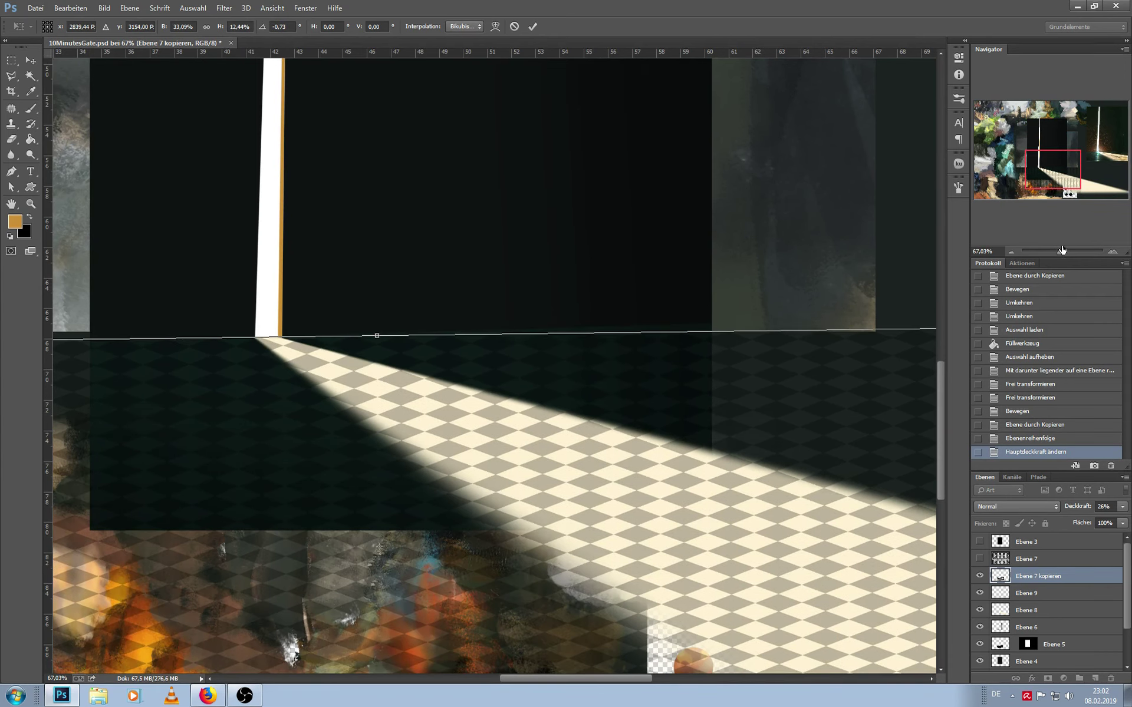
left_click_drag(1061, 249, 1055, 251)
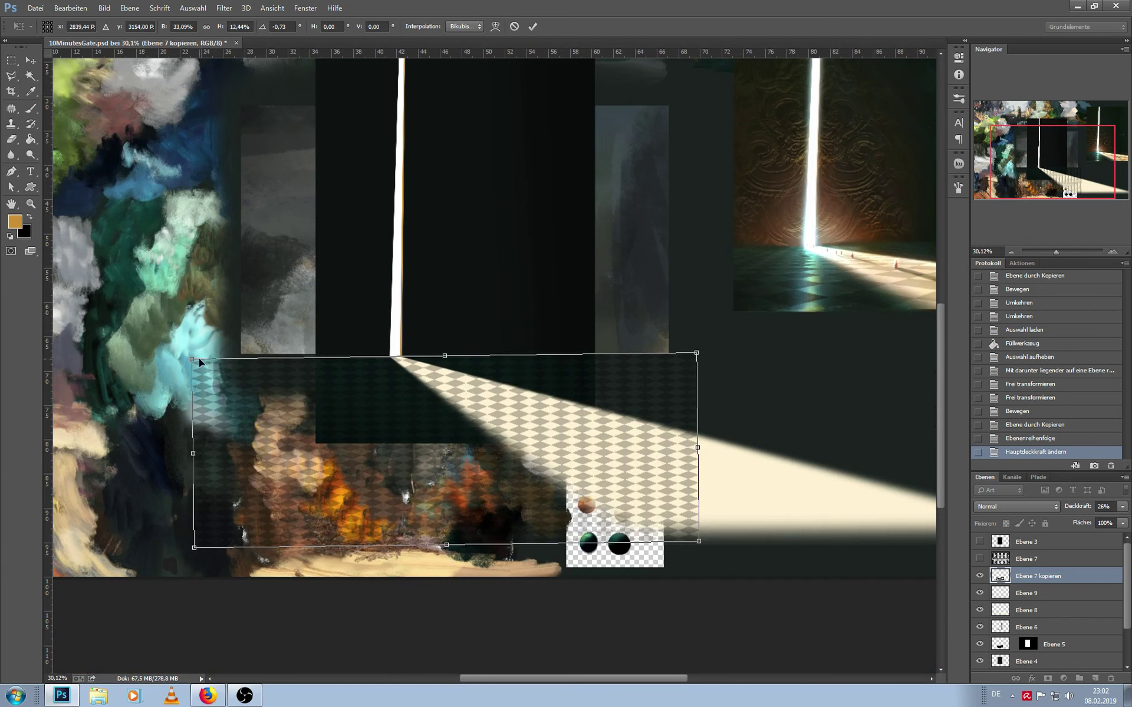
left_click_drag(199, 362, 318, 361)
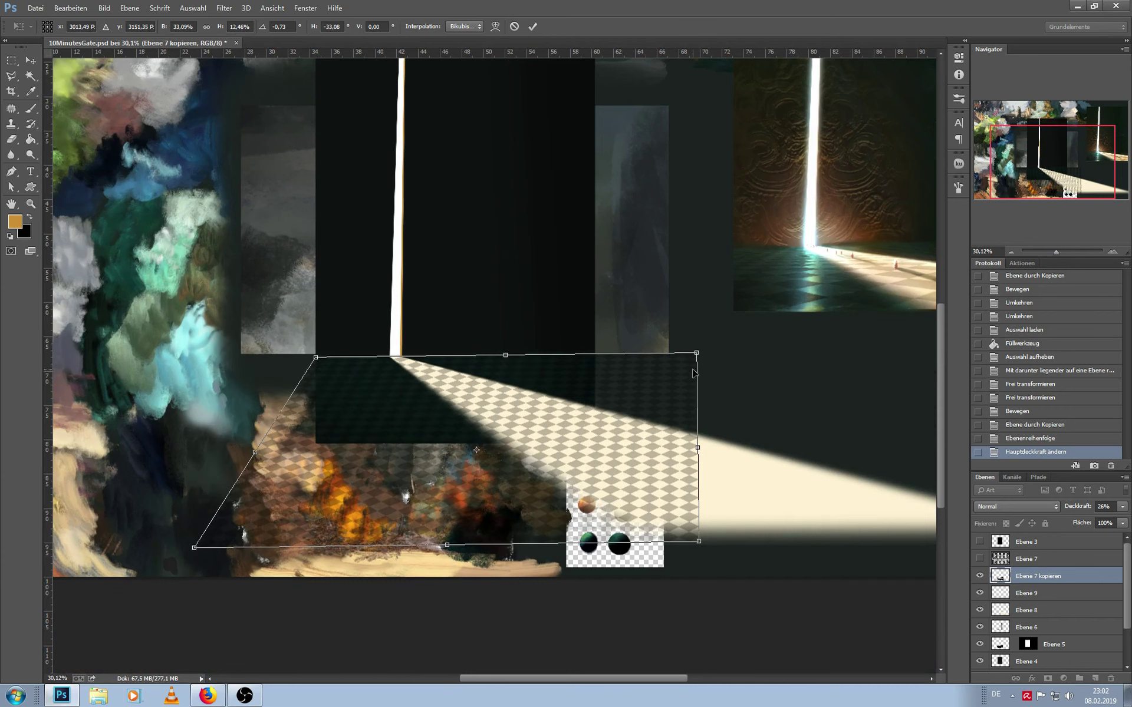
left_click_drag(697, 354, 569, 357)
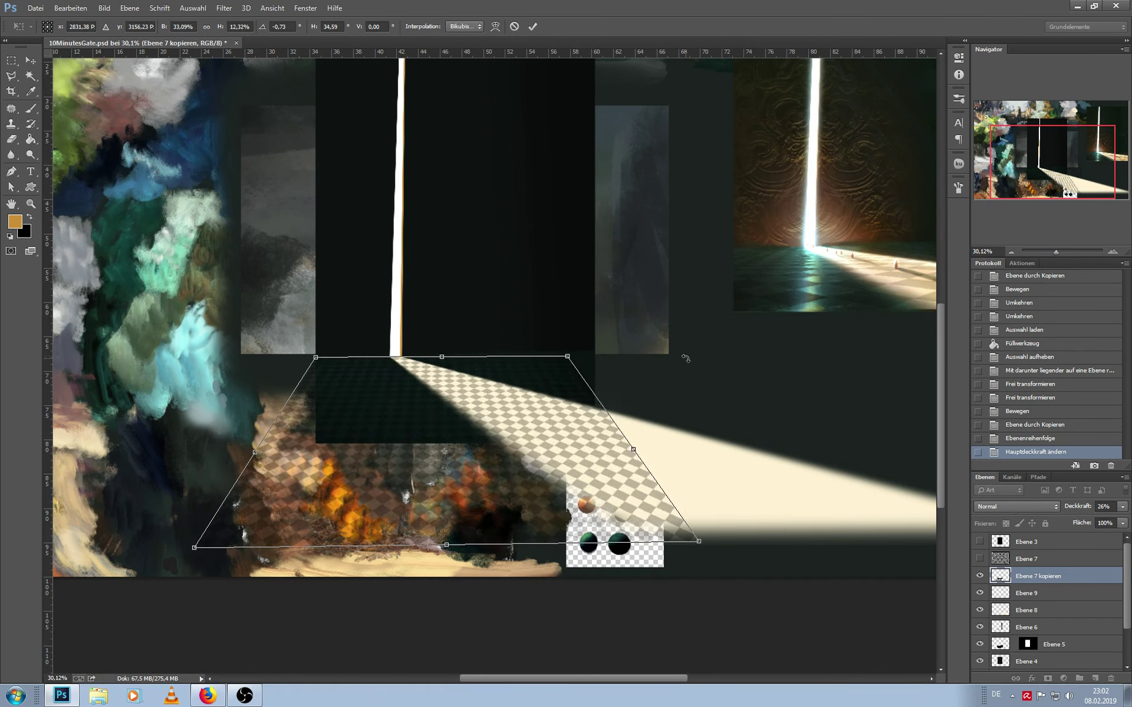
Stretch the checker floor's bottom corners far left and right into a wide perspective plane
left_click_drag(1055, 252, 1054, 253)
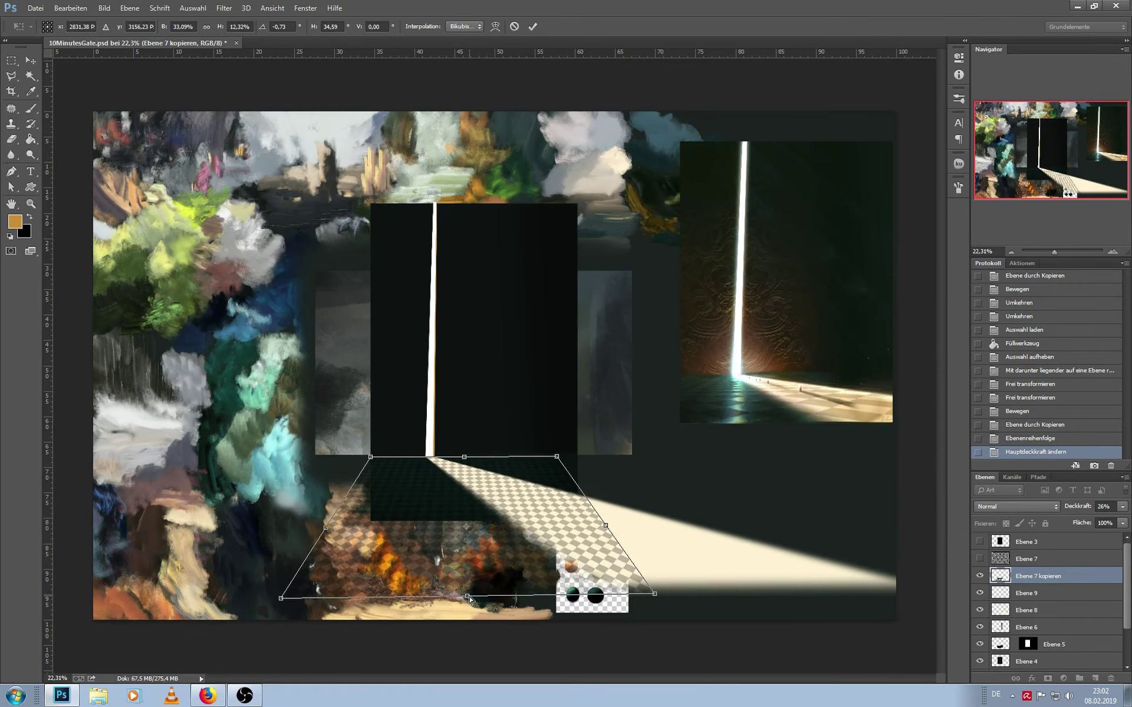
left_click_drag(467, 597, 533, 526)
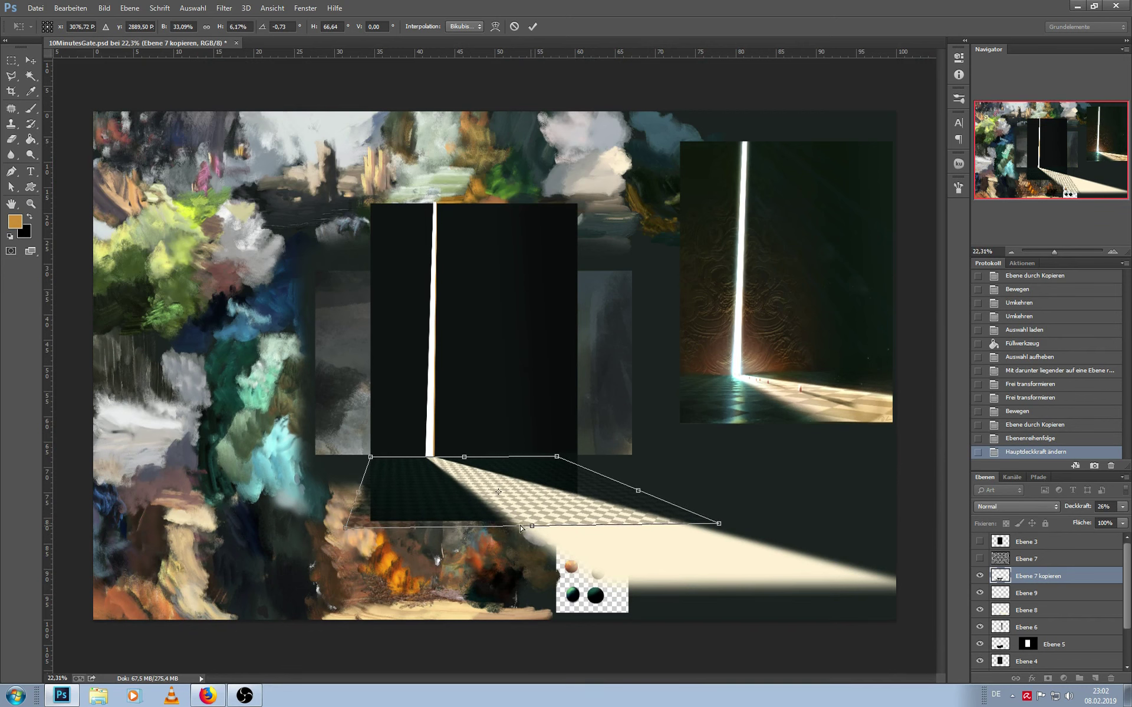
left_click_drag(347, 533, 344, 537)
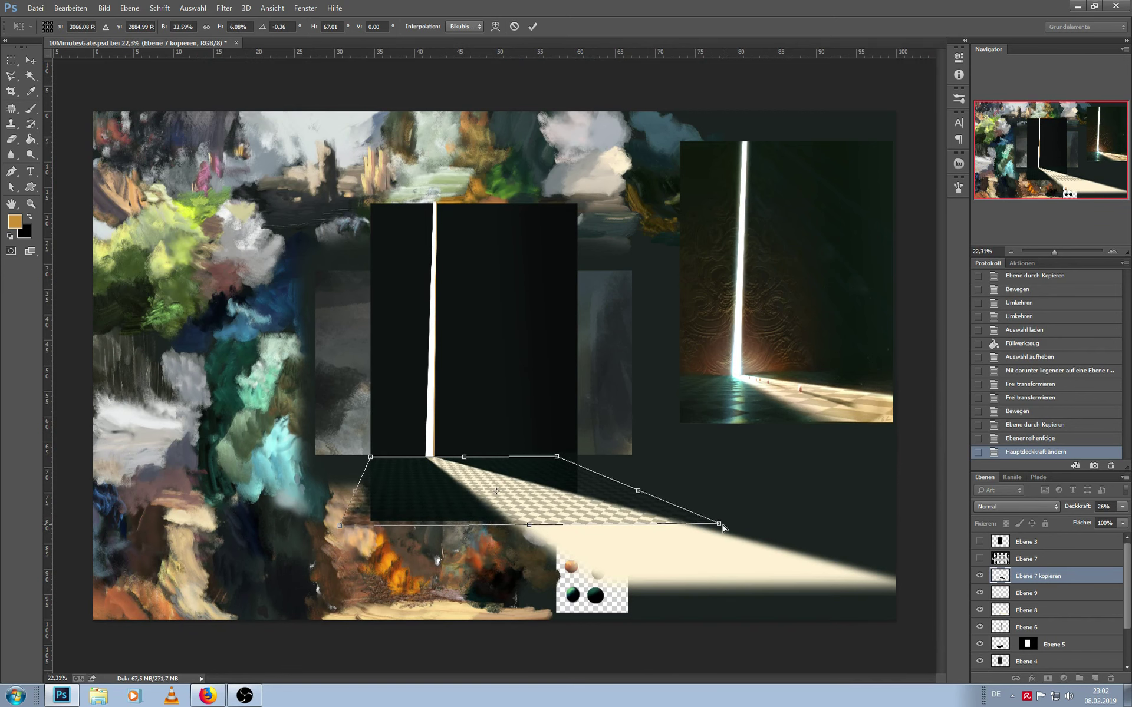
left_click_drag(720, 524, 840, 524)
left_click_drag(1054, 252, 1048, 256)
mouse_move(593, 414)
left_mouse_down()
mouse_move(873, 425)
mouse_move(861, 422)
left_mouse_up()
left_click_drag(1048, 252, 1053, 252)
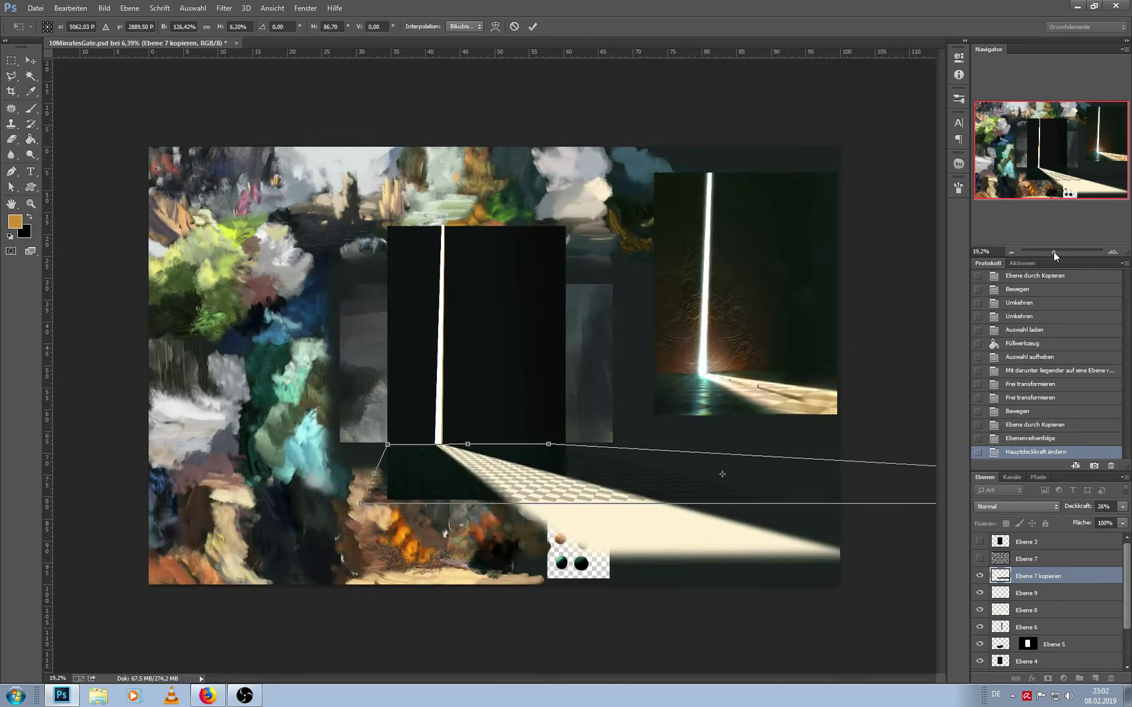
left_click_drag(361, 511, 202, 519)
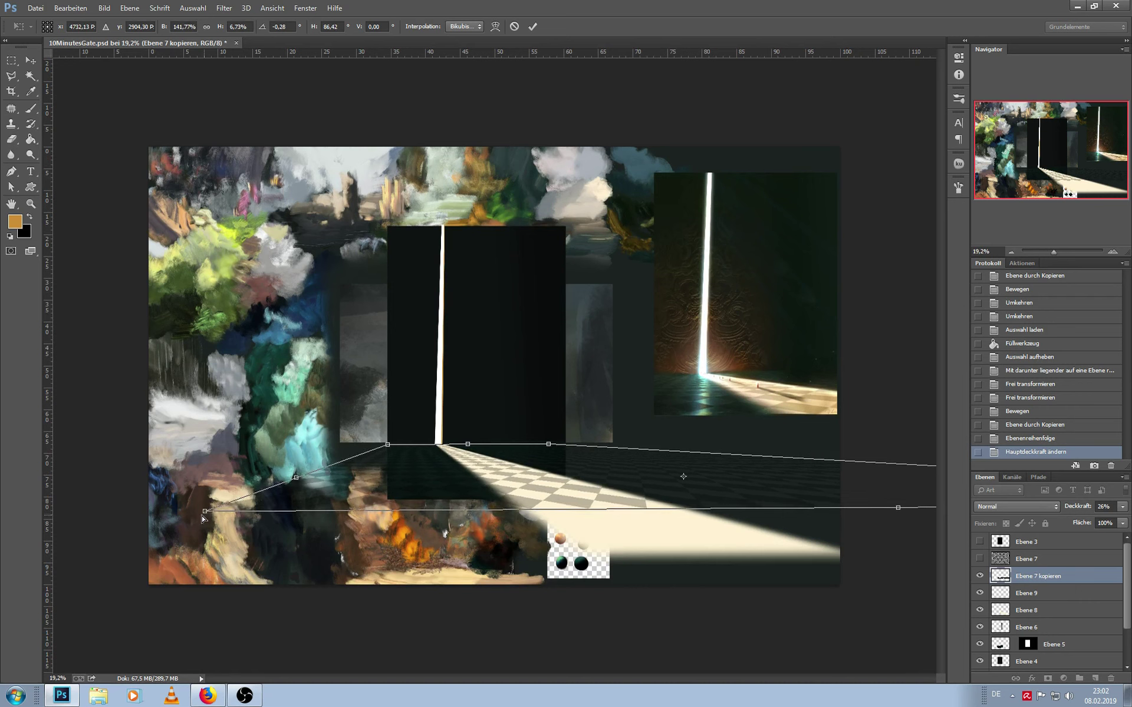
mouse_move(905, 508)
left_mouse_down()
mouse_move(877, 515)
mouse_move(877, 503)
left_mouse_up()
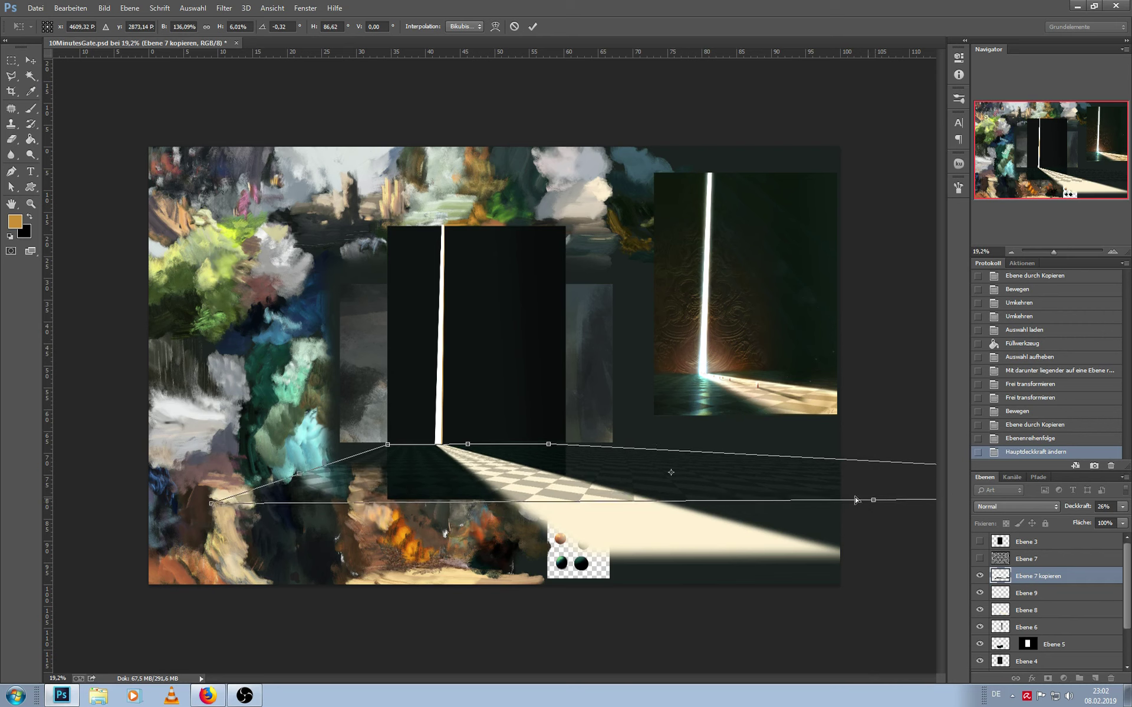
left_click_drag(229, 508, 135, 515)
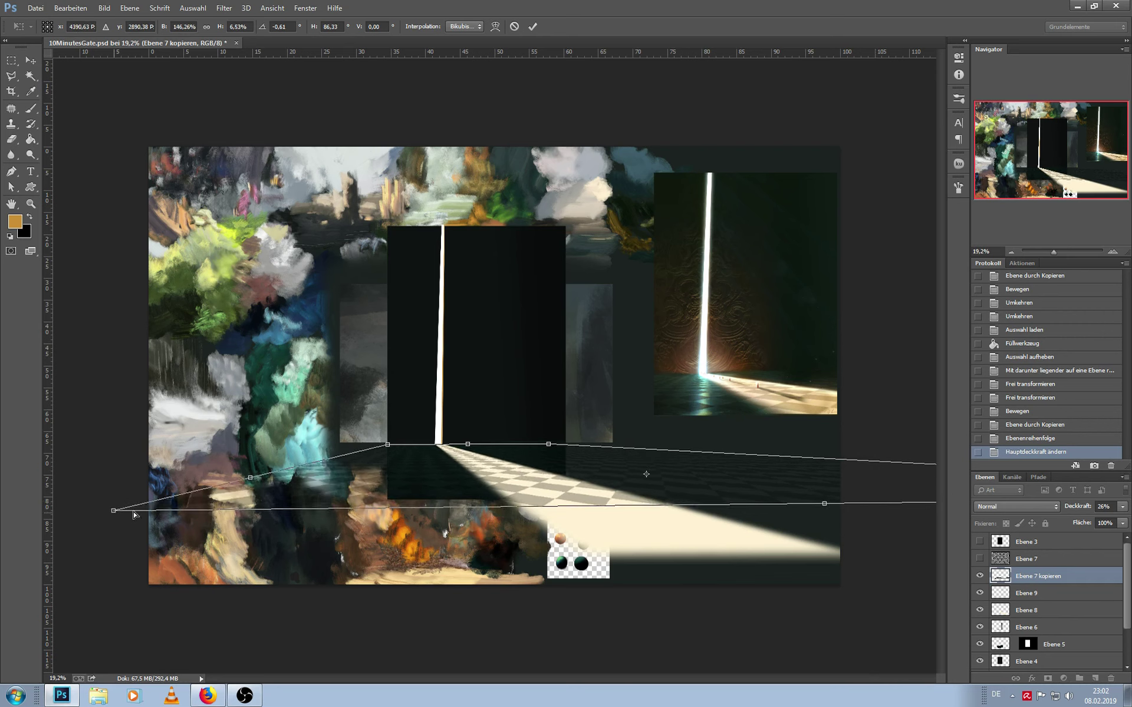
left_click_drag(826, 508, 862, 508)
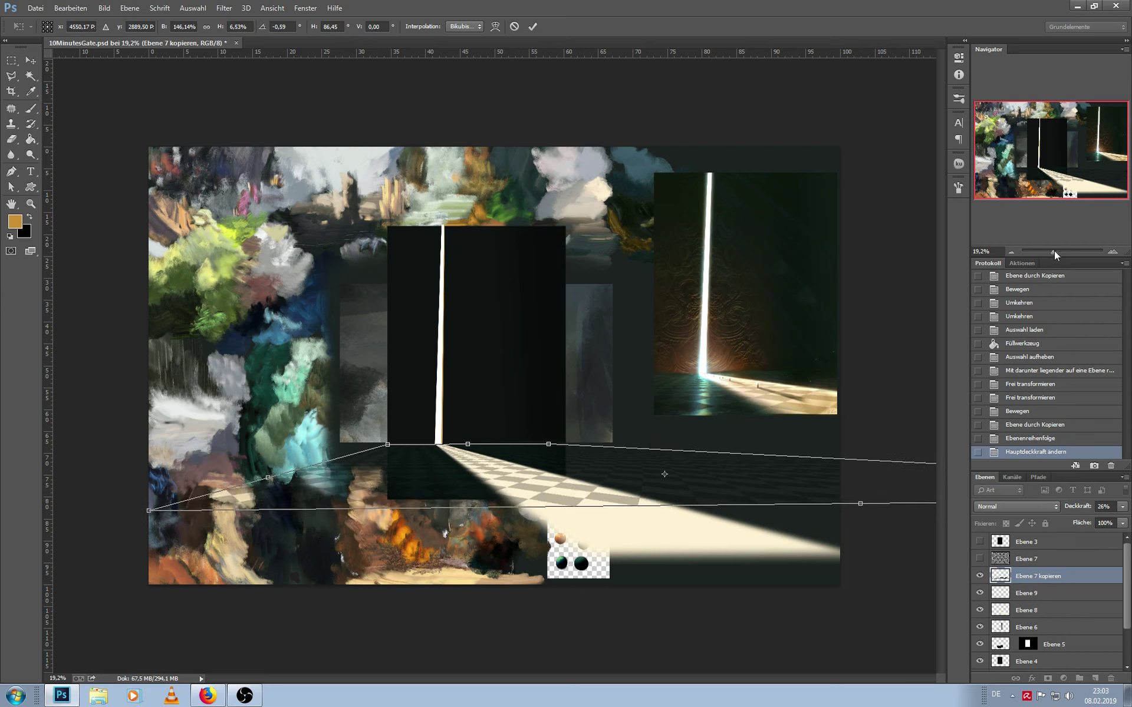
left_click(30, 139)
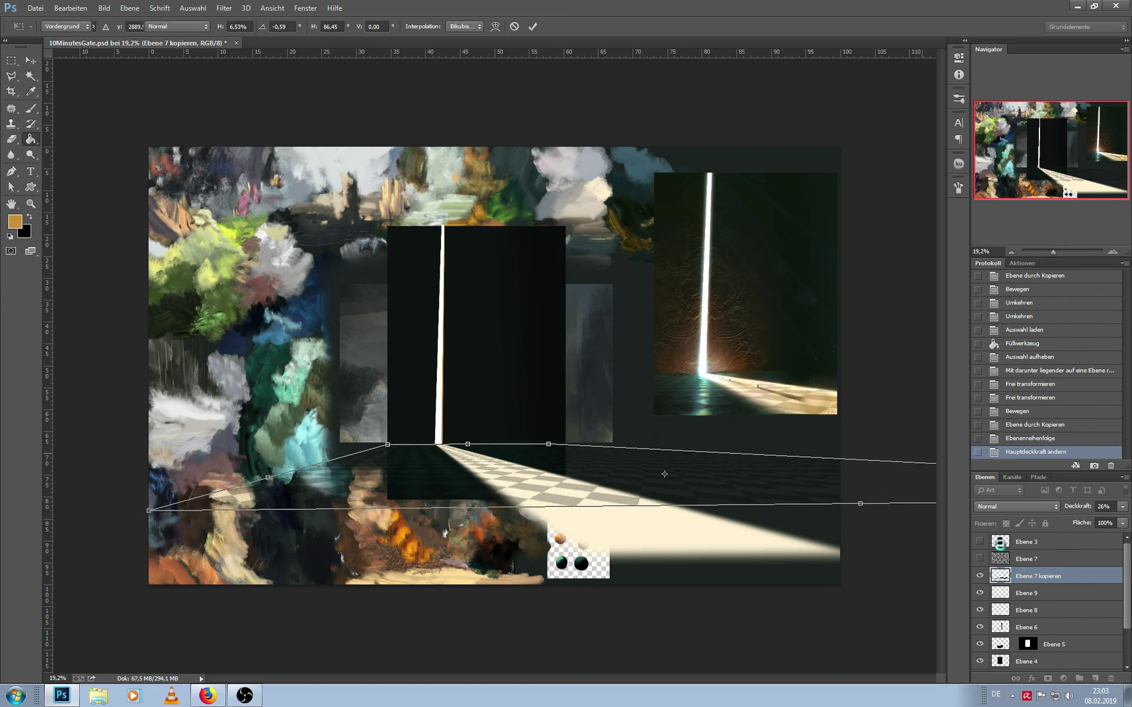
Copy the floor area within the door outline onto Ebene 10 and splay its bottom corners outward
key("Return")
left_click(1000, 542, "ctrl")
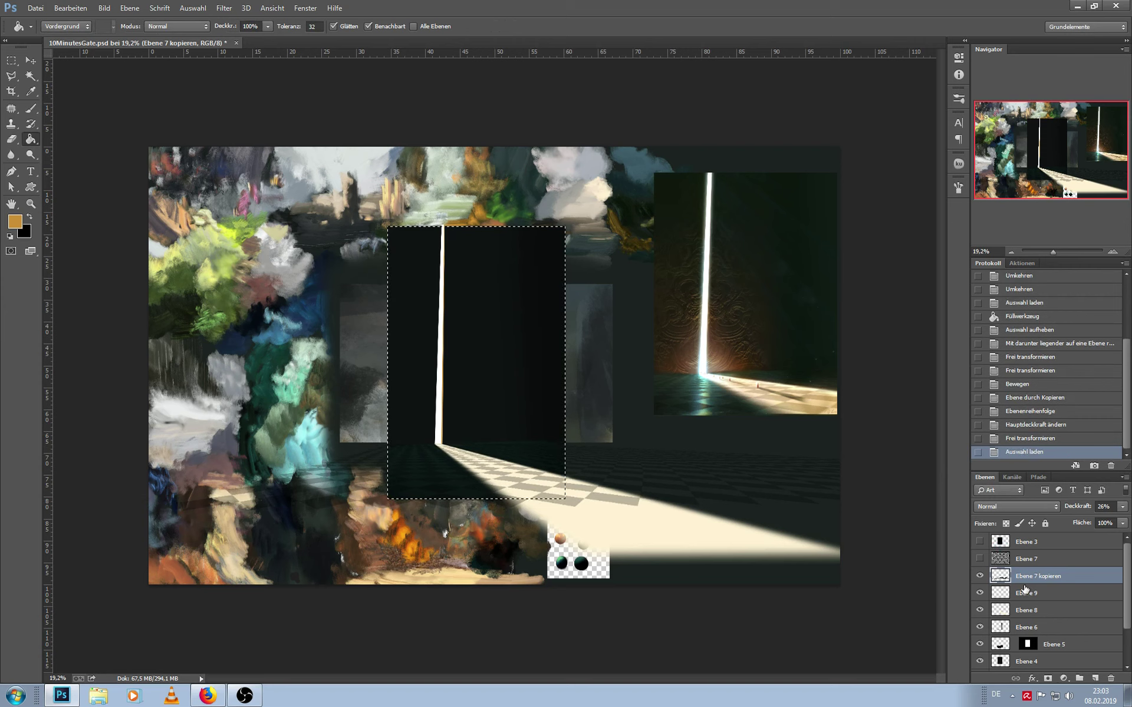
key("ctrl+j")
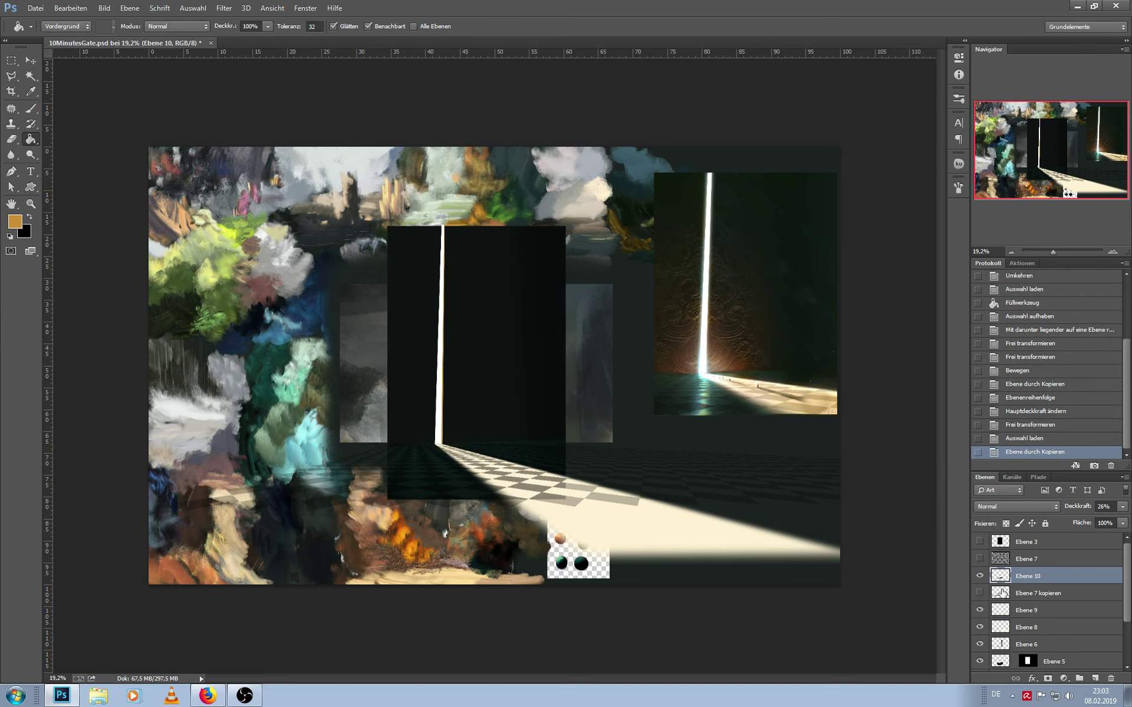
key("ctrl+t")
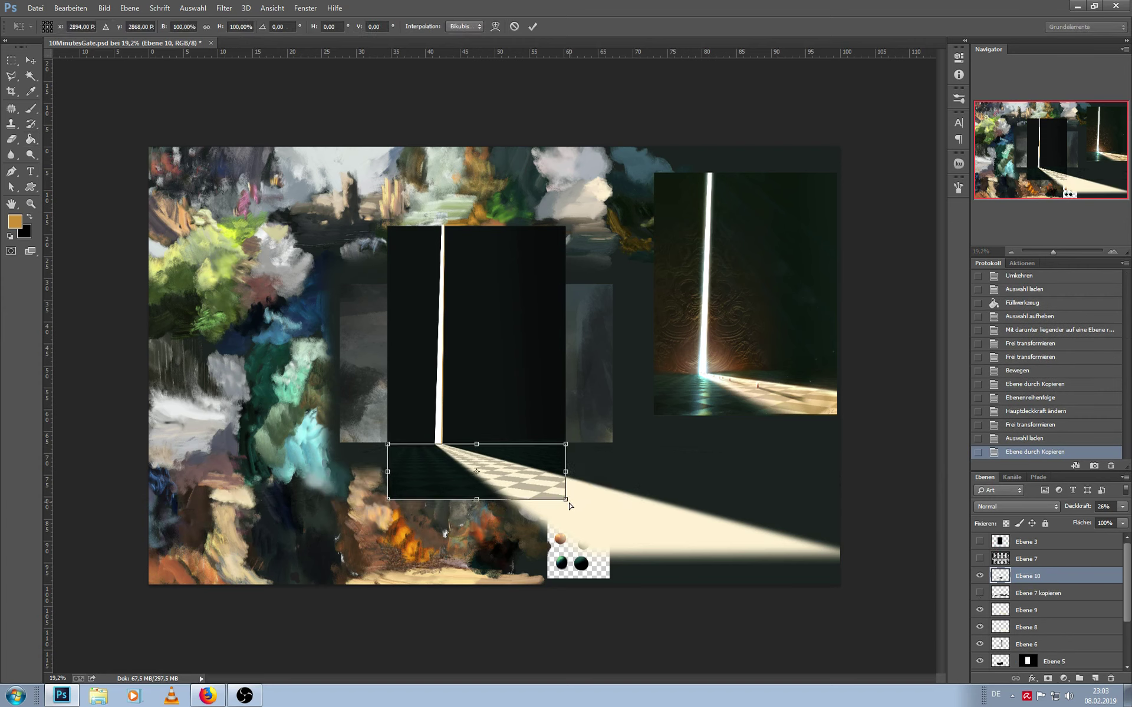
left_click_drag(566, 500, 602, 503)
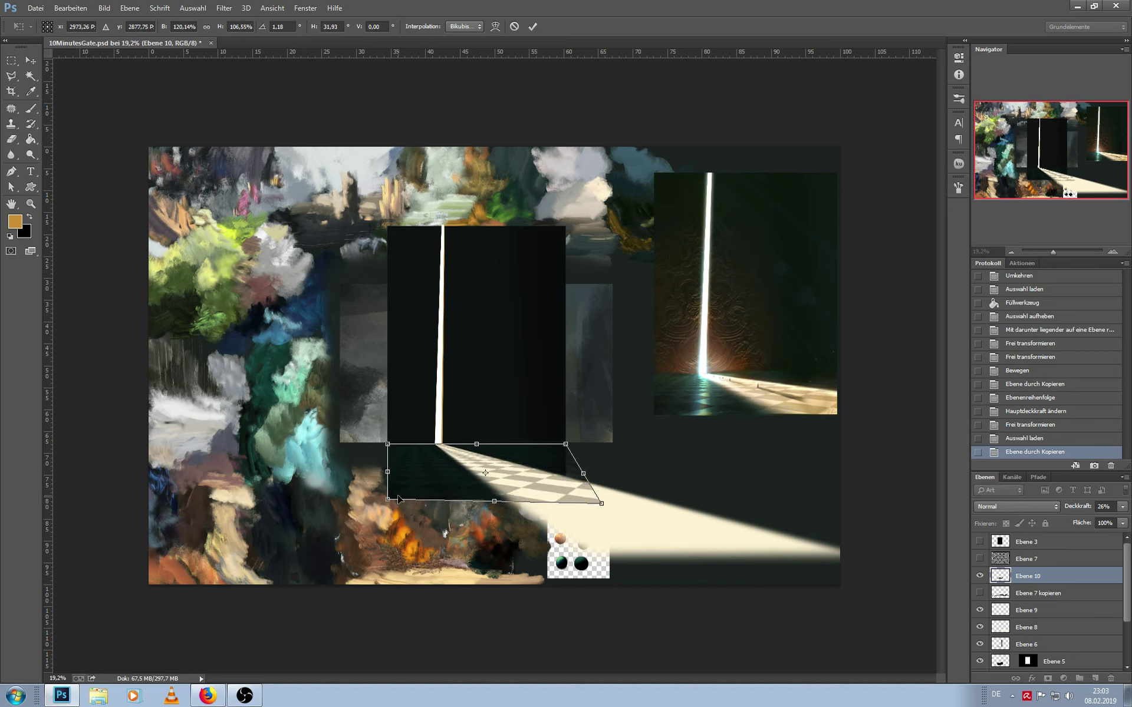
left_click_drag(373, 505, 368, 504)
left_click_drag(608, 505, 656, 510)
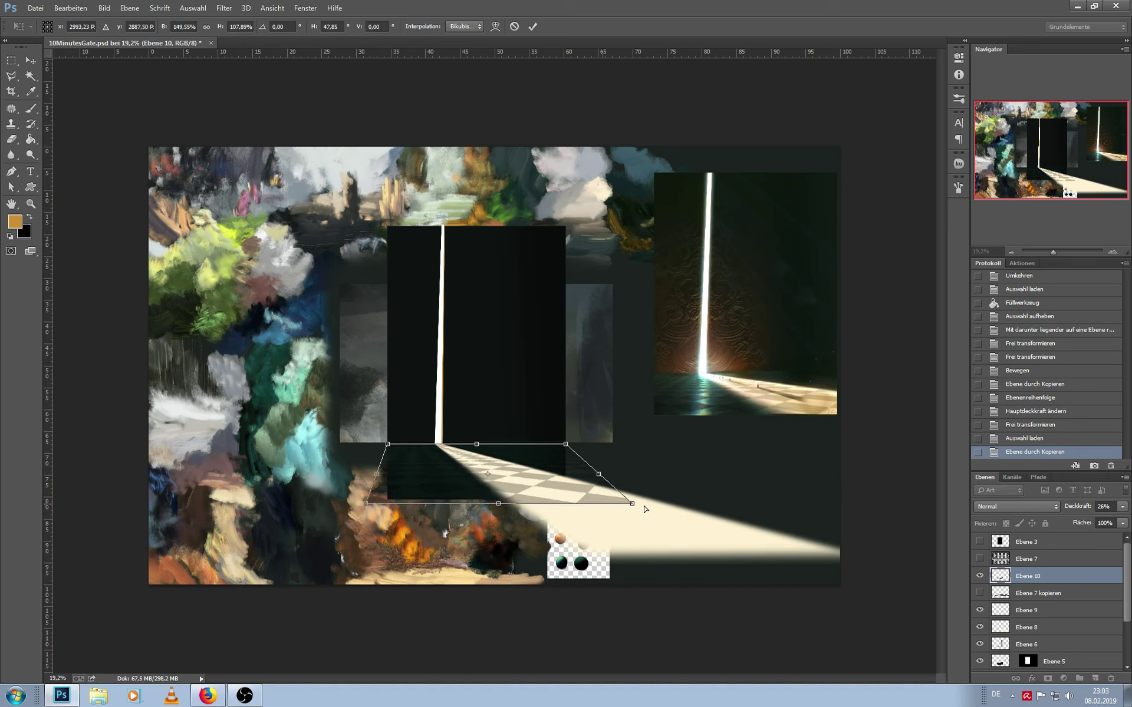
key("Return")
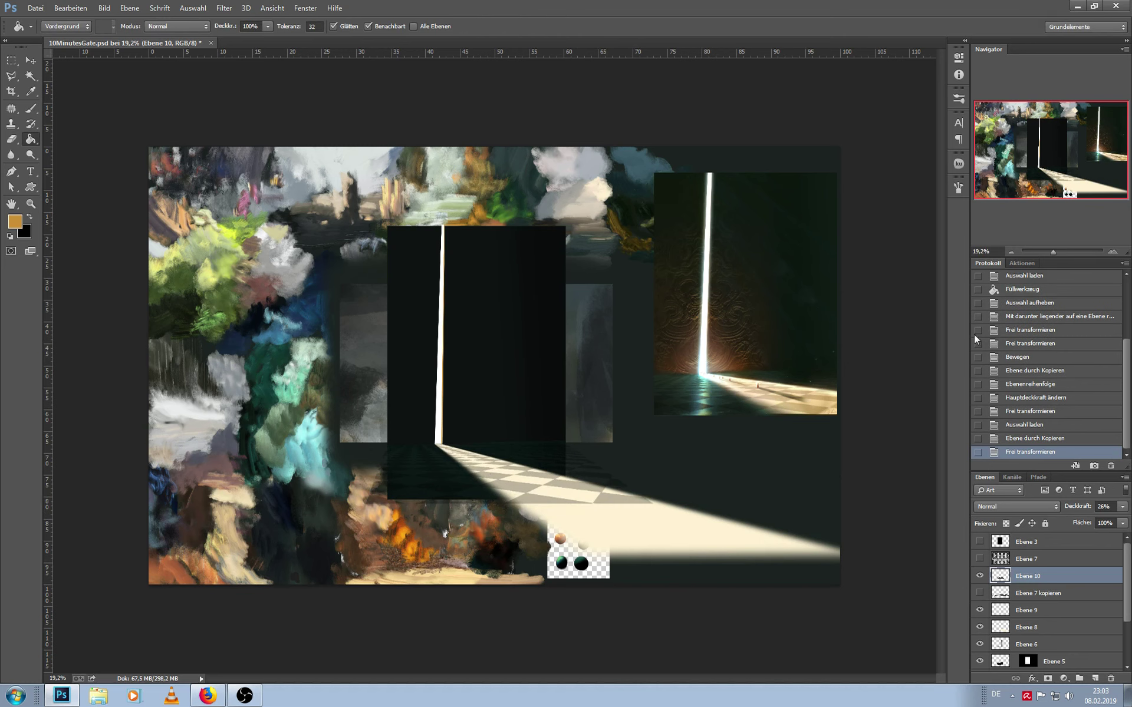
left_click_drag(1054, 250, 1057, 251)
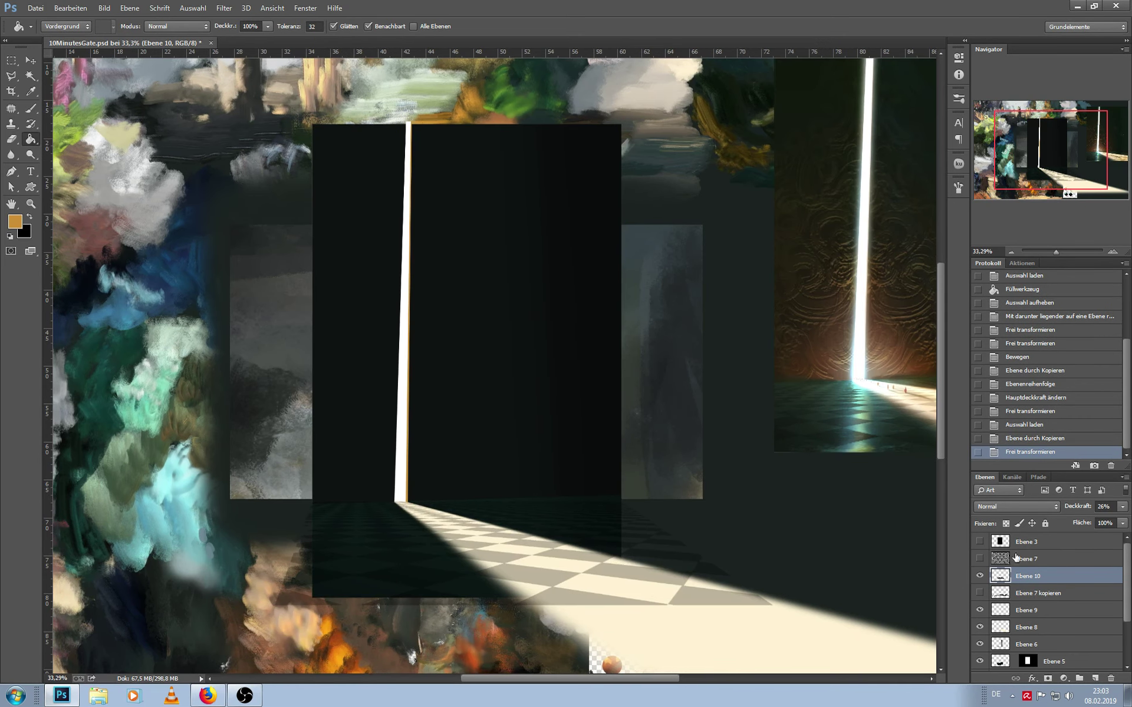
Add a new layer, pick a 150 px brush and a sampled reddish brown
left_click(1095, 678)
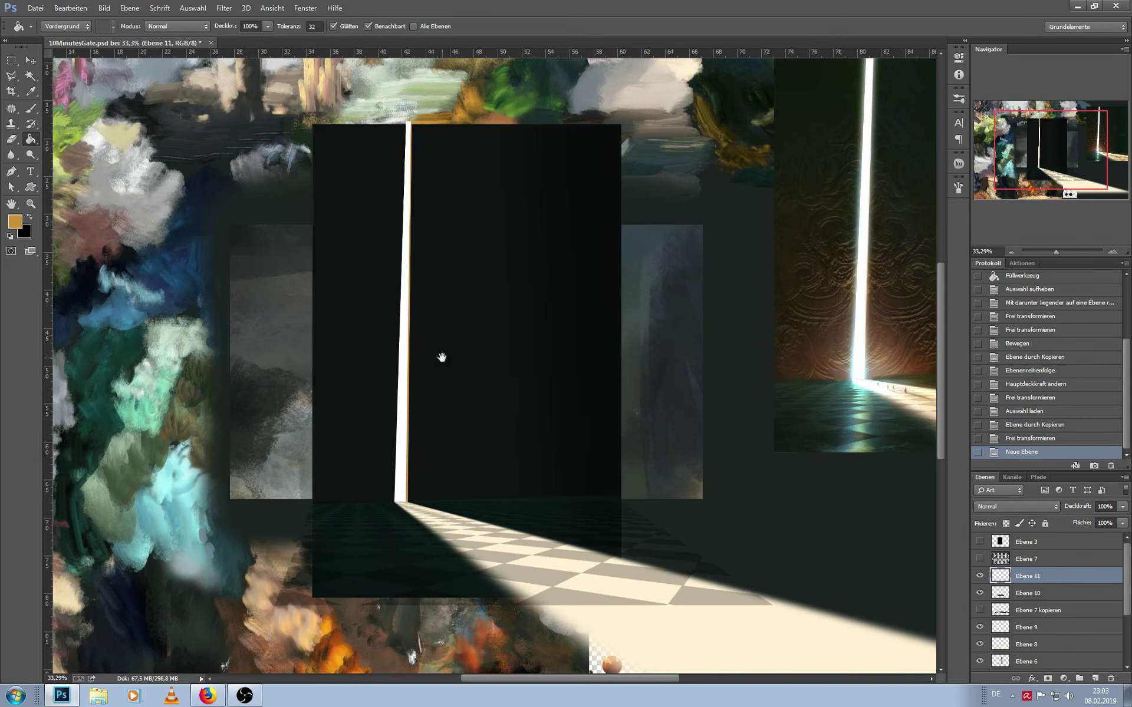
left_click_drag(441, 357, 447, 358)
key("b")
left_click(59, 26)
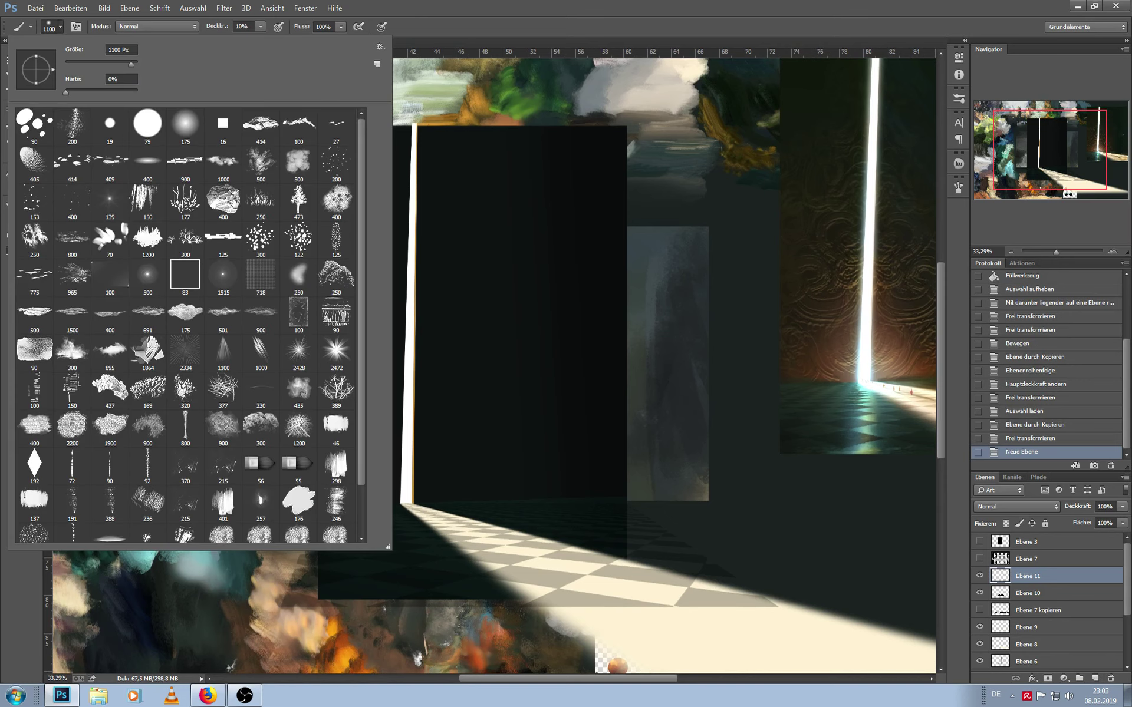
double_click(148, 201)
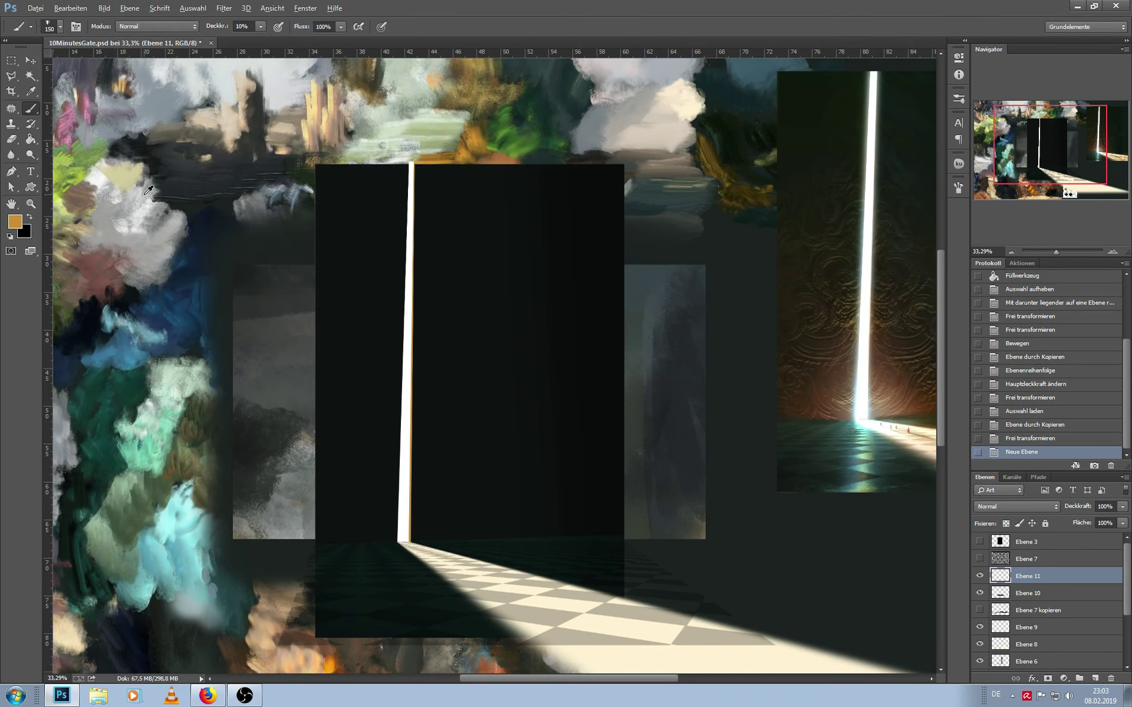
left_click_drag(284, 329, 293, 262)
left_click(360, 610, "alt")
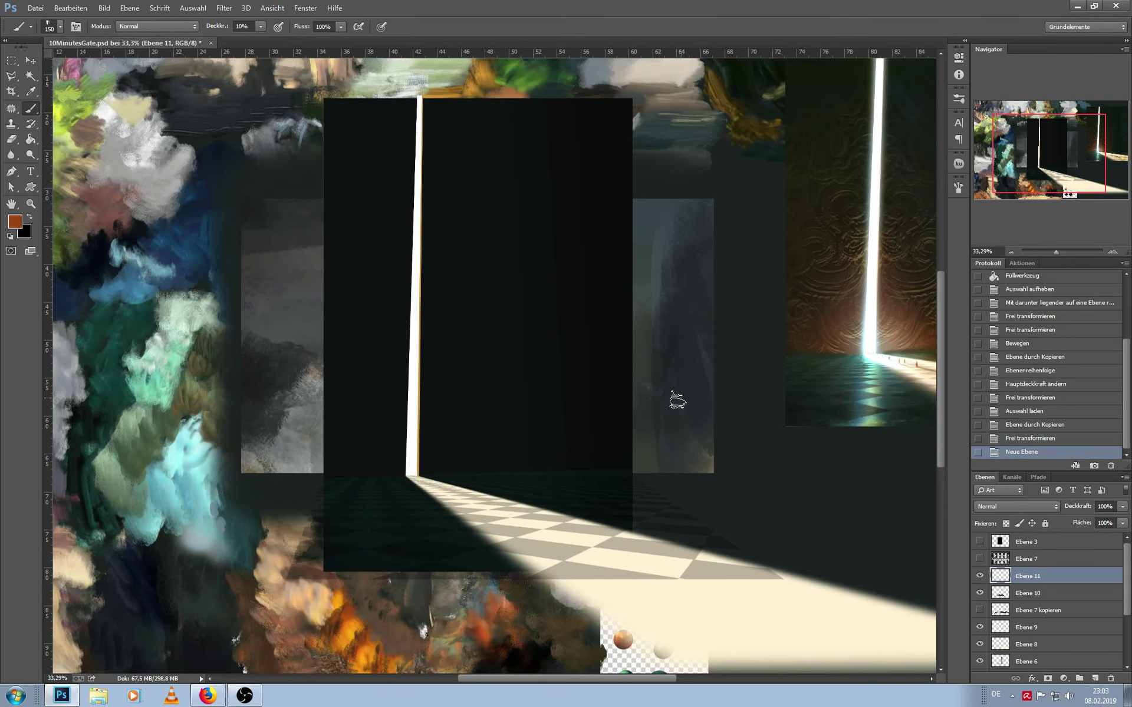
left_click(1006, 543, "ctrl")
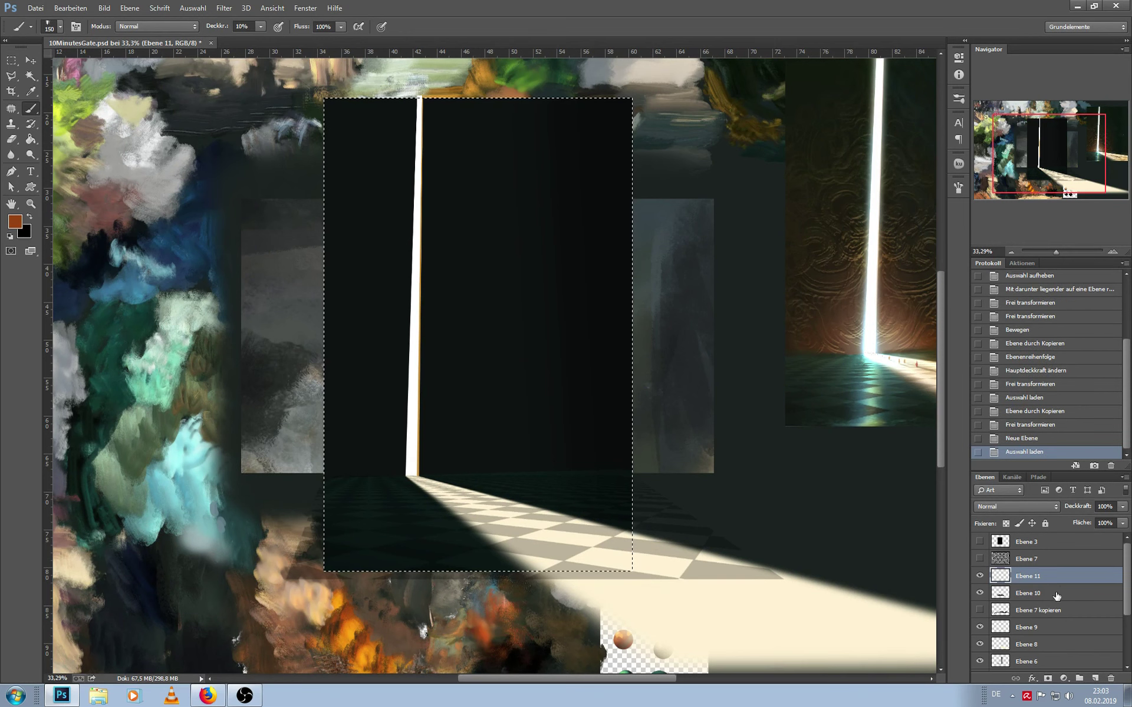
key("ctrl+d")
scroll(1123, 610, "down", 2)
scroll(1123, 610, "down", 1)
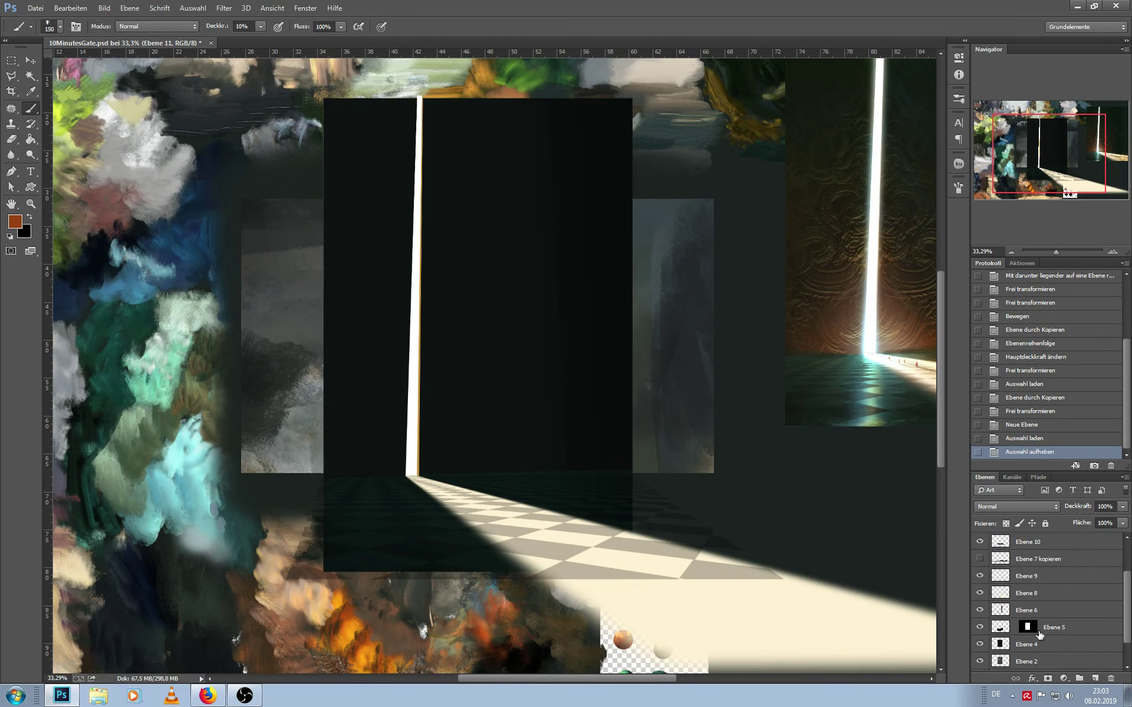
Load Ebene 4's outline, add layer Ebene 12, and paint faint greyish-brown glow at the door's lower left with a soft brush
left_click(1003, 647)
left_click(1003, 647, "ctrl")
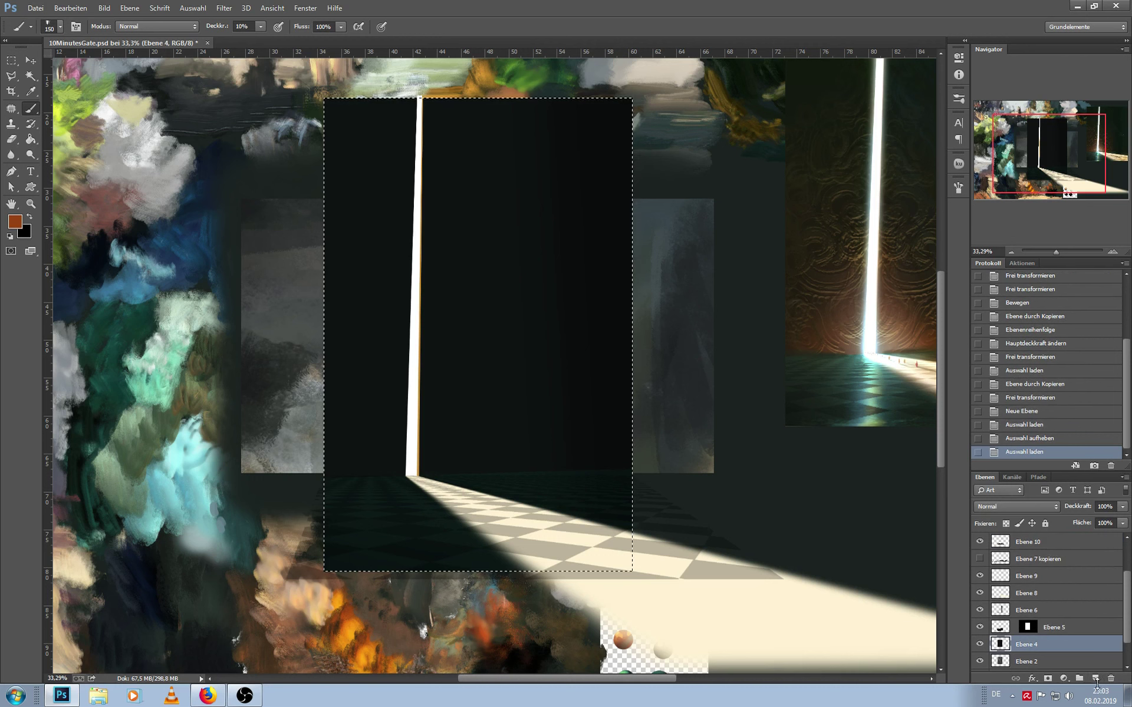
left_click(1094, 678)
left_click(47, 27)
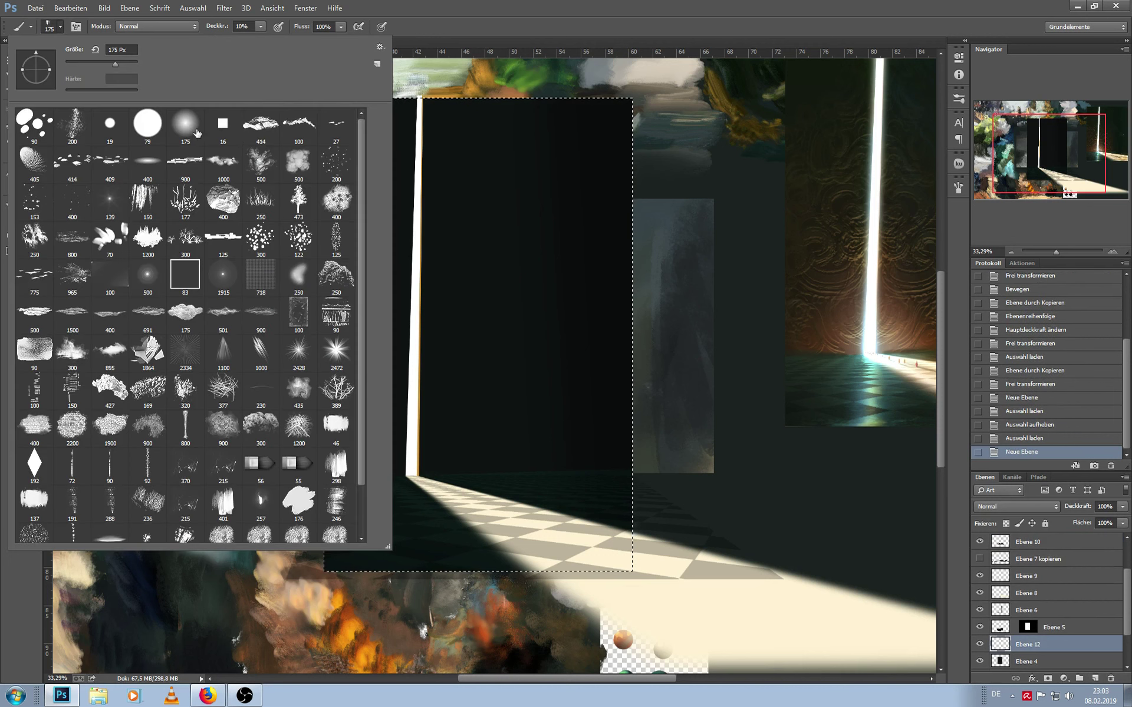
left_click(185, 122)
left_click_drag(652, 168, 629, 214)
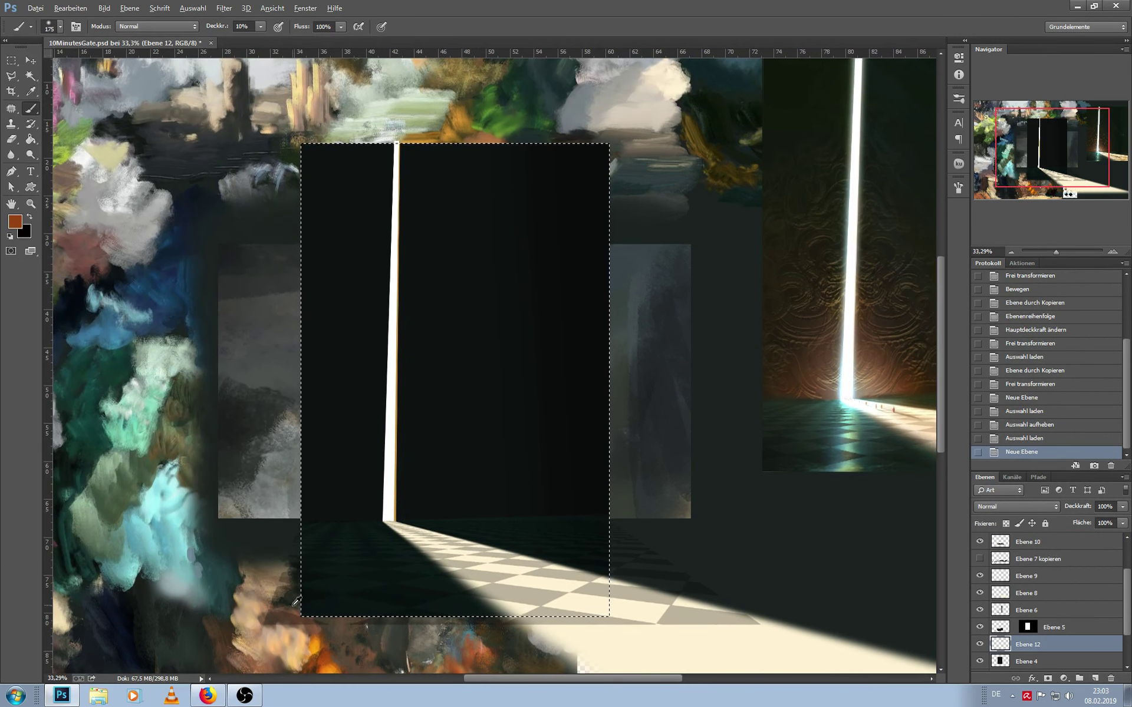
left_click(331, 619, "alt")
key("bracketright")
key("bracketright")
key("bracketright")
key("bracketright")
key("bracketright")
key("bracketright")
left_click(351, 471)
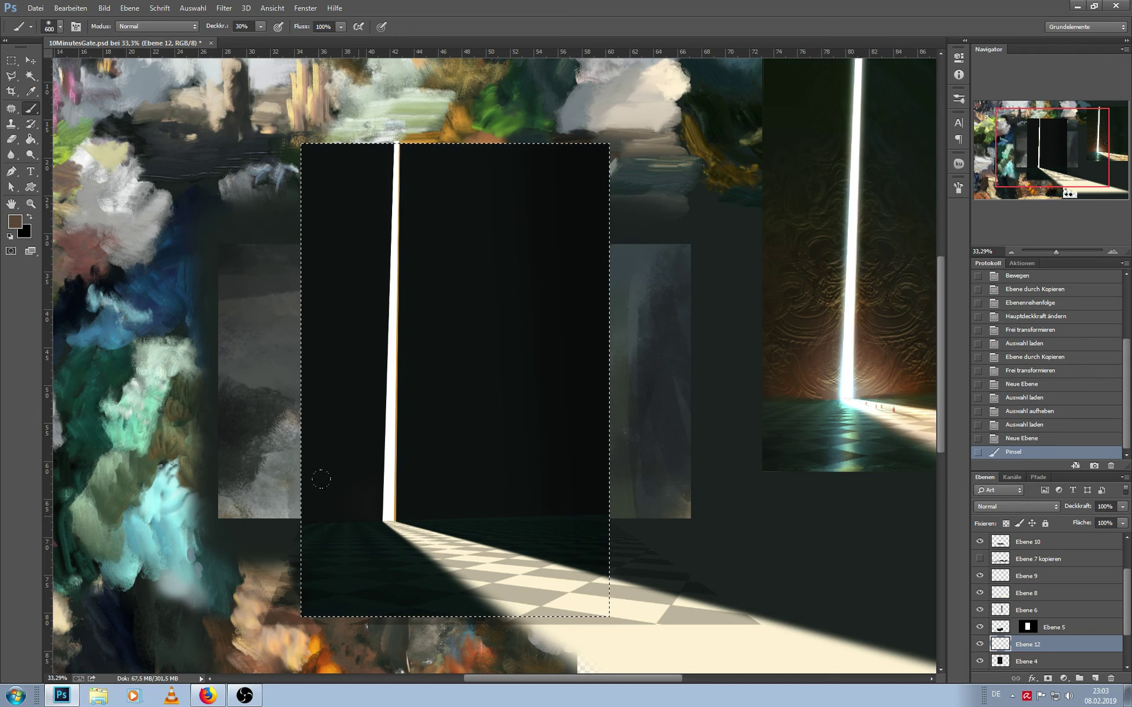
left_click(350, 471)
Switch to a reddish brown and brush warm glow into the door's left half, then deselect
left_click(21, 229)
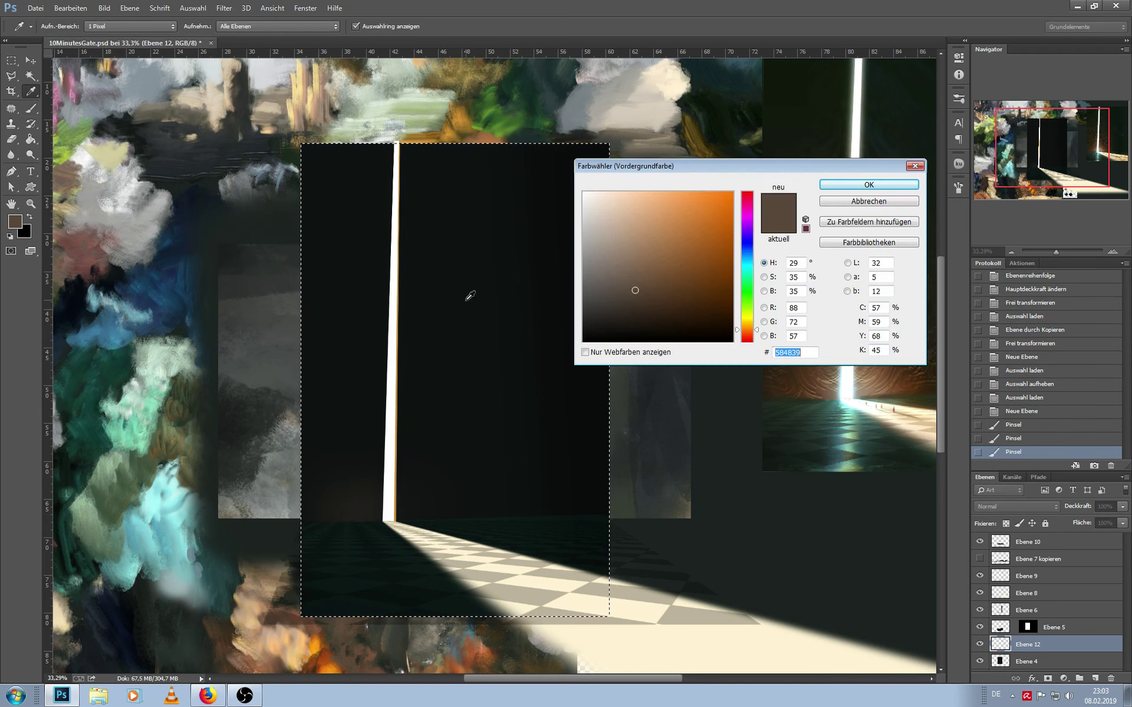
left_click(754, 335)
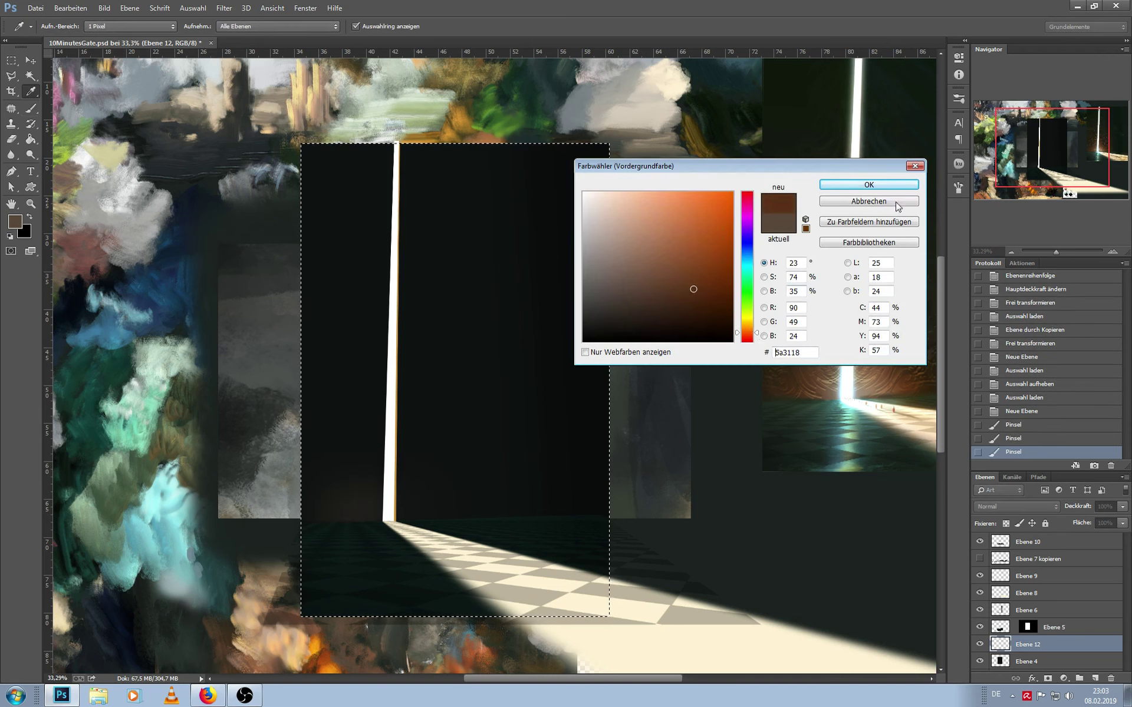
left_click(869, 185)
key("bracketleft")
key("bracketleft")
left_click(353, 412)
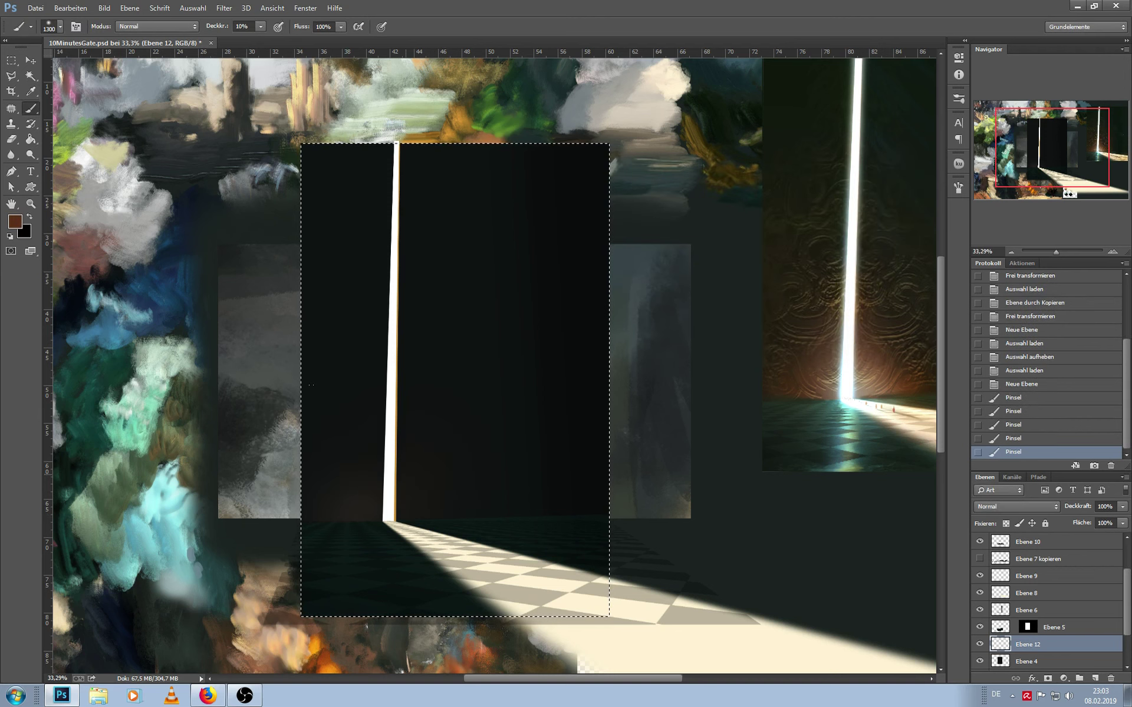
left_click(354, 413)
left_click(311, 330)
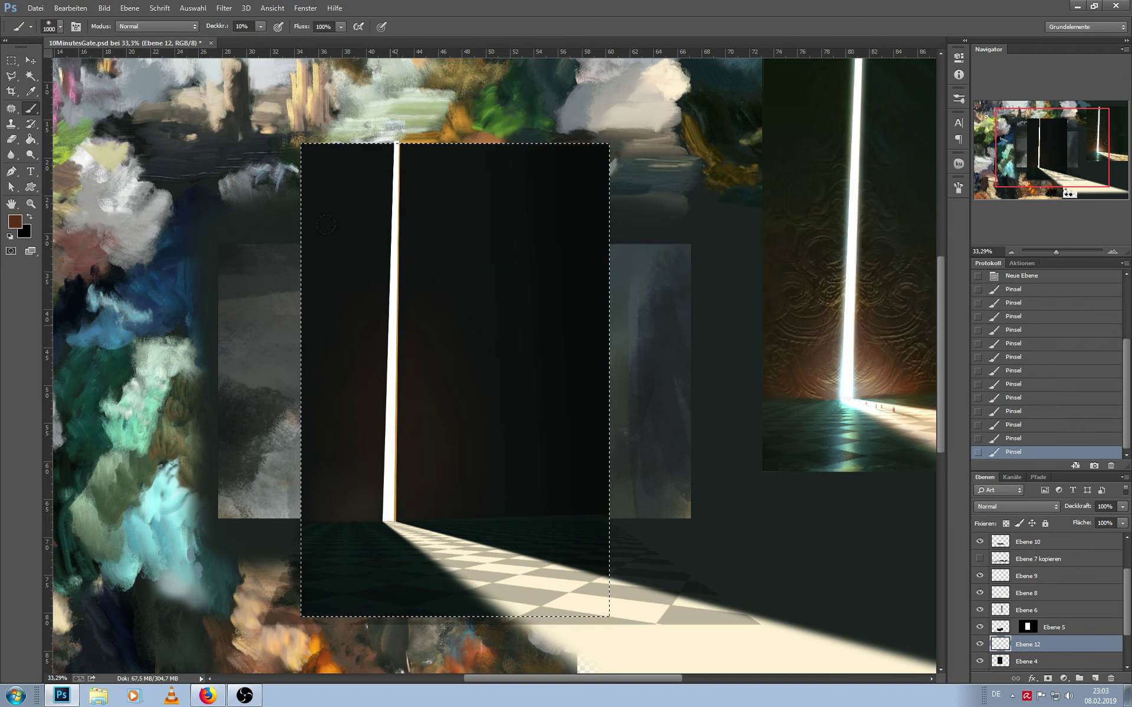
left_click(310, 383)
left_click(309, 432)
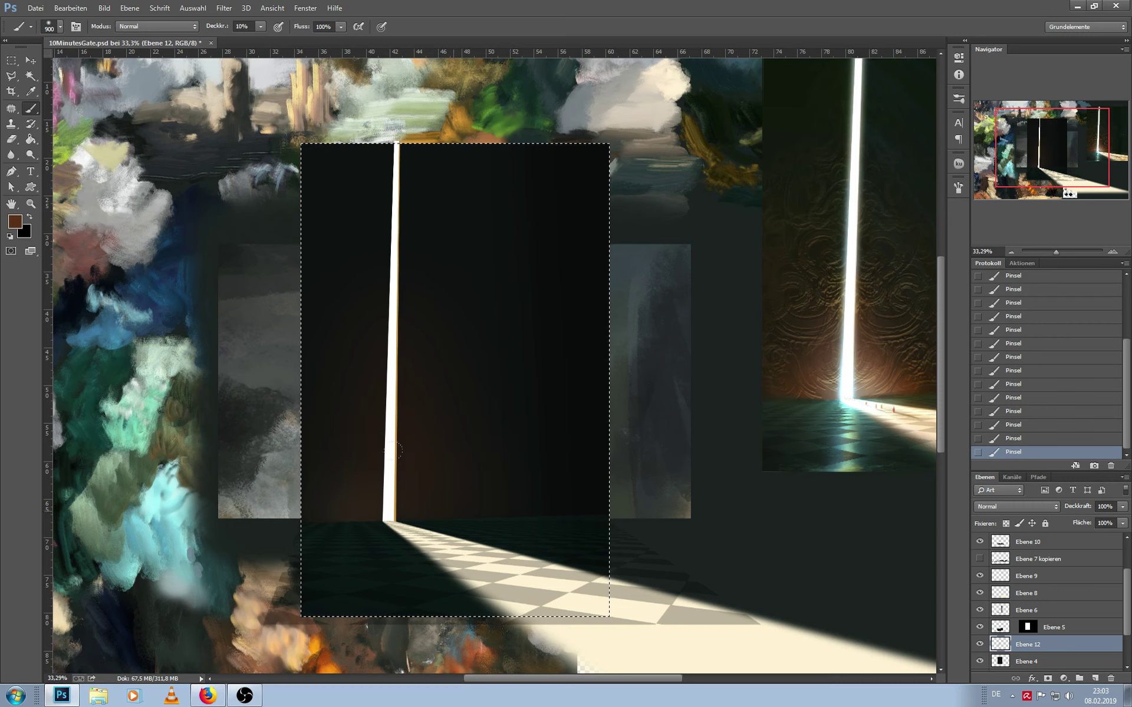
key("bracketright")
key("bracketright")
key("ctrl+d")
scroll(518, 450, "up", 1)
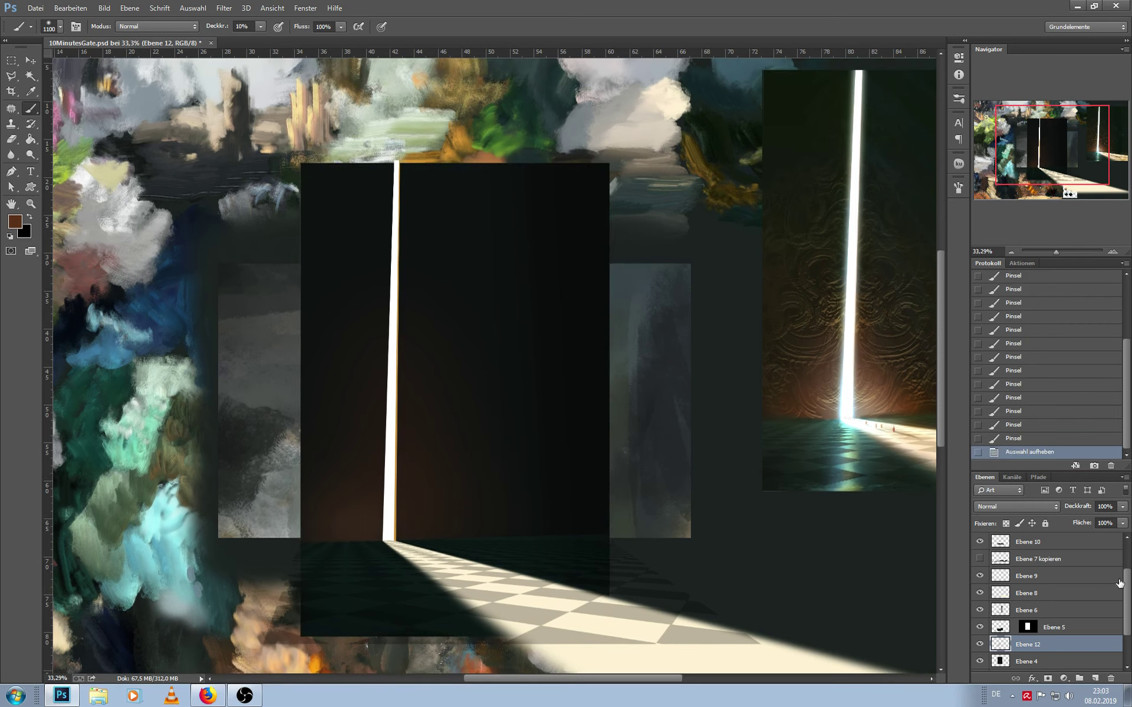
scroll(1120, 583, "up", 2)
left_click(1095, 573)
Add an Ineinanderkopieren layer and paint orange-brown at 50% opacity near the door's base
left_click(1095, 679)
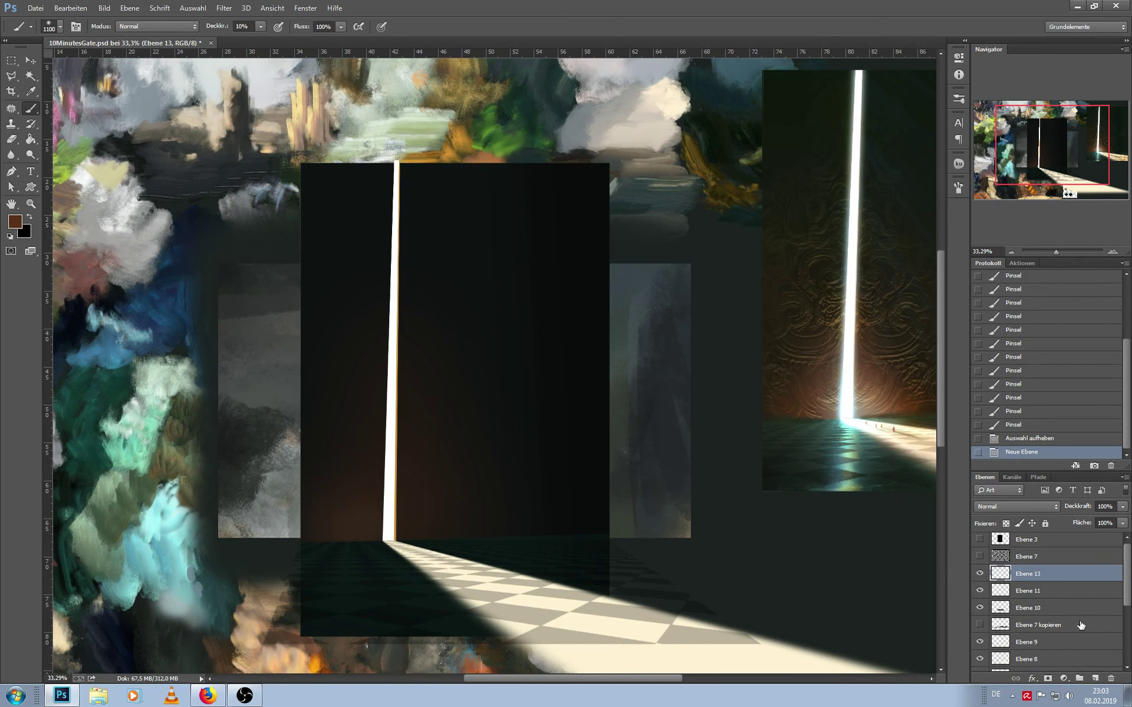
left_click(1037, 506)
left_click(1011, 348)
left_click_drag(486, 424, 527, 413)
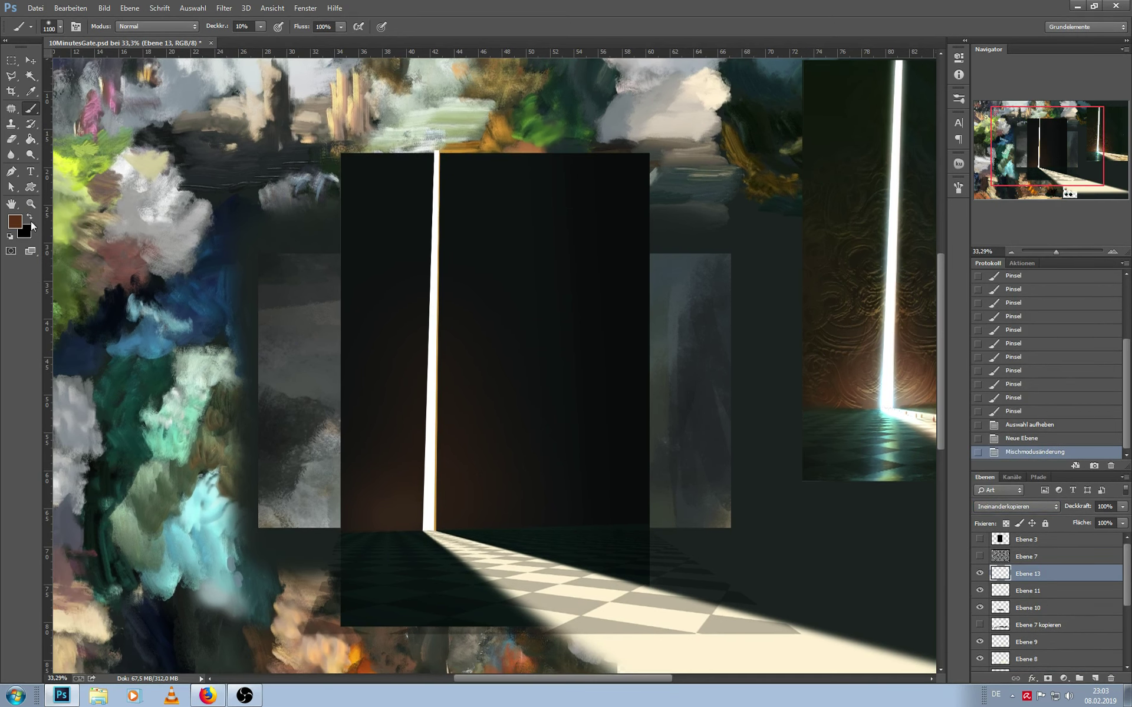
left_click(15, 221)
left_click(675, 259)
left_click(869, 185)
key("5")
key("bracketleft")
key("bracketleft")
left_click(360, 445)
left_click(374, 463)
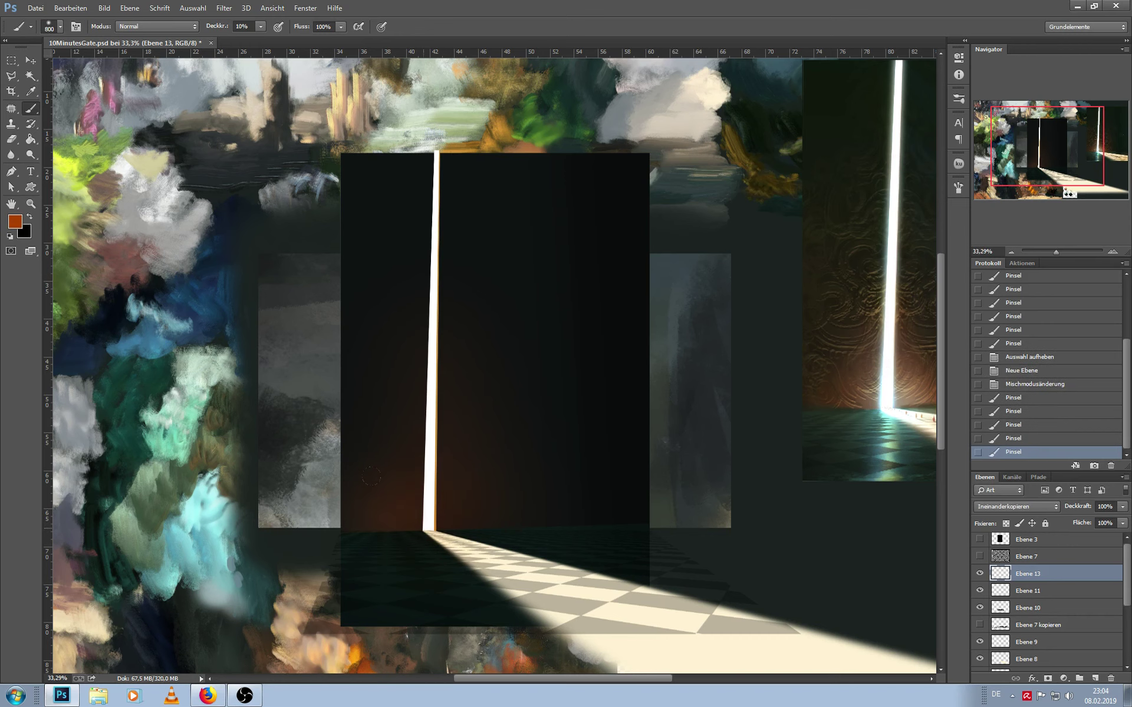
left_click(381, 469)
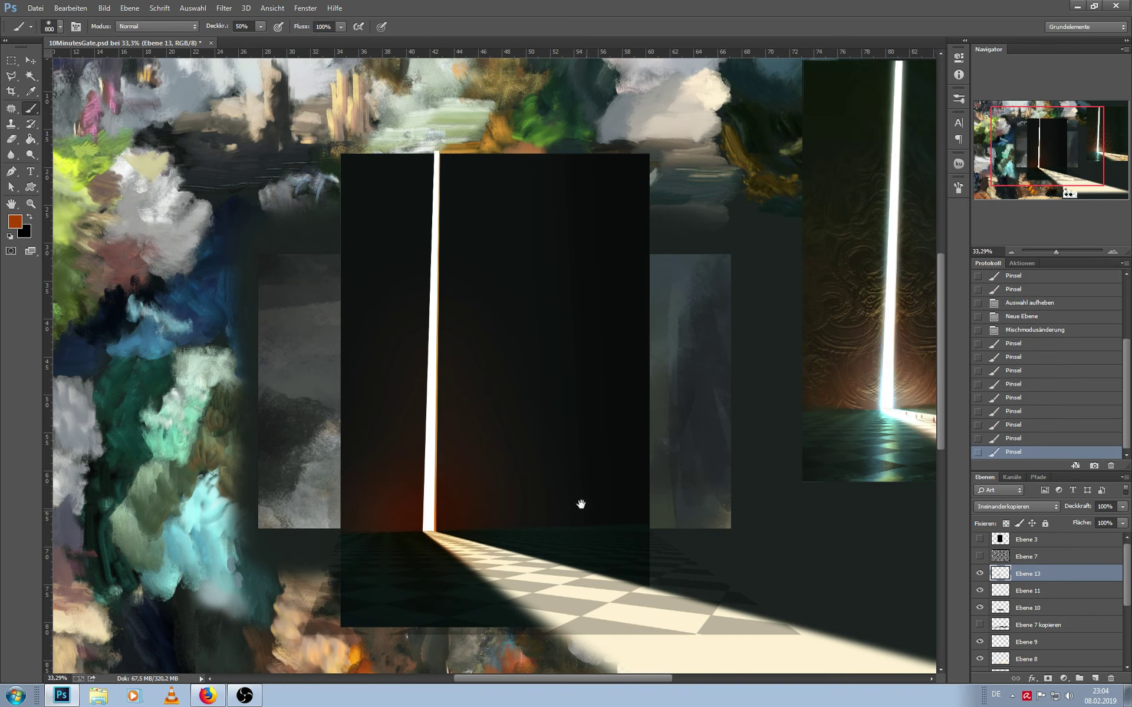
Load Ebene 5's shape as a selection, closing its style options unchanged
scroll(577, 495, "down", 2)
scroll(1061, 590, "down", 5)
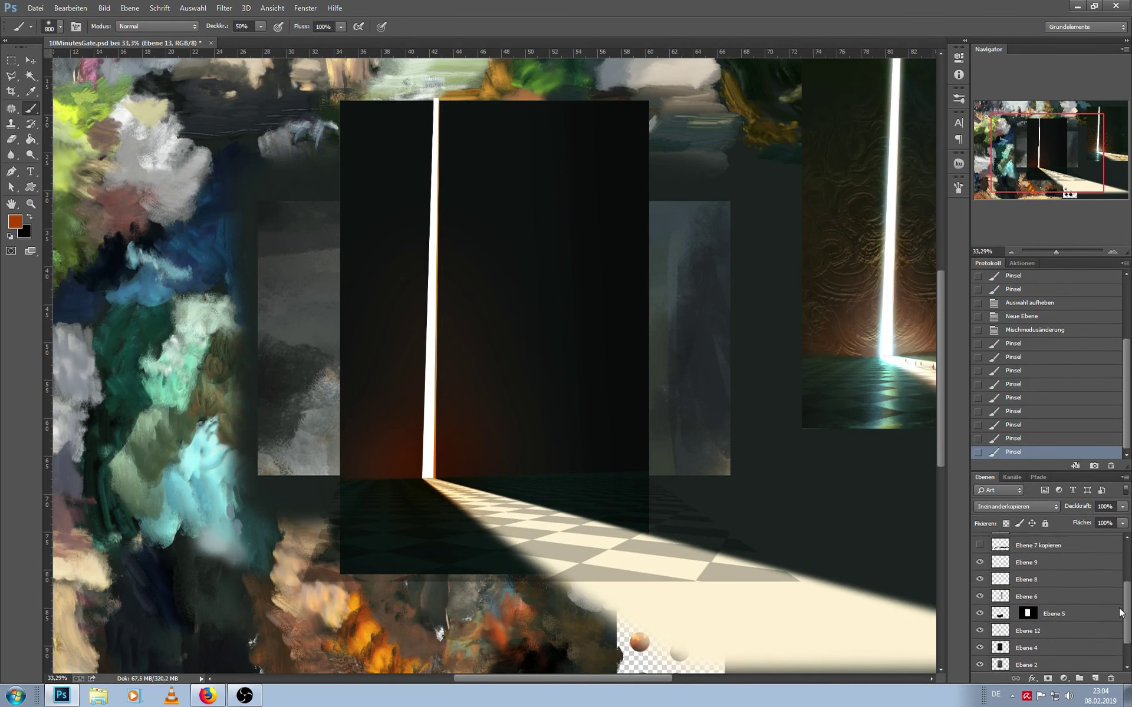
left_click(1013, 642)
double_click(998, 608)
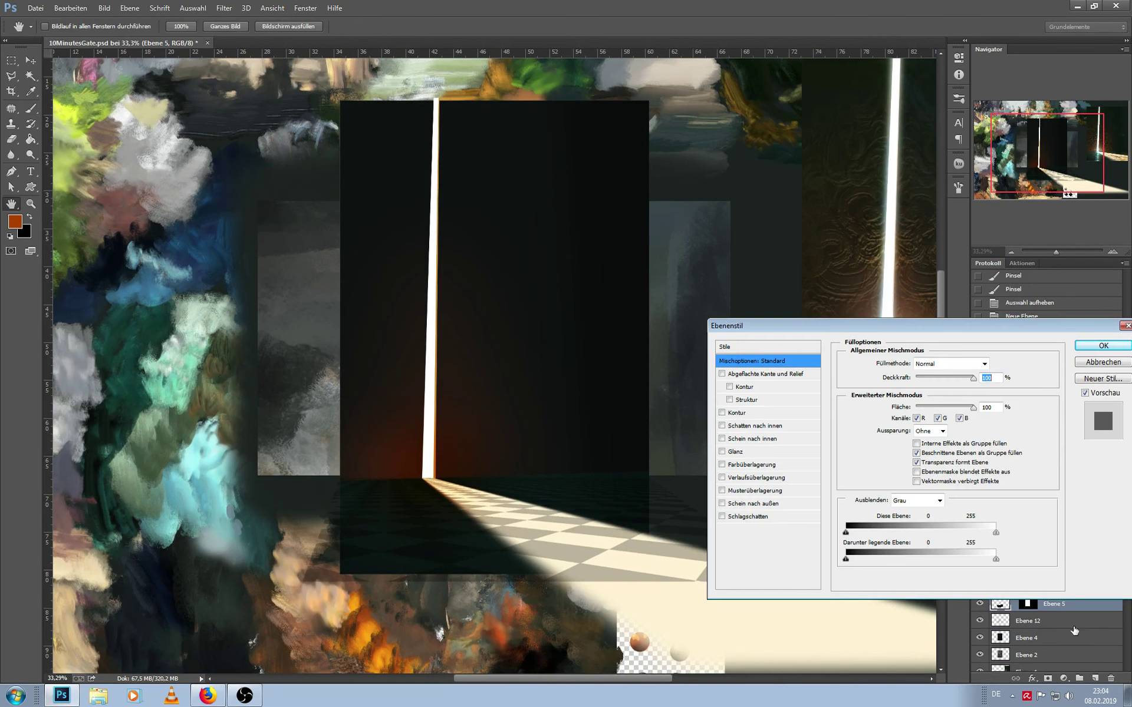
left_click(1103, 364)
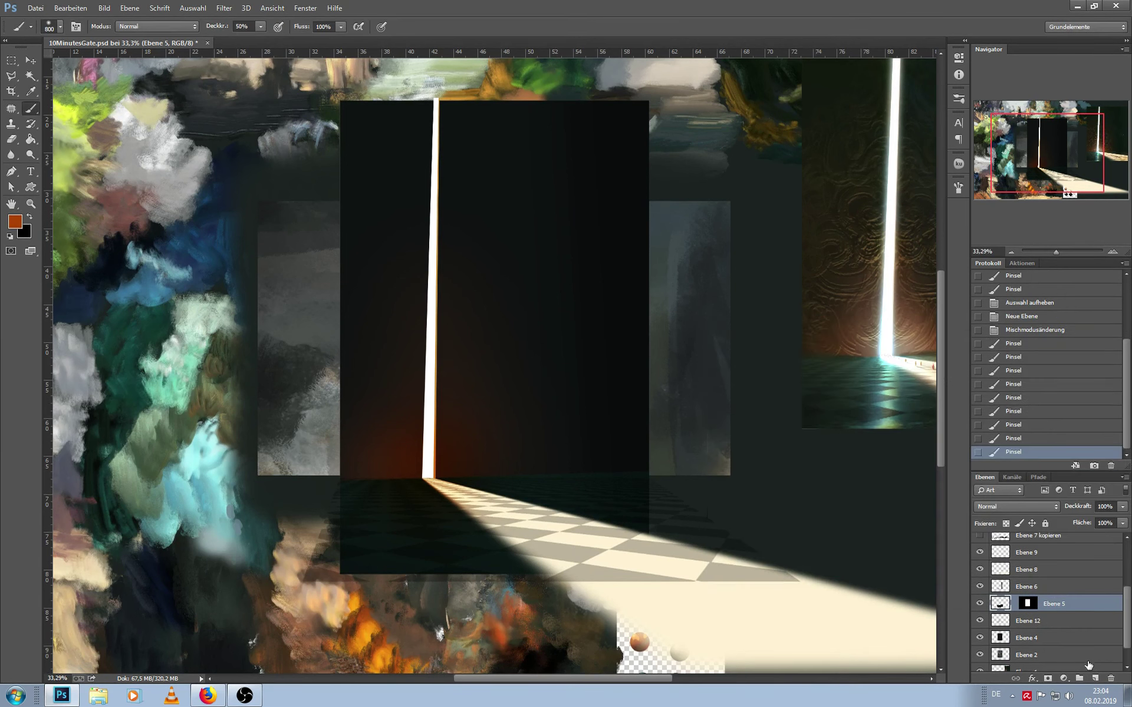
left_click(1002, 607, "ctrl")
On new layer Ebene 13, paint faint light-orange glow along the lit door edge with a 700-600 brush, then deselect
left_click(1095, 679)
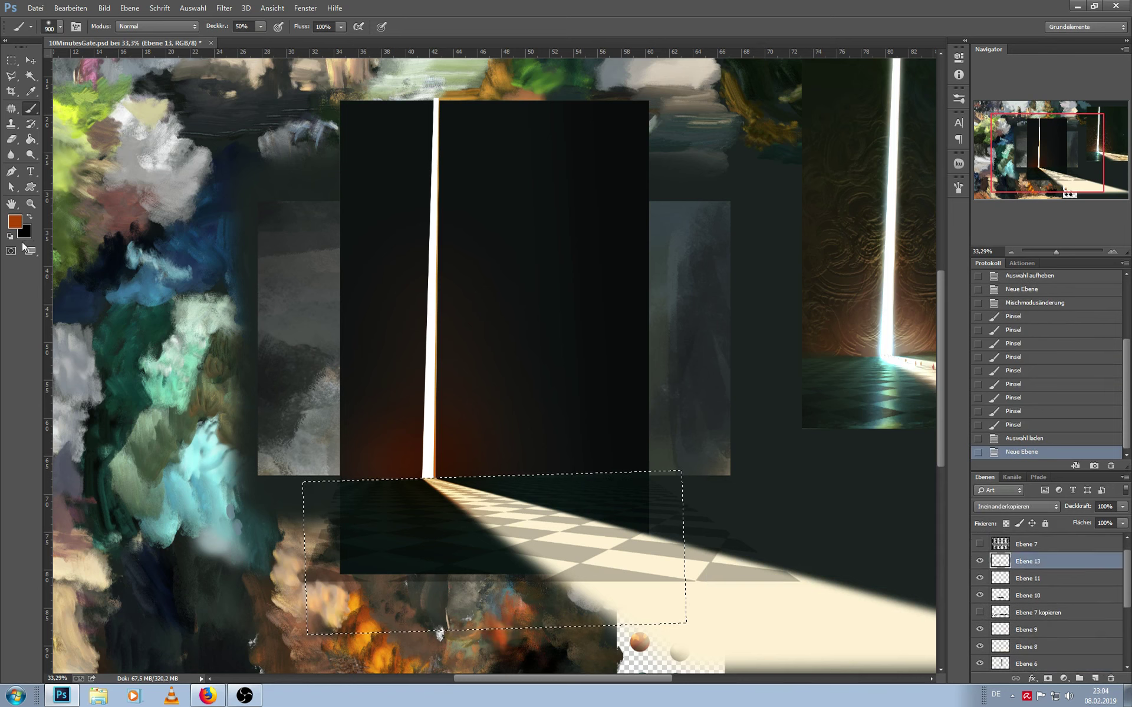
left_click(15, 221)
left_click(664, 202)
key("Return")
key("ctrl+d")
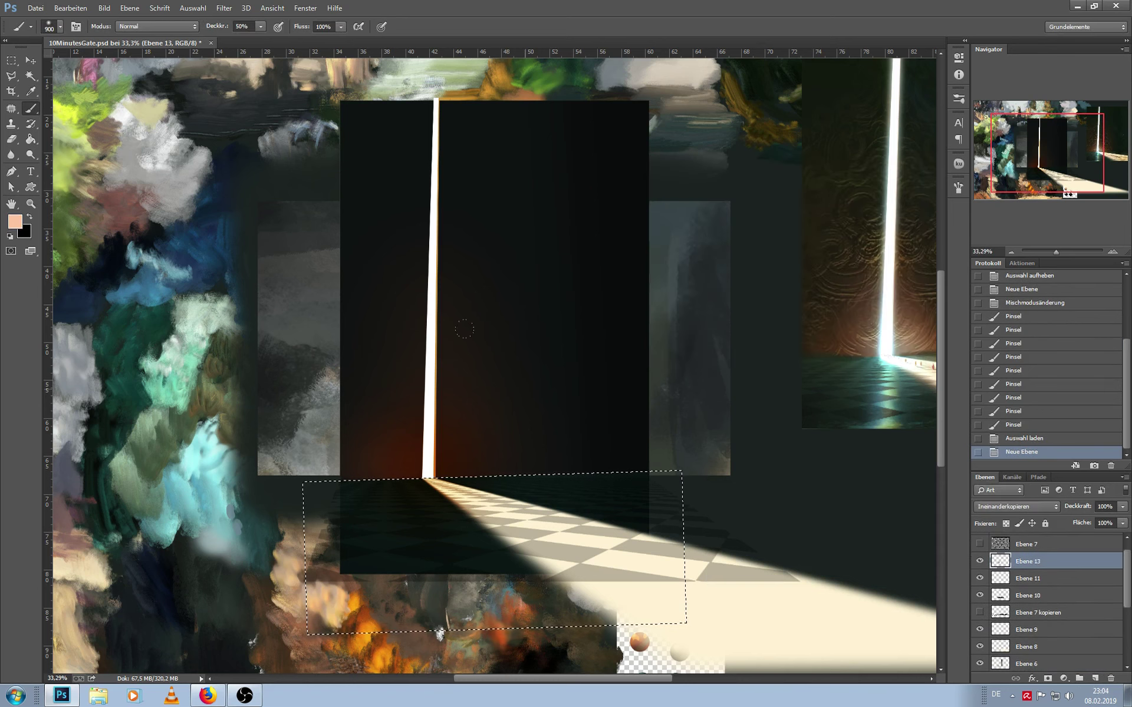
key("b")
key("bracketleft")
key("bracketleft")
key("bracketleft")
mouse_move(434, 459)
left_mouse_down()
mouse_move(439, 436)
mouse_move(424, 407)
mouse_move(439, 417)
mouse_move(412, 422)
left_mouse_up()
key("bracketleft")
left_click_drag(389, 426, 368, 429)
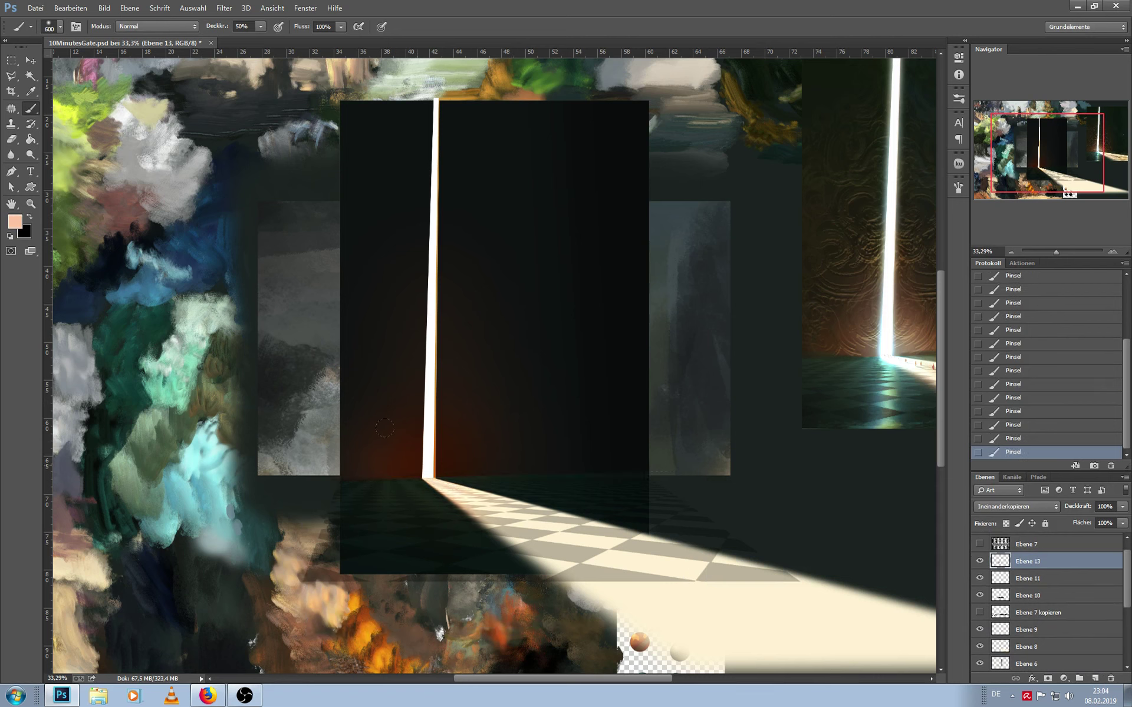
key("ctrl+d")
Duplicate Ebene 3, move the copy below Ebene 7, sample a brown tone, and show the copy
scroll(1032, 566, "up", 1)
left_click(1032, 548)
key("ctrl+j")
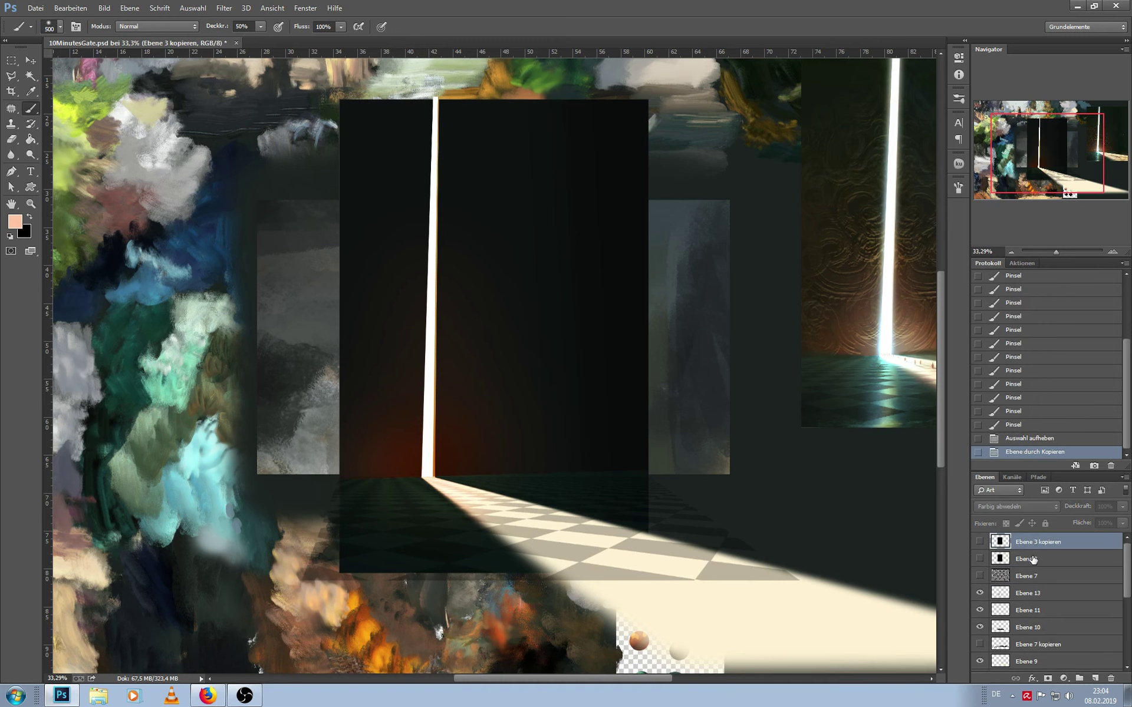
mouse_move(1032, 549)
left_mouse_down()
mouse_move(1032, 578)
mouse_move(989, 588)
left_mouse_up()
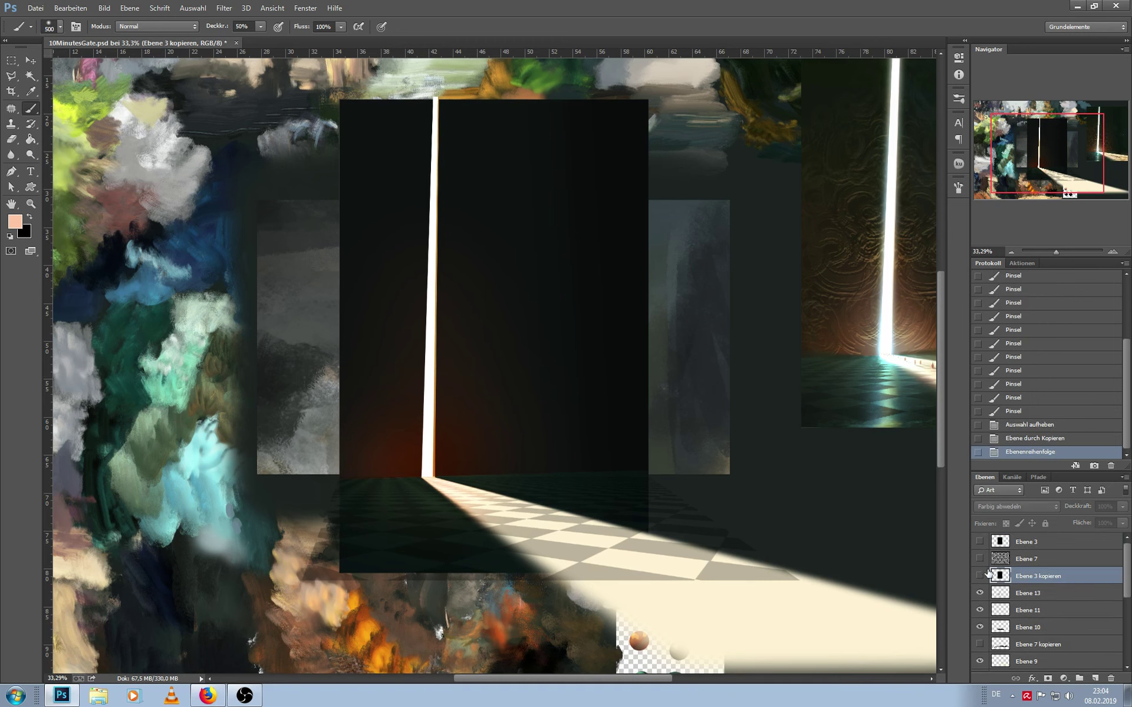
left_click(429, 453, "alt")
left_click(533, 88, "alt")
scroll(457, 380, "down", 3)
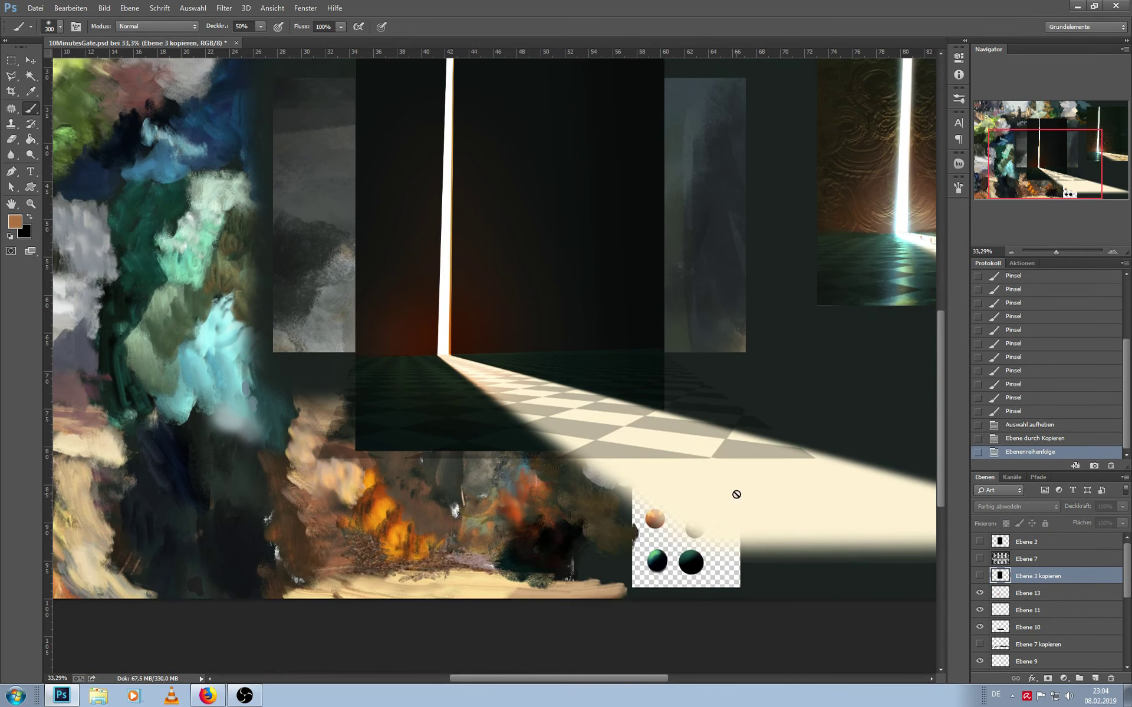
left_click(980, 576)
Dodge light onto the floor just below the door with 250 px brush dabs
key("bracketleft")
left_click(440, 366)
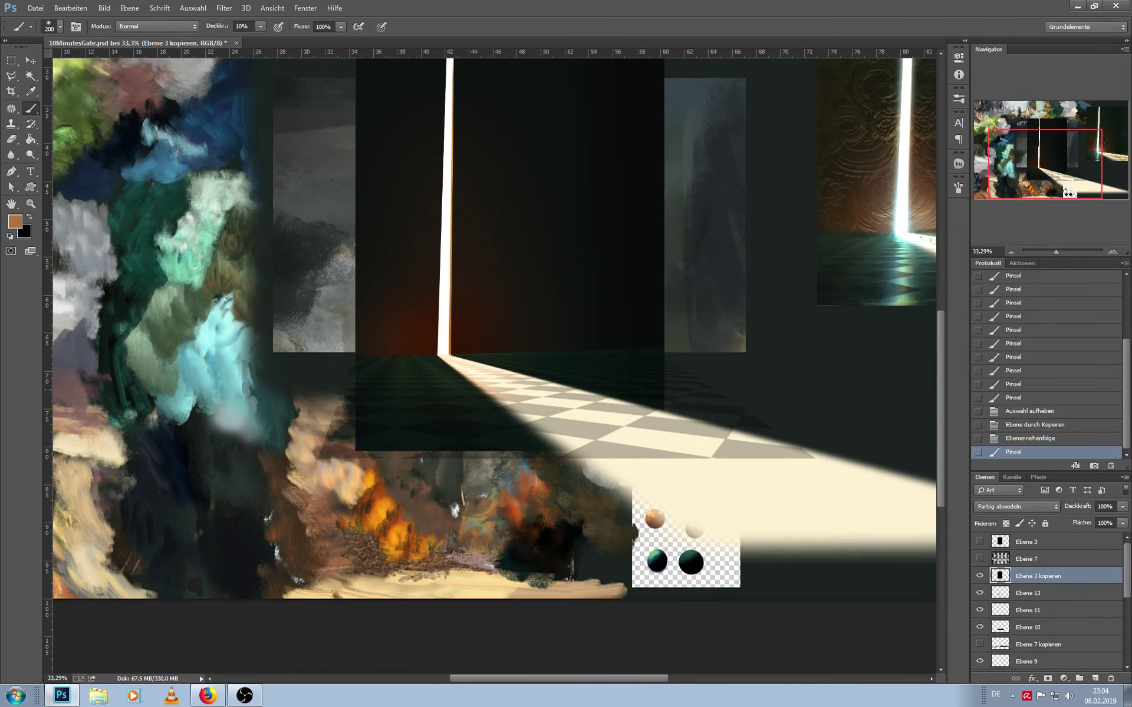
left_click(436, 405)
key("bracketright")
left_click(437, 397)
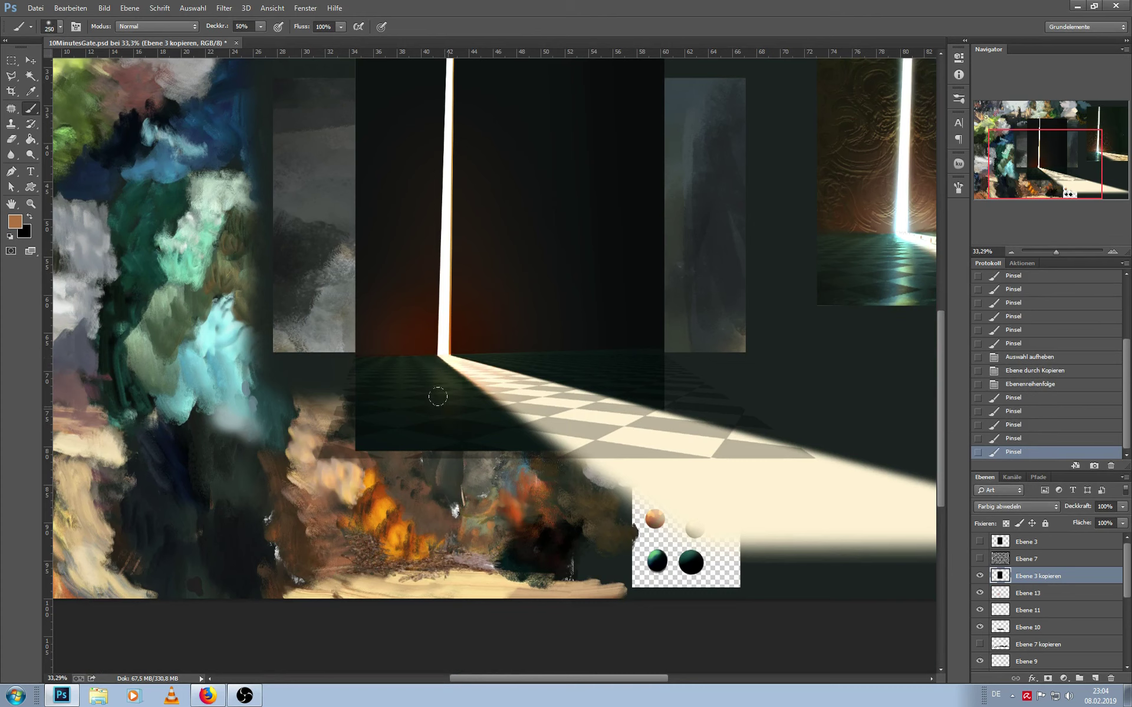
left_click(443, 423)
left_click(449, 462)
key("bracketleft")
key("bracketleft")
key("bracketleft")
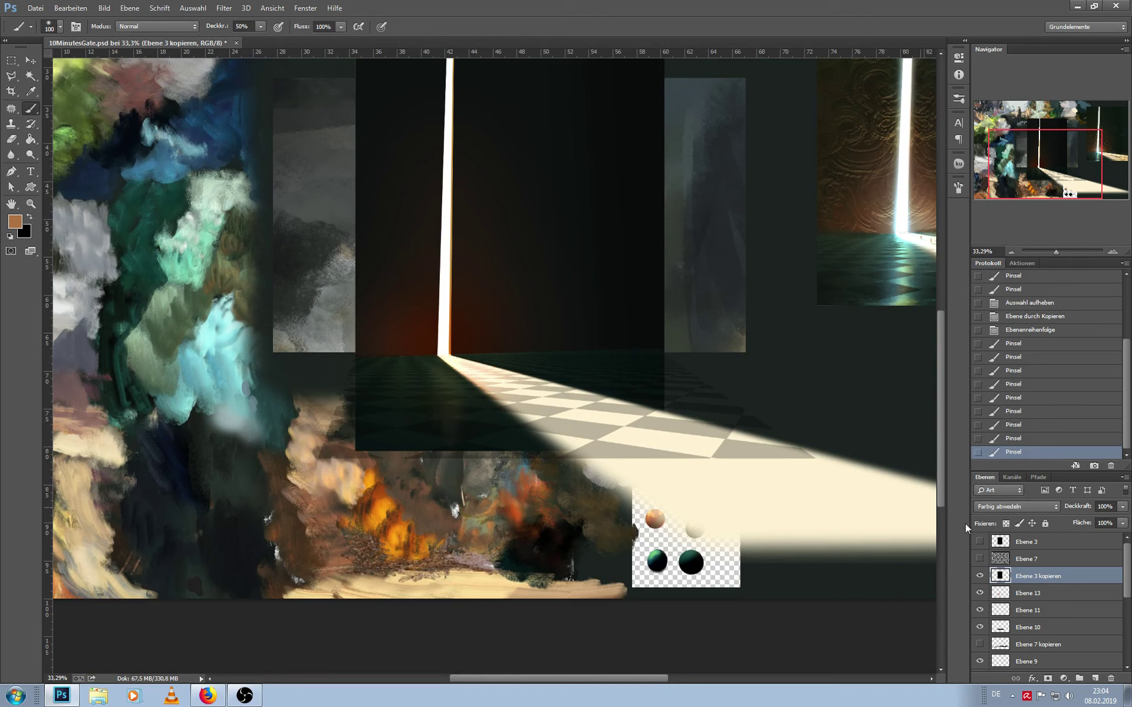
left_click_drag(1126, 567, 1125, 581)
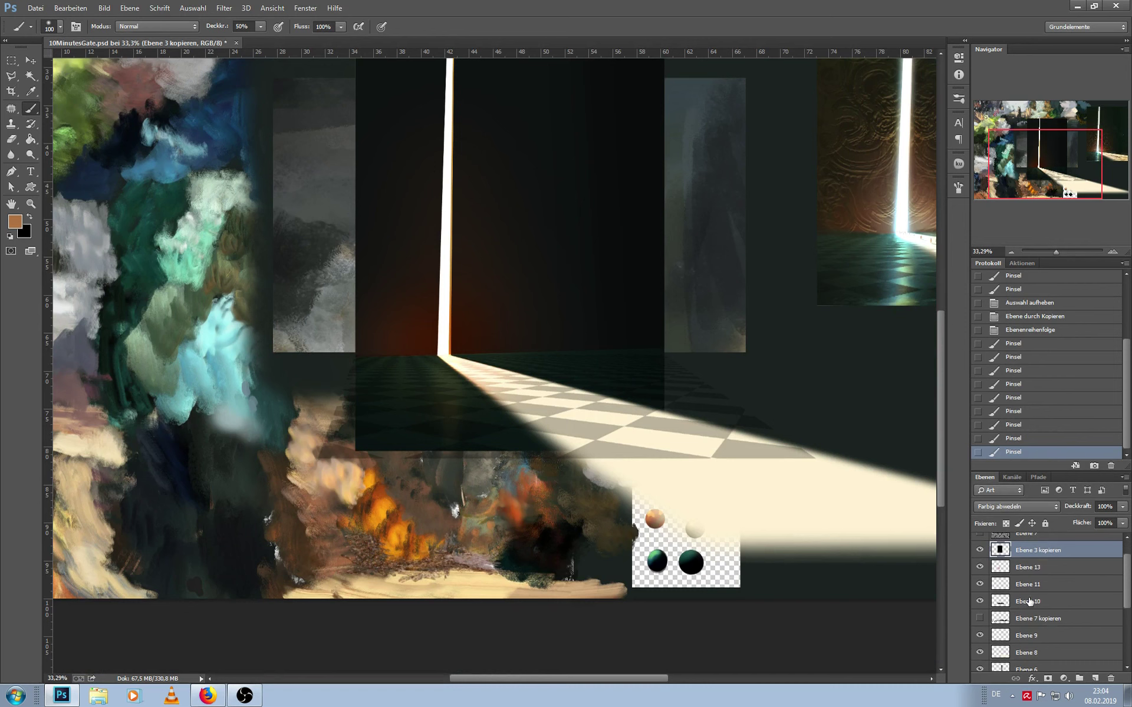
left_click(1030, 601)
Set Ebene 10 to 100% opacity, select the floor via Color Range, then invert the selection
left_click(1122, 506)
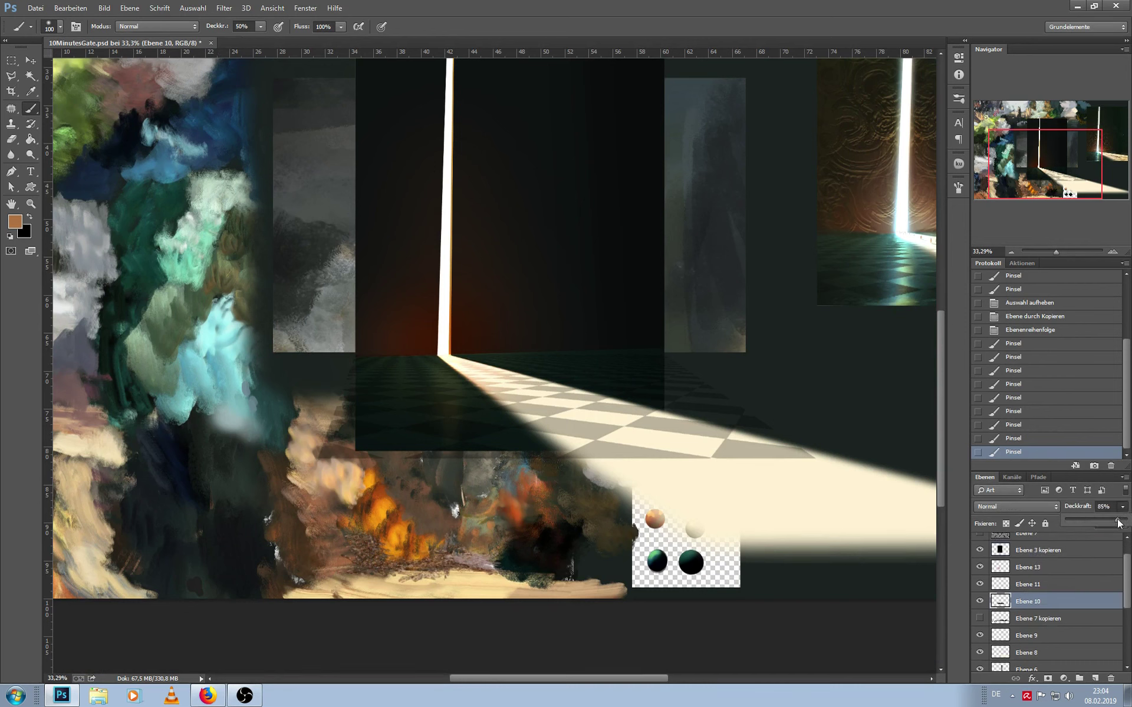
left_click_drag(1118, 522, 1127, 523)
left_click(192, 11)
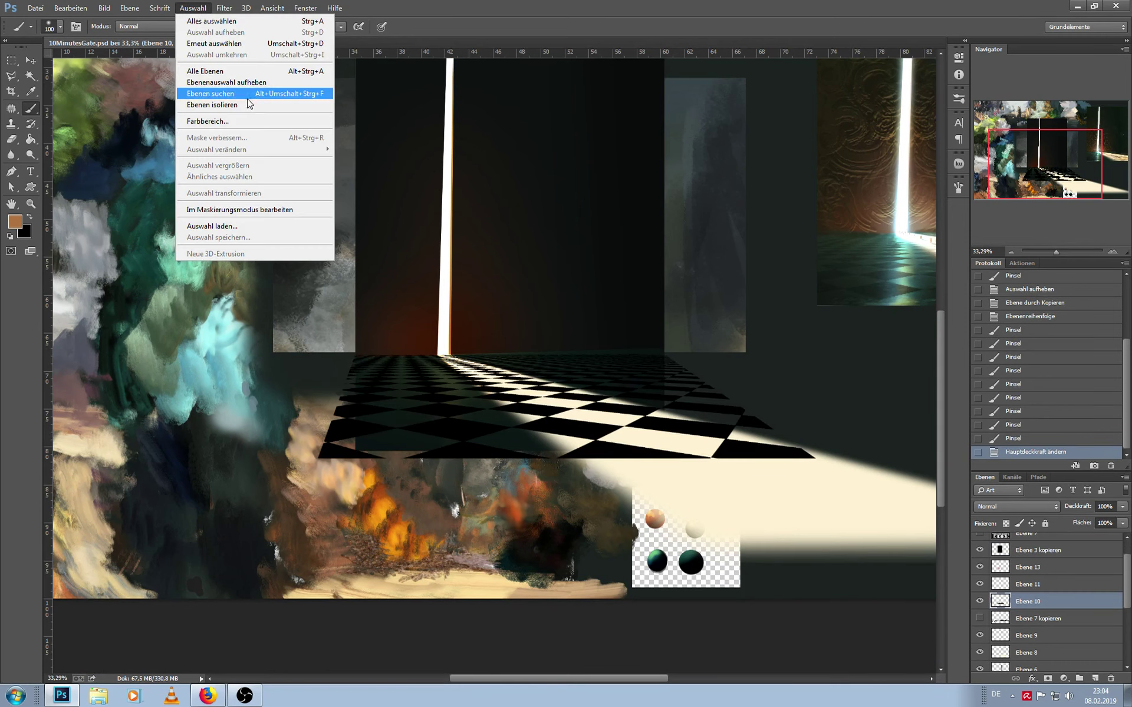
left_click(235, 121)
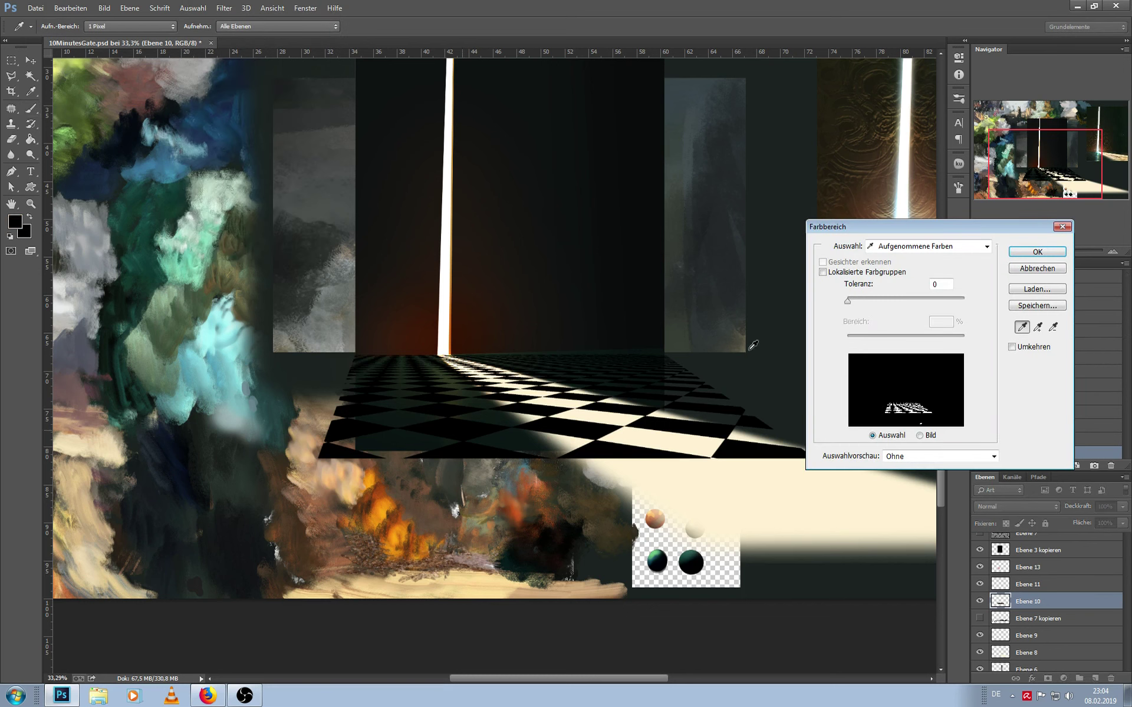
left_click(1037, 252)
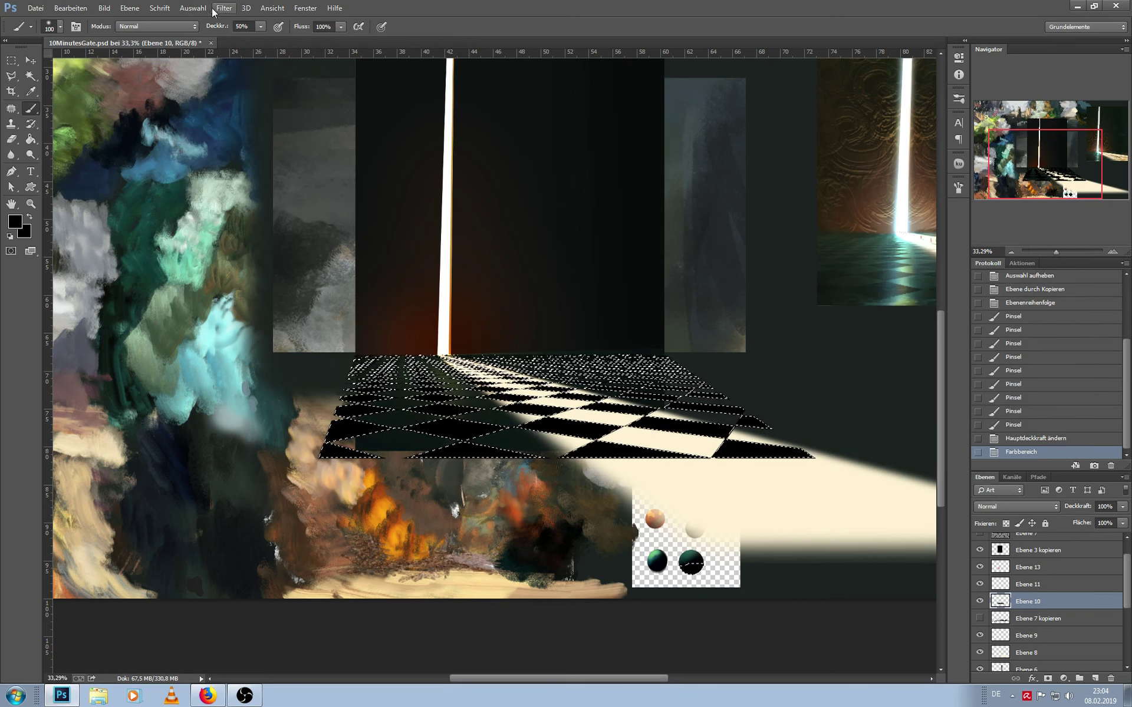
left_click(192, 8)
left_click(268, 54)
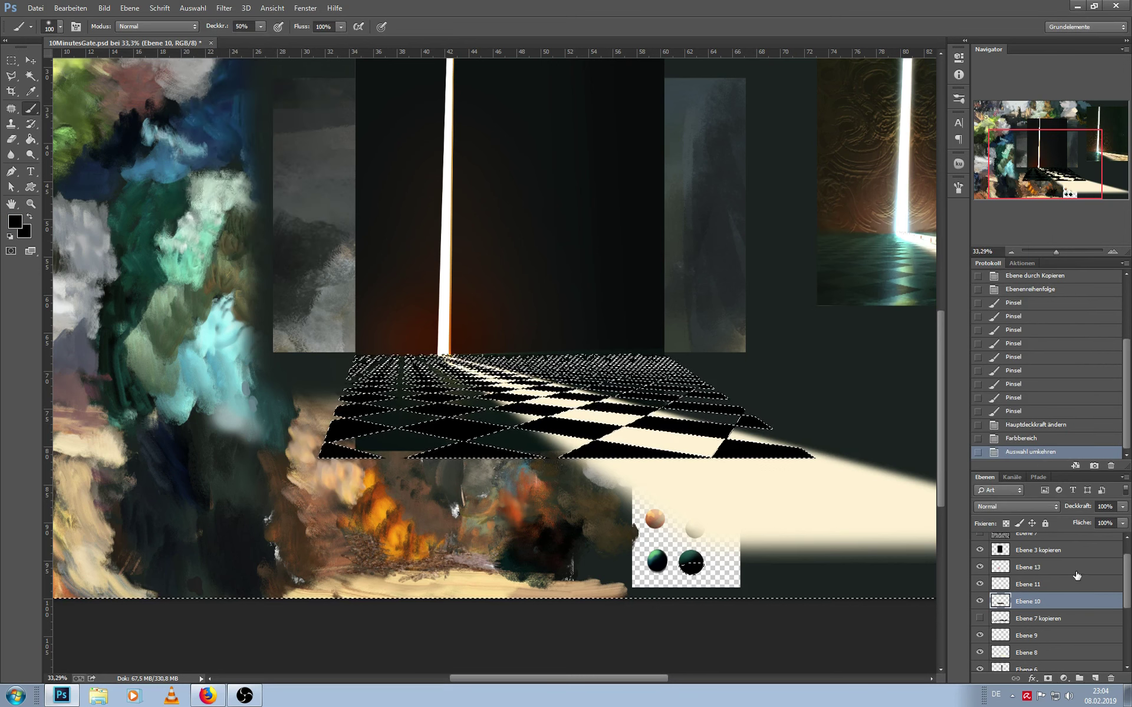
key("ctrl+h")
On Ebene 3 kopieren, sample an orange tone and paint glow over the checker floor
scroll(1055, 578, "up", 2)
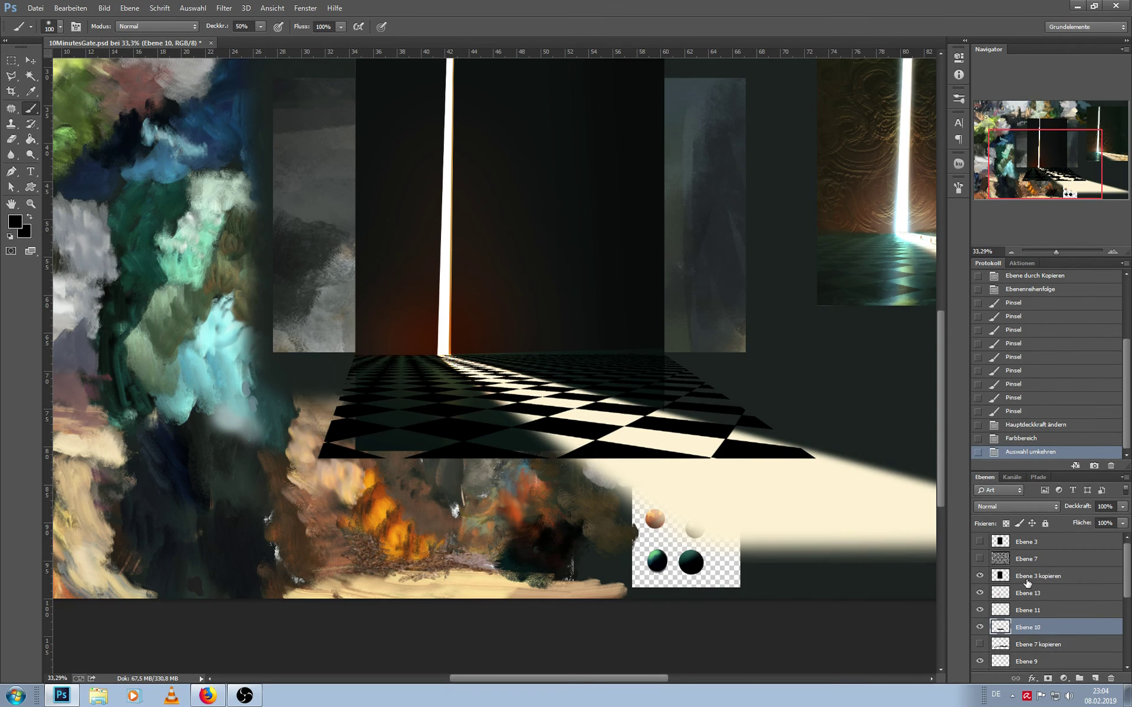
left_click(1003, 576)
key("bracketright")
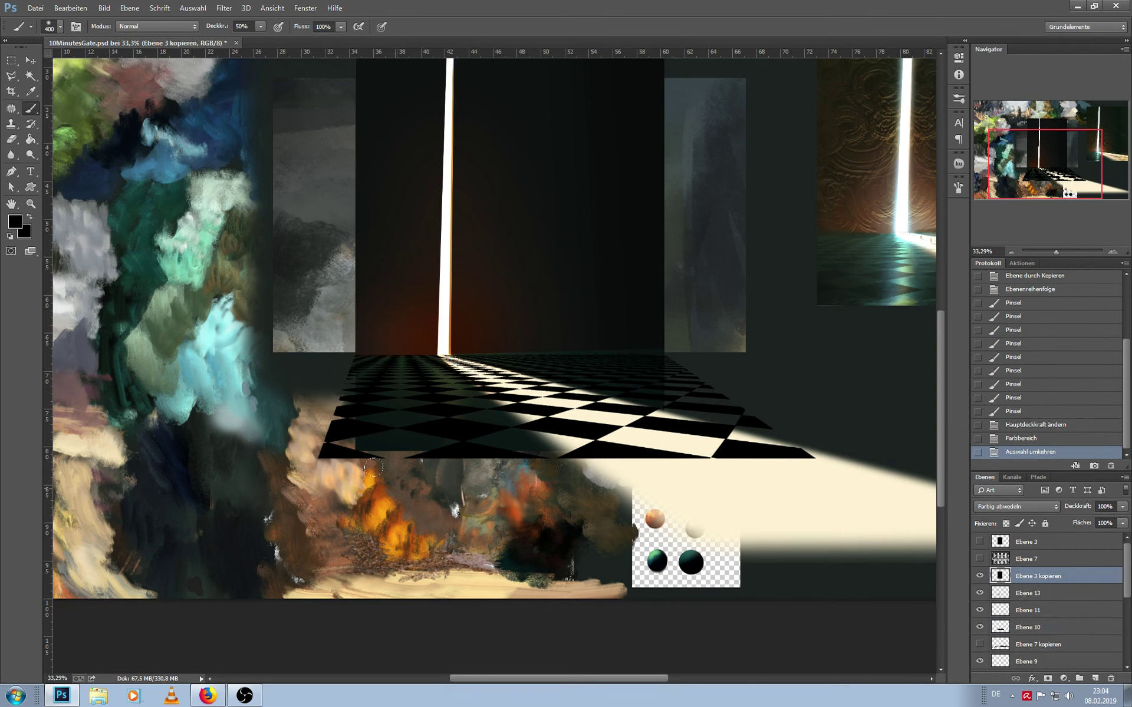
left_click(382, 508, "alt")
key("bracketright")
left_click(439, 376)
left_click(443, 386)
left_click(441, 391)
Paint soft teal glow on the floor tiles, drop brush opacity to 10%, then deselect
key("bracketright")
left_click(428, 424)
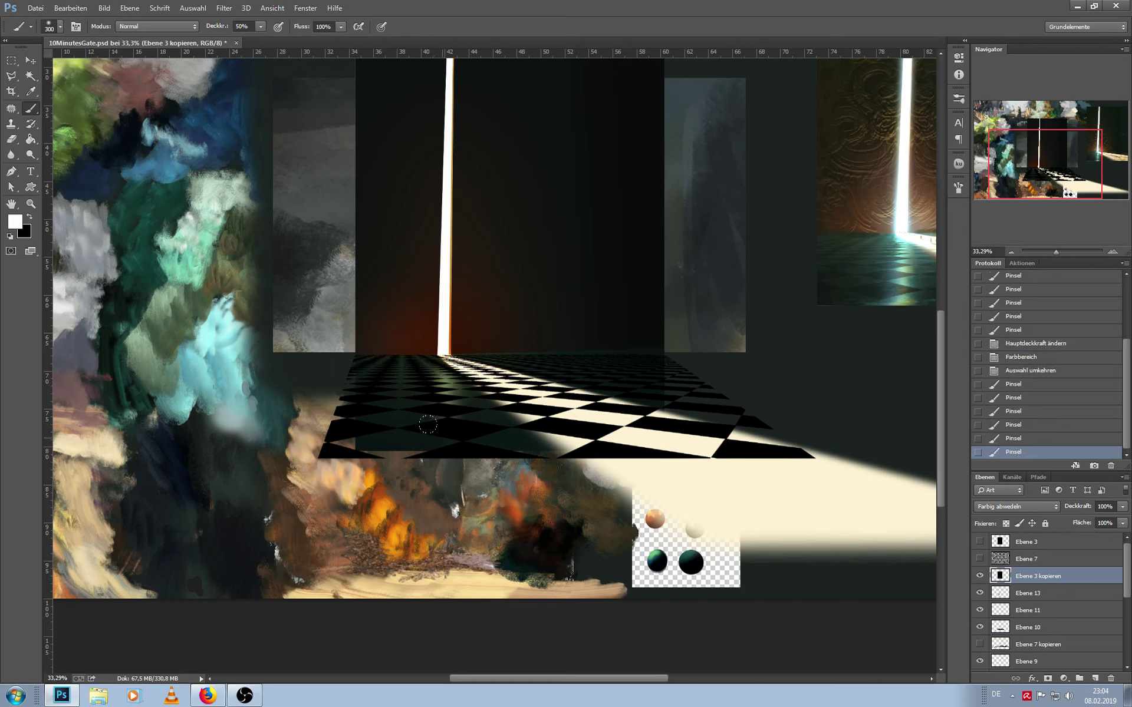
key("bracketleft")
left_click(434, 403)
left_click(437, 423)
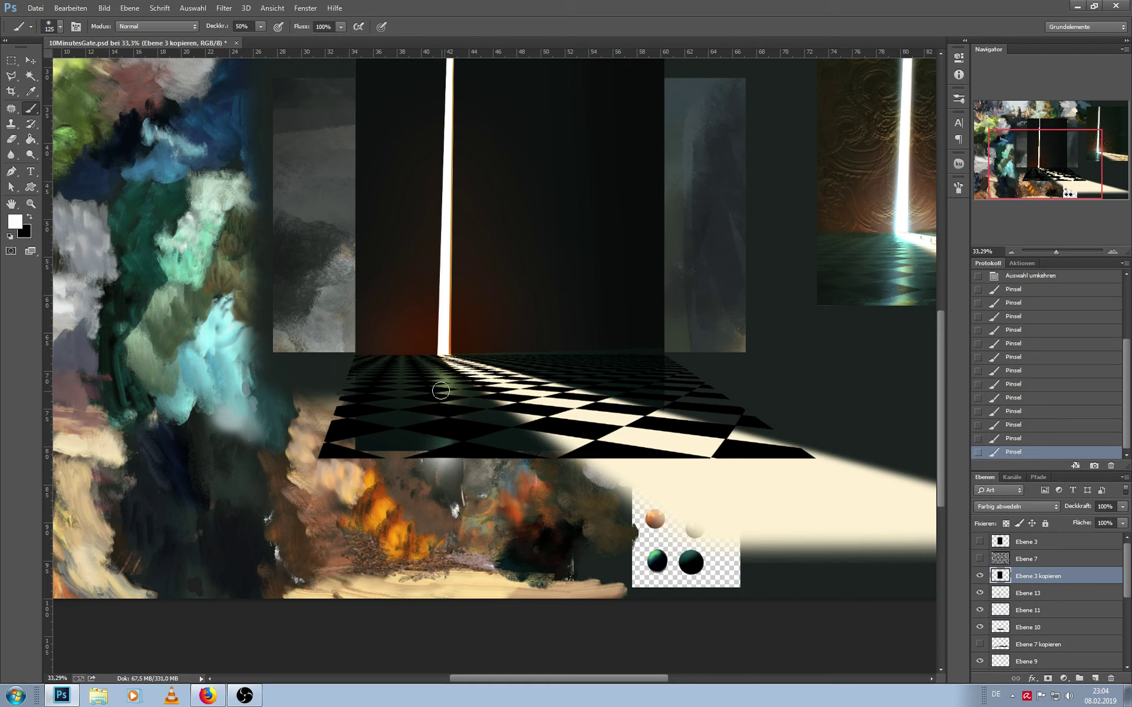
key("bracketleft")
key("bracketleft")
key("bracketleft")
key("bracketright")
key("bracketright")
key("bracketright")
key("bracketright")
key("bracketright")
key("bracketright")
left_click(428, 421)
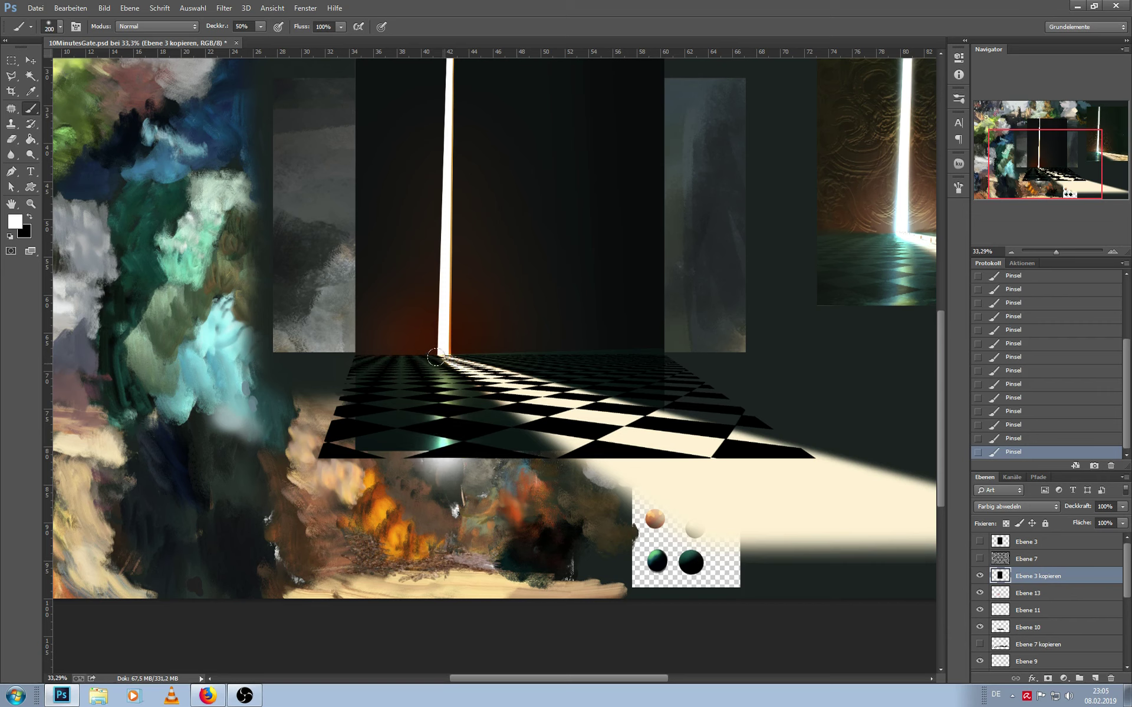
key("1")
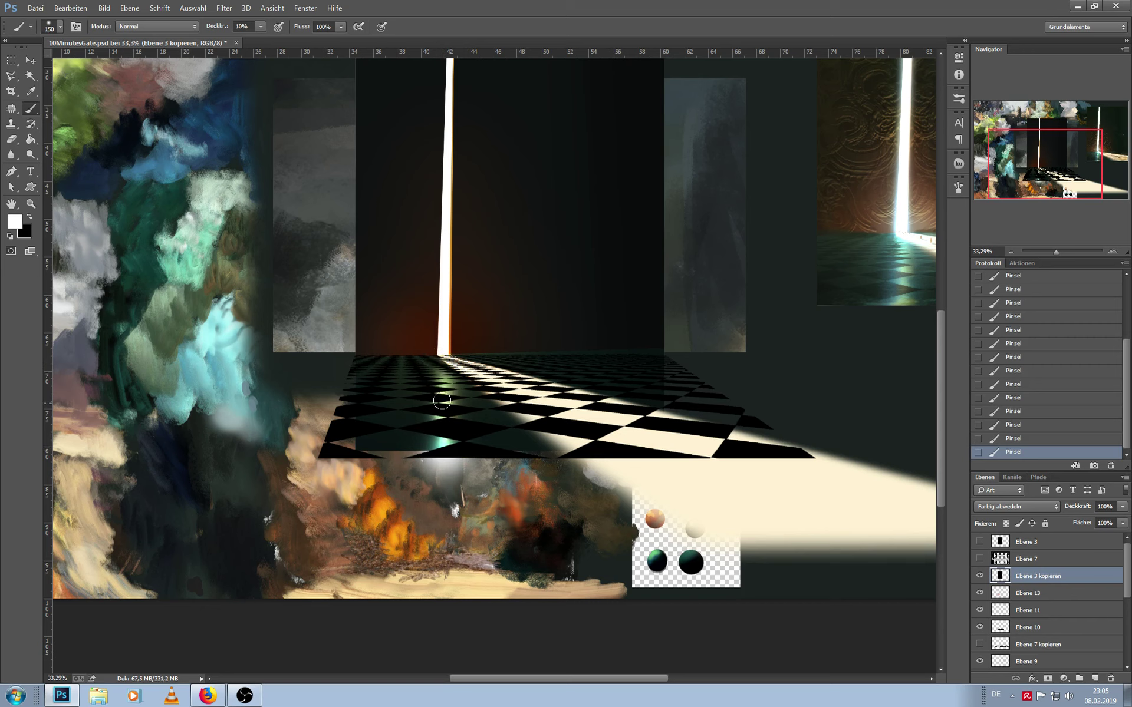
key("ctrl+d")
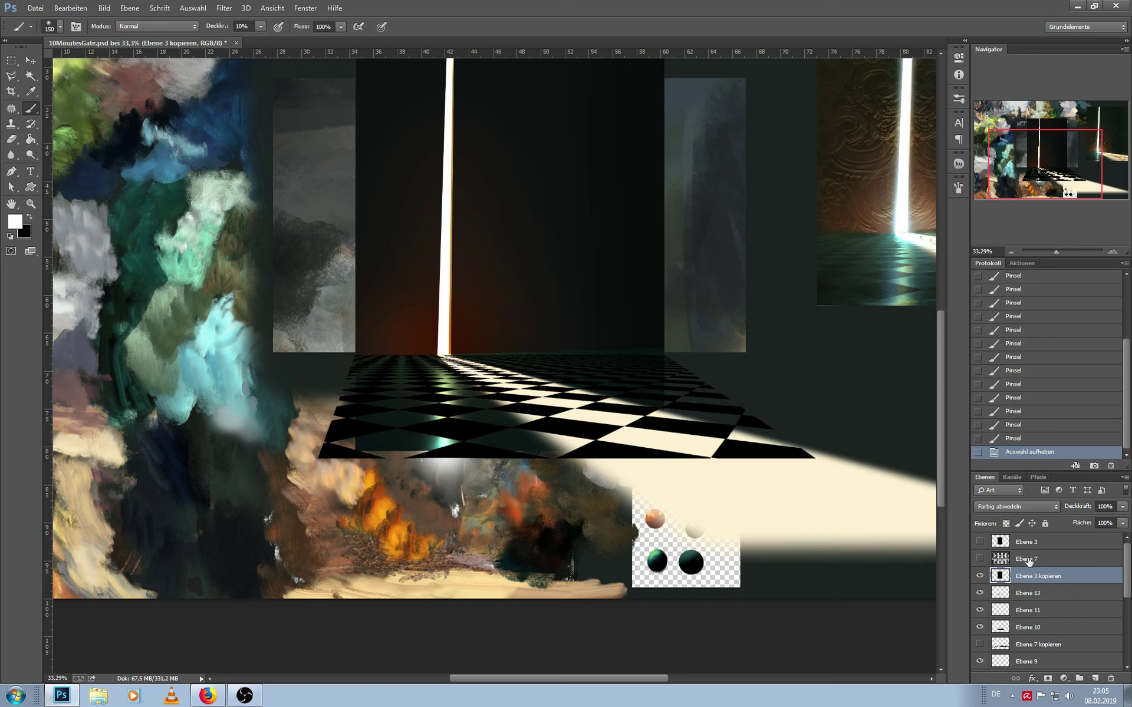
Fade the checker floor Ebene 10 to low opacity and add more light on Ebene 3 kopieren
left_click(1039, 627)
left_click_drag(1114, 518, 1075, 520)
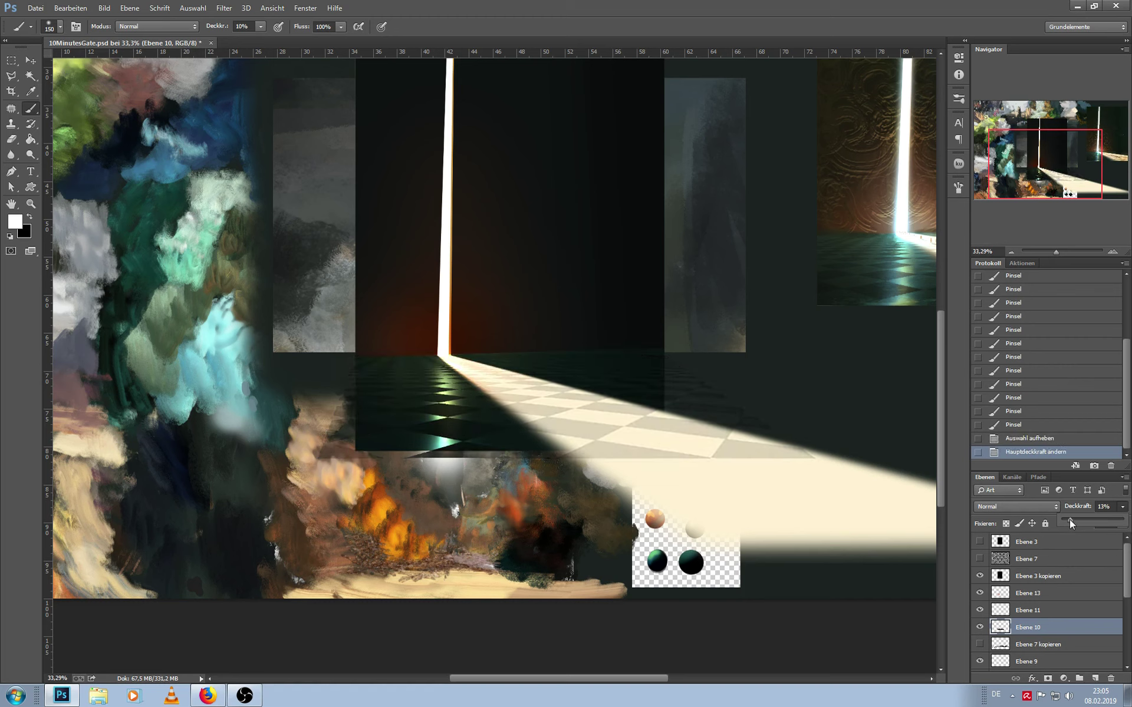
left_click(1032, 576)
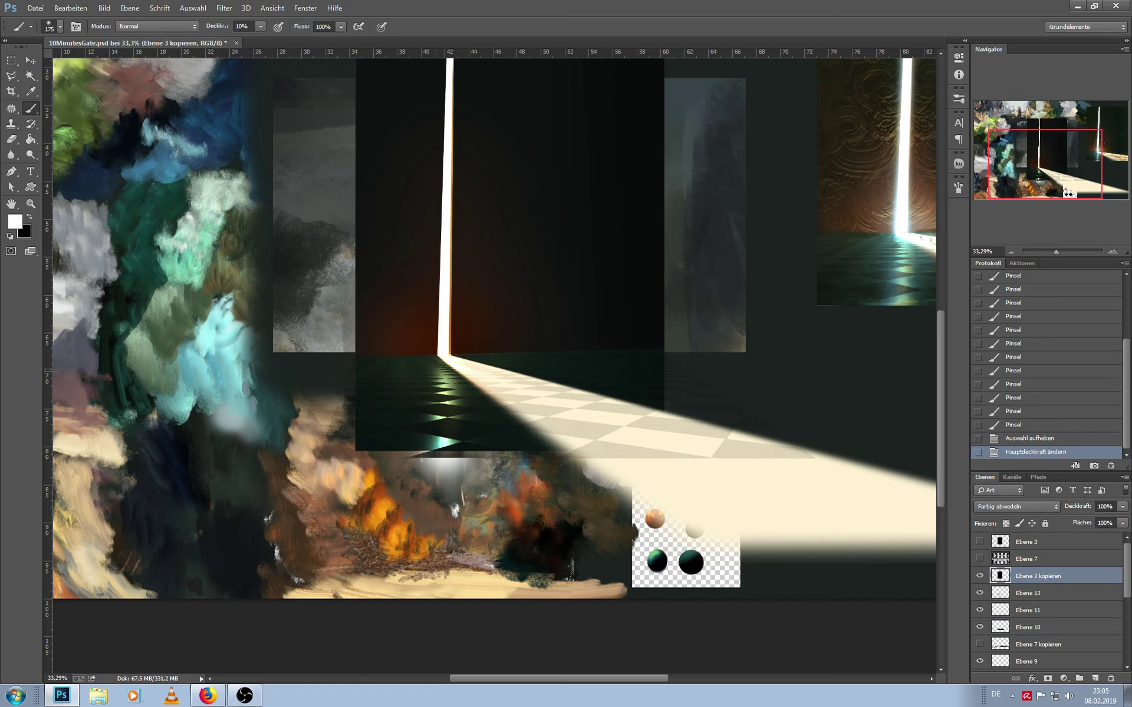
left_click(430, 425)
Darken the floor below the door with black dabs, then add a white dab at the base
key("x")
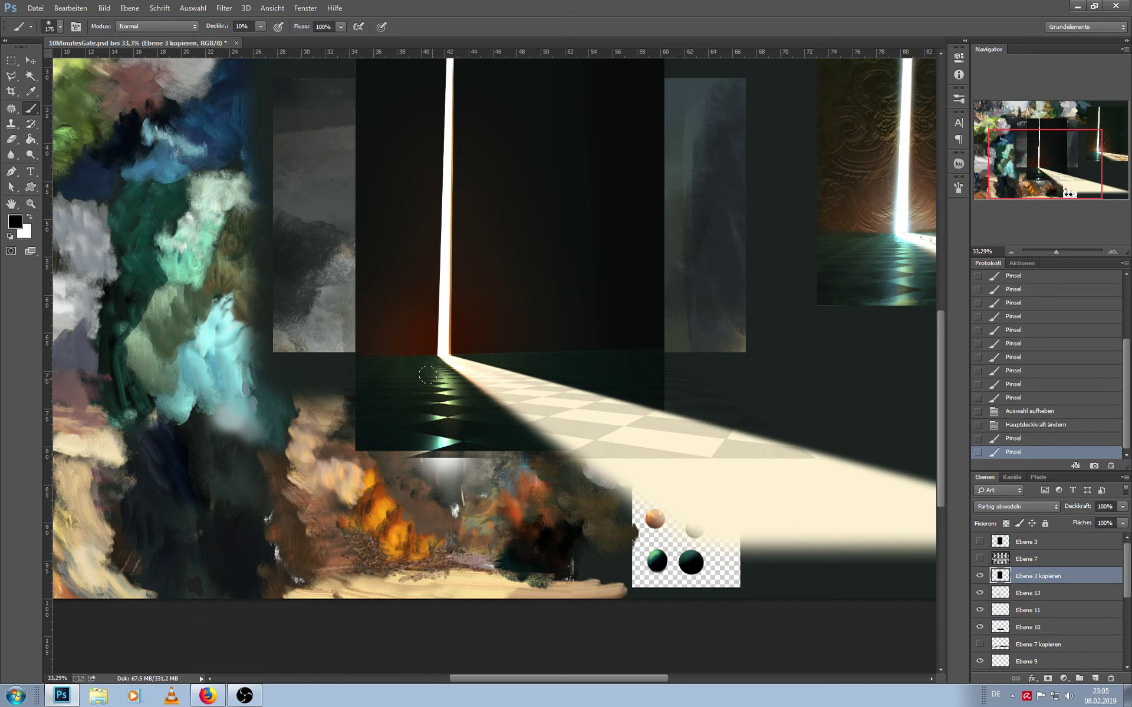
key("bracketright")
left_click(430, 439)
left_click(430, 475)
key("3")
left_click(436, 436)
left_click(442, 406)
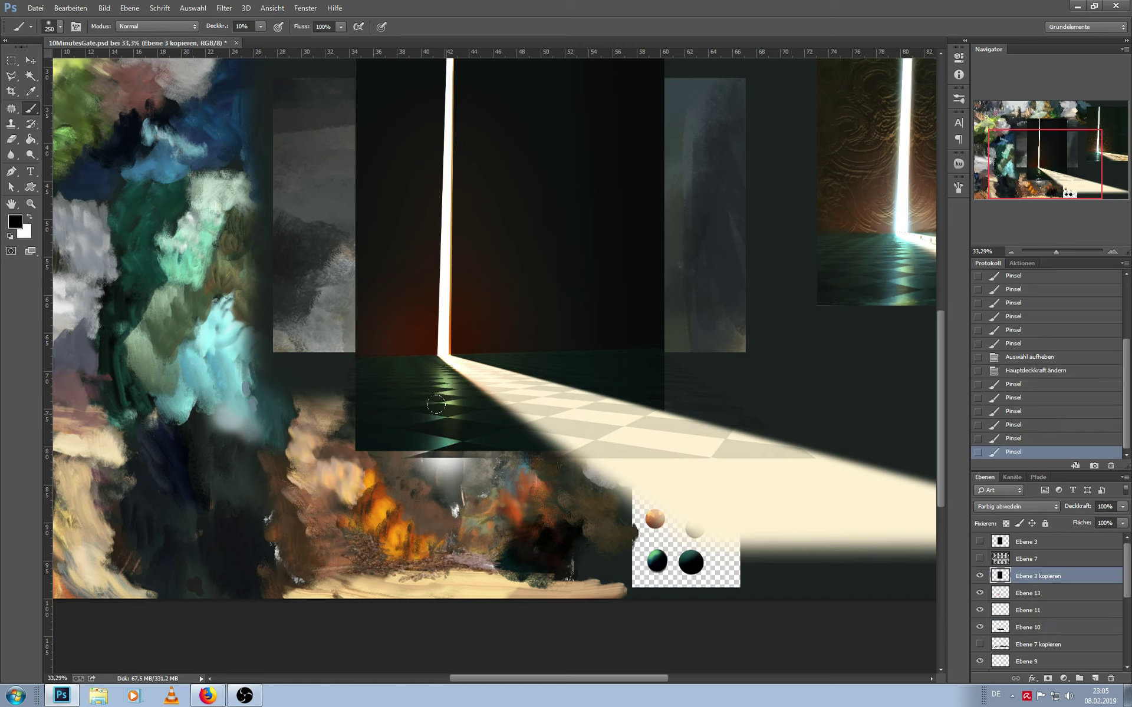
left_click(449, 383)
key("bracketleft")
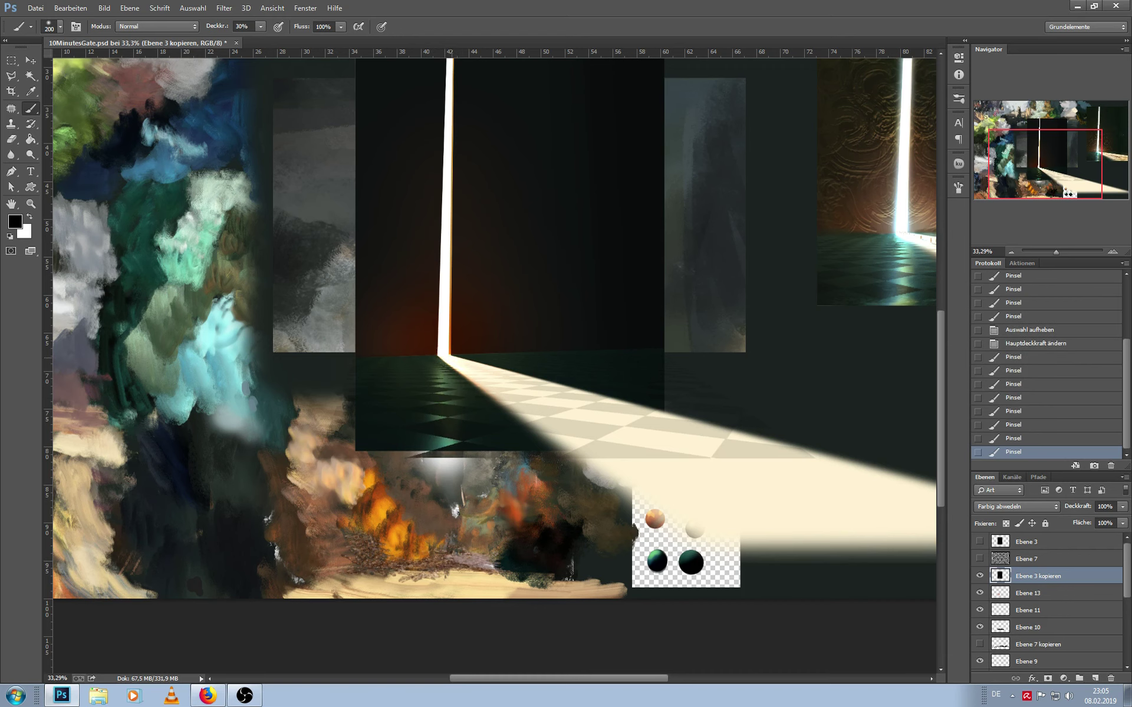
key("x")
left_click(438, 357)
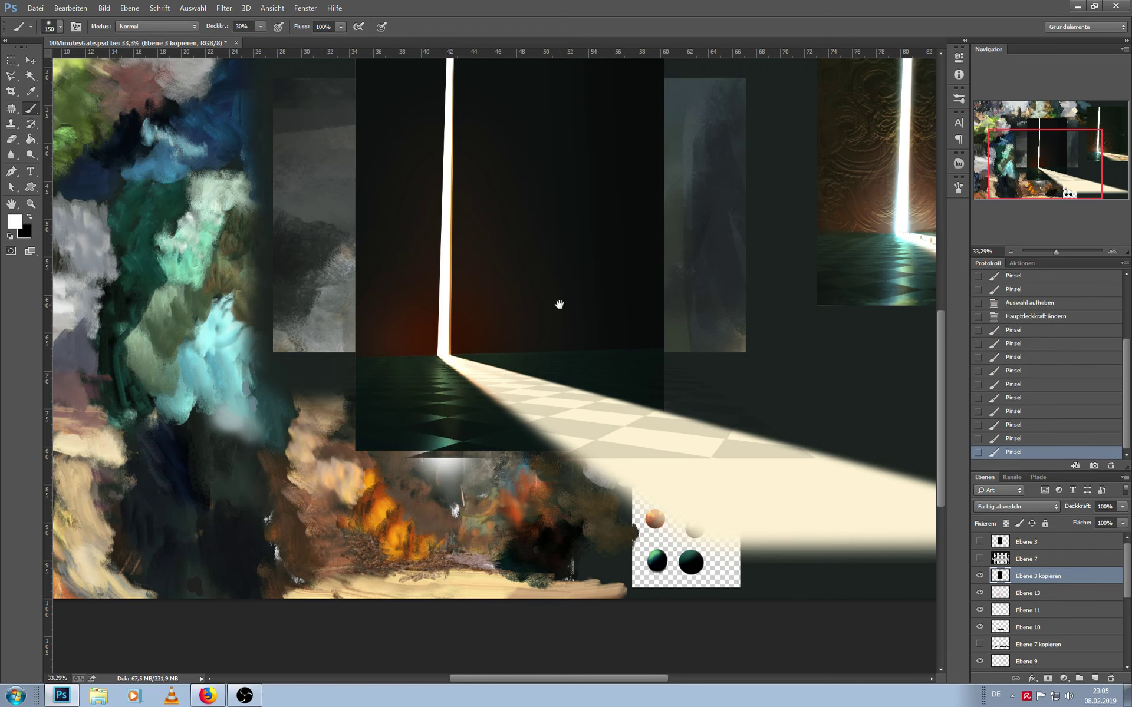
Duplicate the Ebene 3 kopieren layer with Ctrl+J
scroll(915, 428, "up", 3)
left_click(1024, 547)
key("ctrl+j")
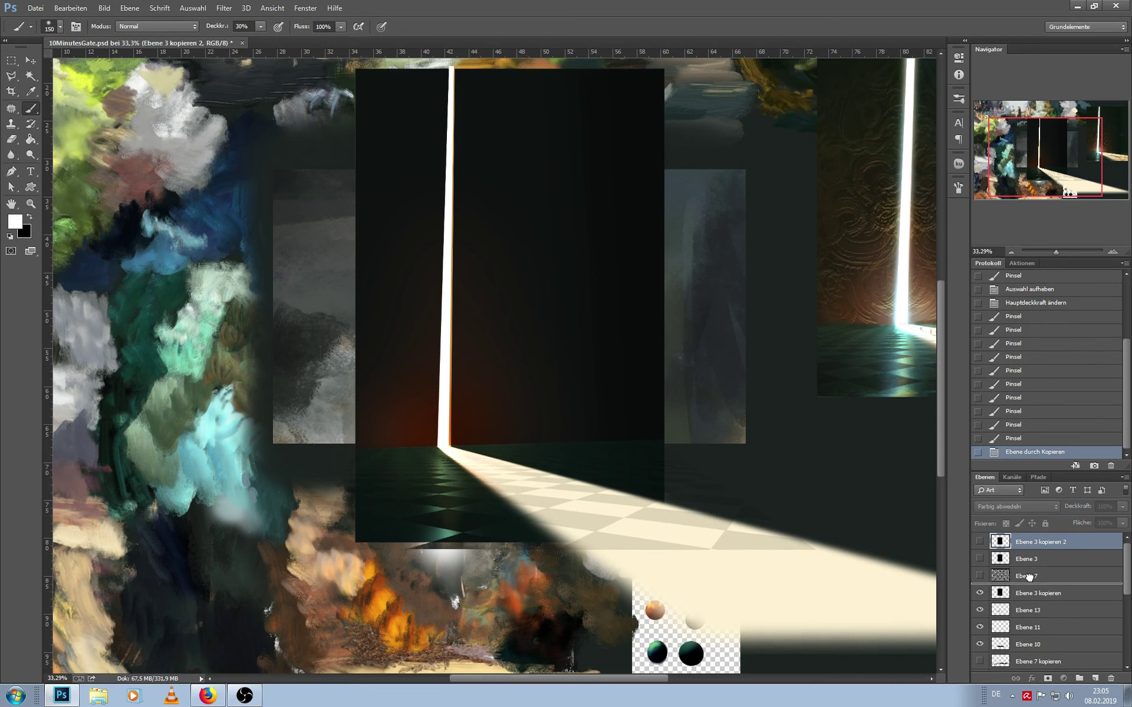
Move Ebene 3 kopieren 2 above Ebene 3 kopieren and paint cyan strokes near the door base
left_click_drag(1025, 547, 1028, 579)
key("bracketright")
left_click(533, 420)
left_click_drag(298, 404, 324, 376)
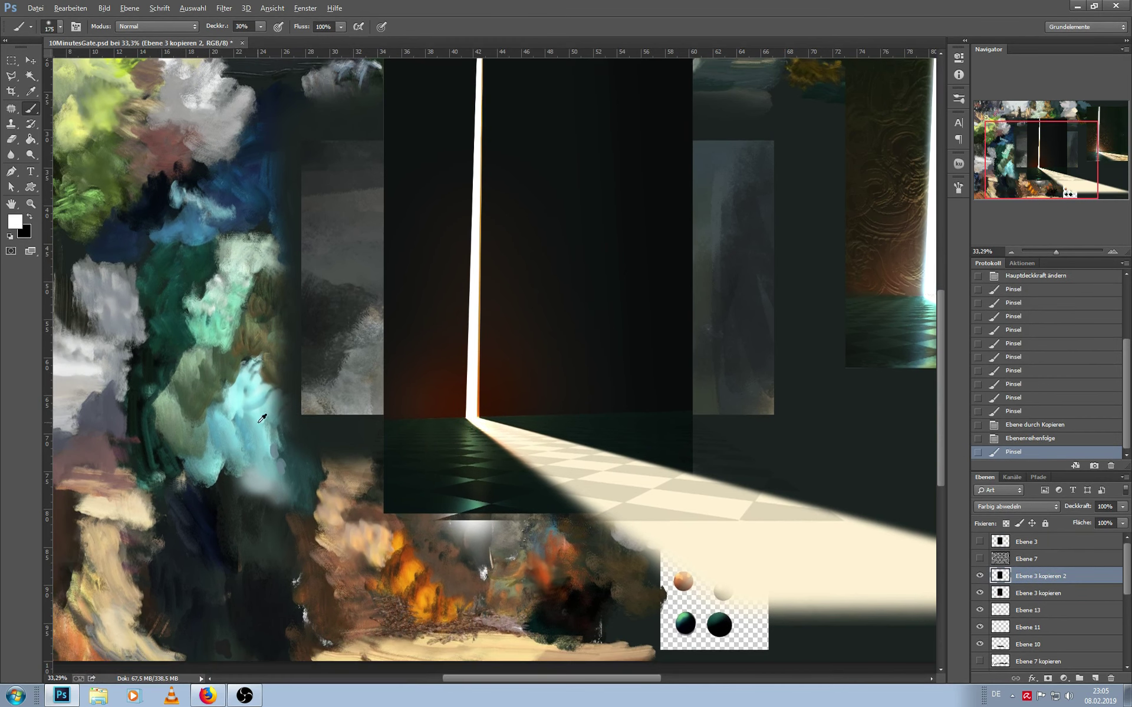
left_click(255, 425, "alt")
Brighten the orange glow at the door base and along the door slit with a large brush
key("bracketright")
key("bracketright")
left_click(444, 403)
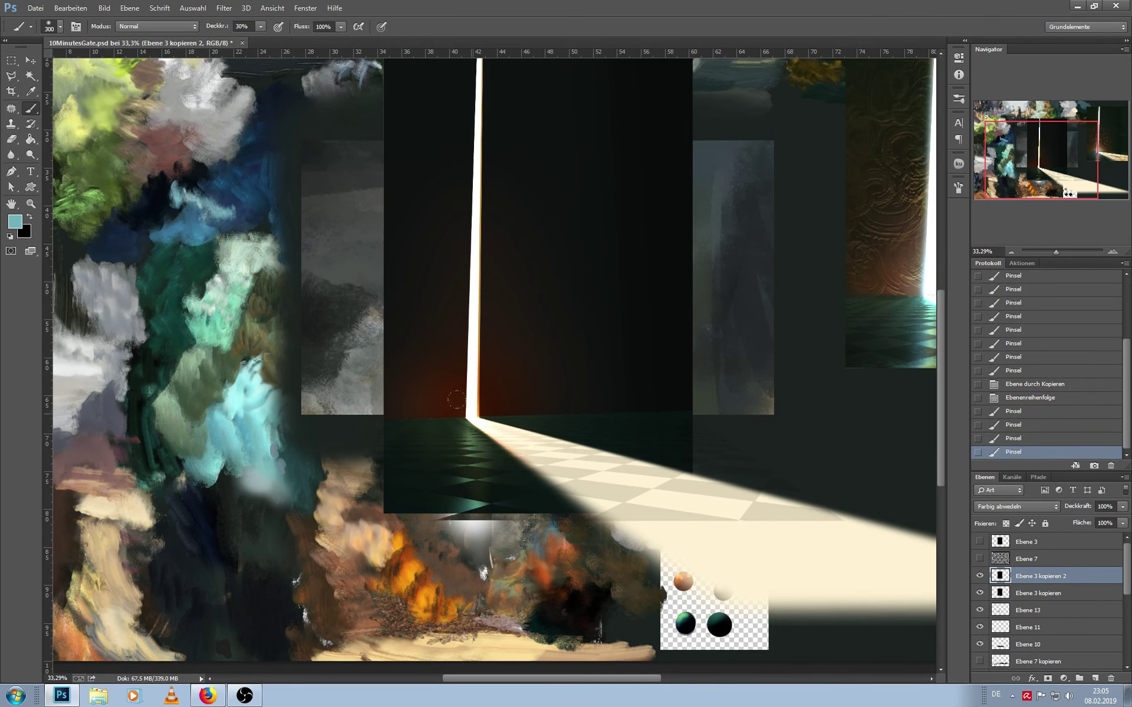
left_click(466, 412)
left_click(450, 383)
left_click(471, 377)
left_click(501, 371)
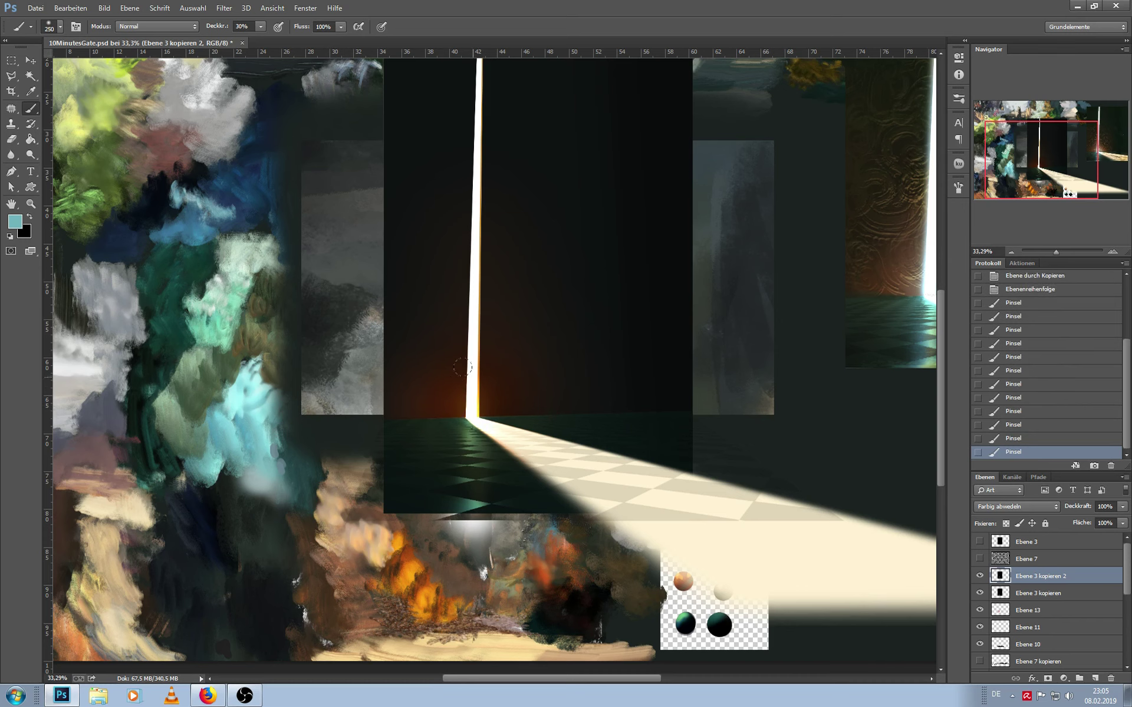
key("bracketleft")
key("bracketleft")
key("bracketleft")
left_click(533, 362)
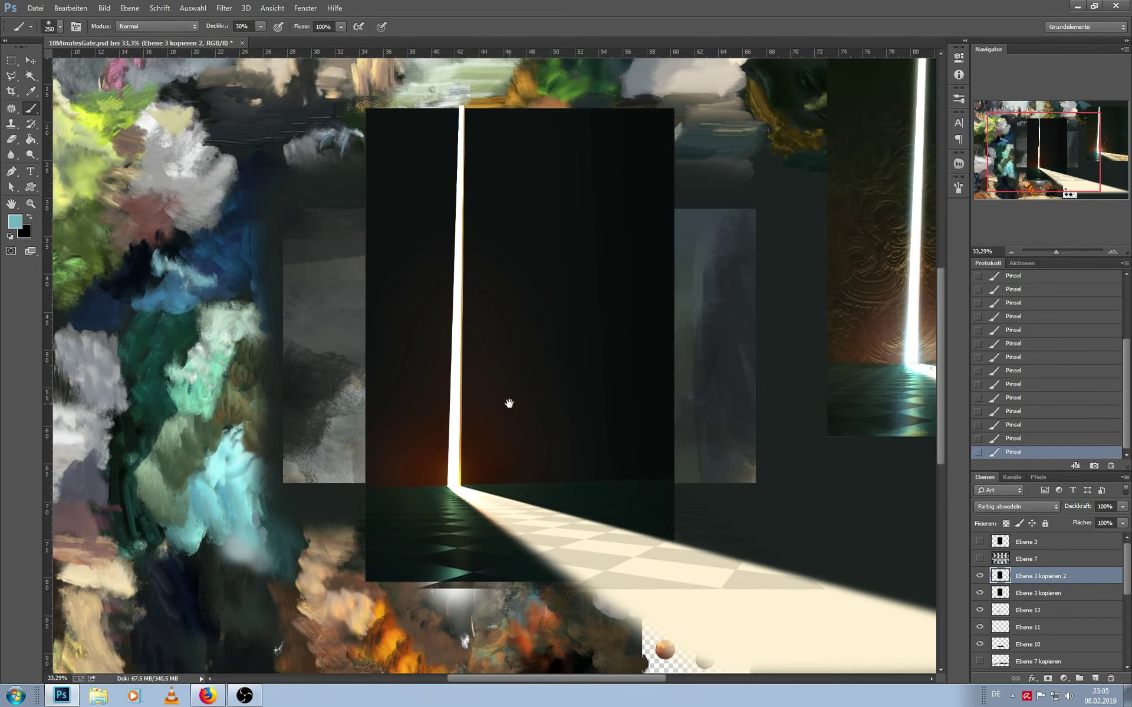
left_click_drag(599, 365, 548, 385)
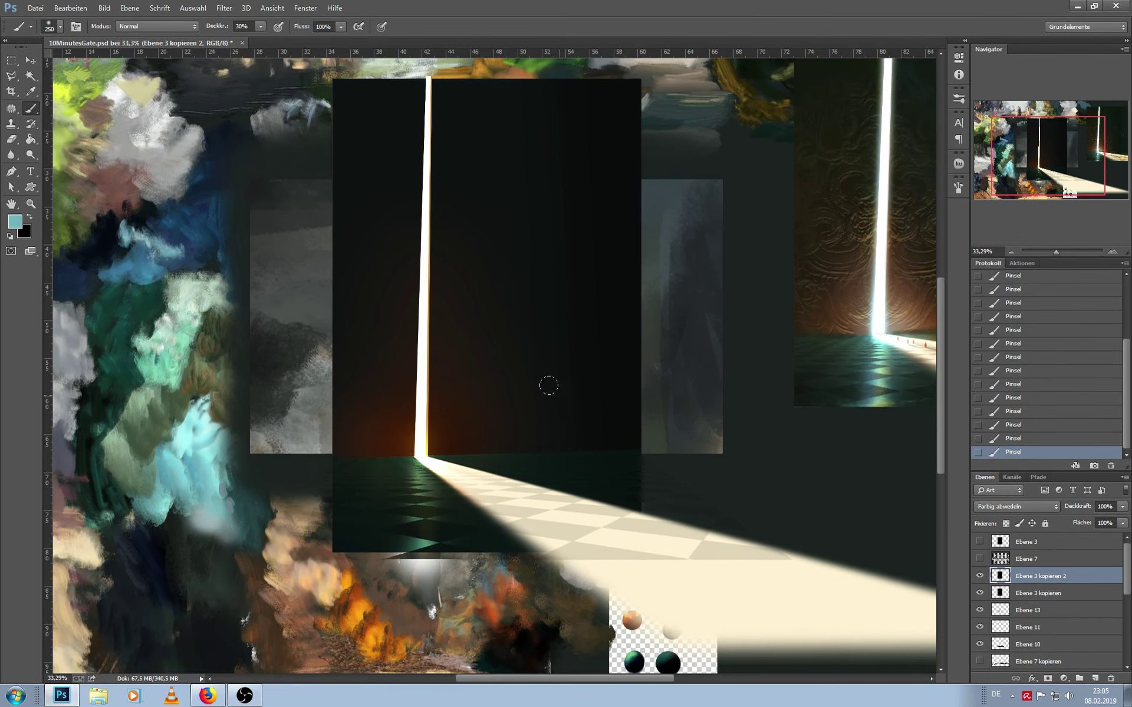
Add a new layer and set up the 150 px brush preset at 100% opacity
left_click(1095, 678)
left_click_drag(432, 374, 508, 409)
left_click(53, 28)
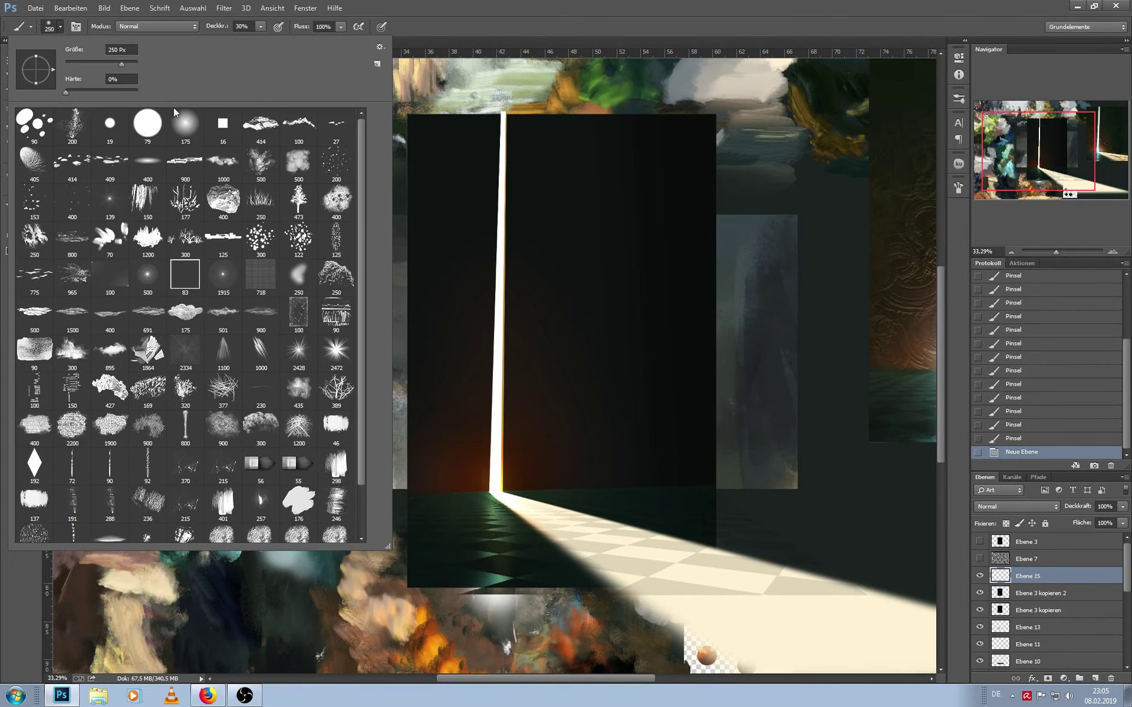
left_click(147, 200)
key("Return")
left_click_drag(543, 215, 566, 181)
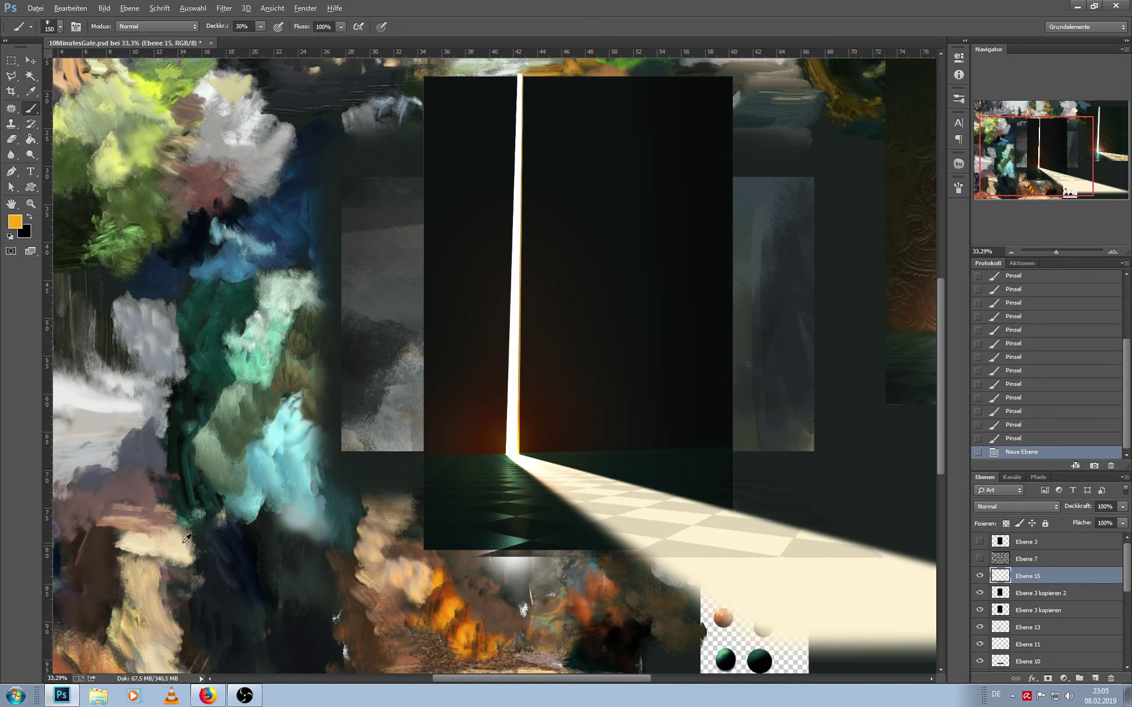
left_click_drag(497, 175, 487, 183)
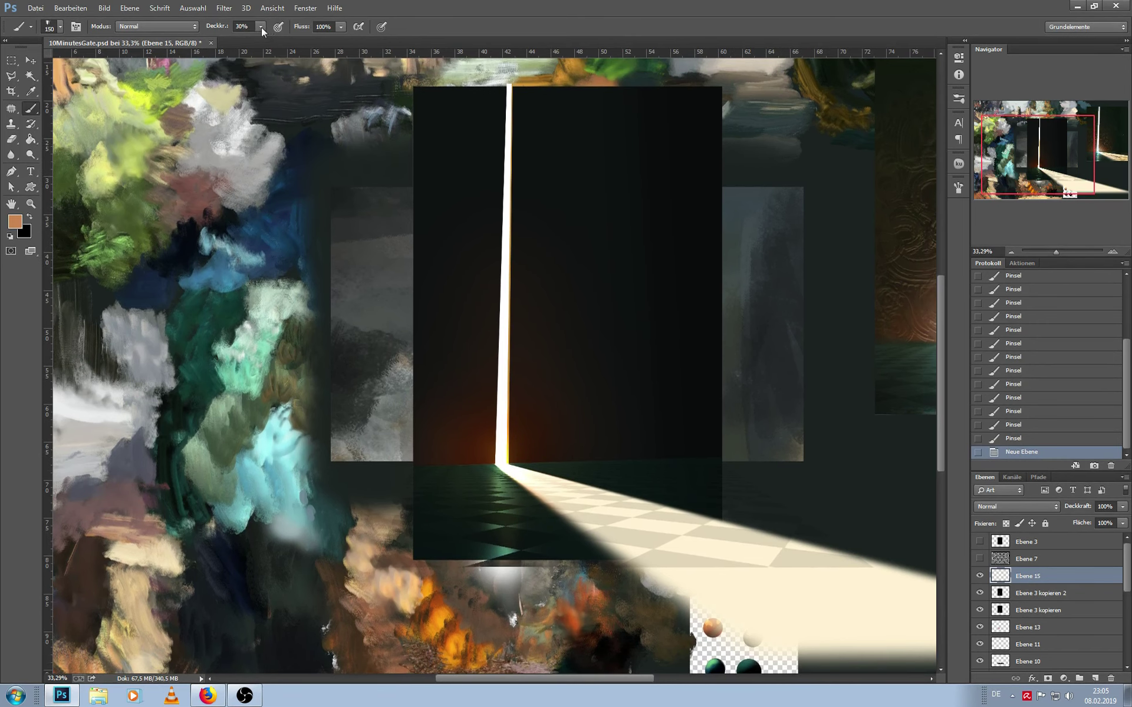
key("0")
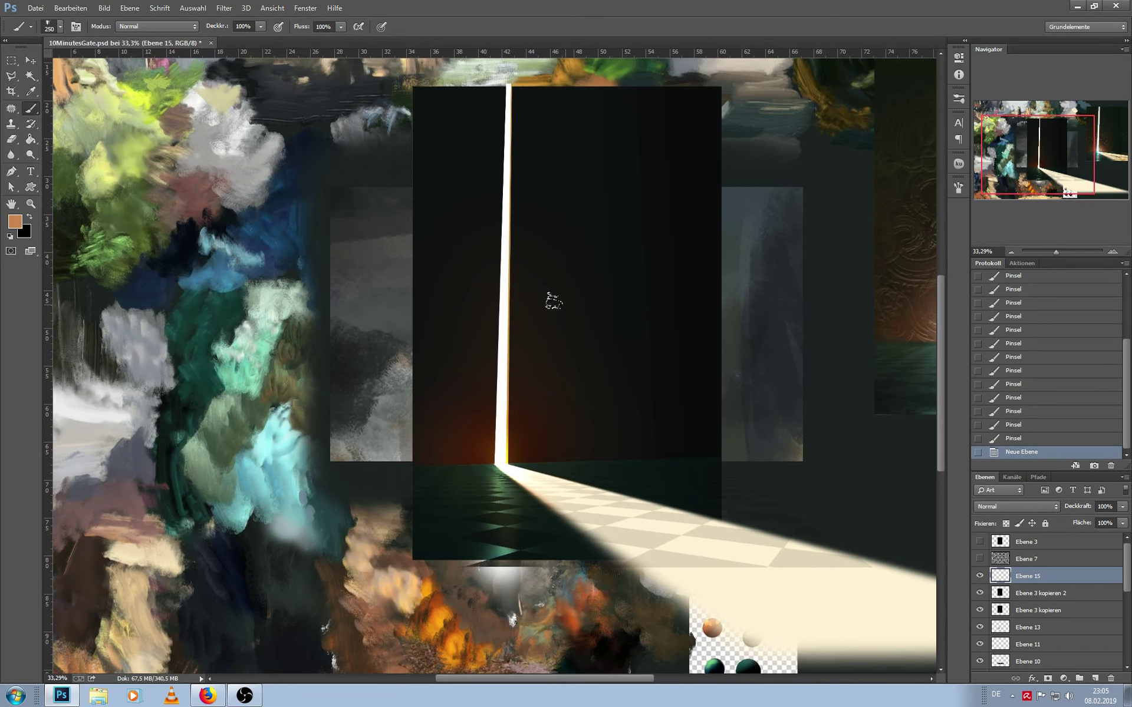
Paint the first copper curve, upper loops and lower arc of the spiral on the door panel
mouse_move(541, 301)
left_mouse_down()
mouse_move(568, 323)
mouse_move(523, 220)
mouse_move(625, 259)
left_mouse_up()
key("bracketleft")
key("bracketleft")
key("bracketleft")
mouse_move(645, 177)
left_mouse_down()
mouse_move(625, 170)
mouse_move(696, 218)
mouse_move(678, 327)
left_mouse_up()
key("bracketright")
key("bracketright")
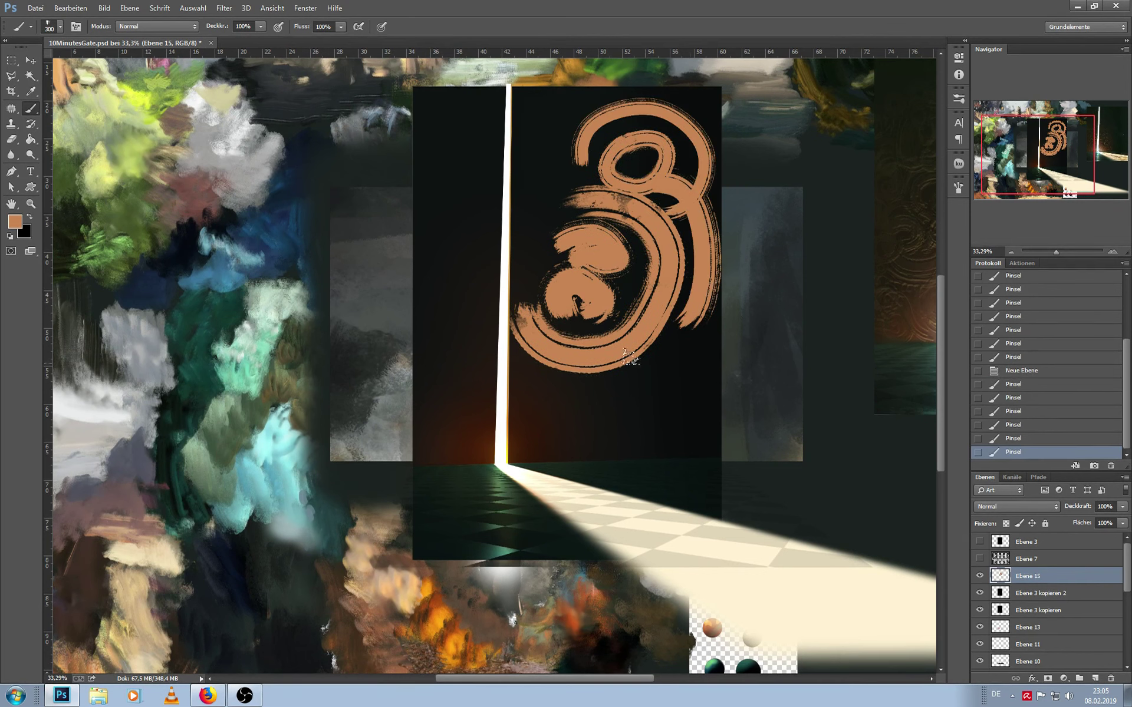
left_click_drag(526, 373, 663, 286)
mouse_move(569, 239)
left_mouse_down()
mouse_move(531, 268)
mouse_move(630, 295)
left_mouse_up()
Fill the spiral centre with copper swirl strokes and add arcs to its upper part
key("bracketleft")
key("bracketleft")
key("bracketleft")
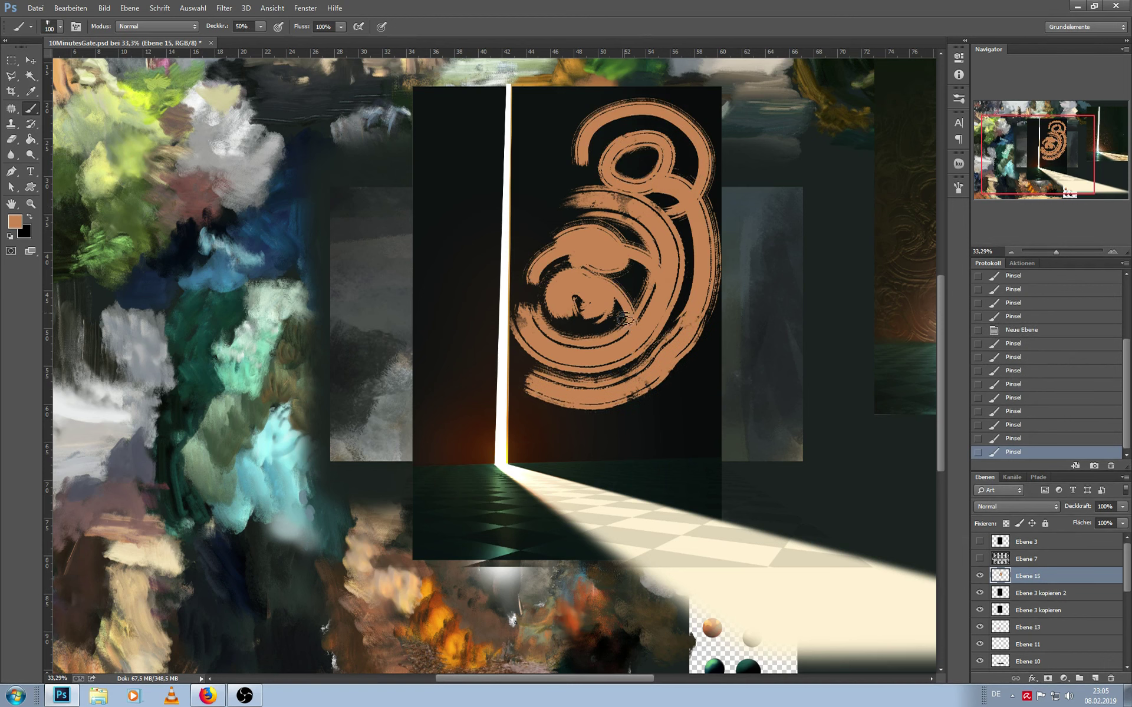
key("bracketright")
key("bracketright")
key("bracketright")
left_click_drag(581, 424, 594, 379)
left_click_drag(566, 312, 595, 377)
left_click_drag(631, 289, 584, 239)
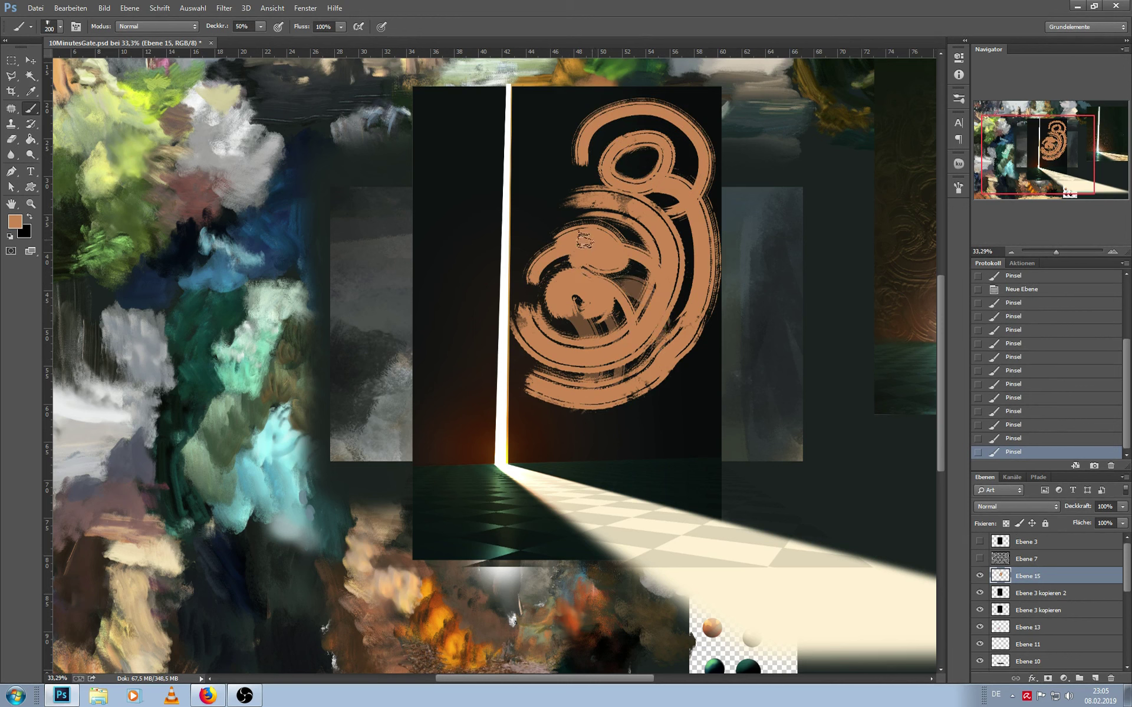
key("bracketleft")
mouse_move(672, 236)
left_mouse_down()
mouse_move(560, 233)
mouse_move(654, 156)
left_mouse_up()
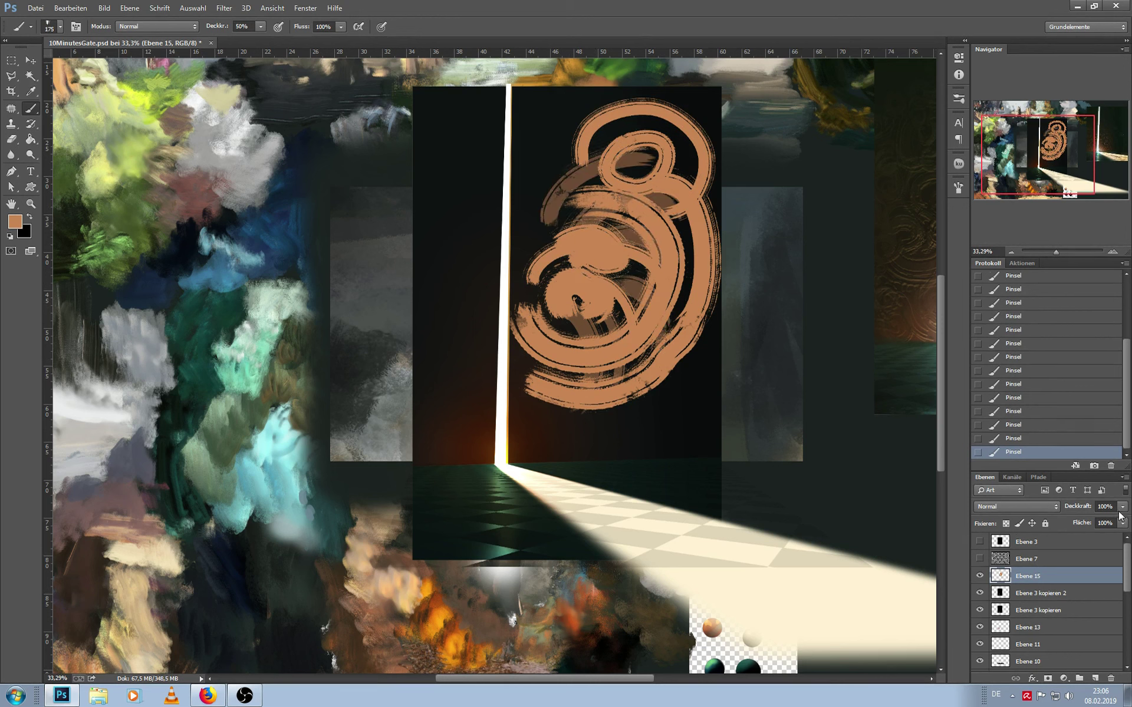
Give Ebene 15 Bevel and Emboss with adjusted light angle, raised depth and 18 px size
double_click(1014, 577)
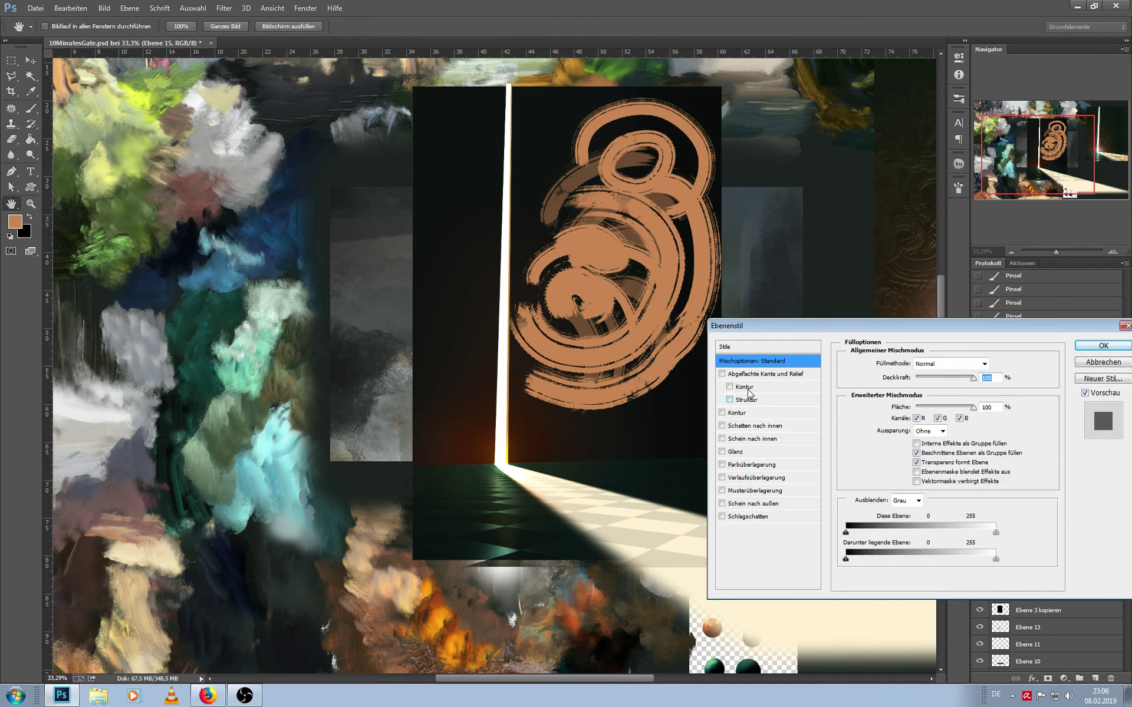
left_click(723, 375)
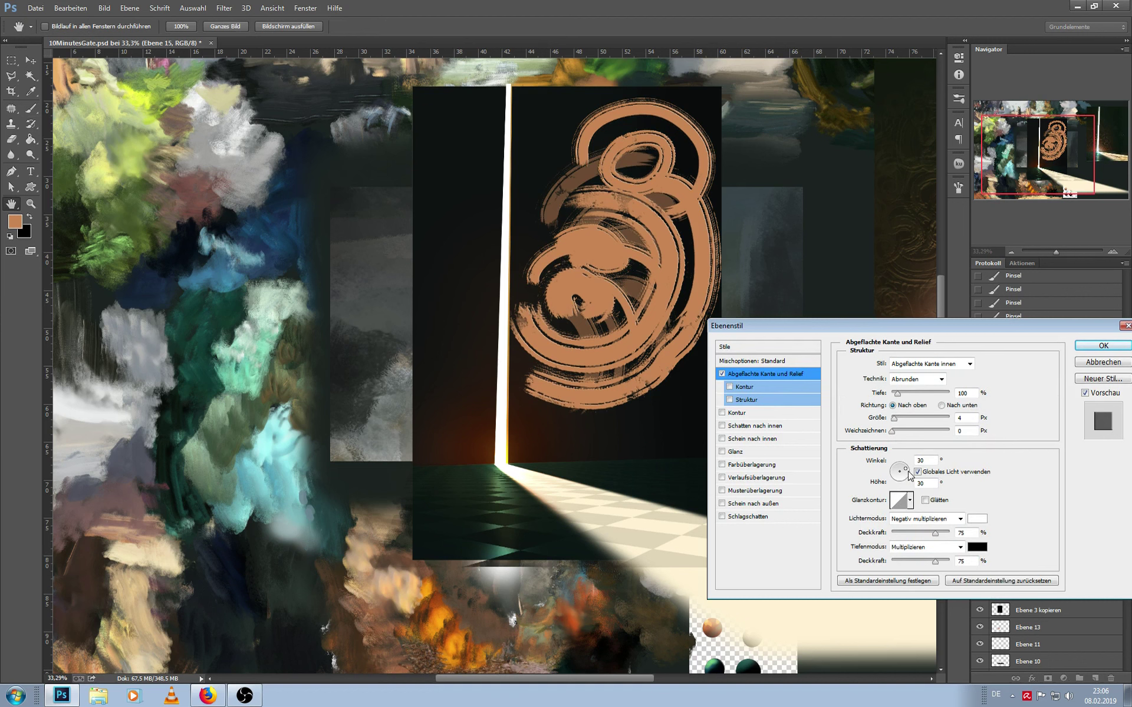
left_click(895, 476)
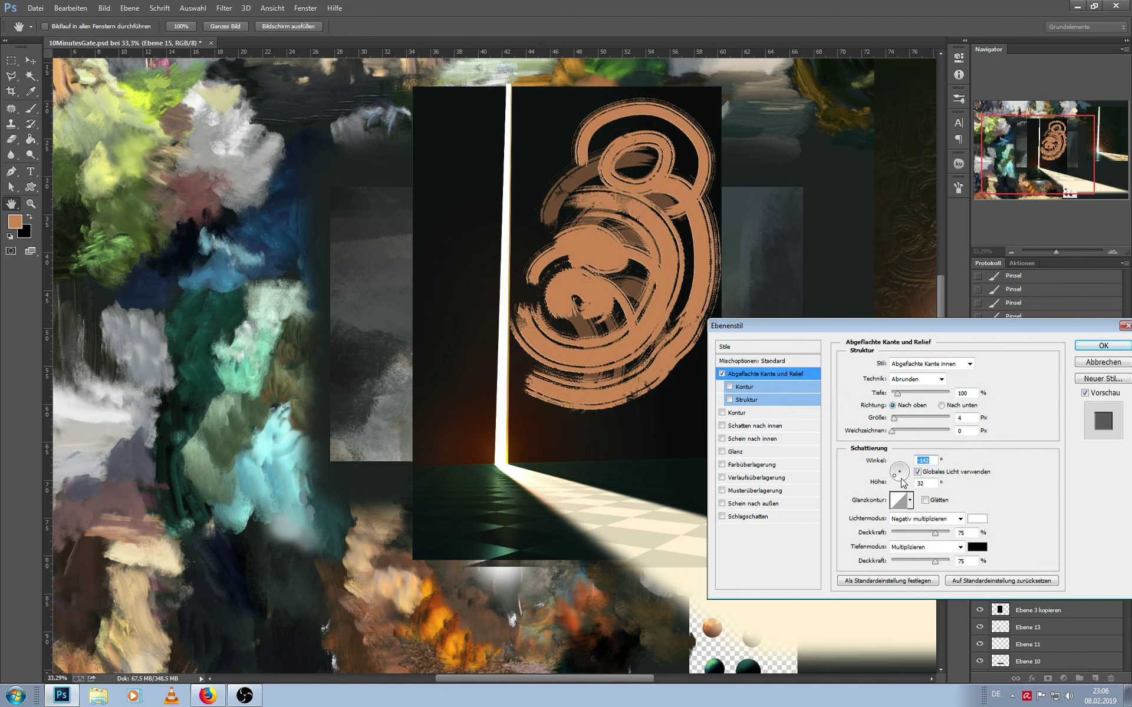
left_click(908, 394)
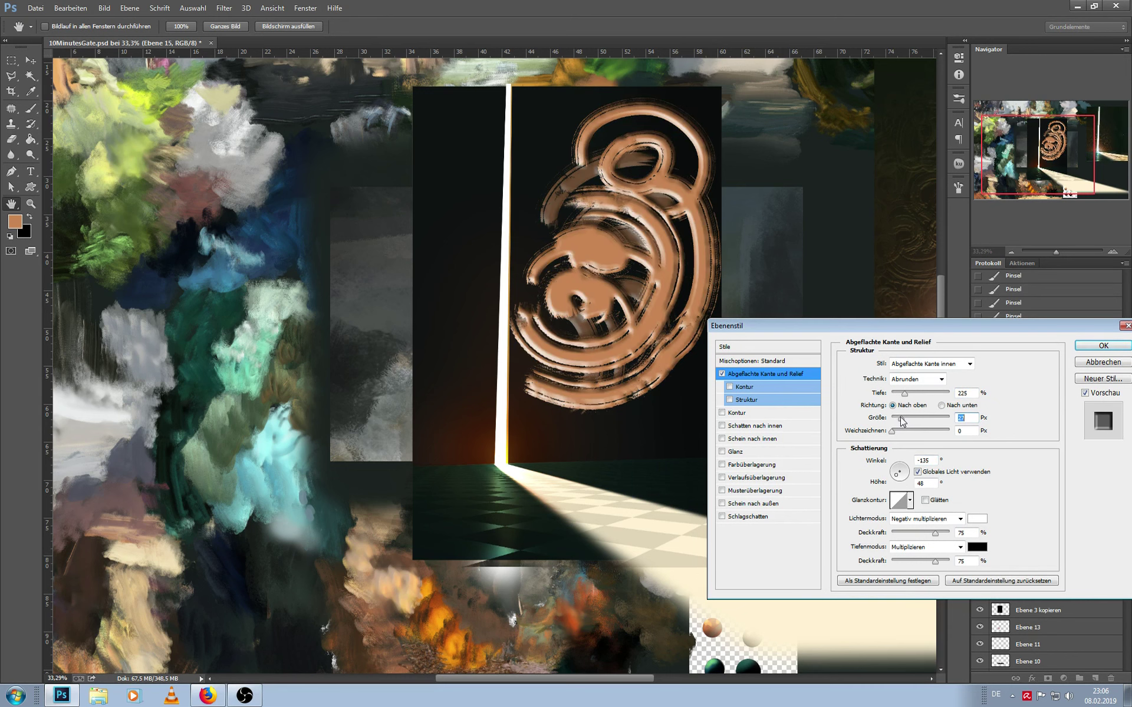
left_click_drag(900, 416, 897, 416)
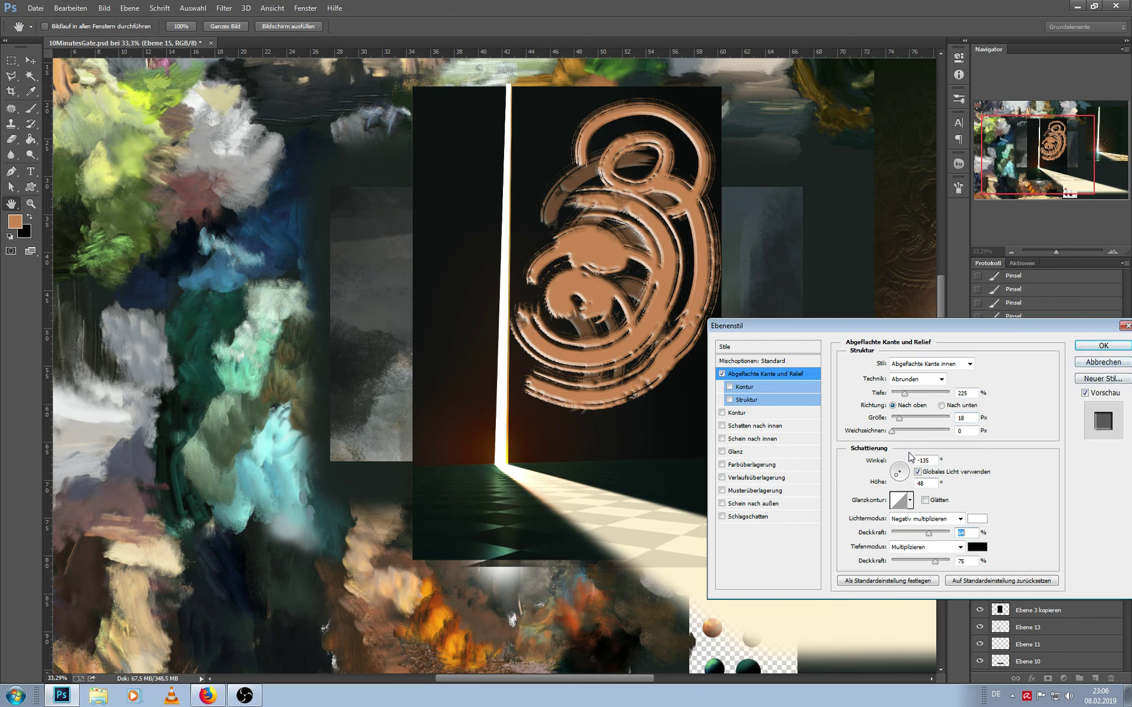
left_click_drag(908, 393, 908, 394)
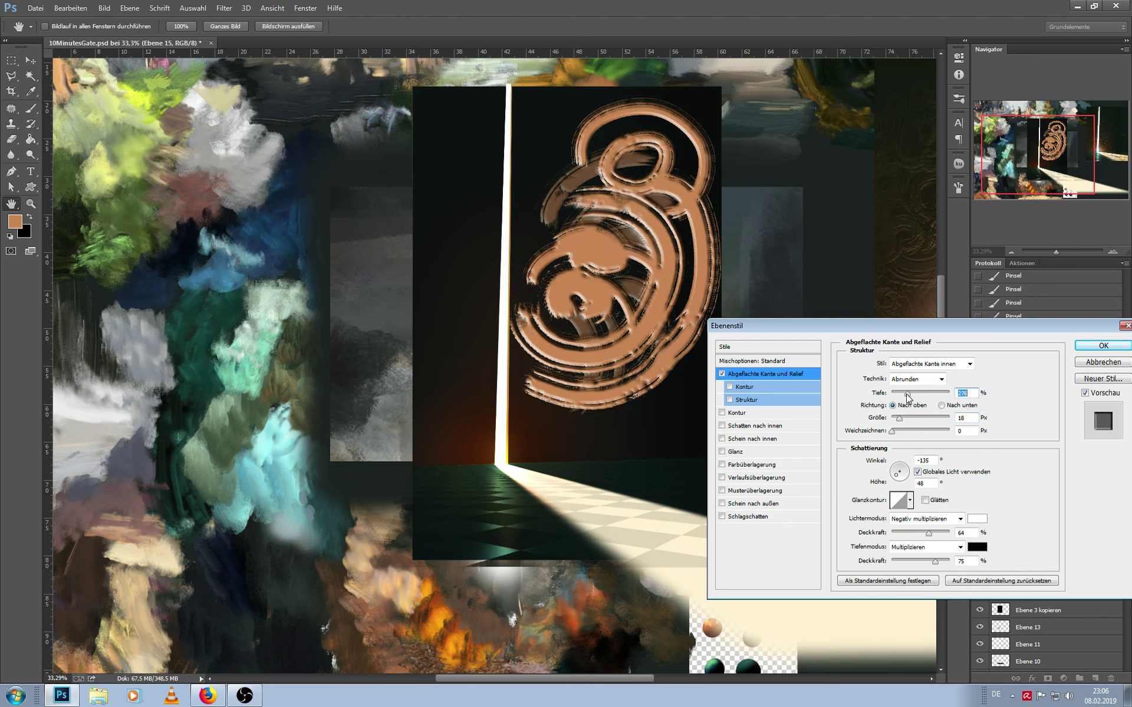
left_click(1075, 351)
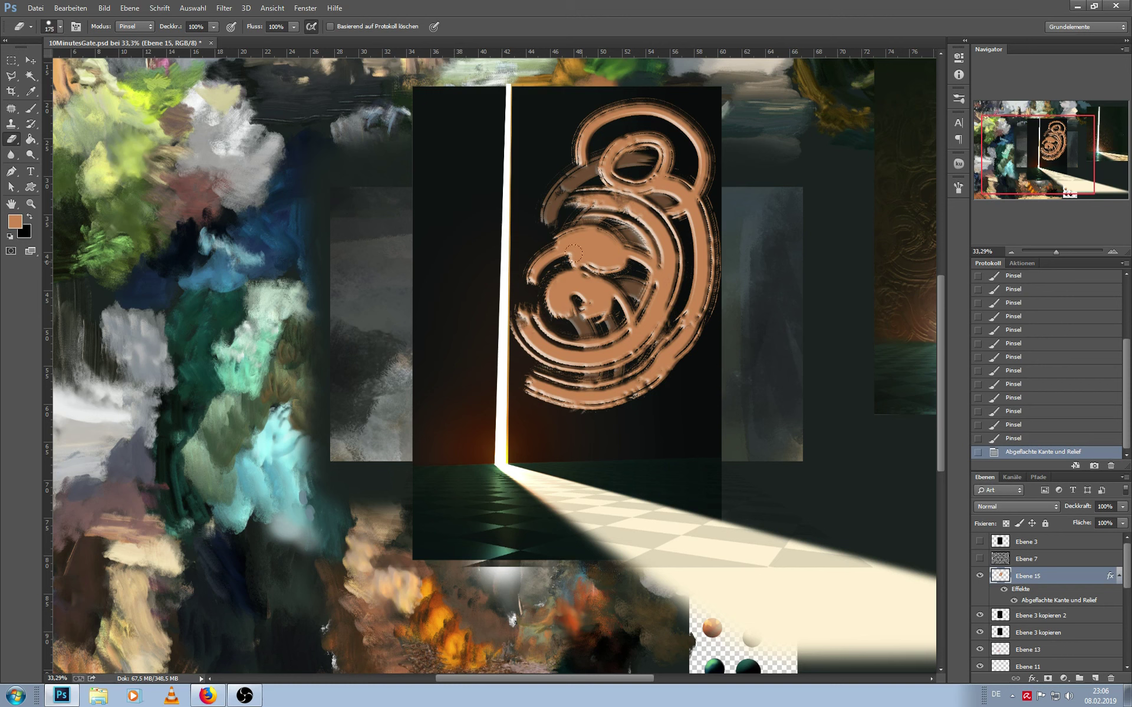
Erase round holes of varying size through the spiral's loops, outer ring and lower edge
key("[")
key("[")
left_click(593, 248)
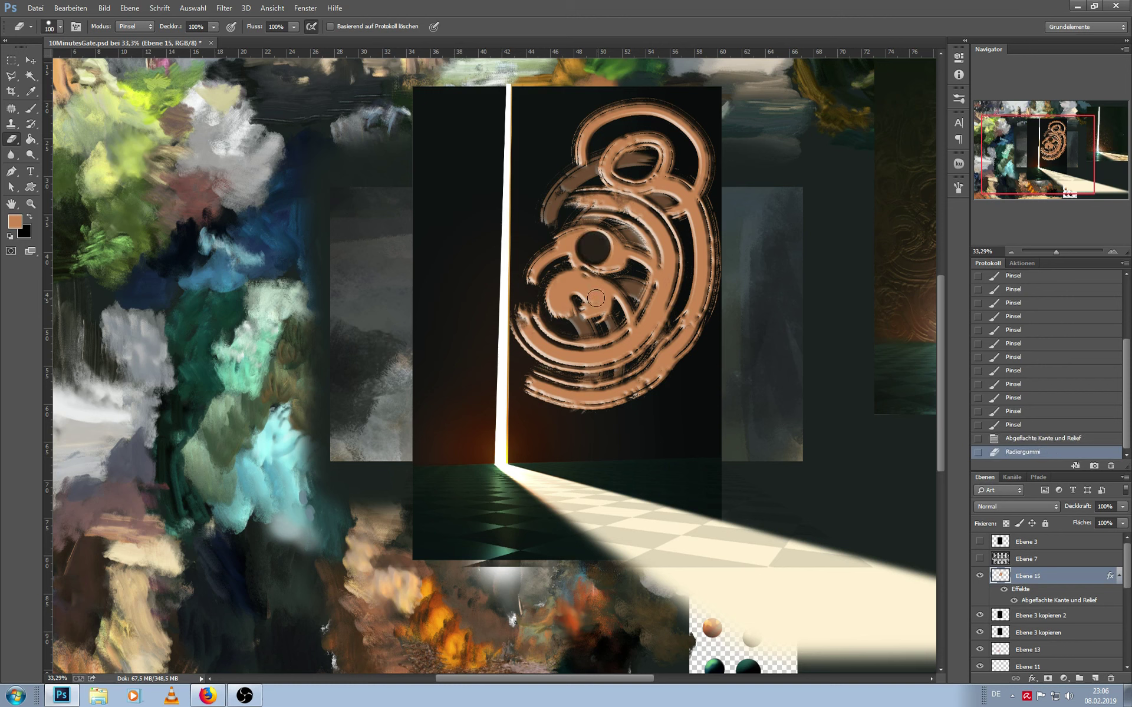
left_click(597, 299)
left_click(557, 311)
key("]")
key("]")
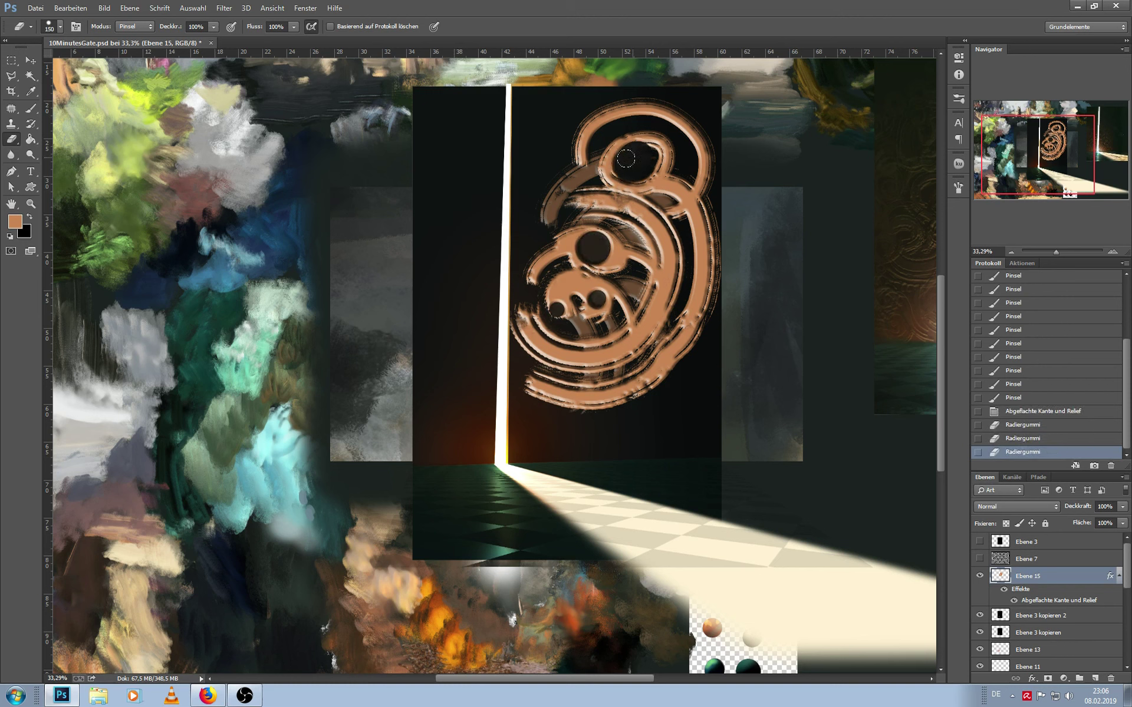
left_click(626, 158)
key("[")
key("[")
key("[")
left_click(689, 198)
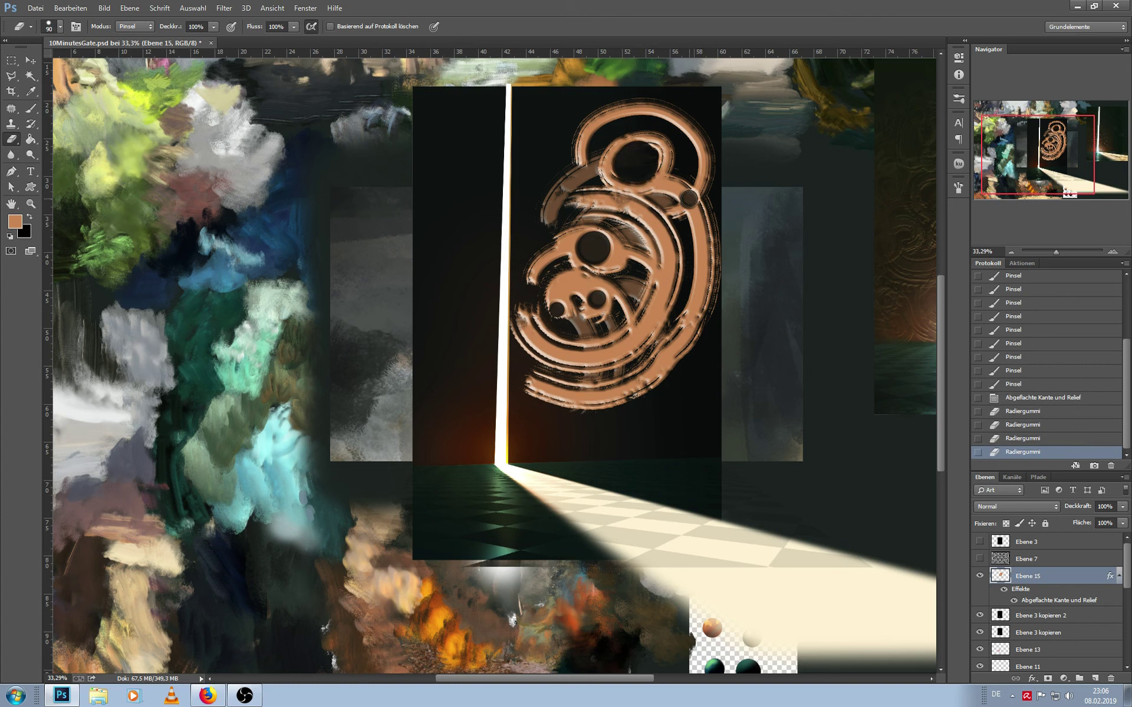
left_click(689, 334)
left_click(706, 292)
left_click(710, 242)
key("[")
left_click(598, 412)
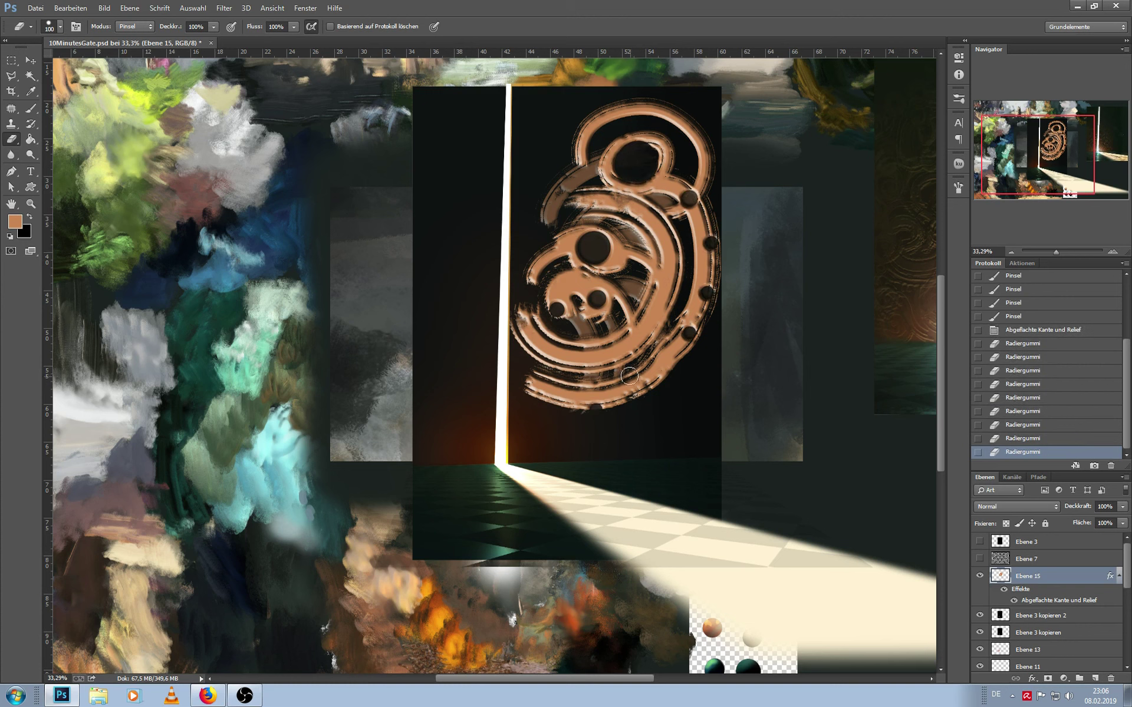
left_click(630, 376)
Paint greyish strokes along the ring's lower-right edge, then copper arcs at 60% opacity
key("b")
key("]")
key("]")
left_click_drag(616, 391, 646, 412)
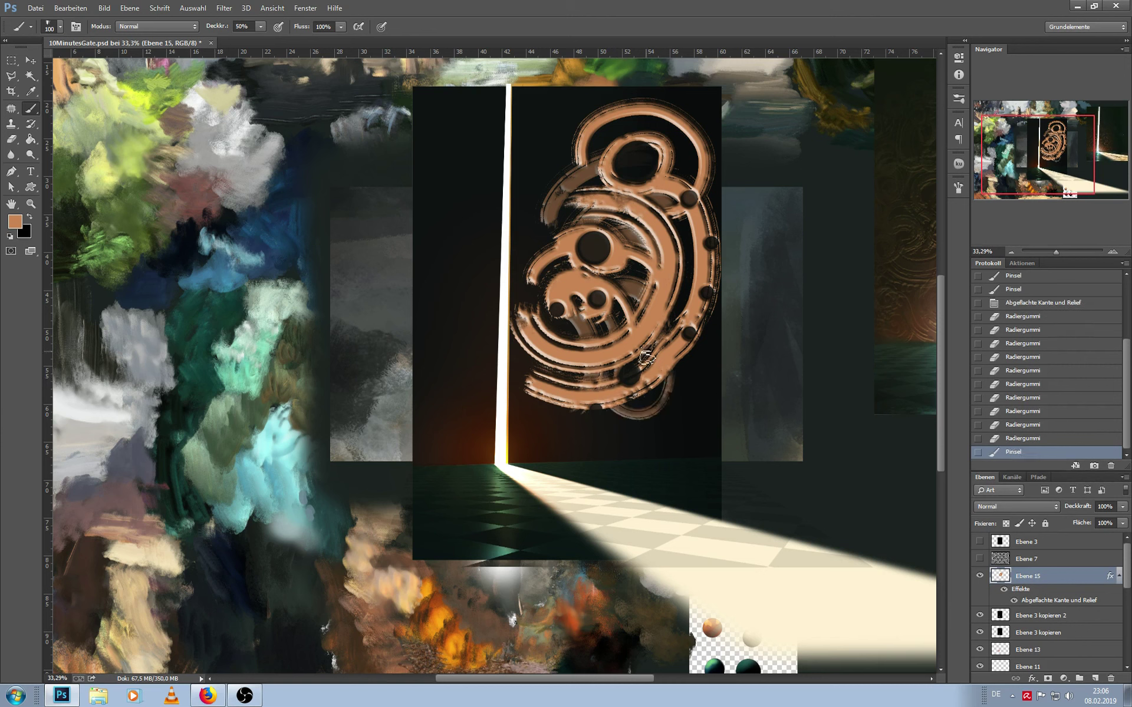
mouse_move(649, 354)
left_mouse_down()
mouse_move(660, 384)
mouse_move(670, 339)
mouse_move(730, 292)
mouse_move(728, 303)
left_mouse_up()
key("[")
key("6")
key("[")
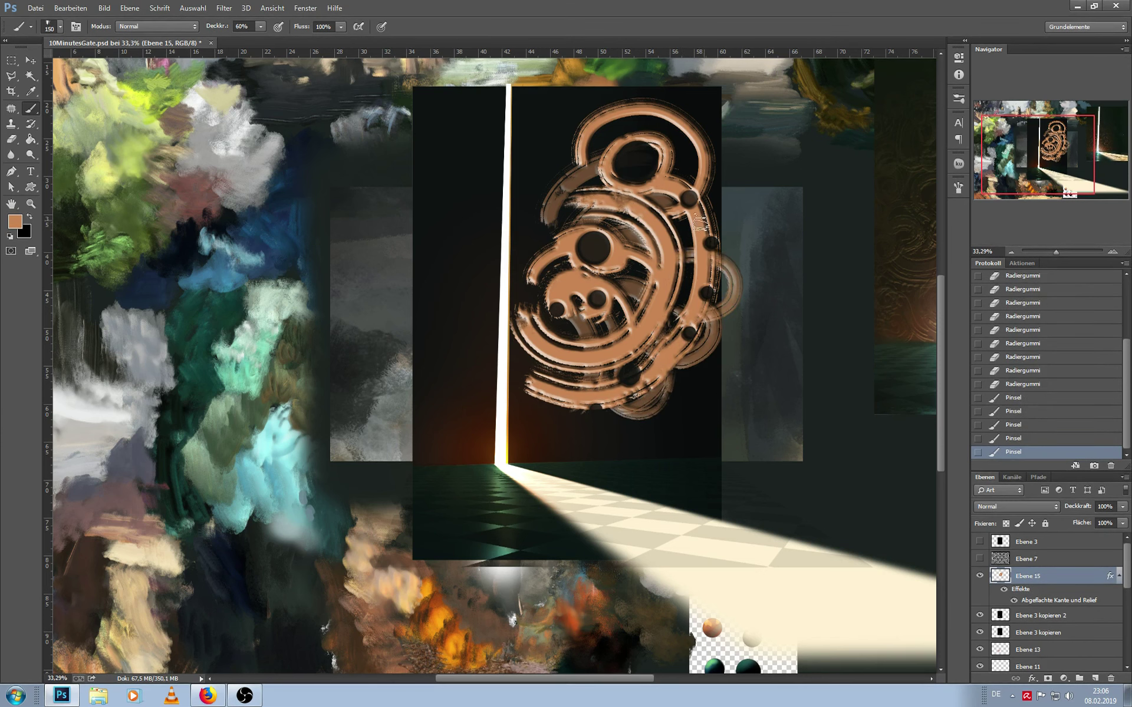
left_click_drag(706, 168, 714, 213)
Paint copper spirals below the ring toward the door base and tendrils to the right
key("]")
key("]")
key("]")
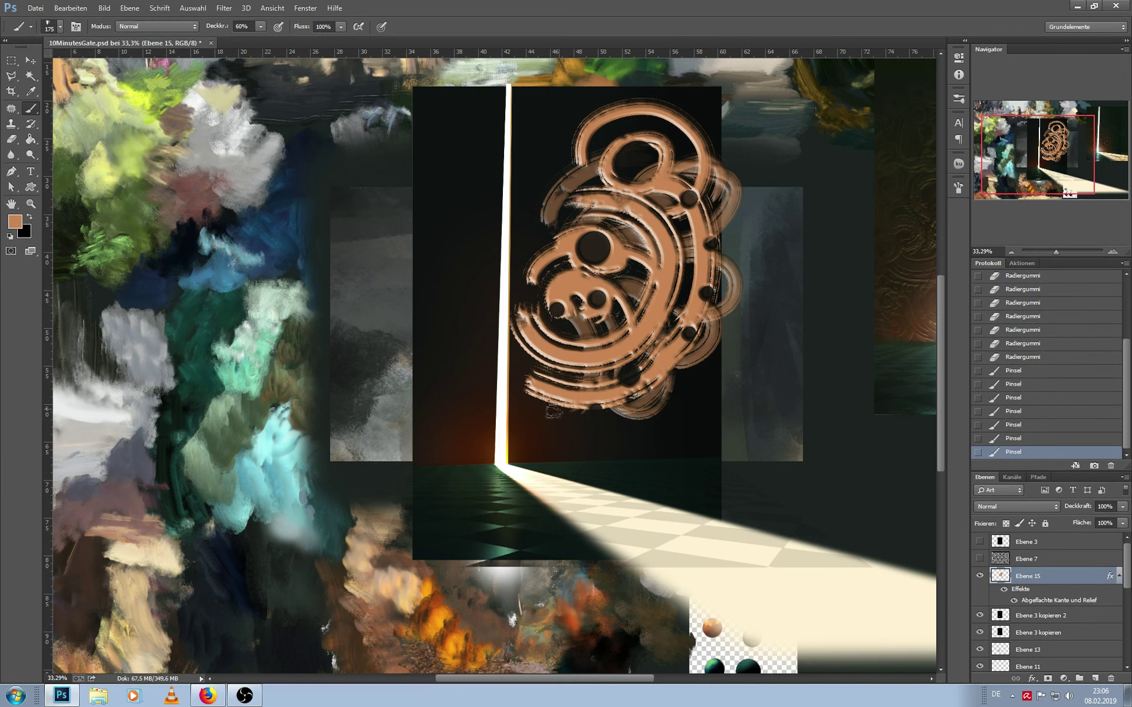
left_click_drag(557, 345, 581, 439)
key("[")
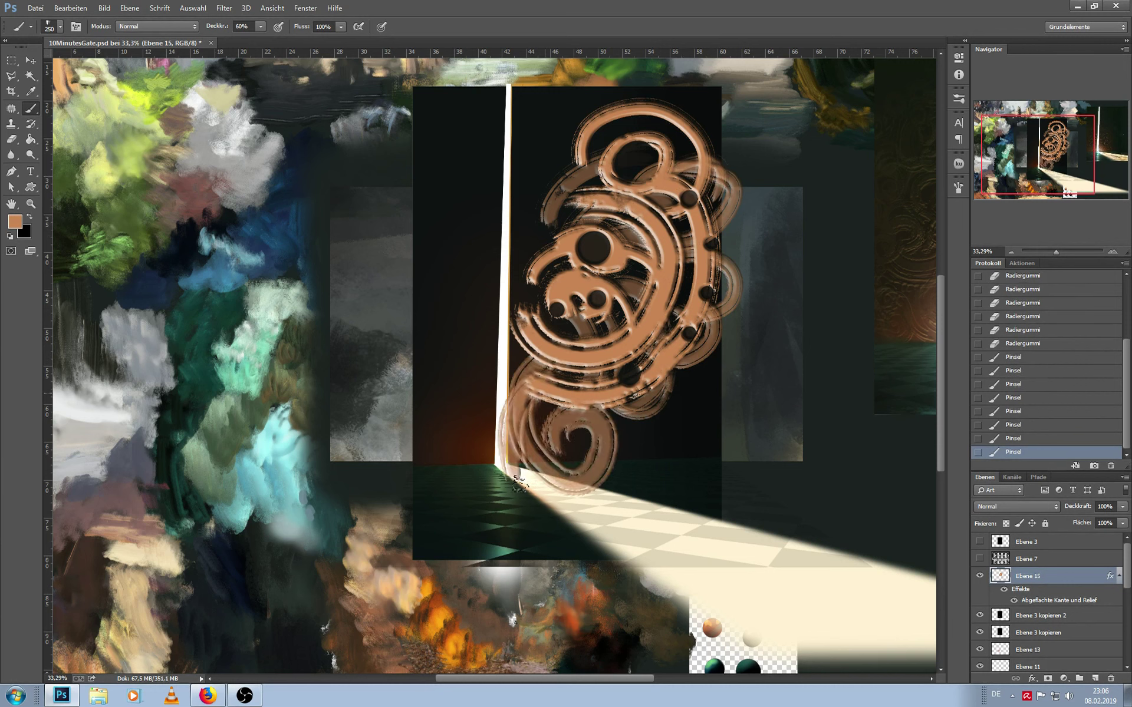
left_click_drag(527, 383, 600, 485)
key("[")
mouse_move(520, 508)
left_mouse_down()
mouse_move(666, 519)
mouse_move(654, 451)
mouse_move(665, 429)
mouse_move(700, 453)
mouse_move(687, 393)
mouse_move(715, 374)
mouse_move(716, 420)
left_mouse_up()
key("[")
key("[")
key("[")
Add thin copper curls right of the spiral and duplicate Ebene 15 as Ebene 15 kopieren
key("]")
key("]")
key("]")
key("]")
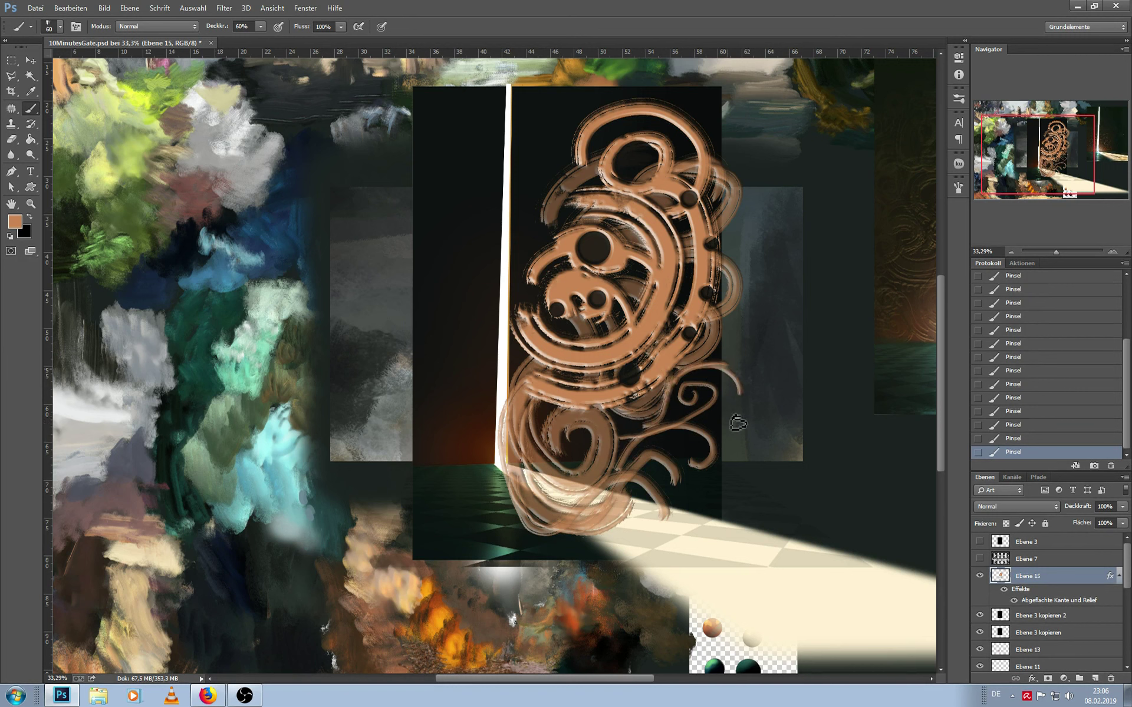
key("[")
key("[")
left_click_drag(719, 322, 727, 391)
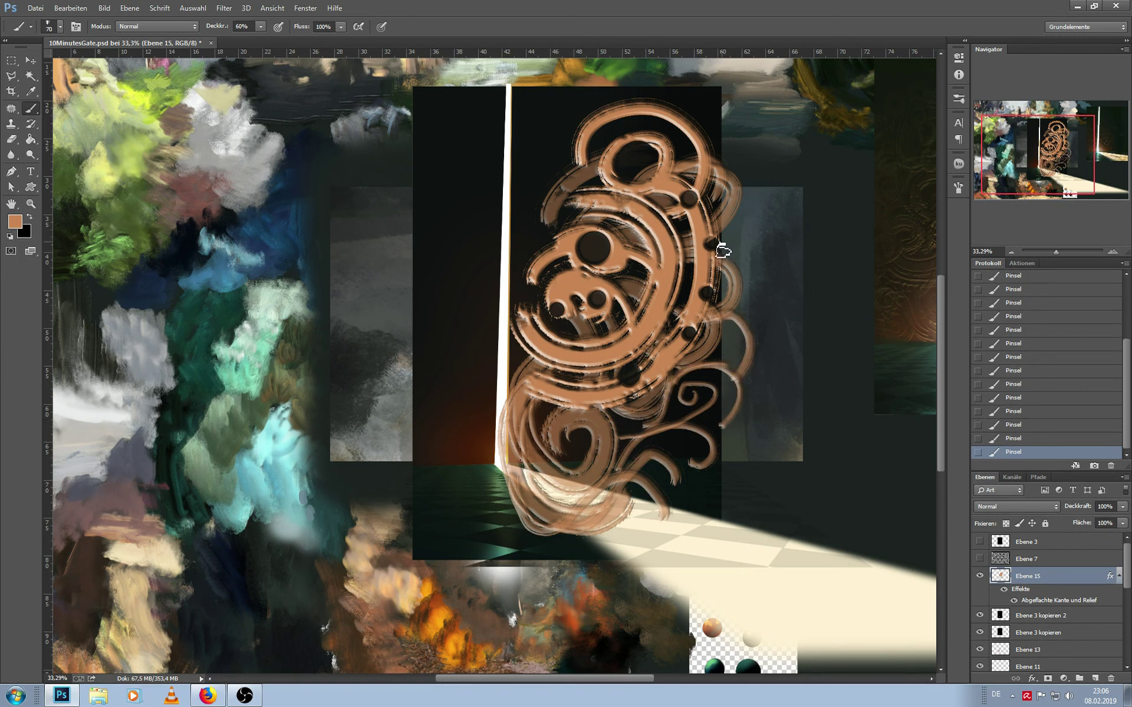
left_click_drag(730, 242, 731, 326)
left_click_drag(720, 244, 721, 205)
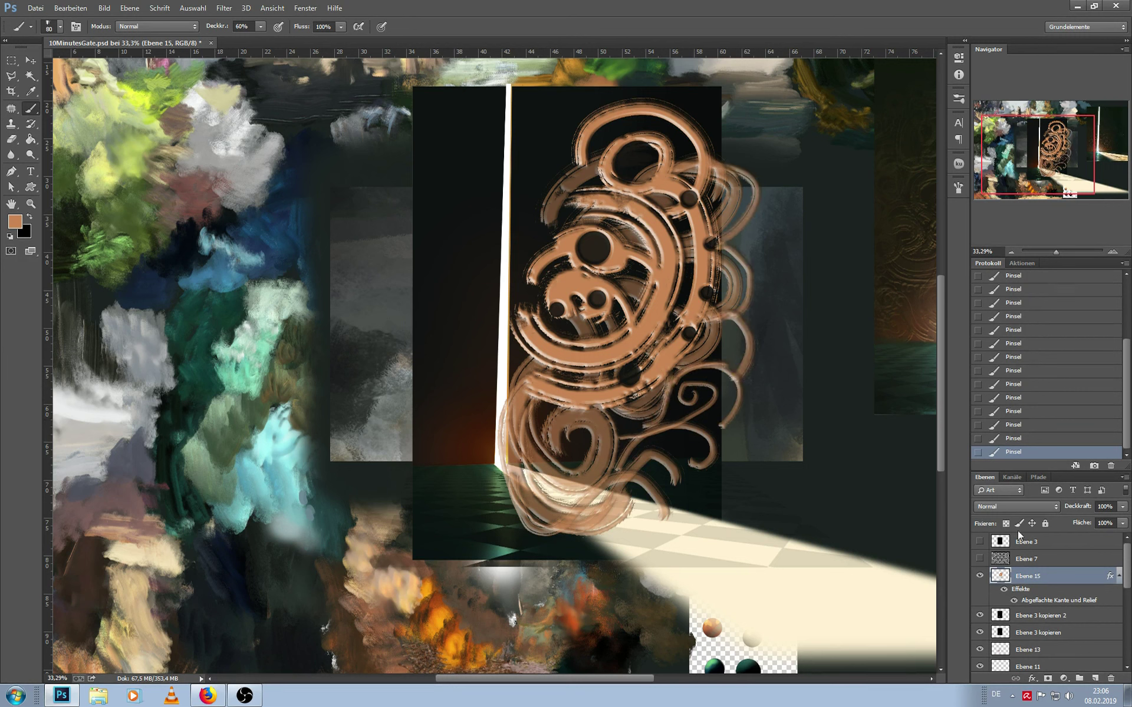
key("ctrl+j")
Delete the duplicate ornament layer and paint a tall vertical copper bar left of the ornament
key("a")
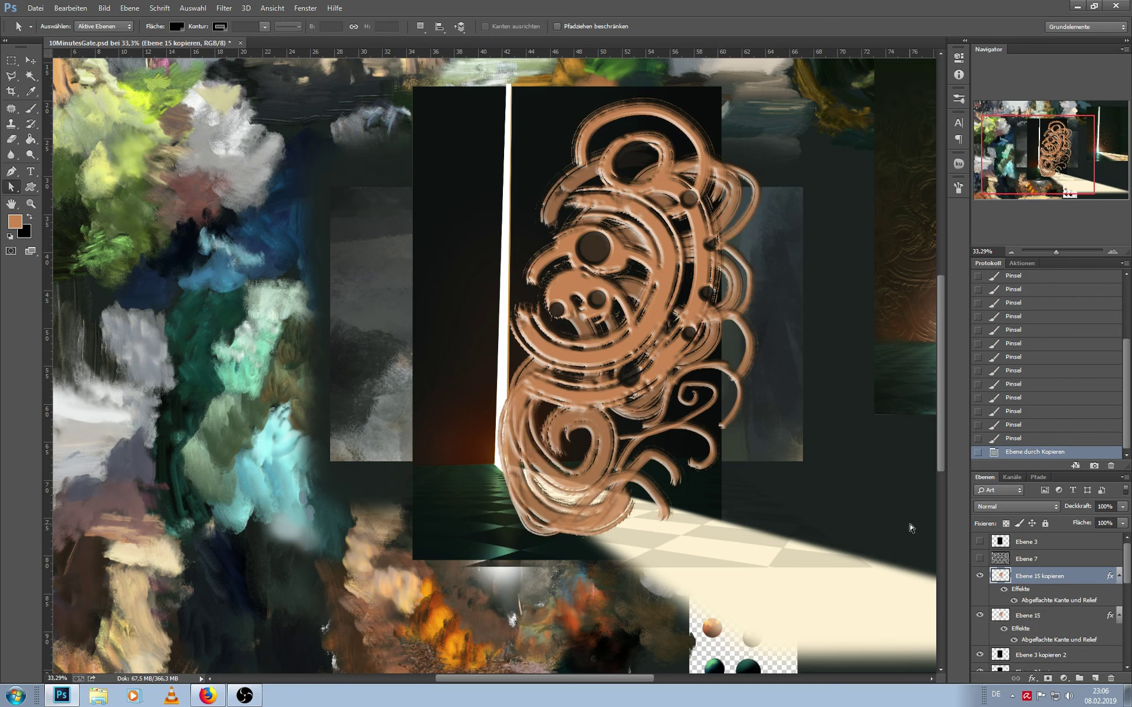
key("Delete")
left_click_drag(758, 222, 740, 282)
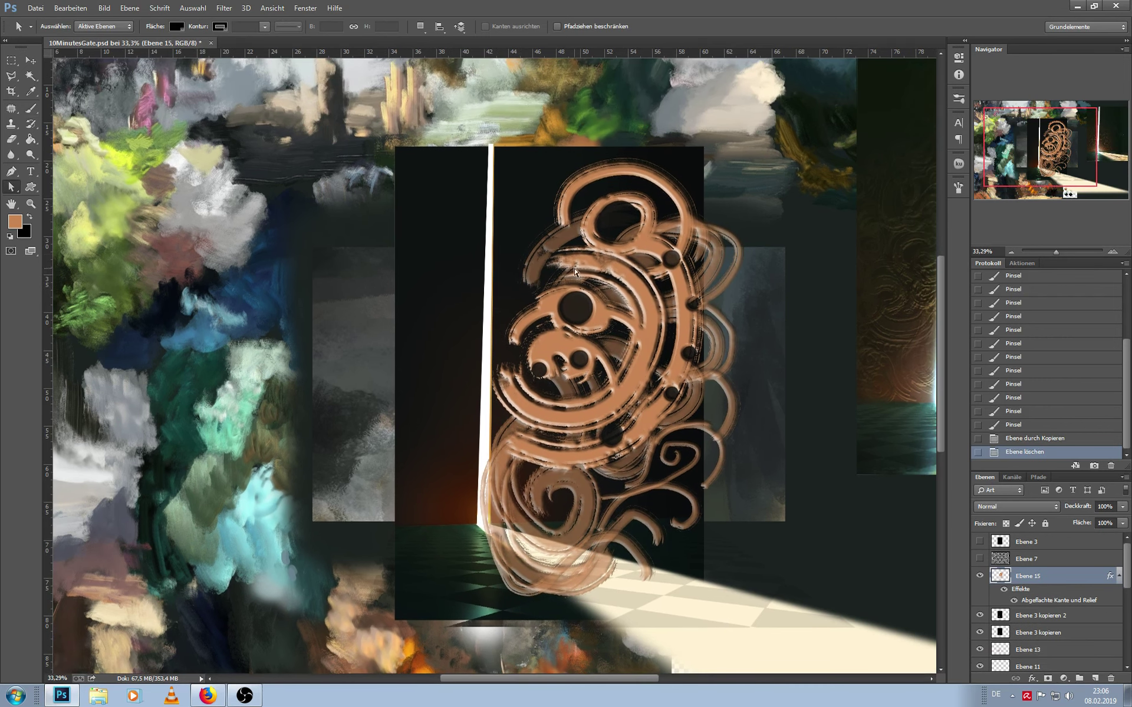
key("b")
key("bracketright")
left_click_drag(518, 297, 610, 276)
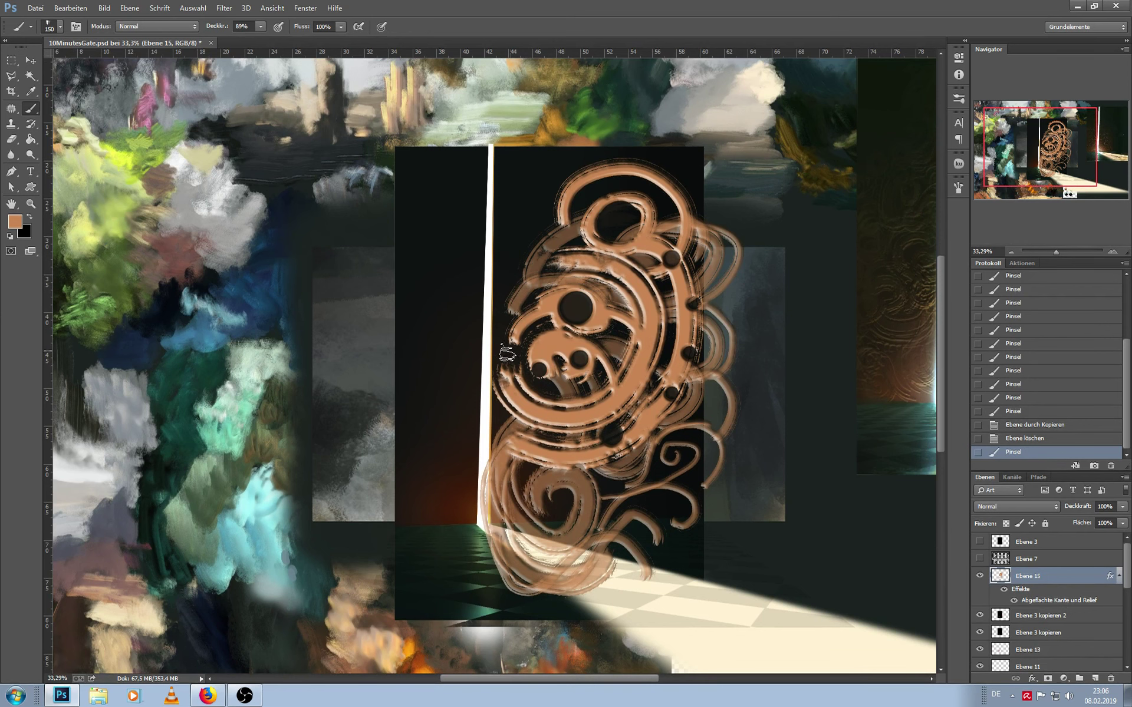
key("bracketright")
left_click_drag(508, 355, 535, 141)
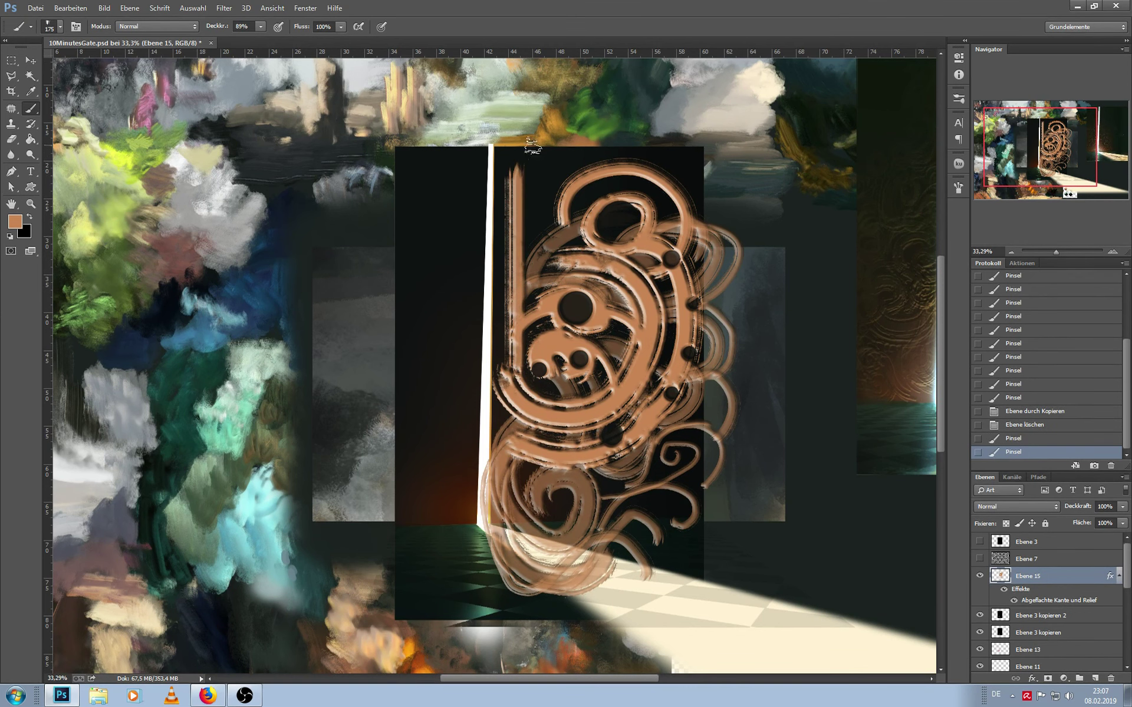
mouse_move(527, 201)
left_mouse_down()
mouse_move(569, 232)
mouse_move(530, 394)
mouse_move(575, 390)
mouse_move(508, 474)
mouse_move(566, 530)
left_mouse_up()
Add copper strokes at the ornament's lower left, then erase small gaps in the copper ornament
key("bracketleft")
key("bracketright")
key("bracketright")
left_click_drag(548, 490, 590, 510)
key("e")
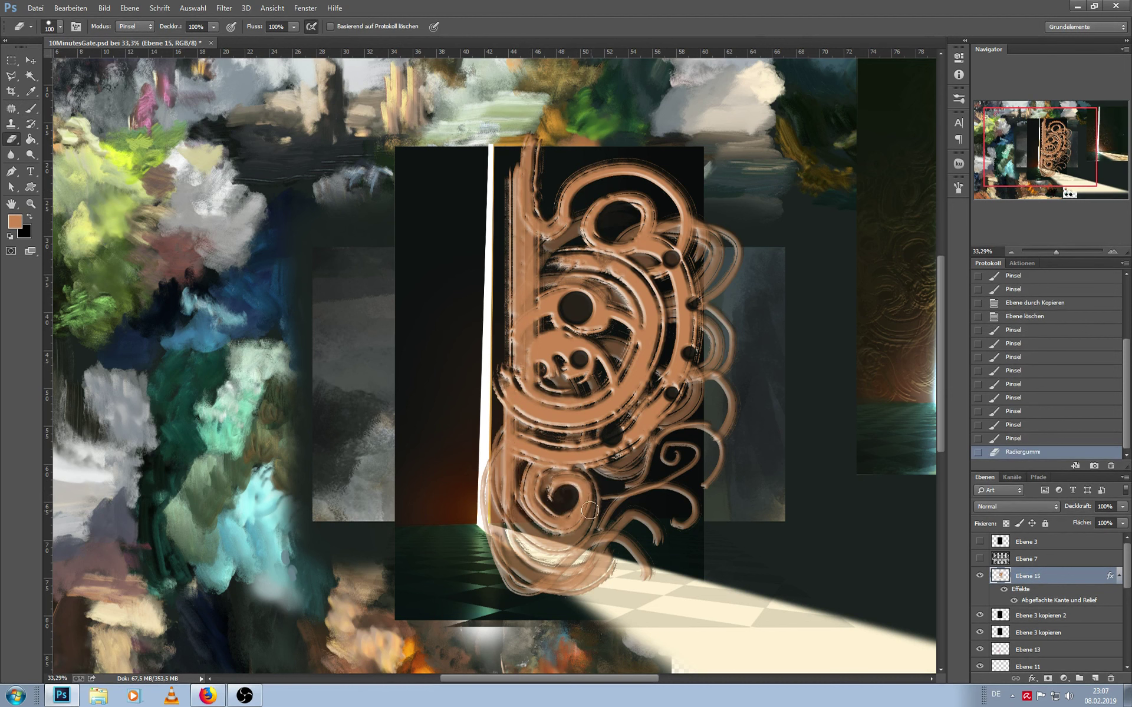
key("bracketleft")
key("bracketleft")
key("bracketleft")
key("bracketleft")
mouse_move(580, 357)
left_mouse_down()
mouse_move(575, 377)
mouse_move(589, 396)
left_mouse_up()
mouse_move(624, 437)
left_mouse_down()
mouse_move(648, 415)
mouse_move(596, 471)
left_mouse_up()
key("bracketleft")
key("bracketleft")
mouse_move(562, 489)
left_mouse_down()
mouse_move(572, 472)
mouse_move(613, 486)
left_mouse_up()
Extend copper bars above the door and paint curls sweeping right along the top edge
key("b")
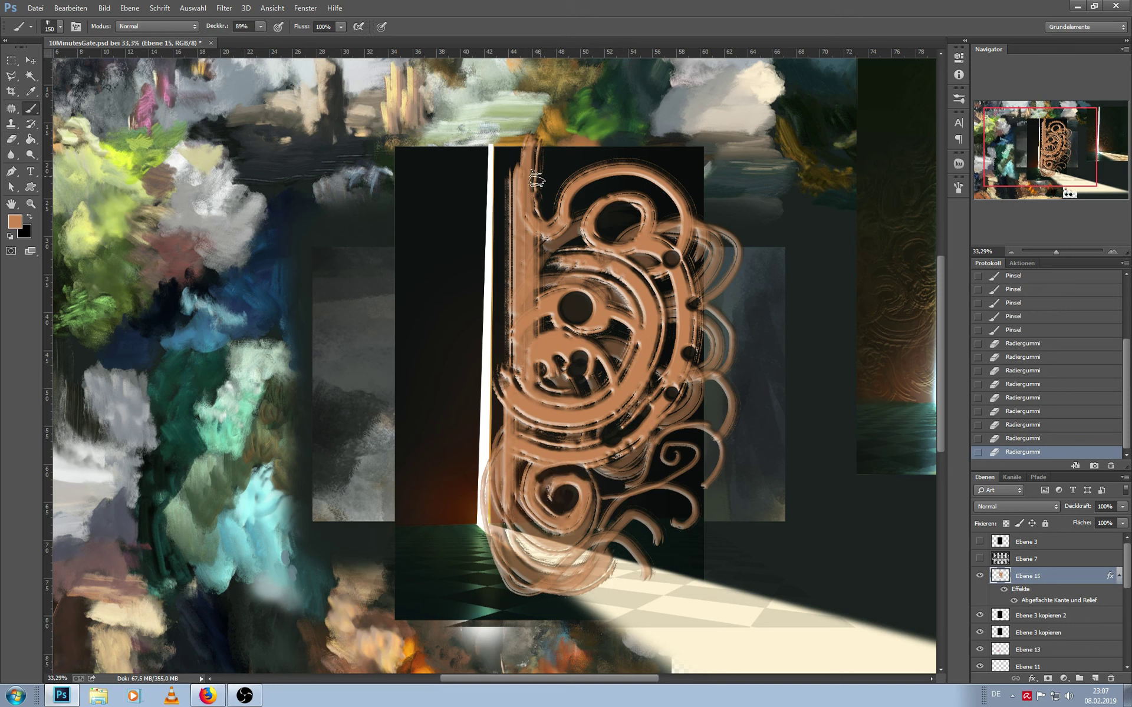
left_click_drag(543, 200, 559, 86)
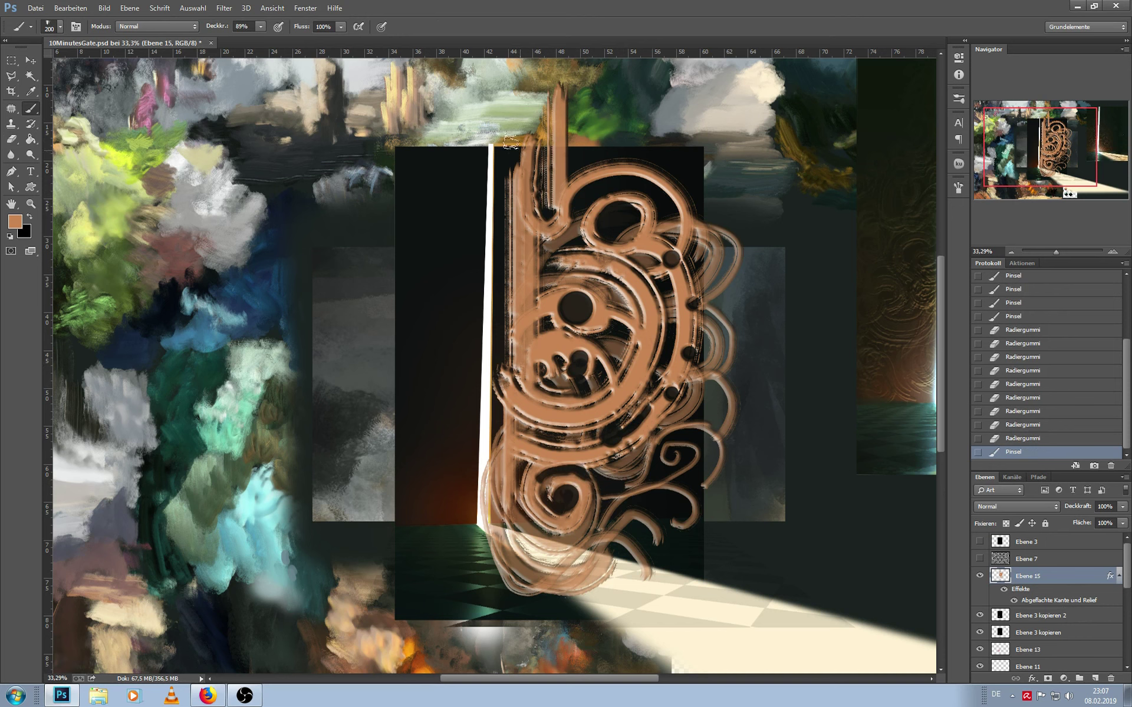
mouse_move(511, 142)
left_mouse_down()
mouse_move(521, 74)
mouse_move(607, 168)
left_mouse_up()
key("bracketleft")
key("bracketleft")
key("bracketleft")
left_click_drag(600, 89, 660, 242)
left_click_drag(616, 105, 722, 224)
left_click_drag(745, 282, 751, 294)
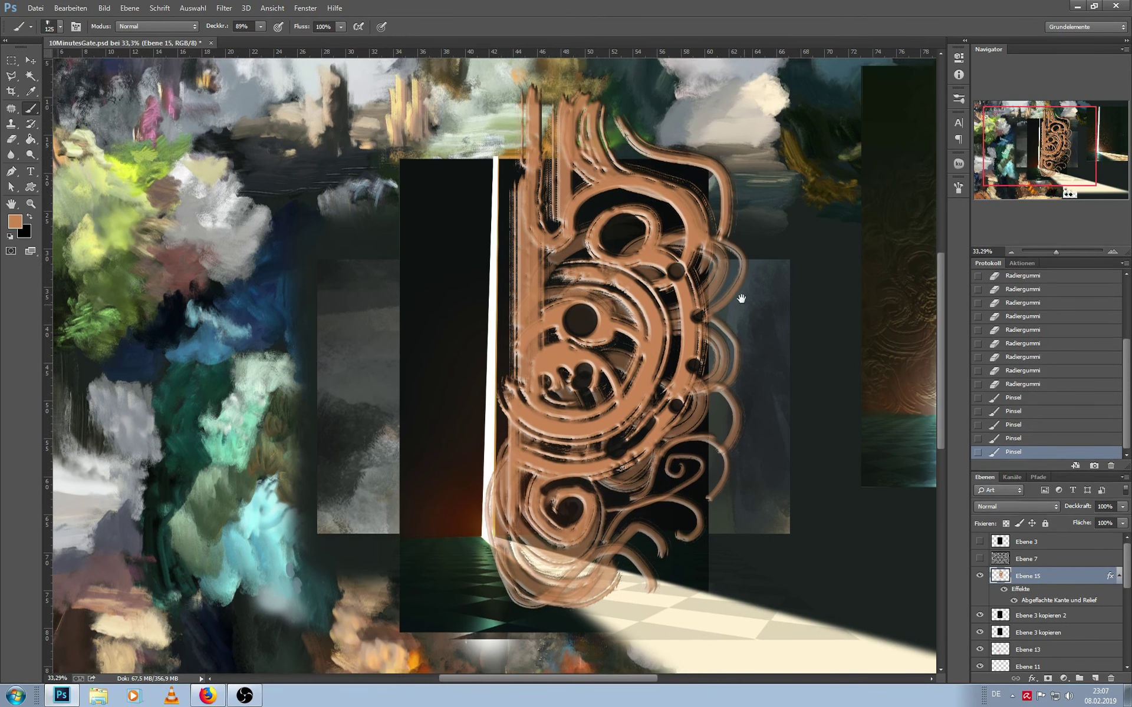
key("ctrl+t")
left_click_drag(769, 135, 766, 145)
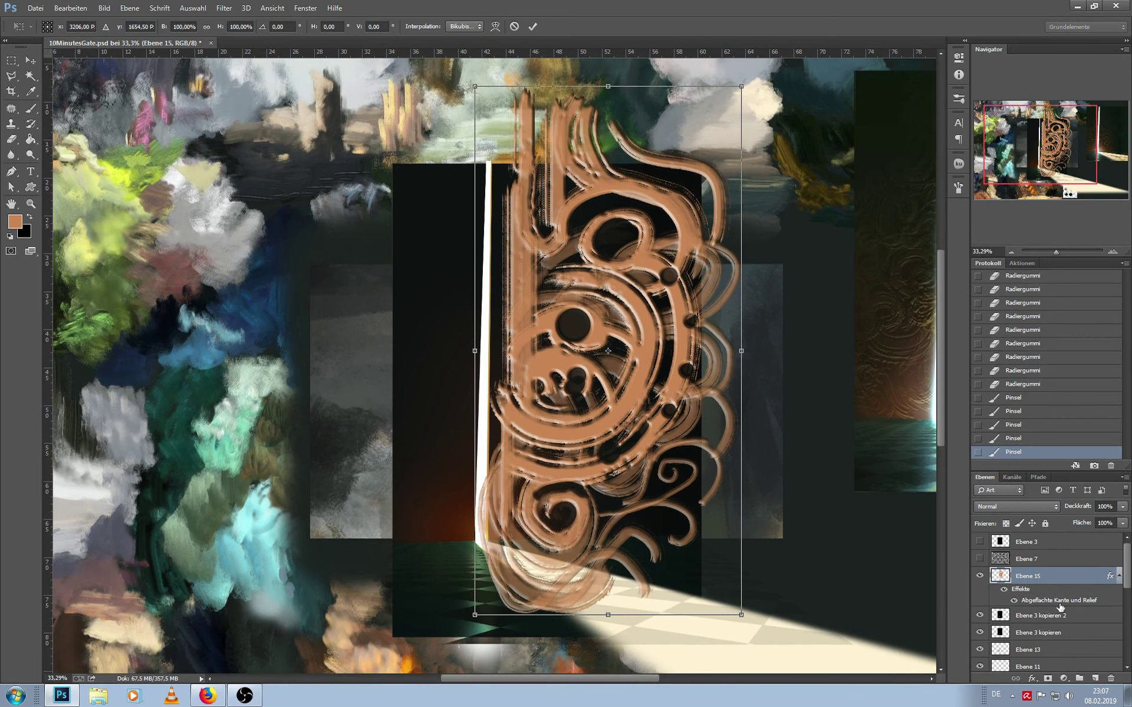
key("Return")
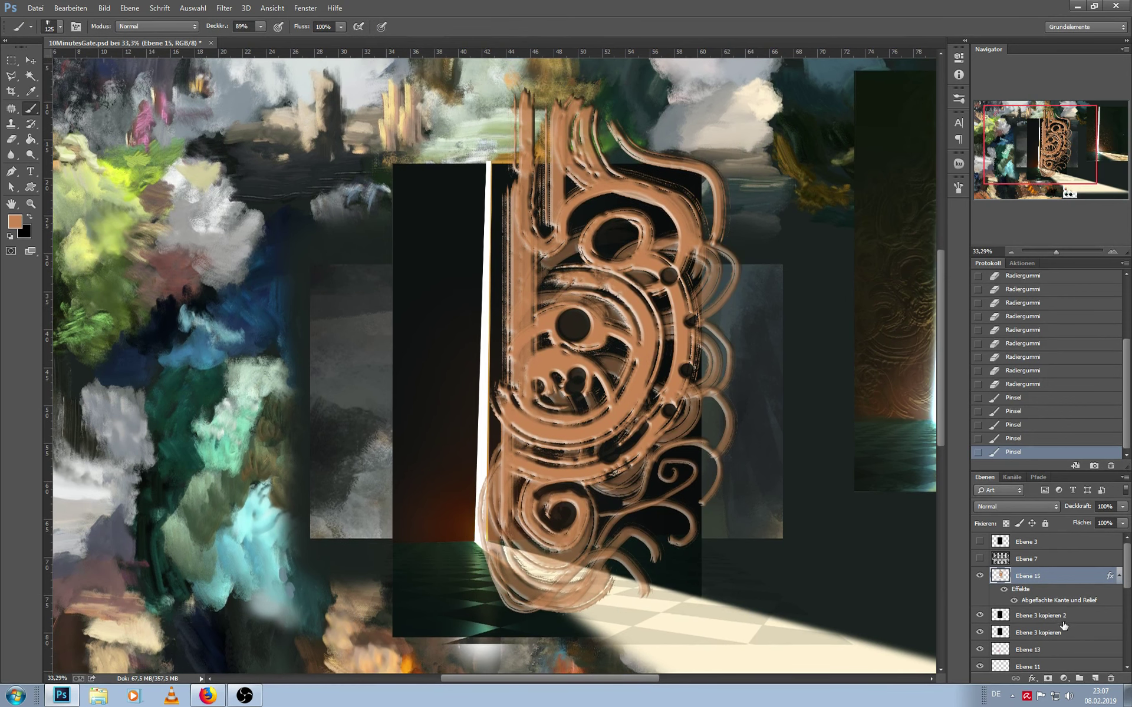
Merge ornament layer Ebene 15 down into a new empty layer
left_click(1044, 615)
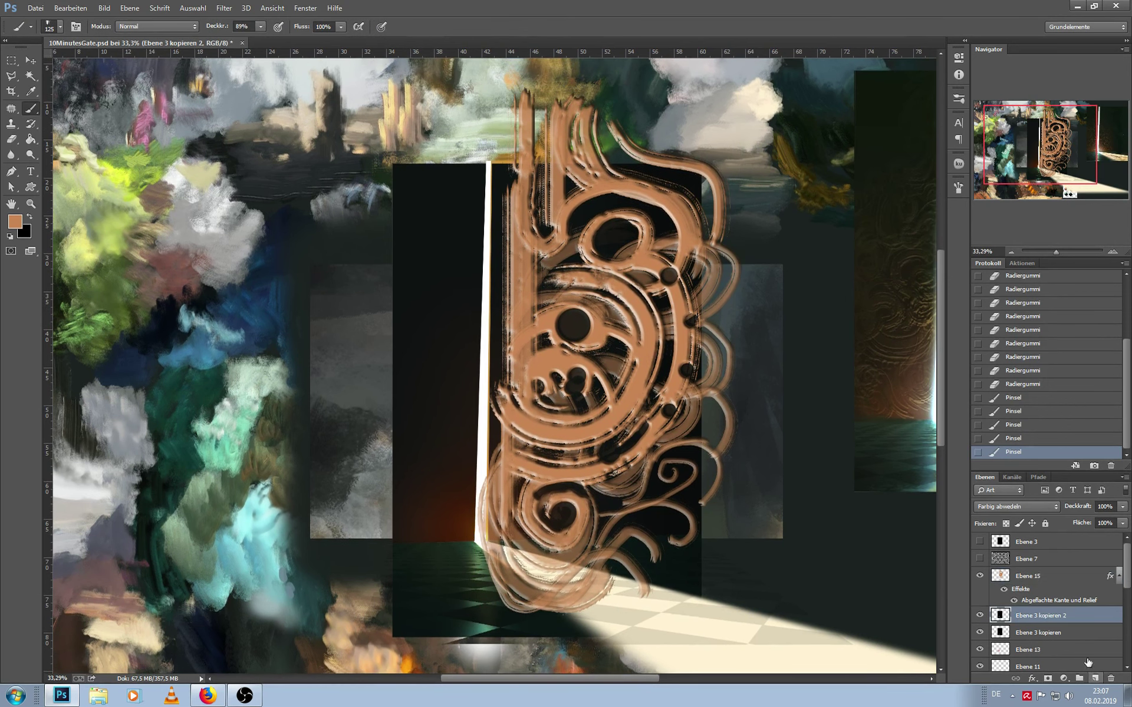
left_click(1094, 679)
left_click(1037, 576)
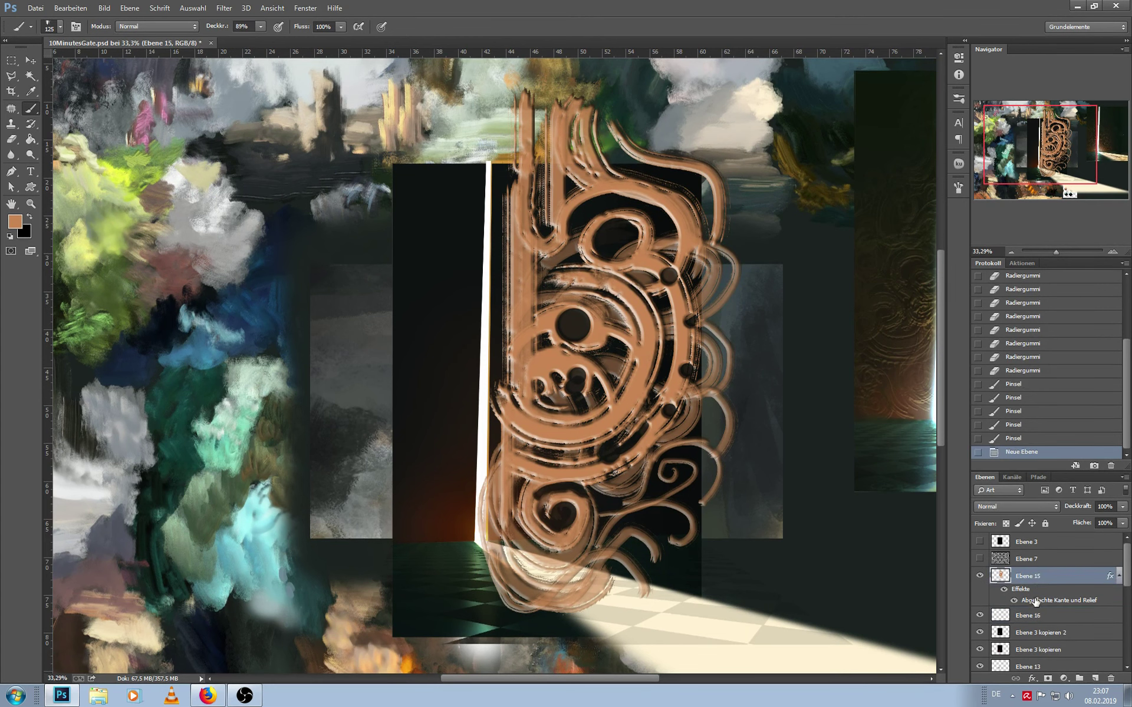
key("ctrl+e")
Shrink the ornament toward the door's lower left and move a duplicate up onto the upper door
key("ctrl+t")
scroll(905, 531, "up", 1)
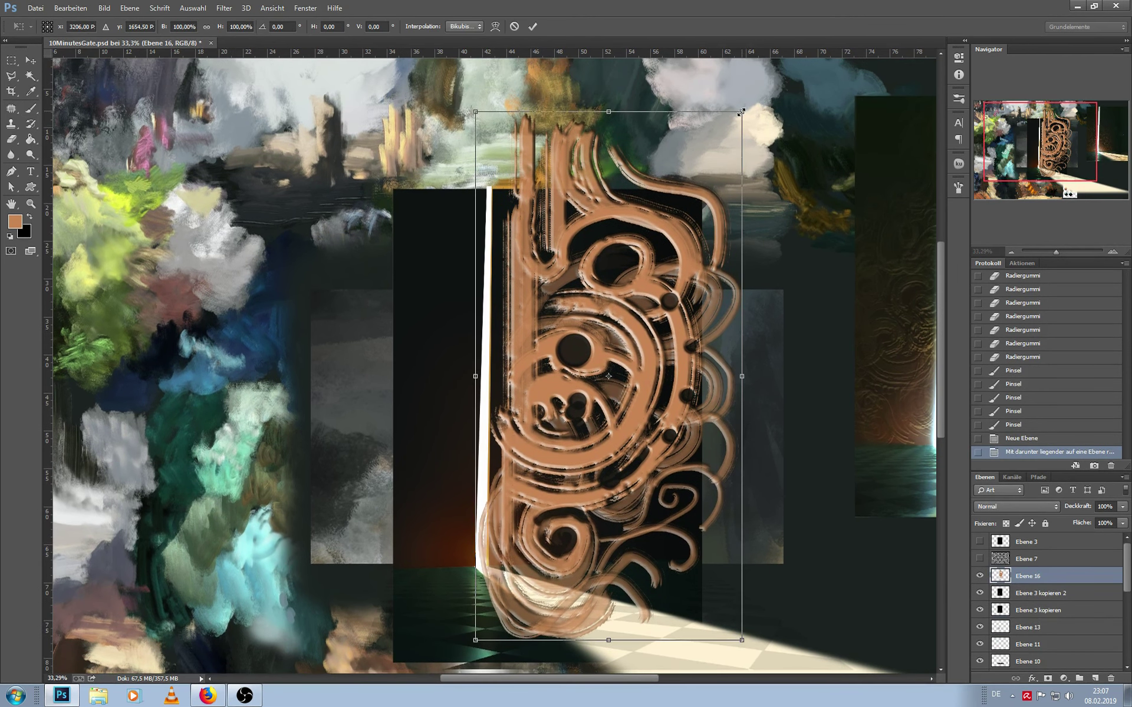
mouse_move(742, 112)
left_mouse_down()
mouse_move(663, 194)
mouse_move(629, 321)
left_mouse_up()
key("Return")
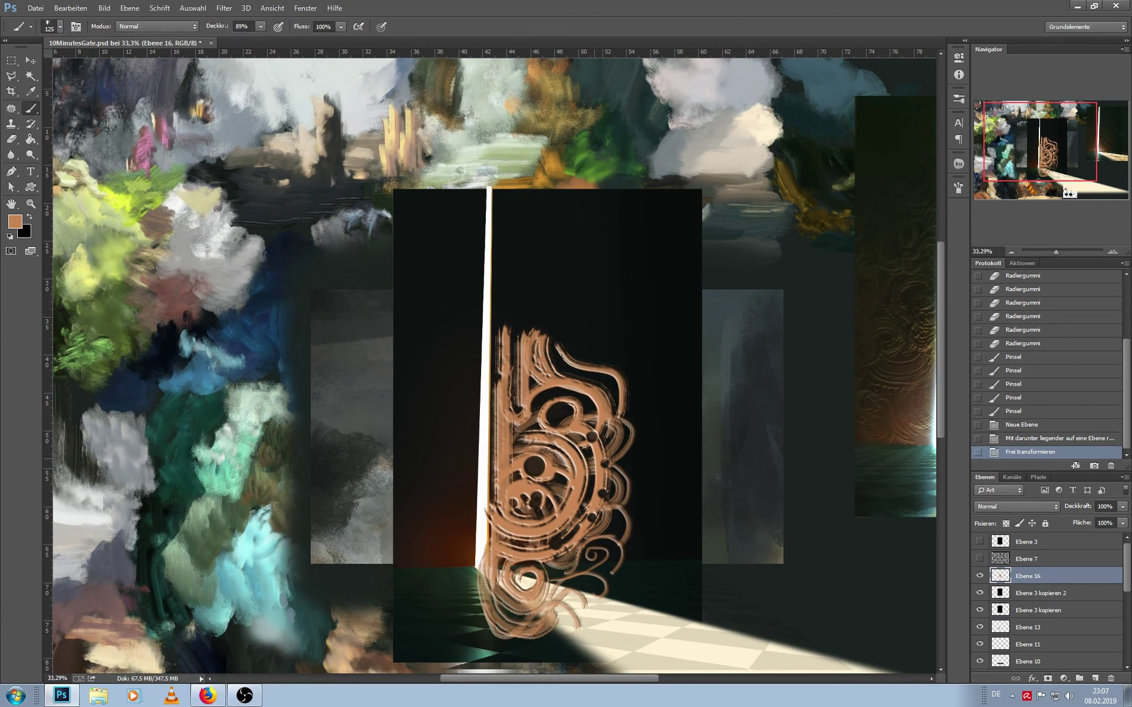
key("ctrl+j")
mouse_move(660, 487)
left_mouse_down()
mouse_move(660, 274)
mouse_move(631, 286)
mouse_move(653, 310)
left_mouse_up()
key("ctrl+t")
Warp the upper ornament copy and enlarge it to align with the door edge
right_click(564, 314)
left_click(590, 405)
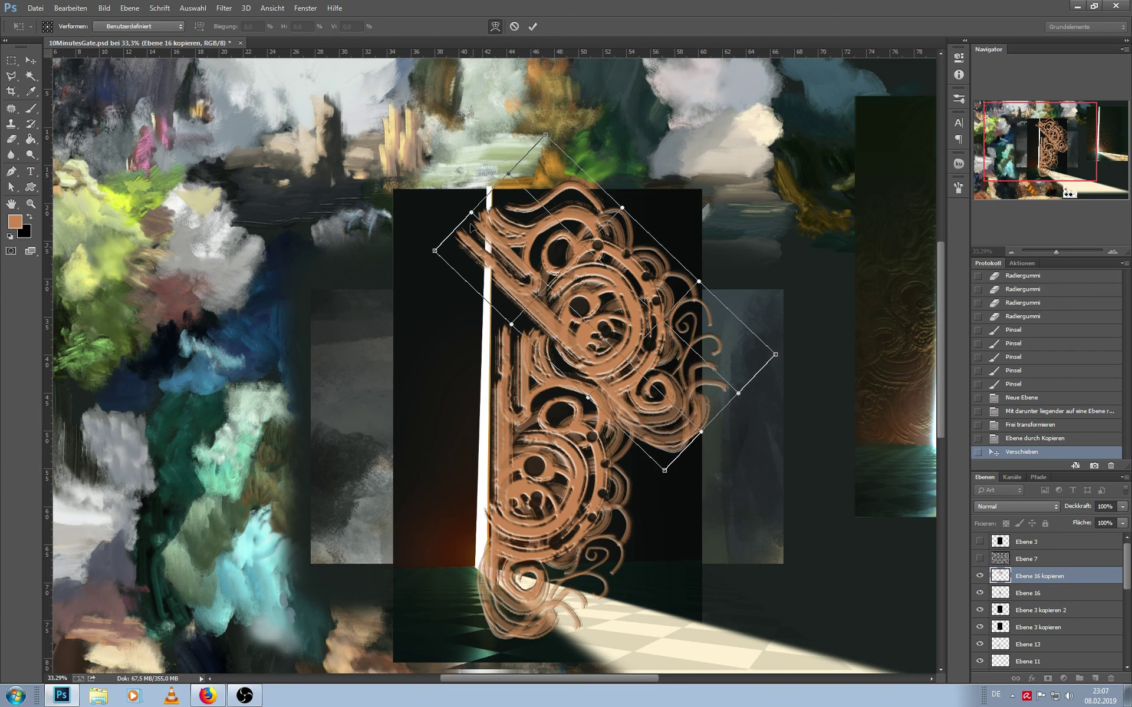
left_click_drag(471, 227, 492, 177)
left_click_drag(649, 259, 688, 292)
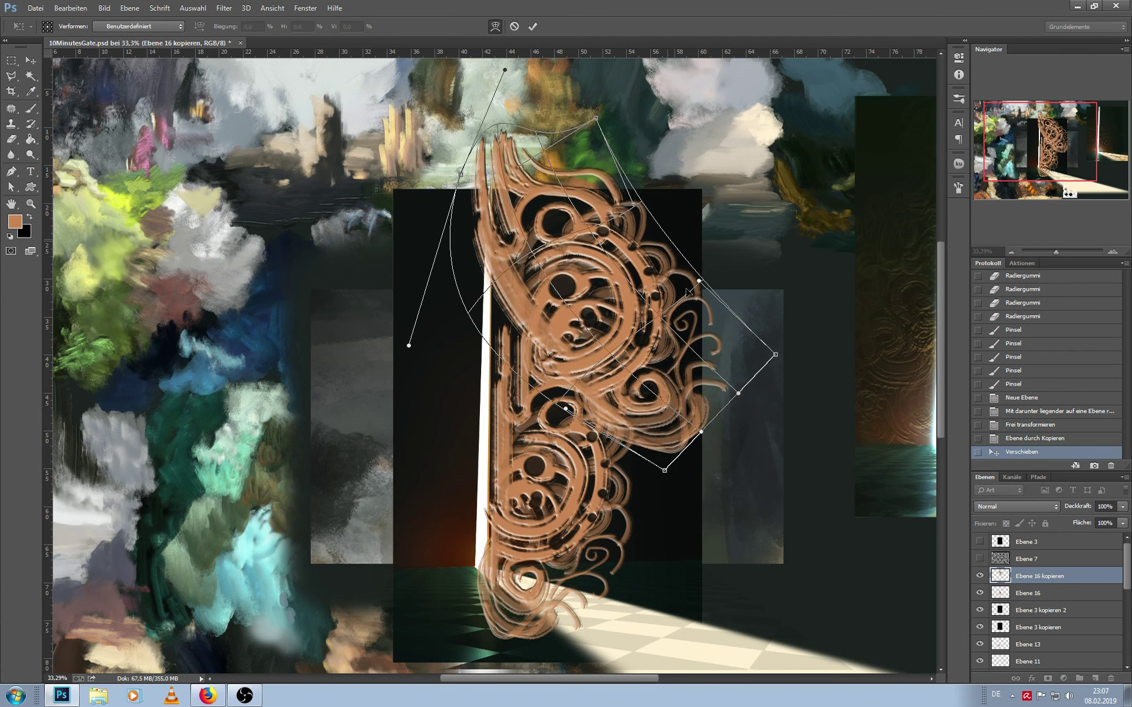
left_click_drag(557, 396, 519, 466)
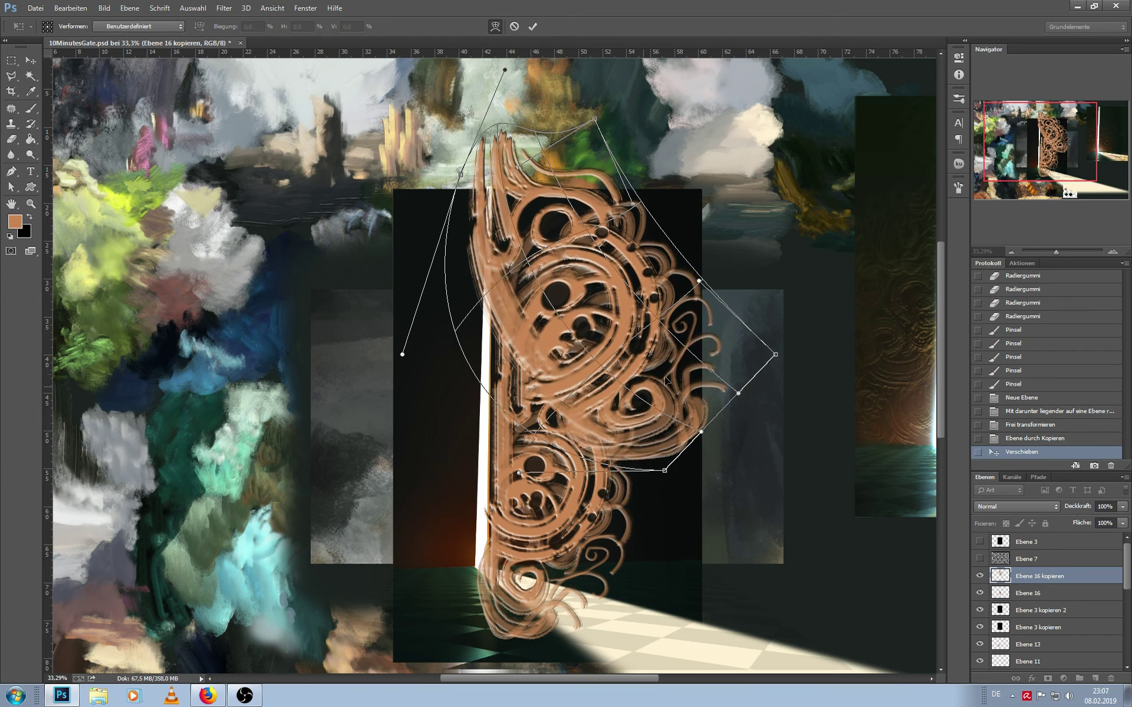
key("b")
key("ctrl+t")
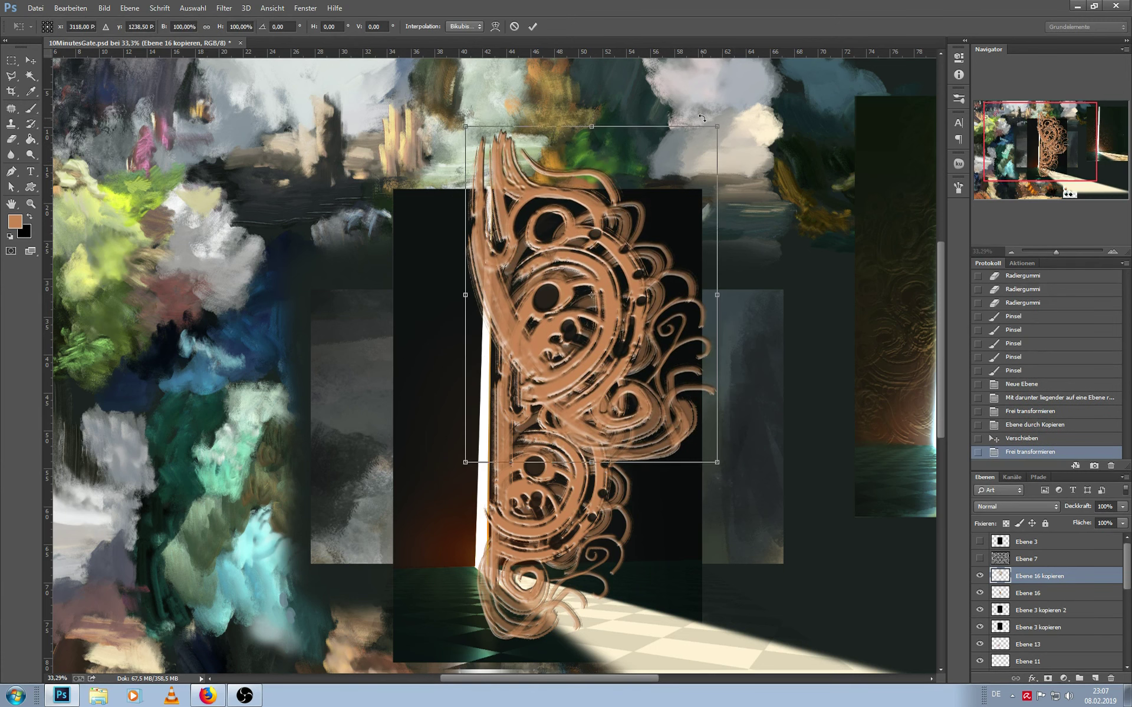
left_click_drag(662, 172, 641, 162)
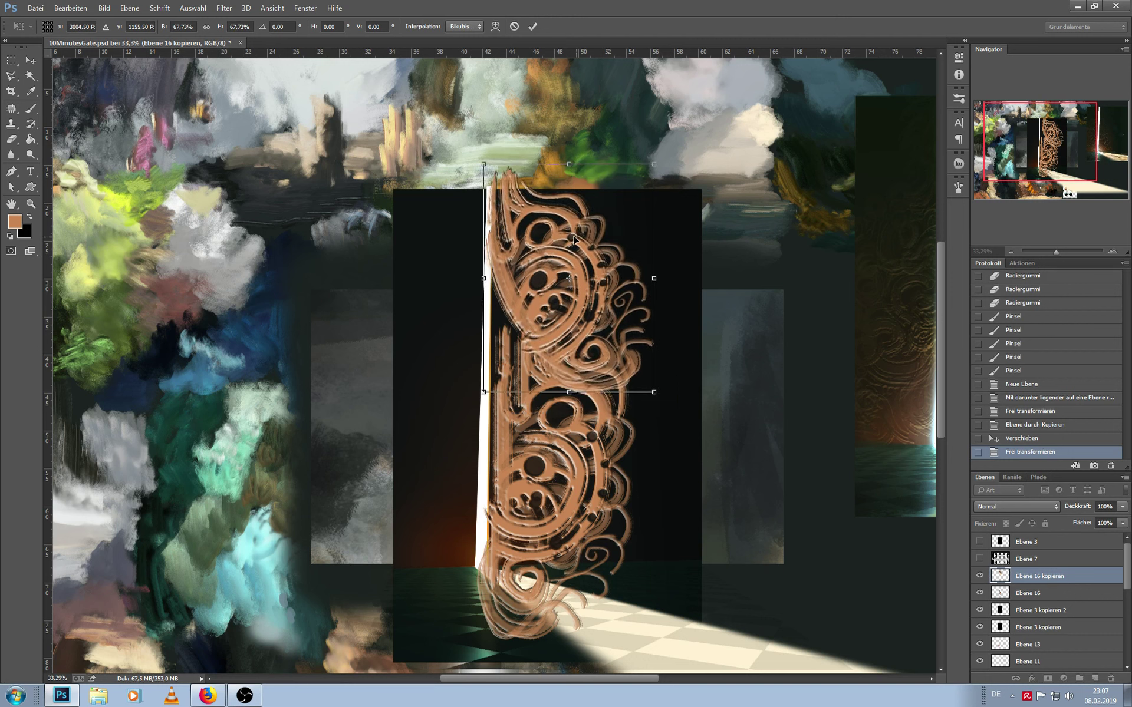
key("Return")
Duplicate the ornament, move it down-right, mirror it horizontally and rotate it about 64 degrees
key("ctrl+j")
left_click_drag(575, 281, 655, 488)
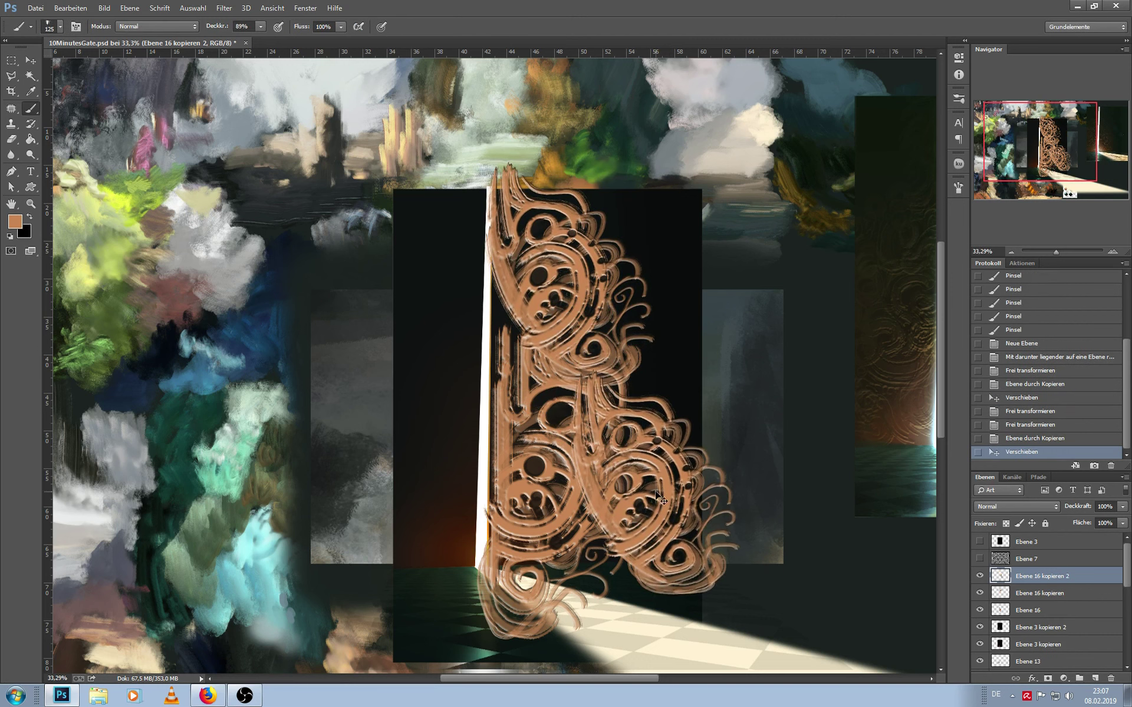
key("ctrl+t")
right_click(683, 470)
left_click(729, 646)
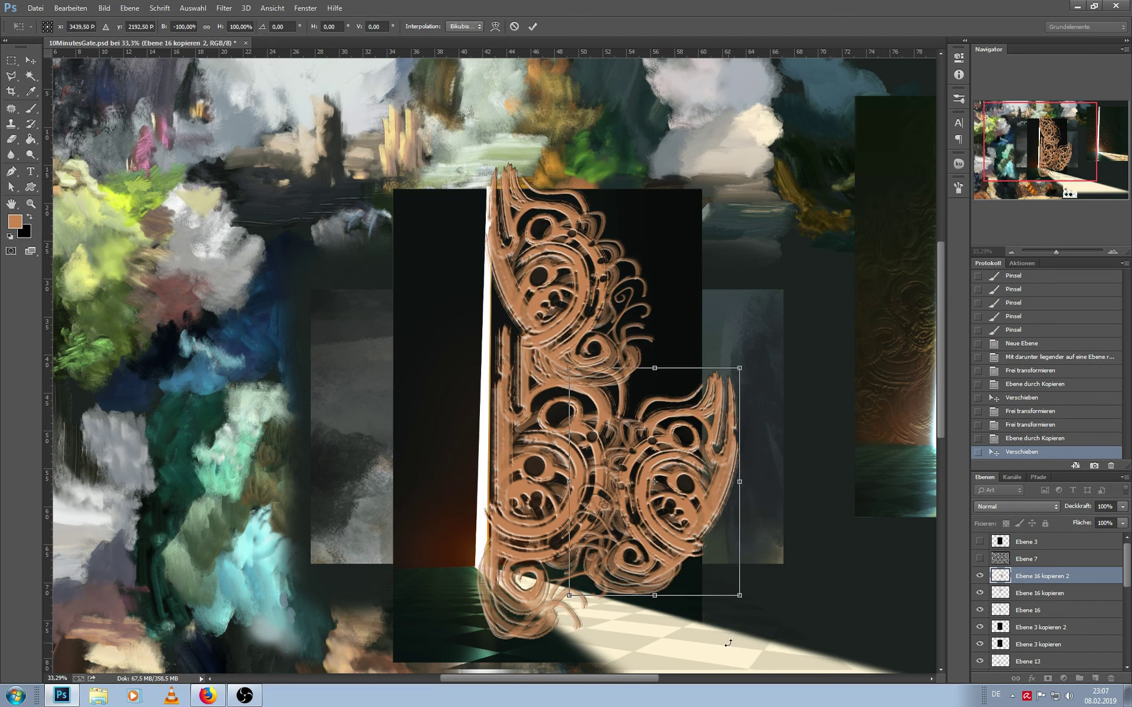
mouse_move(805, 409)
left_mouse_down()
mouse_move(763, 468)
mouse_move(756, 462)
left_mouse_up()
Warp the mirrored copy into a flourish curving across the lower door
right_click(710, 571)
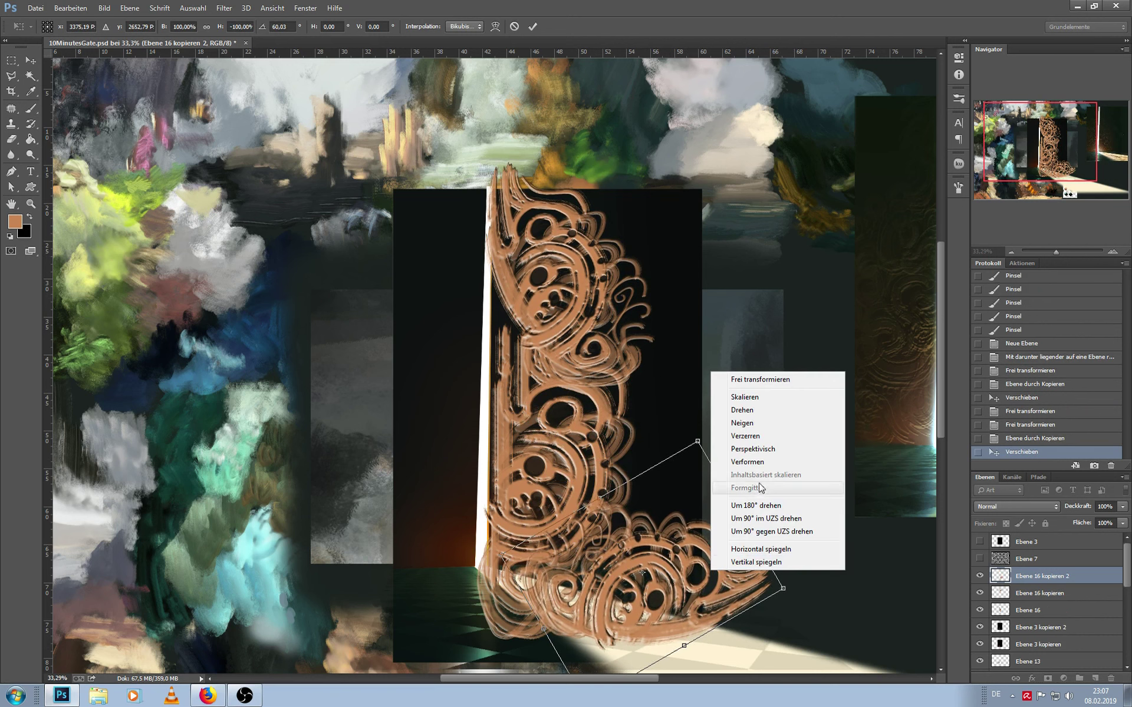
left_click(747, 462)
mouse_move(645, 633)
left_mouse_down()
mouse_move(635, 604)
mouse_move(588, 617)
mouse_move(516, 600)
left_mouse_up()
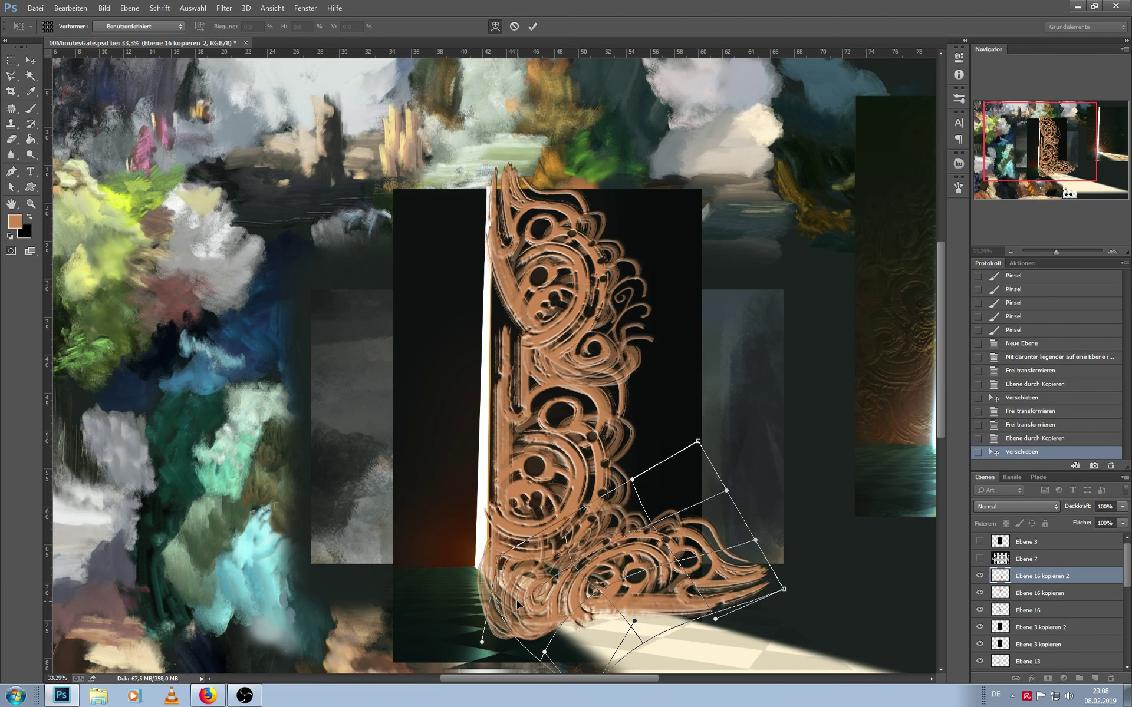
left_click_drag(739, 564, 675, 591)
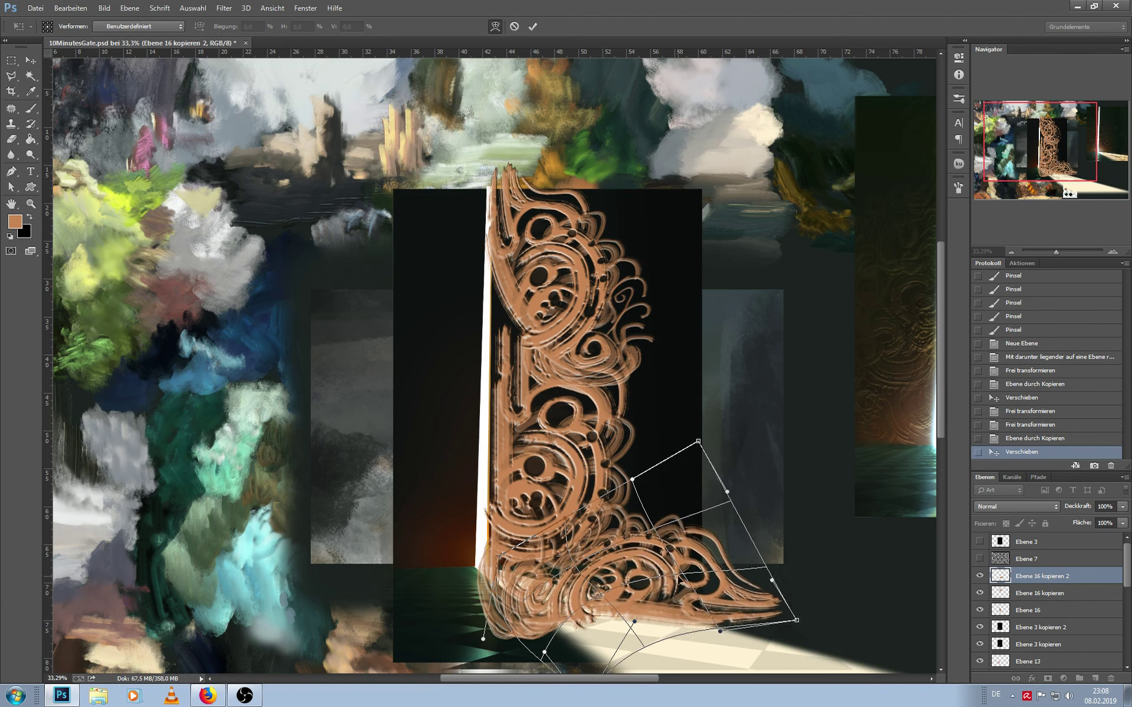
left_click_drag(796, 620, 811, 577)
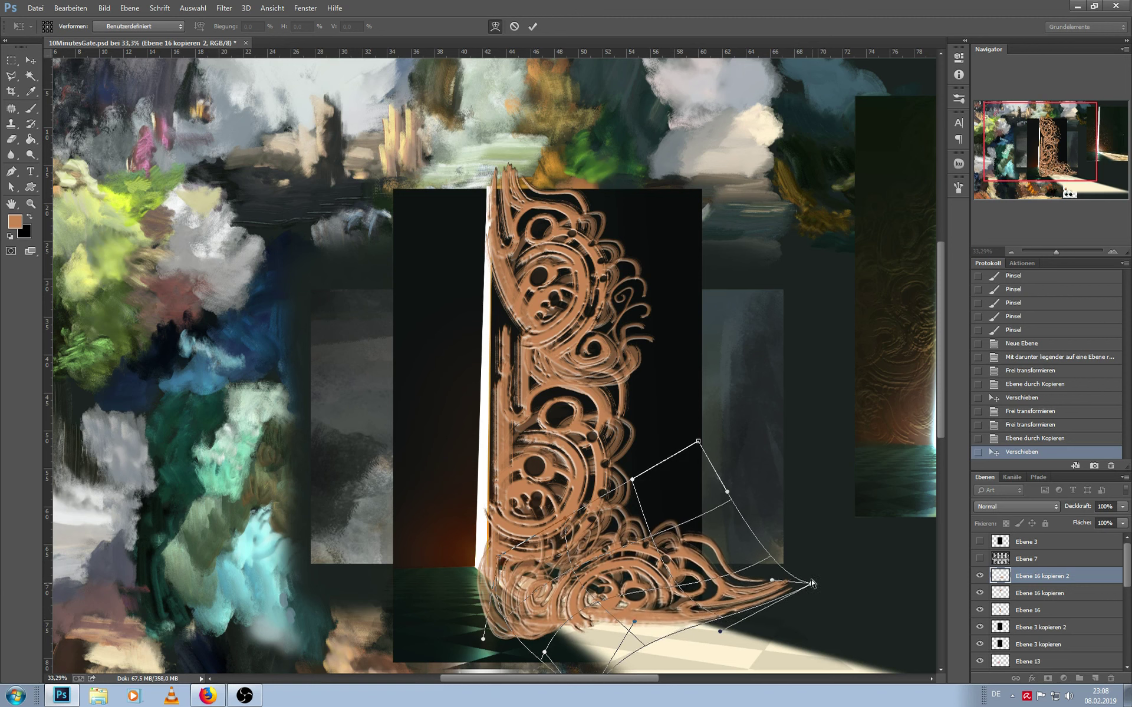
Apply the warp, merge the ornament copies into Ebene 16, and move it higher
key("b")
key("Return")
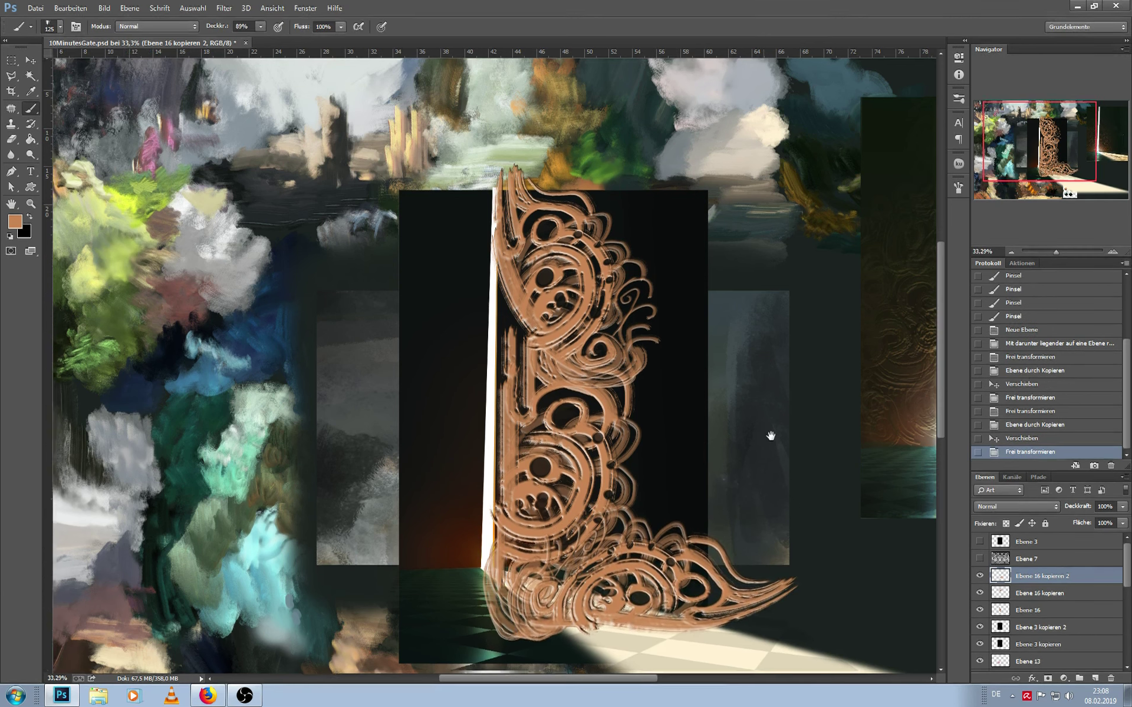
key("ctrl+e")
key("ctrl+e")
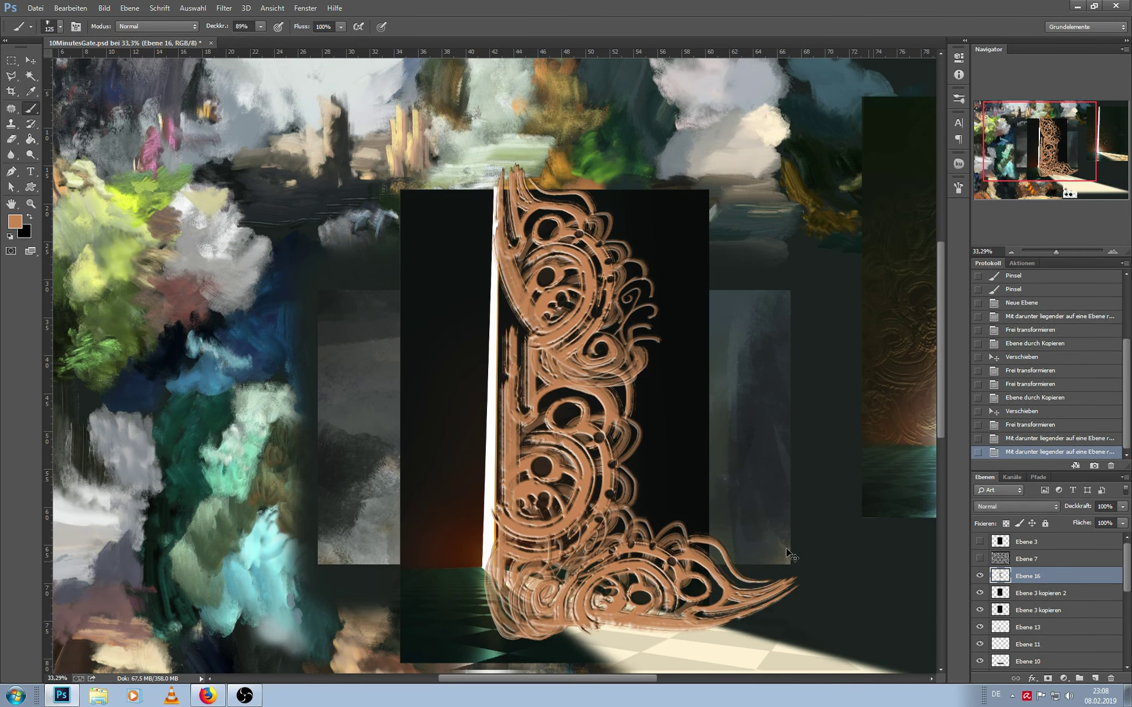
left_click_drag(600, 501, 611, 392)
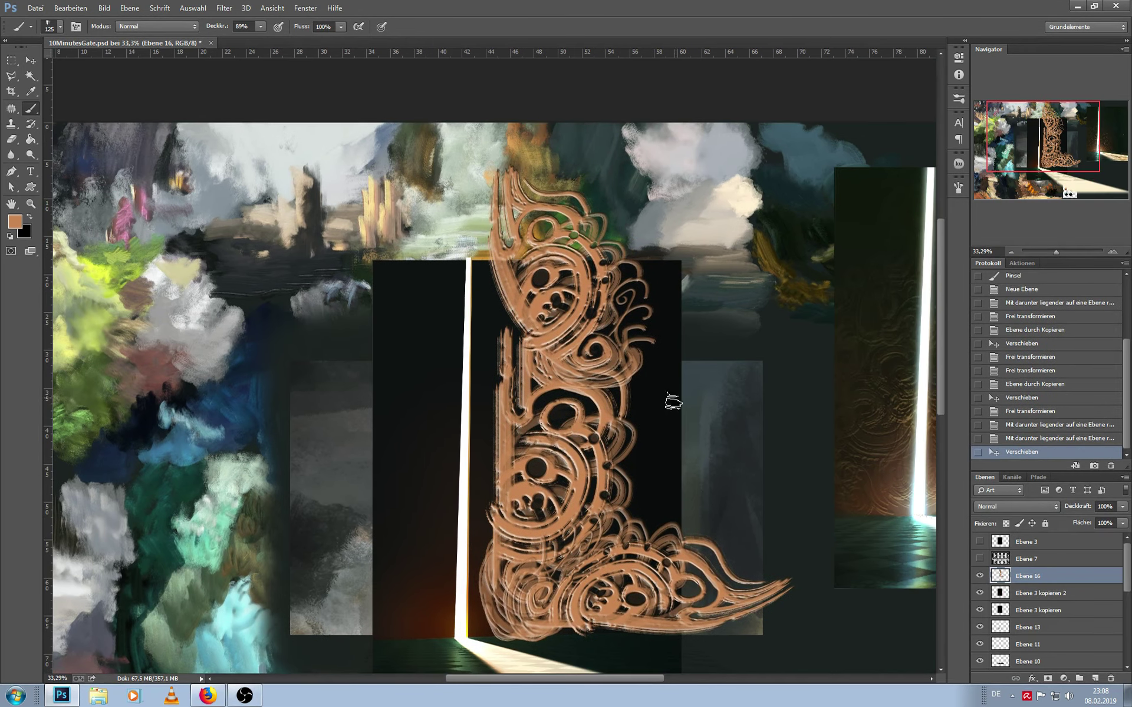
Scale the combined ornament to about 78% and narrow it slightly to fit the door panel
key("ctrl+t")
left_click_drag(796, 166, 731, 263)
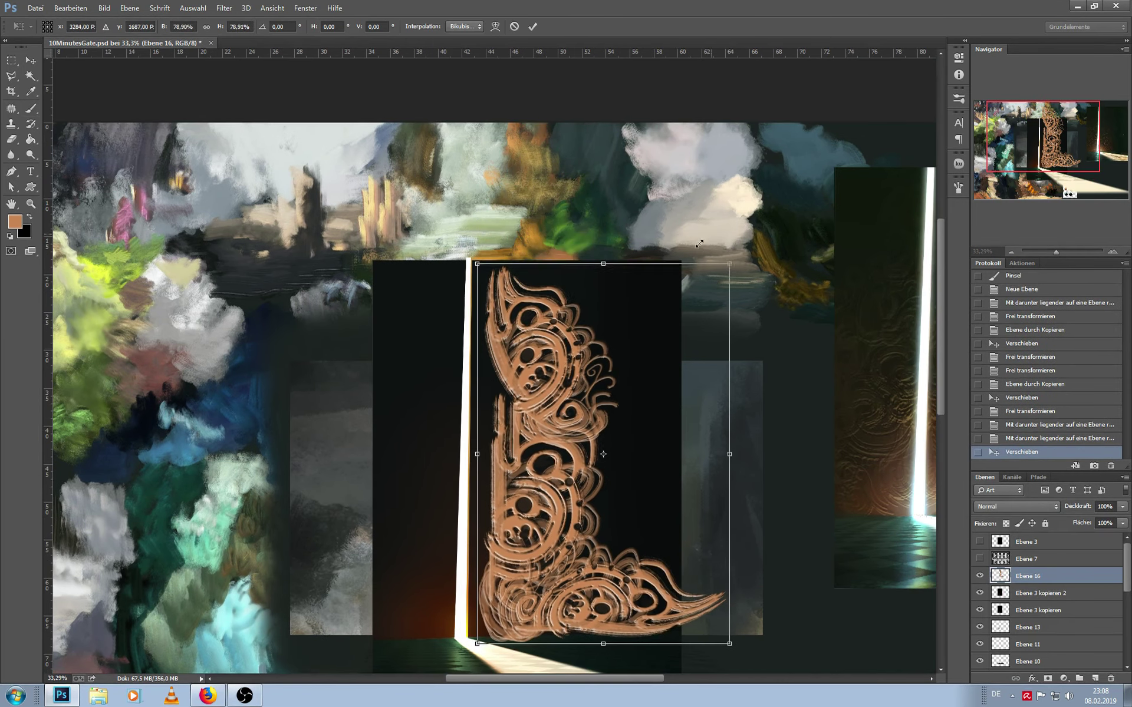
left_click_drag(623, 358, 609, 350)
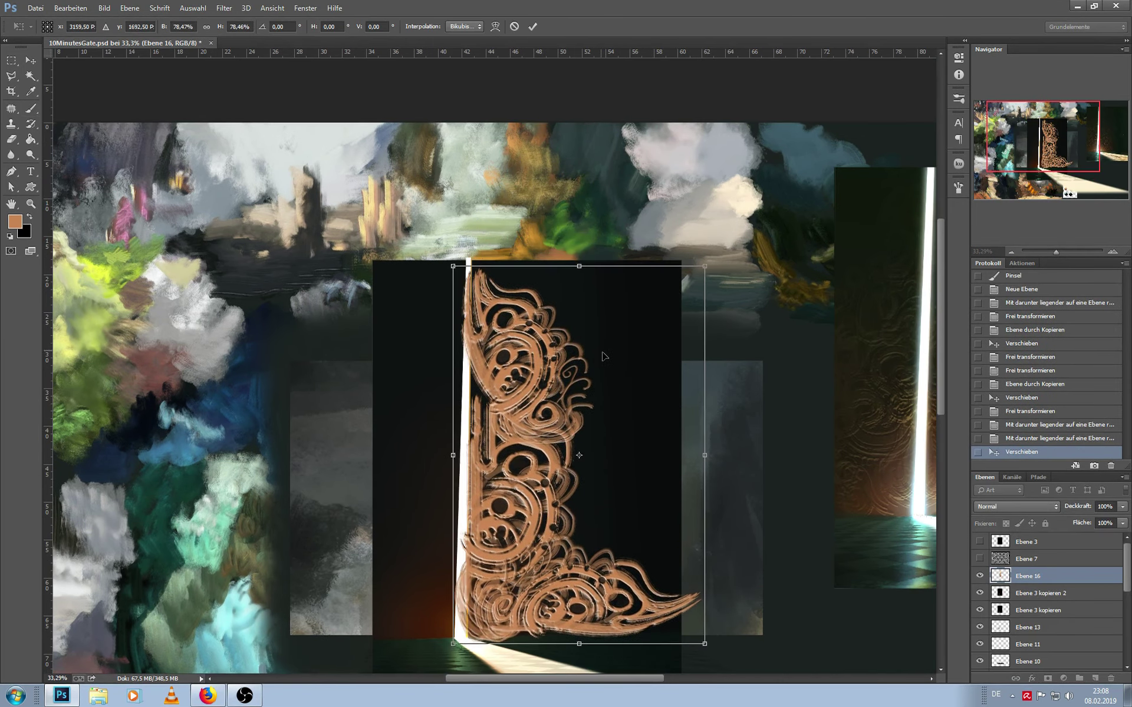
left_click_drag(715, 448, 703, 448)
key("Return")
left_click_drag(667, 522, 705, 461)
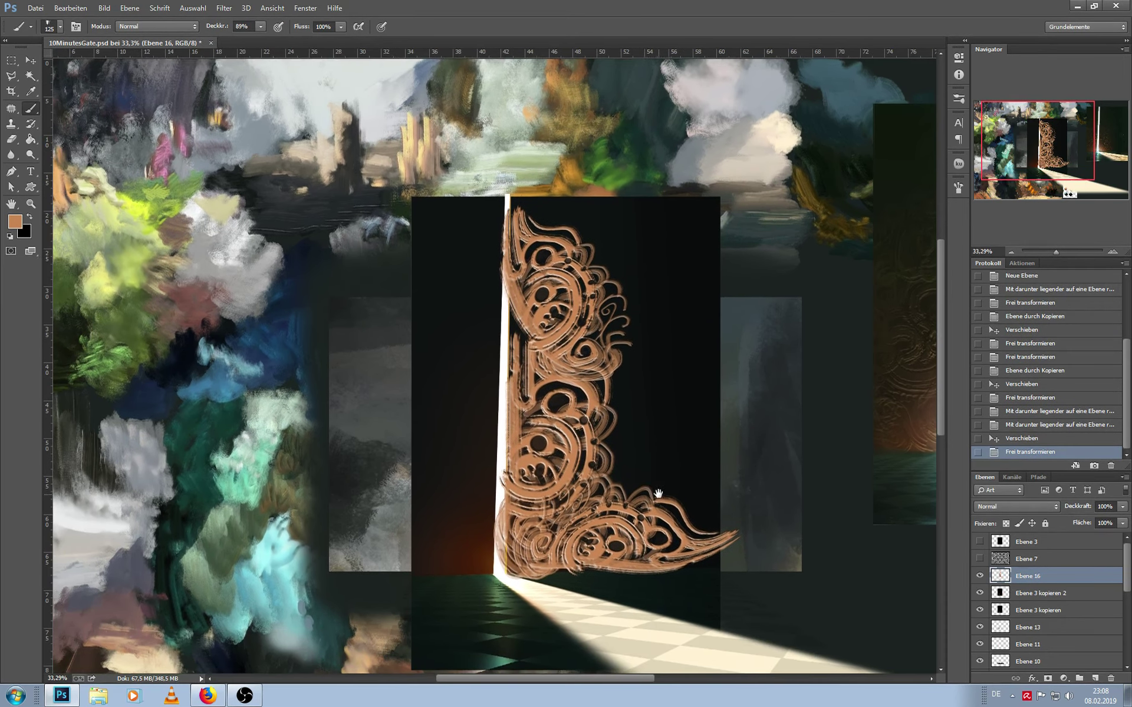
Mirror a copy of the ornament horizontally onto the left door panel and merge it into Ebene 16
key("ctrl+j")
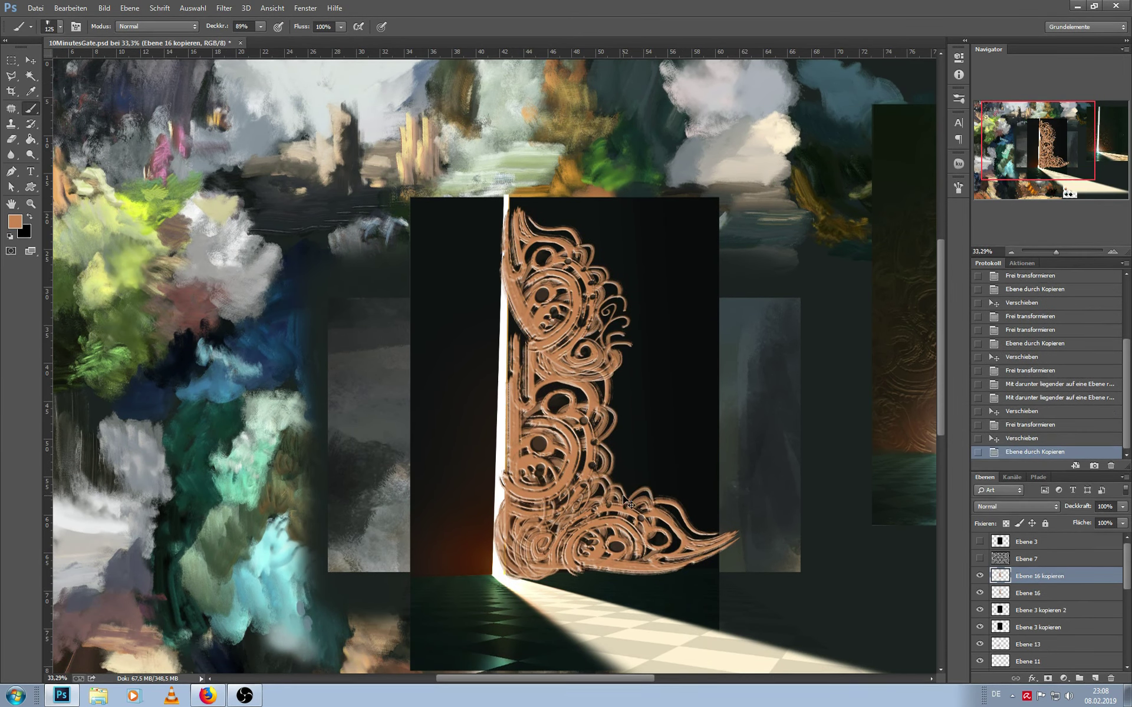
key("ctrl+t")
right_click(596, 492)
left_click(656, 475)
left_click_drag(634, 489, 412, 489)
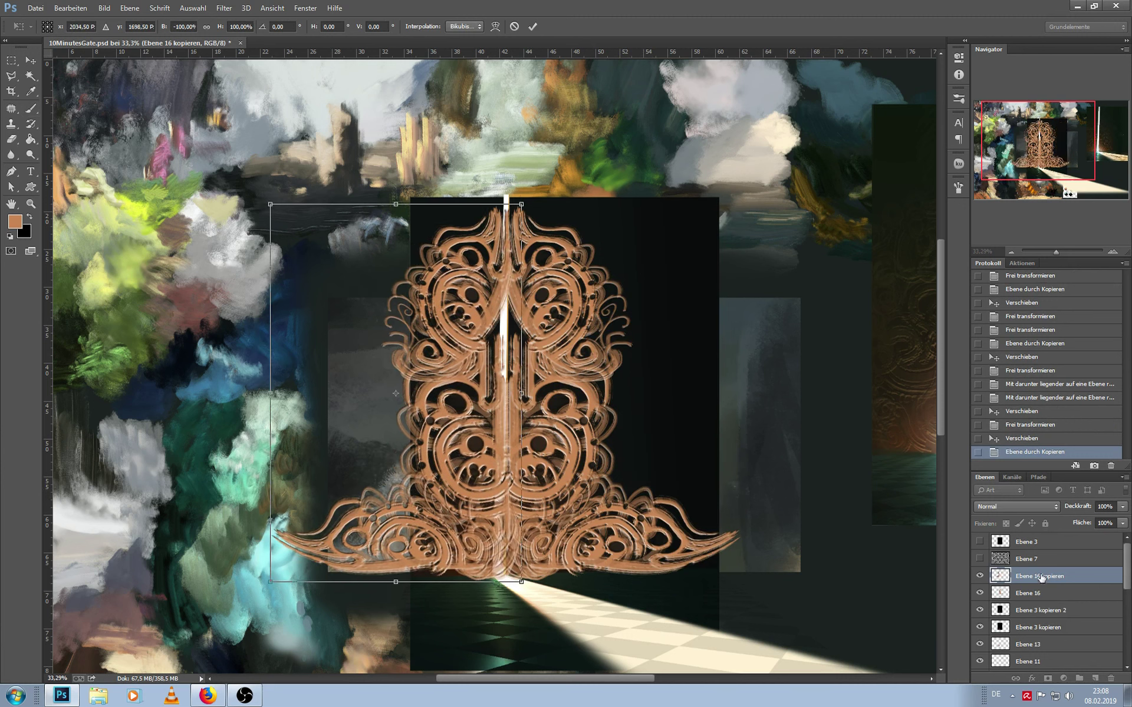
key("Return")
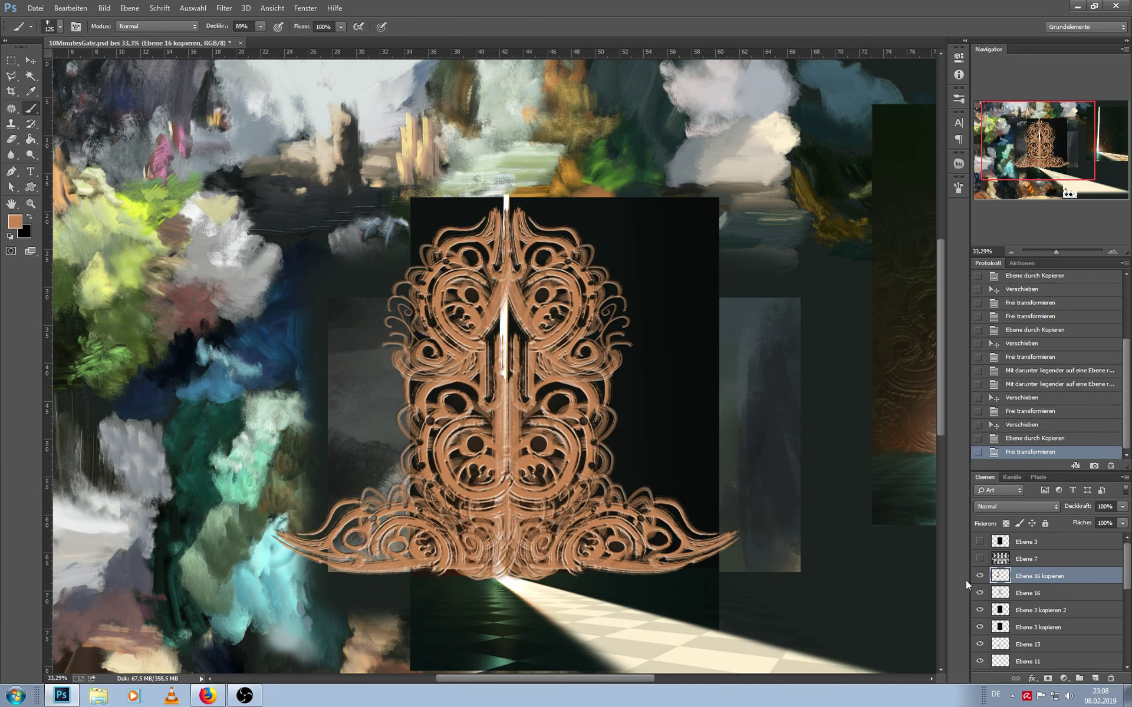
key("ctrl+e")
Keep a hidden backup duplicate of the ornament layer and reselect the original
key("ctrl+j")
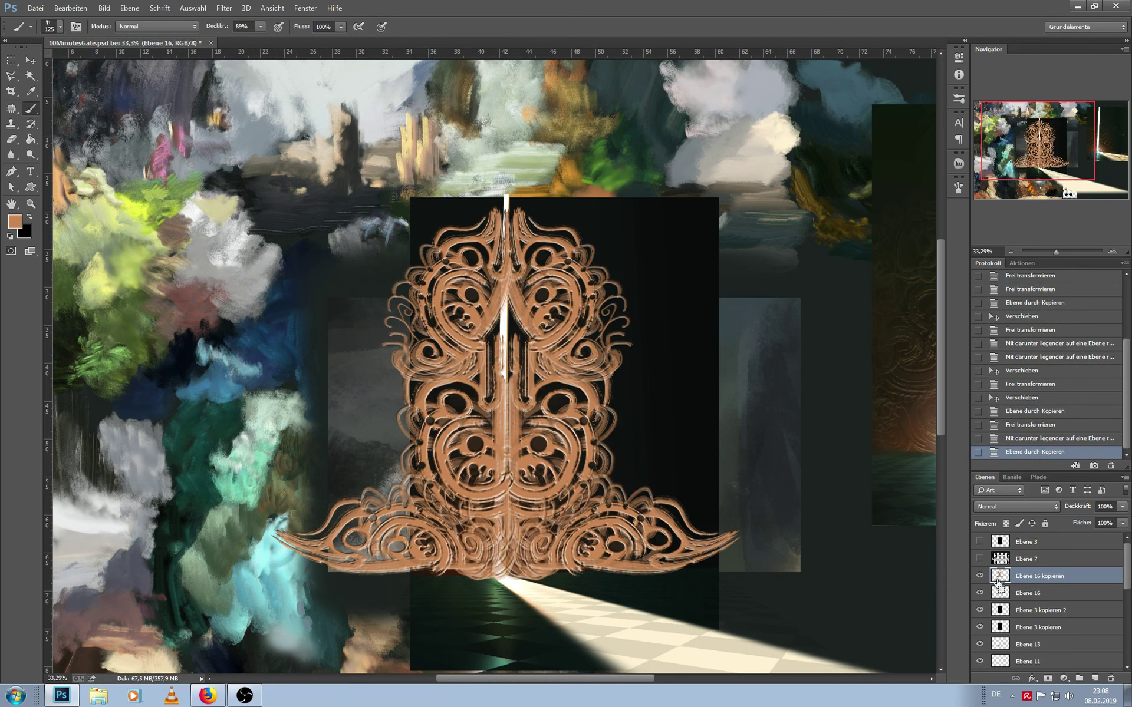
left_click(979, 576)
left_click(1037, 593)
Distort the ornament's corners so its top edge pulls inward
key("ctrl+t")
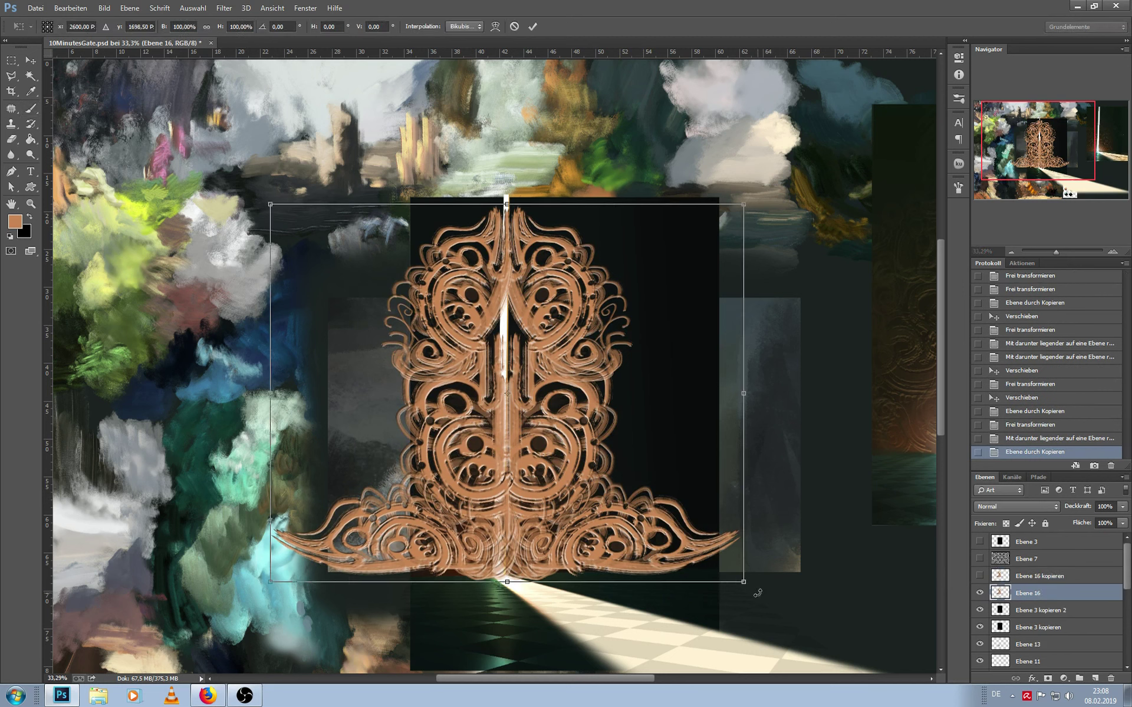
left_click_drag(744, 588, 750, 576)
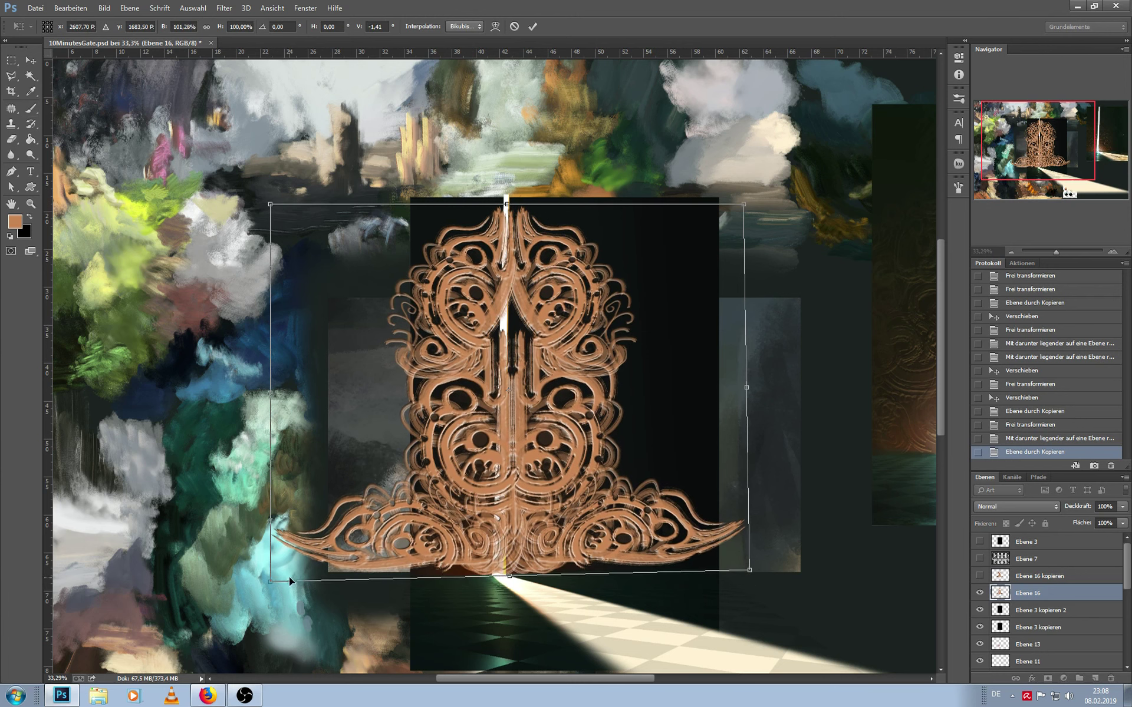
left_click_drag(271, 585, 266, 574)
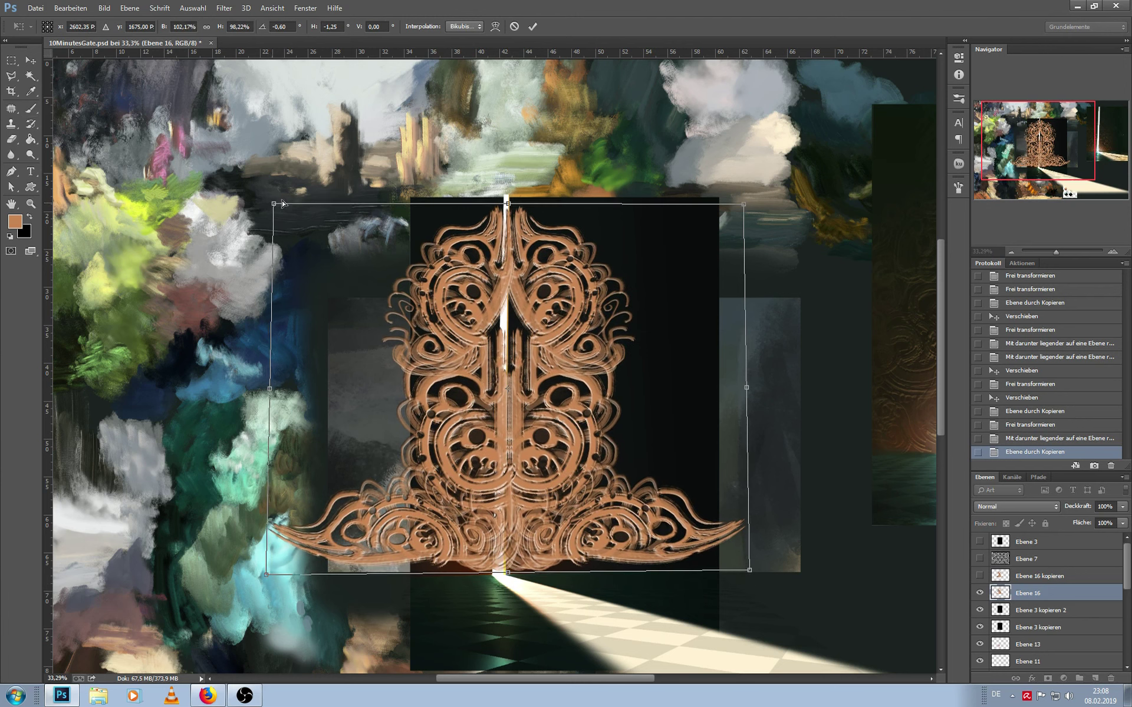
left_click_drag(270, 204, 293, 201)
left_click_drag(744, 206, 720, 203)
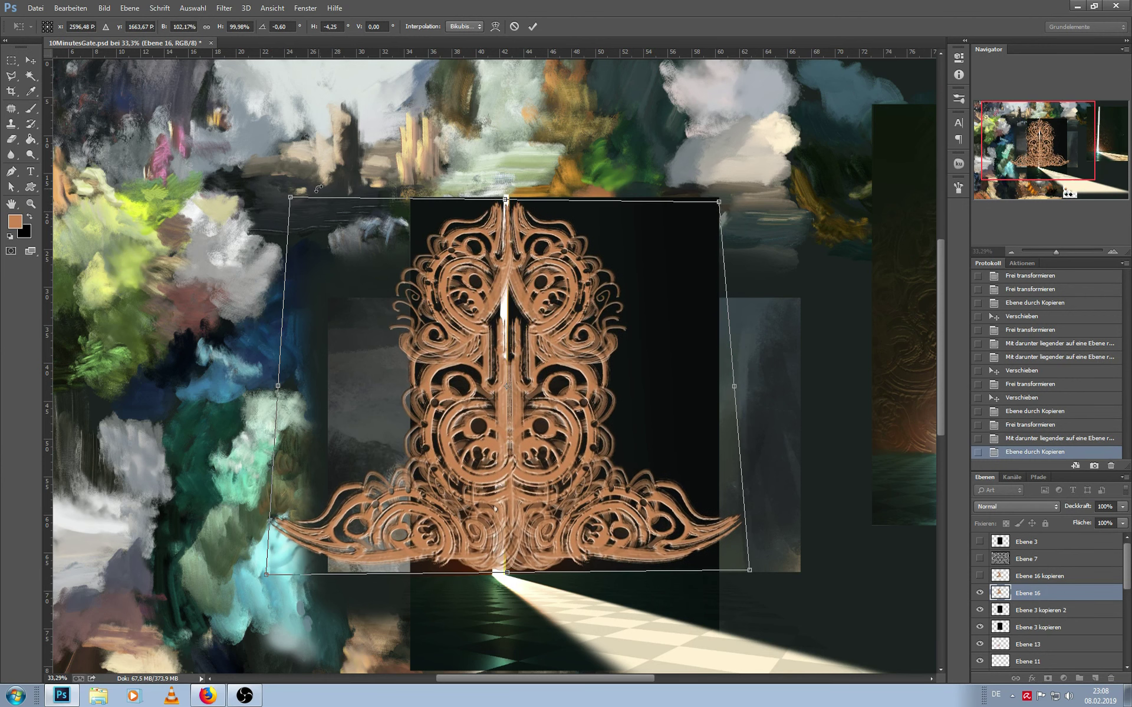
left_click_drag(292, 201, 288, 197)
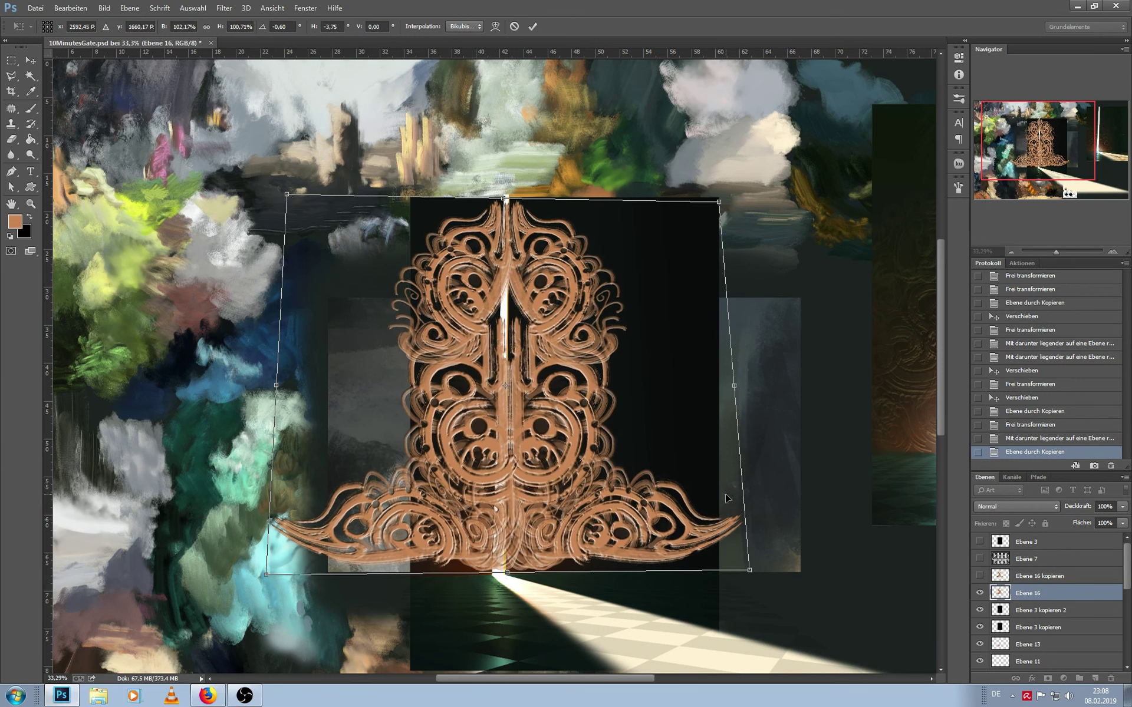
left_click_drag(757, 573, 752, 572)
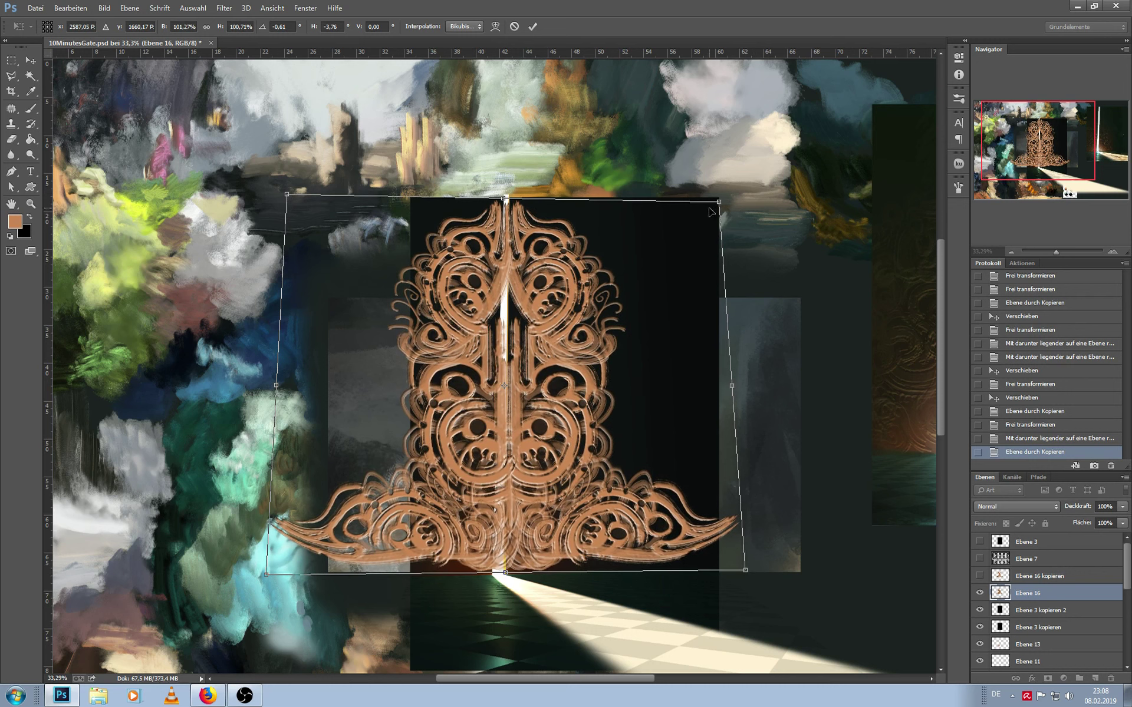
Refine the taper, narrowing the top further and nudging the ornament slightly down
left_click_drag(715, 202, 704, 197)
left_click_drag(294, 197, 301, 196)
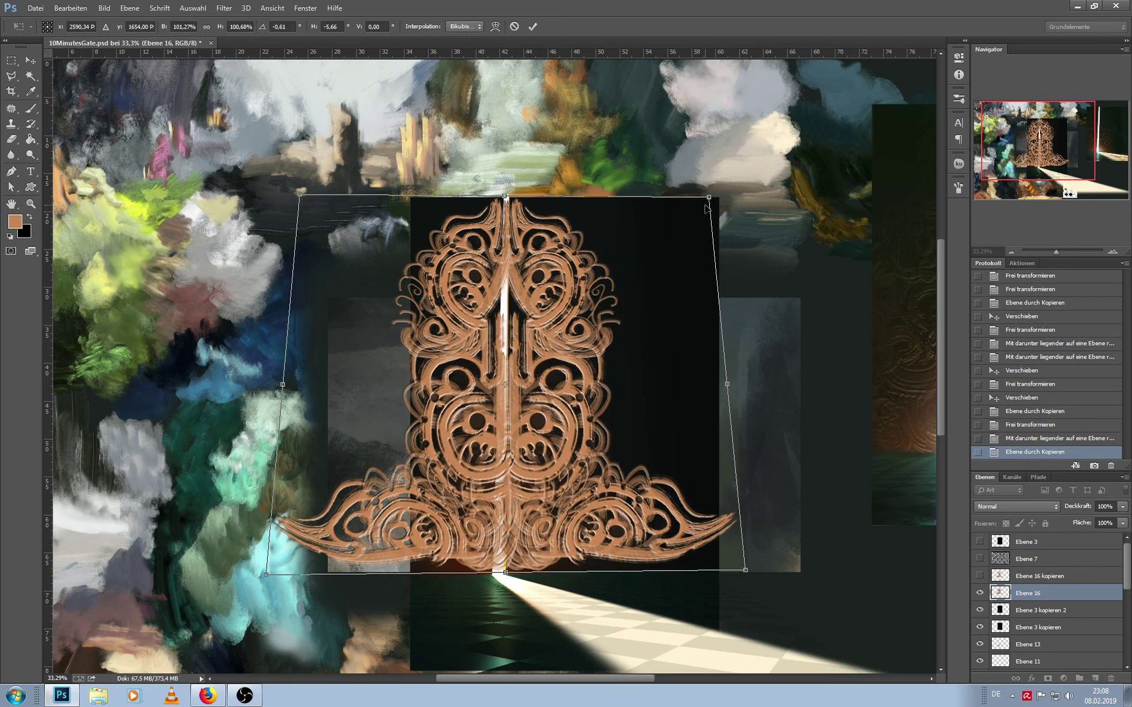
left_click_drag(708, 198, 695, 215)
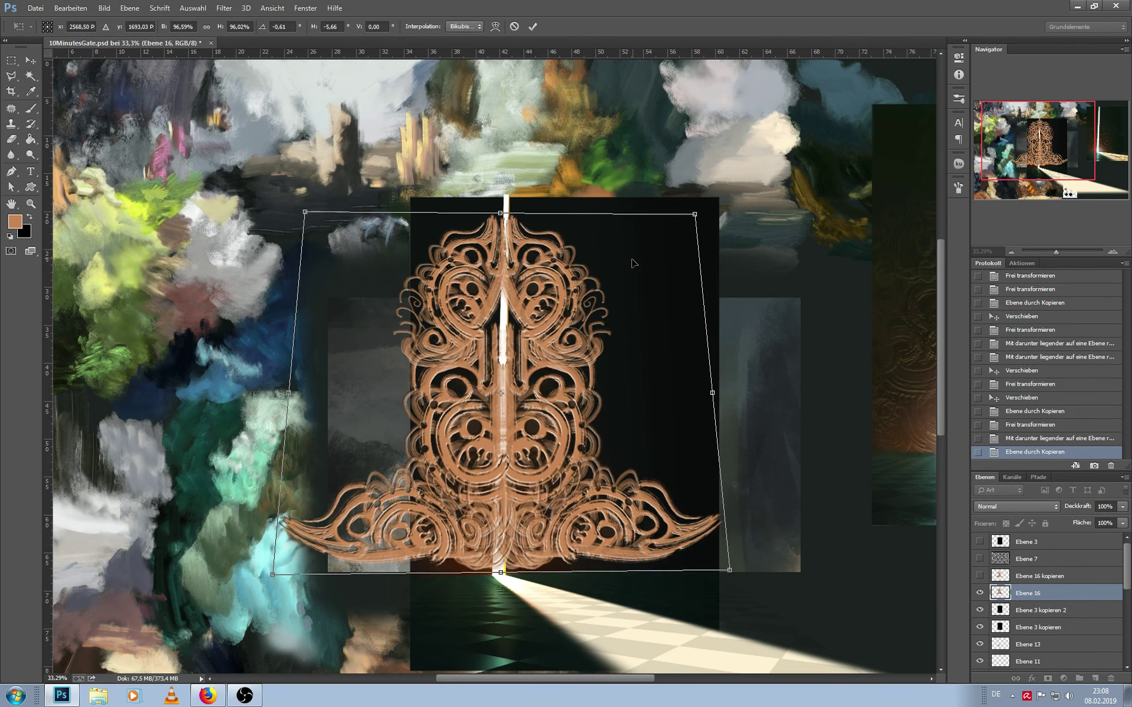
left_click_drag(629, 265, 620, 268)
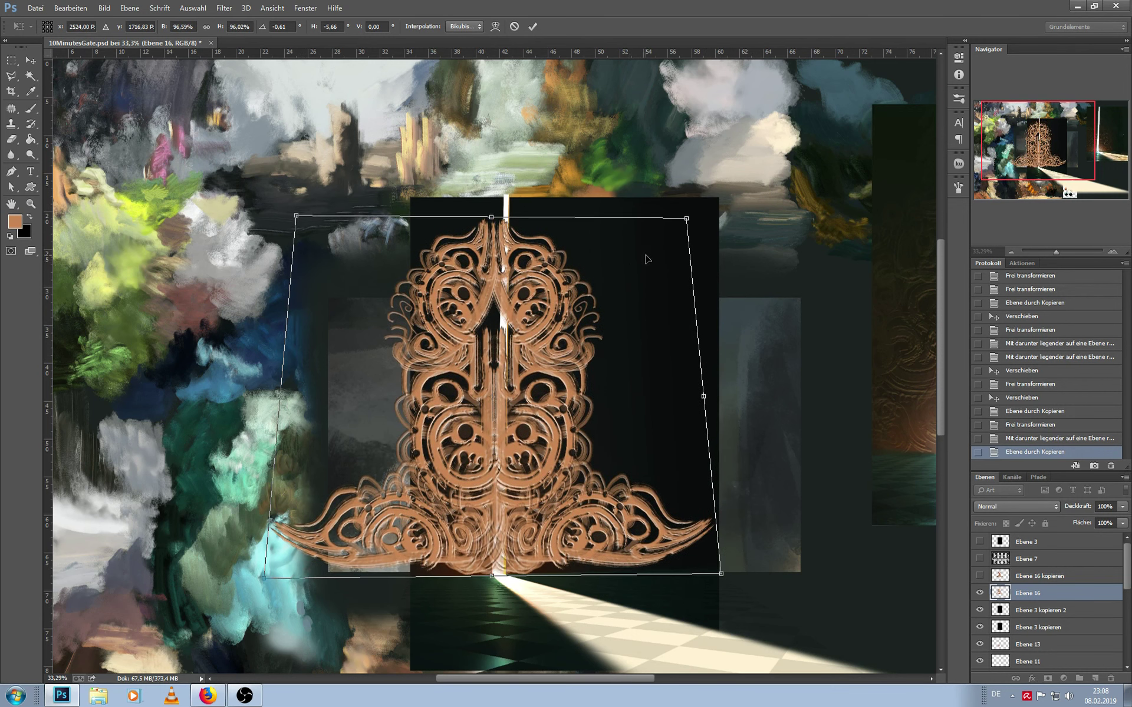
left_click_drag(505, 220, 503, 217)
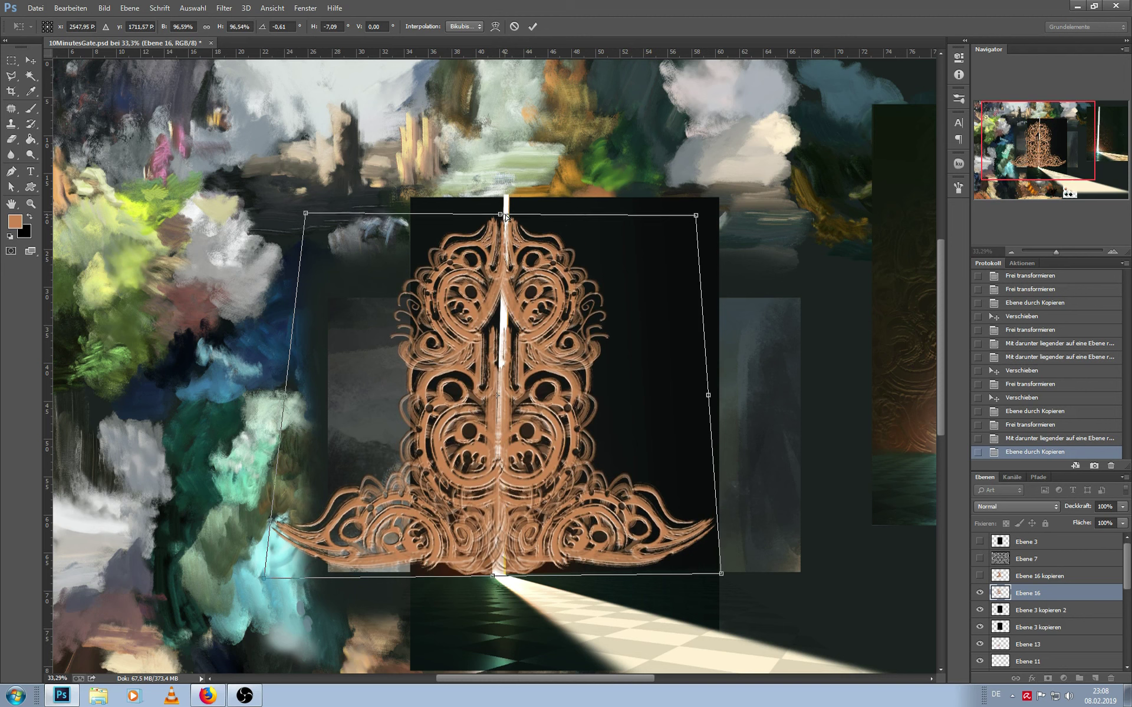
left_click_drag(305, 213, 309, 207)
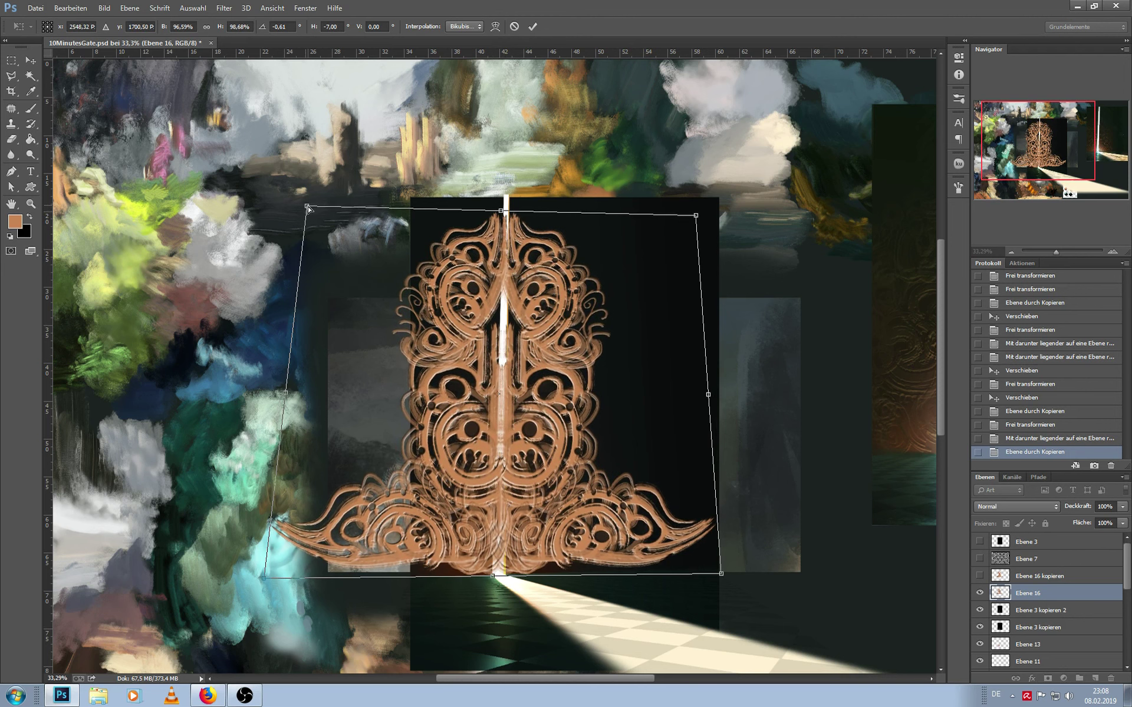
left_click_drag(674, 429, 675, 434)
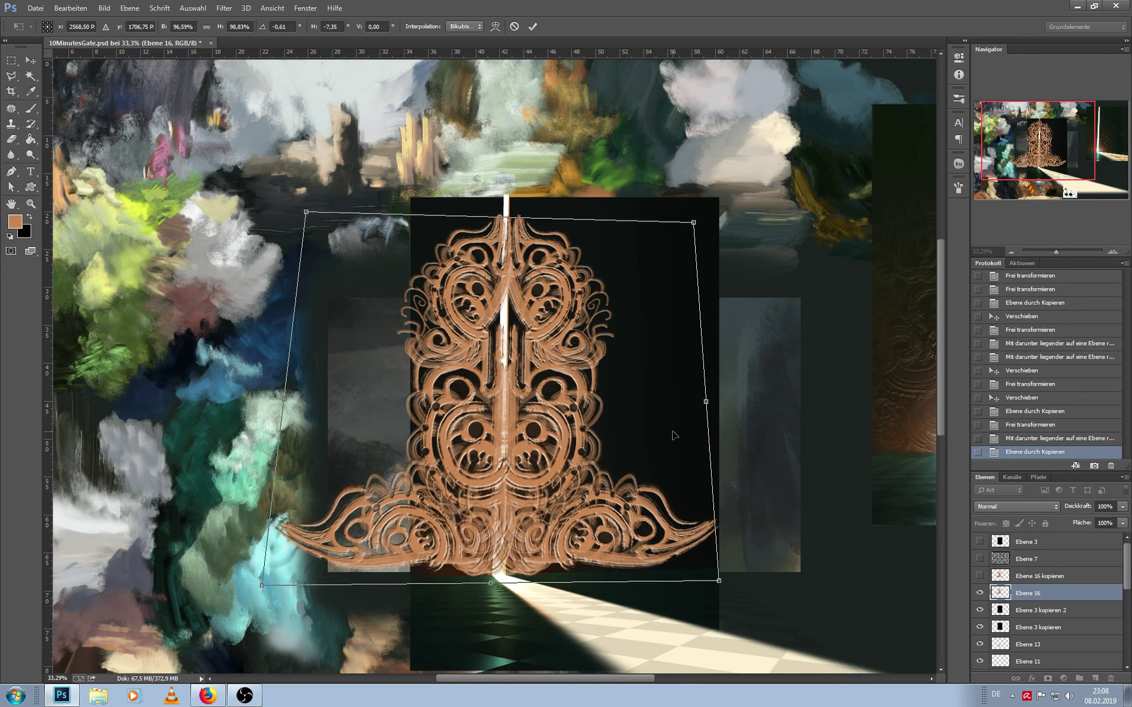
Commit the distortion and move Ebene 16 below Ebene 11, then below Ebene 8
key("b")
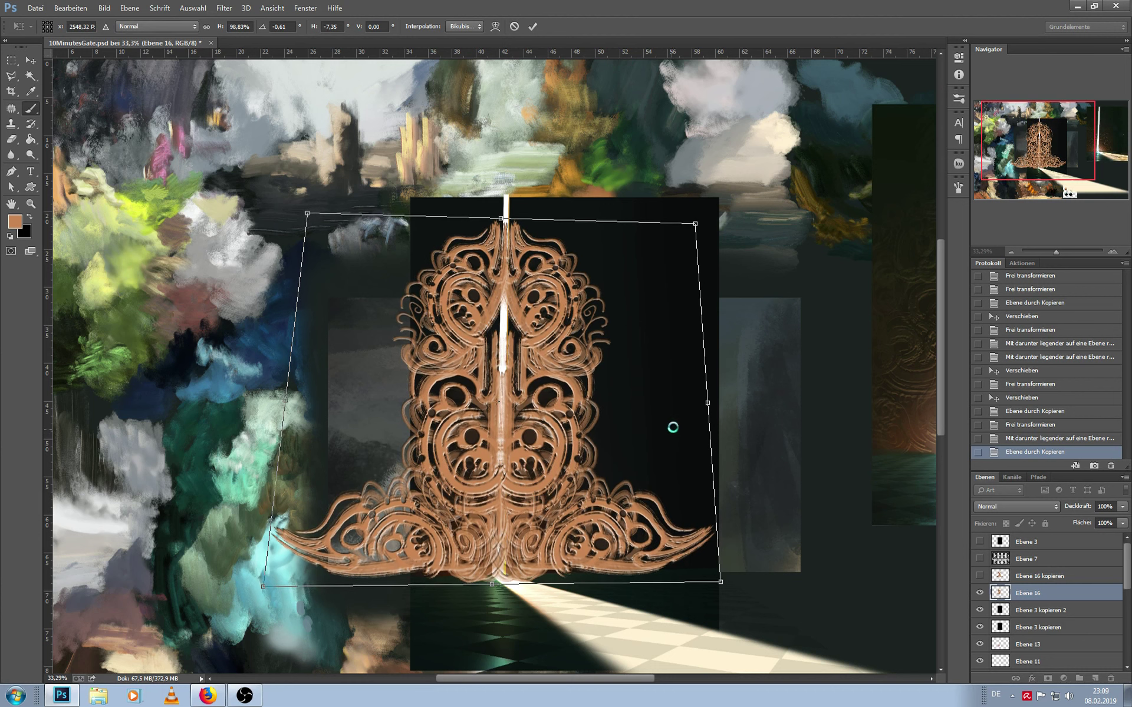
scroll(675, 429, "down", 2)
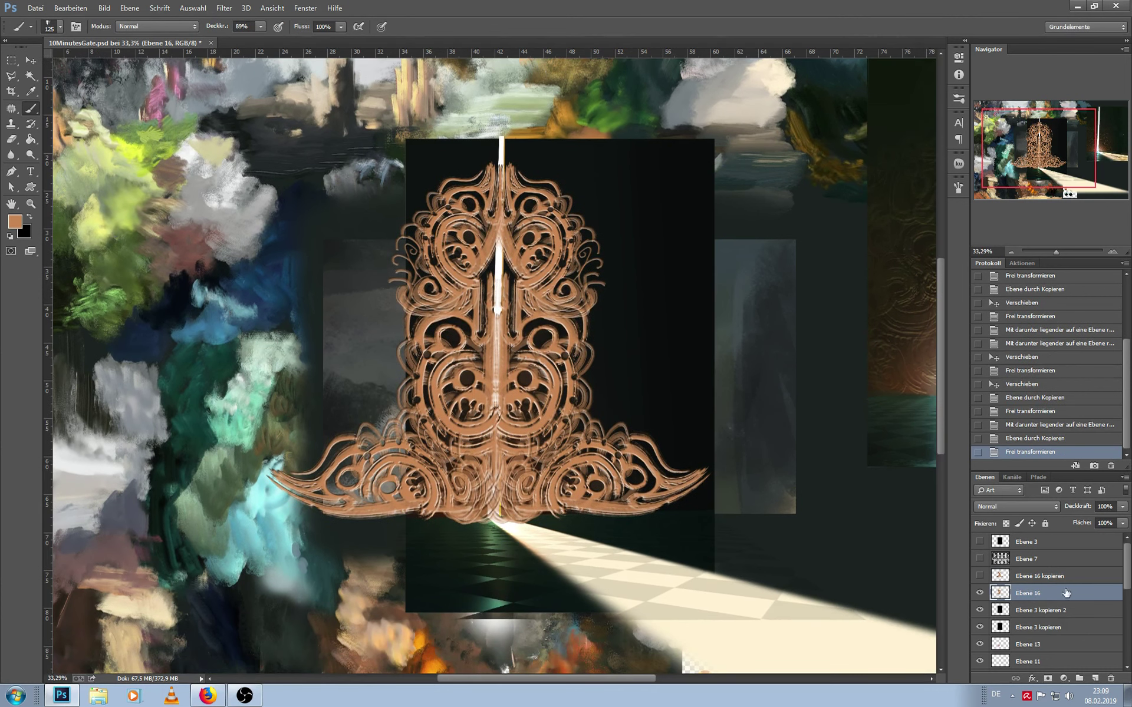
scroll(1127, 576, "down", 1)
left_click_drag(1043, 573, 1041, 656)
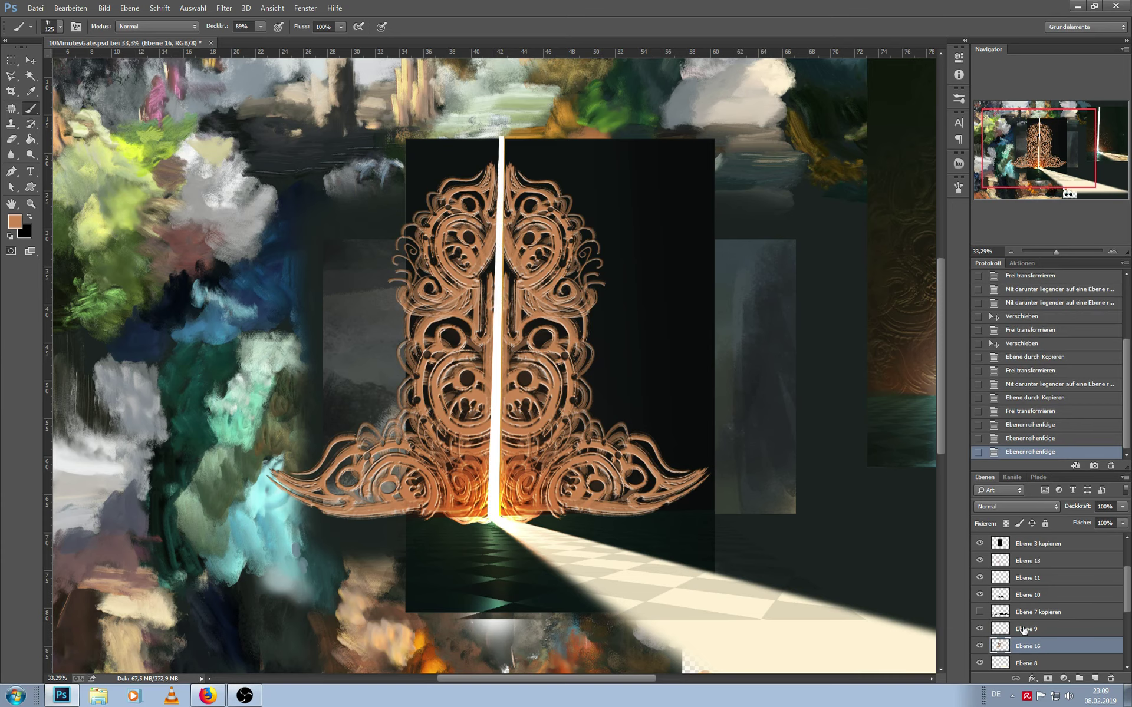
scroll(1025, 637, "down", 1)
scroll(1031, 642, "down", 1)
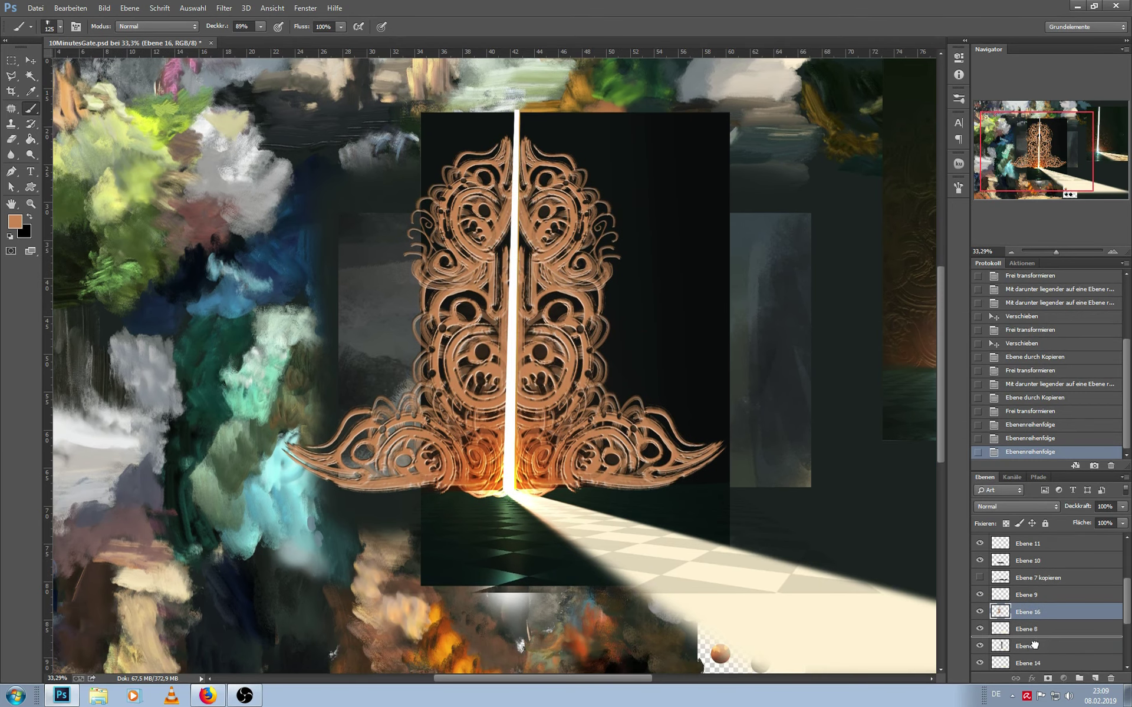
left_click_drag(1034, 645, 1037, 618)
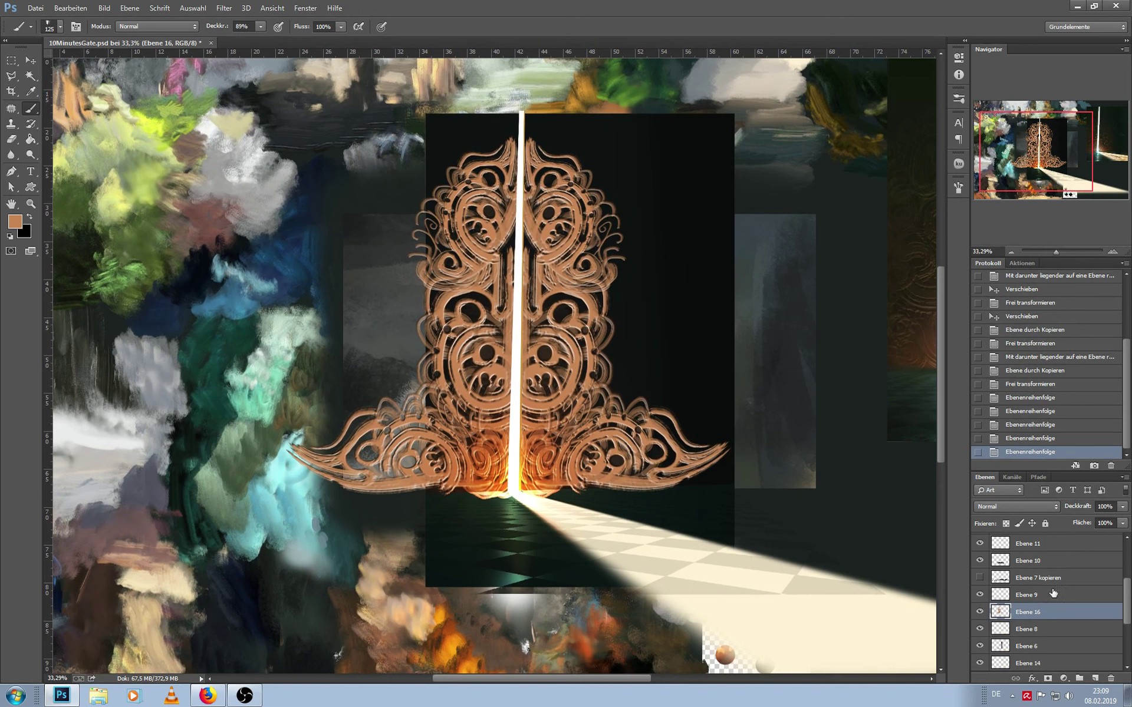
Add an inverted mask hiding the Ebene 16 ornament and pick a larger brush
left_click(1047, 679)
key("ctrl+i")
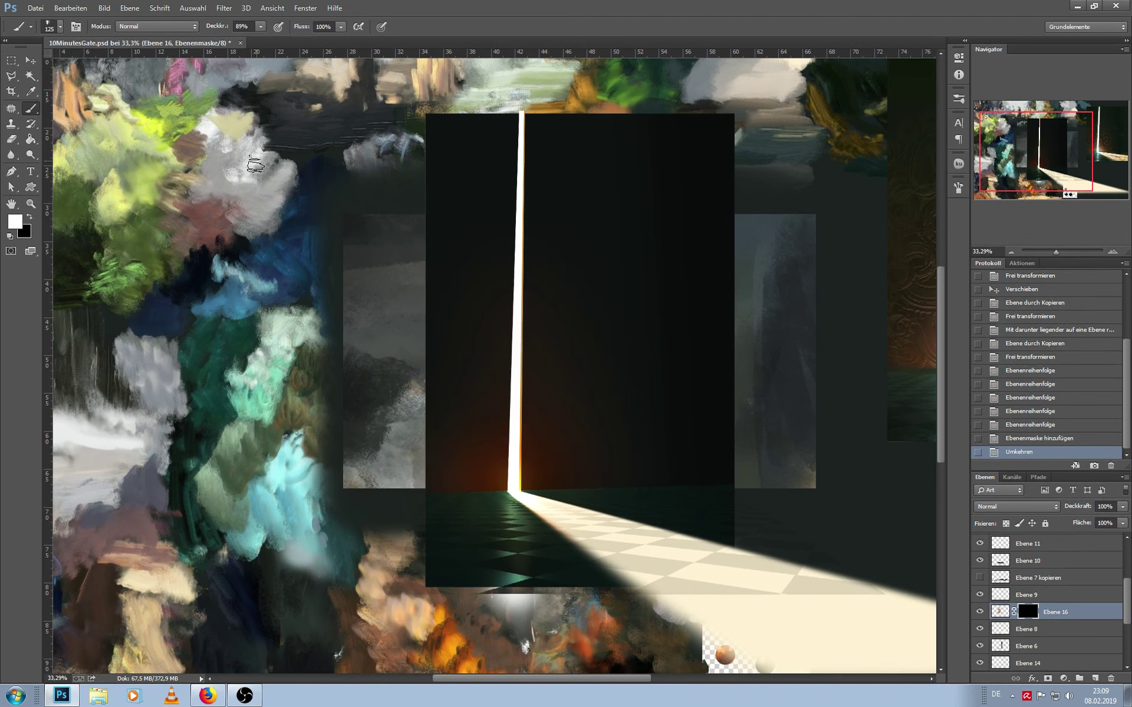
key("bracketright")
left_click(60, 27)
left_click(148, 202)
key("Return")
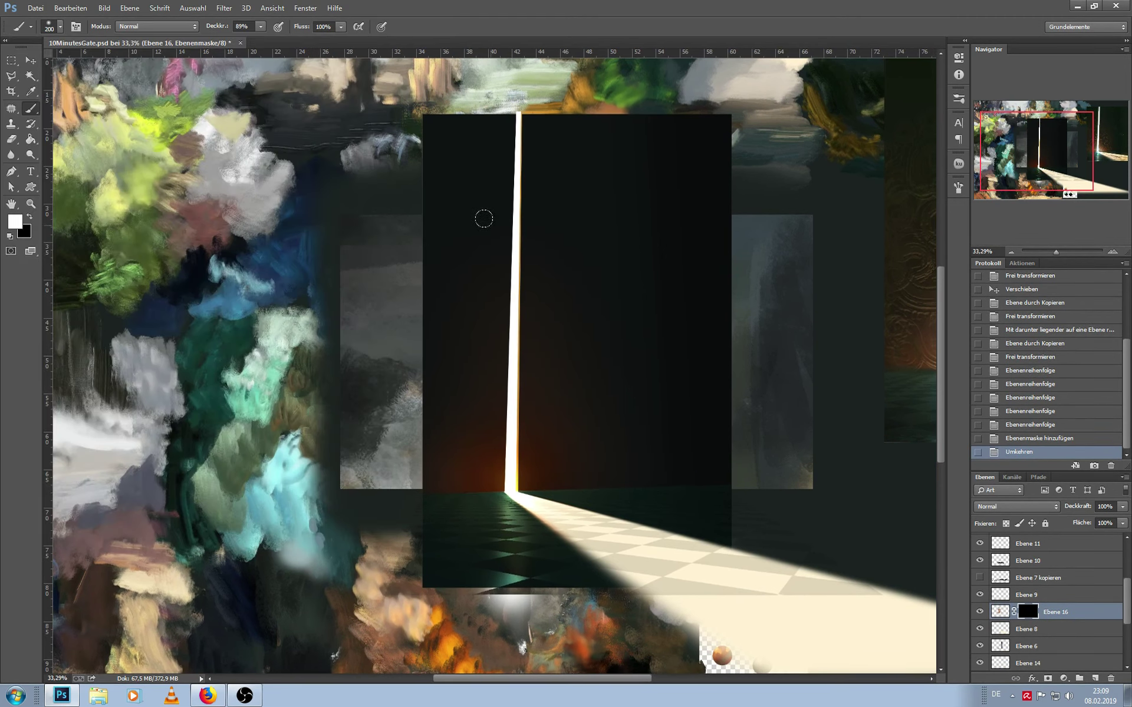
Faintly paint the ornament back on the left door panel beside the light slit, then swap colours
left_click(471, 294)
left_click(471, 295)
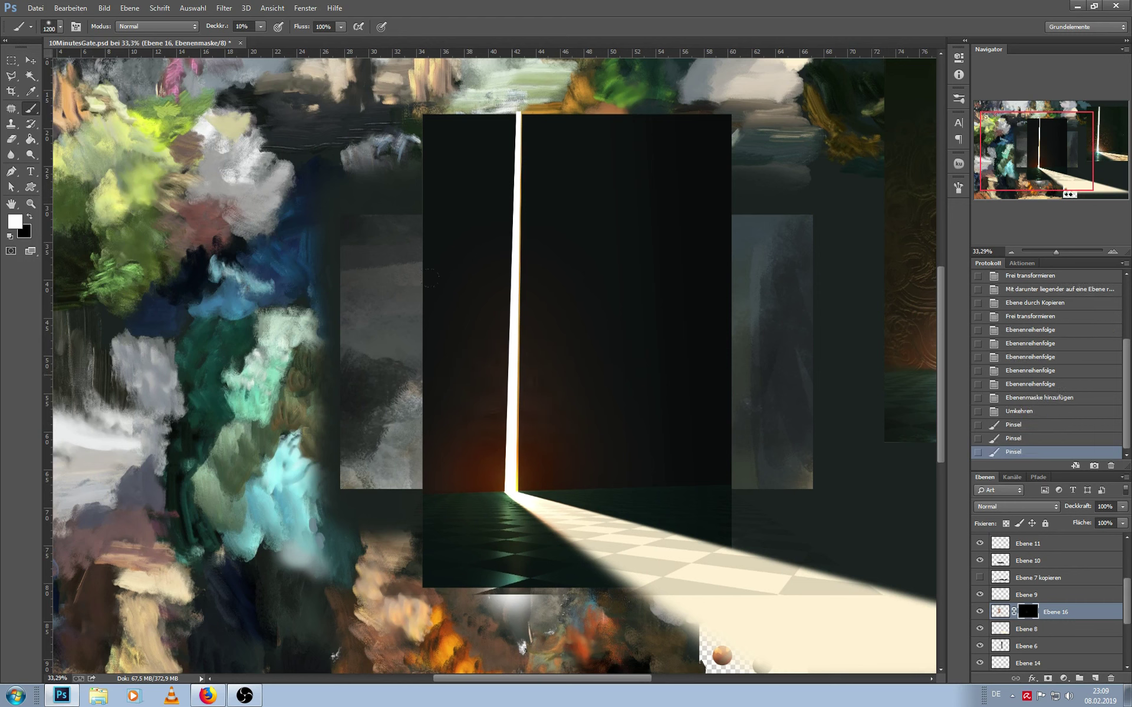
left_click(478, 318)
left_click(535, 389)
key("bracketleft")
key("bracketleft")
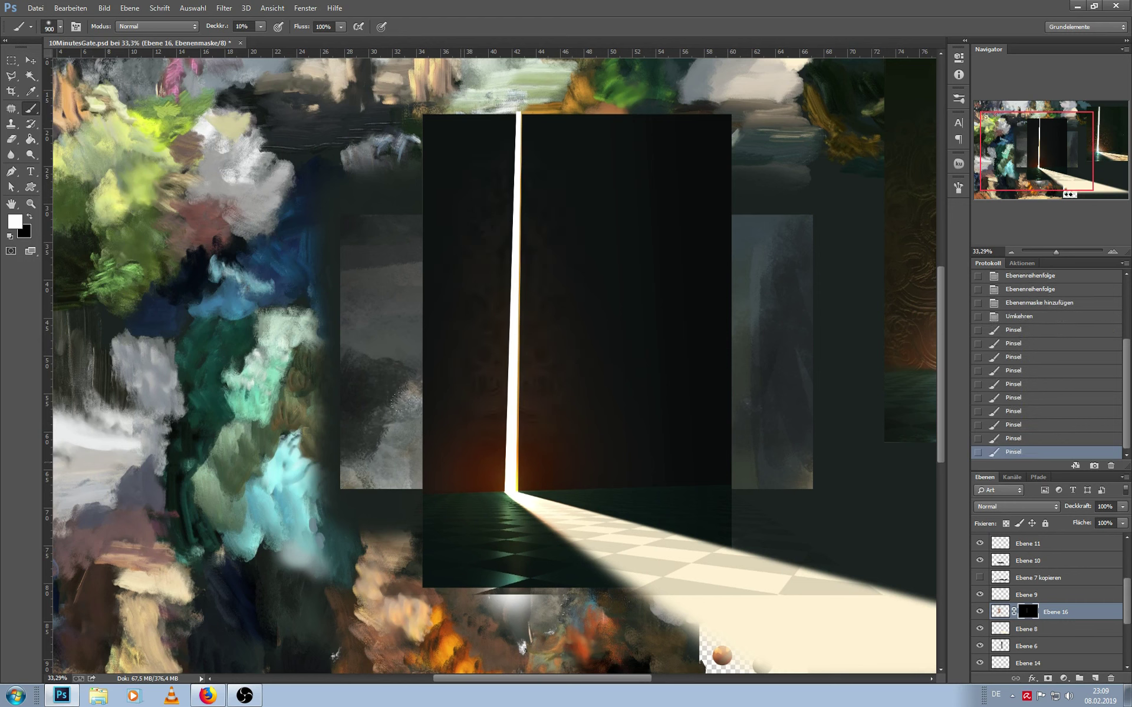
left_click(535, 389)
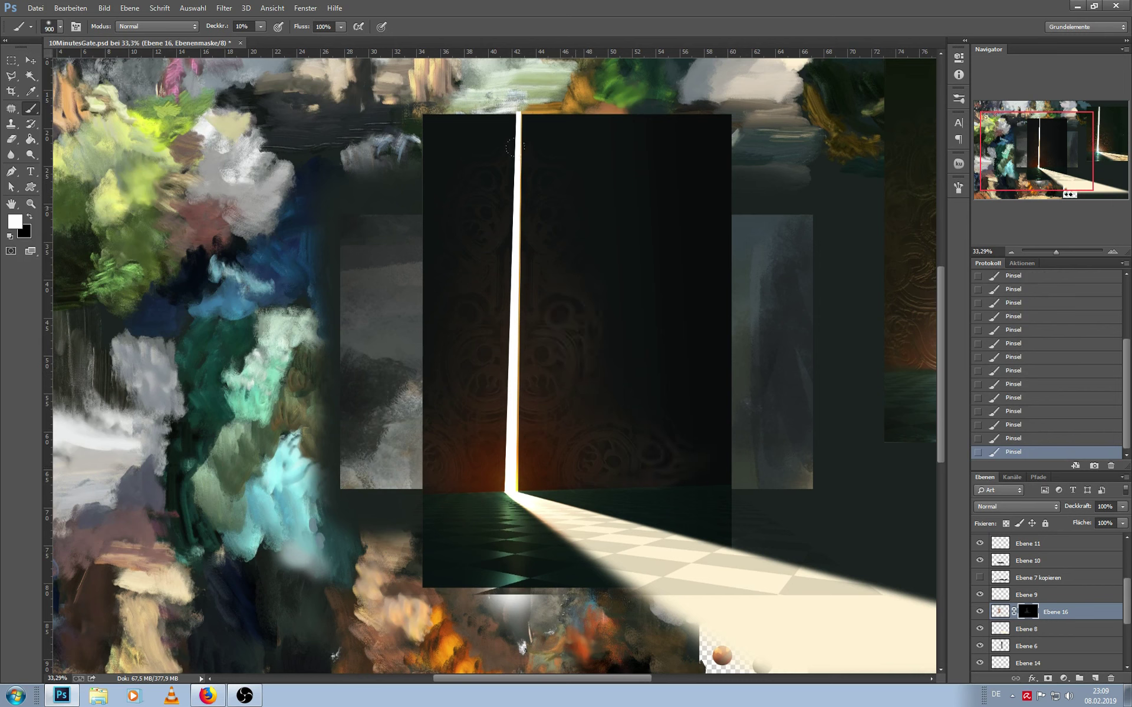
left_click(421, 273)
key("x")
Load the ornament shape as a selection and place new layer Ebene 17 below Ebene 16 kopieren
left_click(1003, 613, "ctrl")
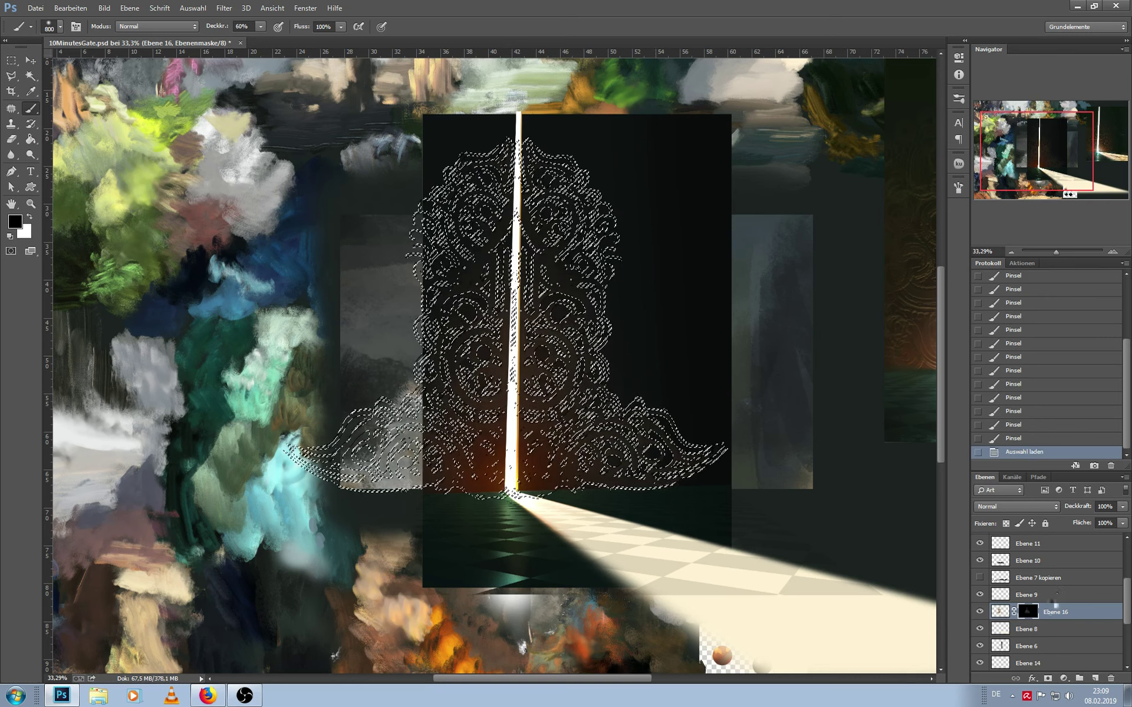
left_click(1095, 679)
left_click_drag(1048, 518, 1049, 580)
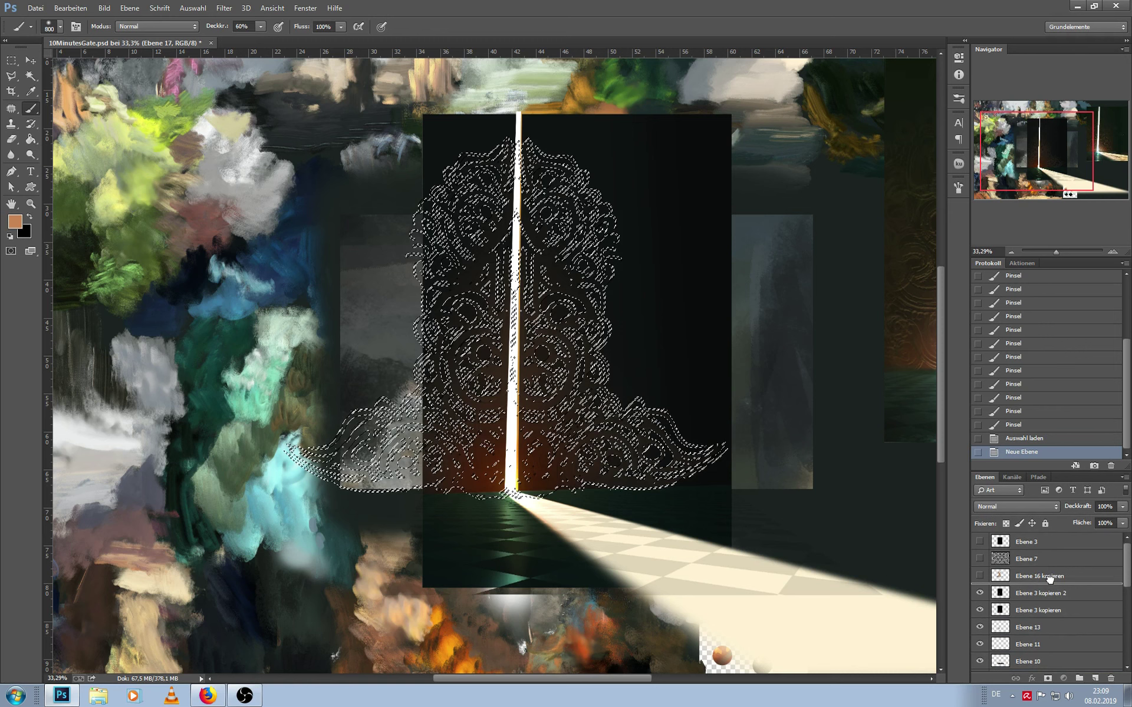
left_click_drag(1049, 579, 1049, 584)
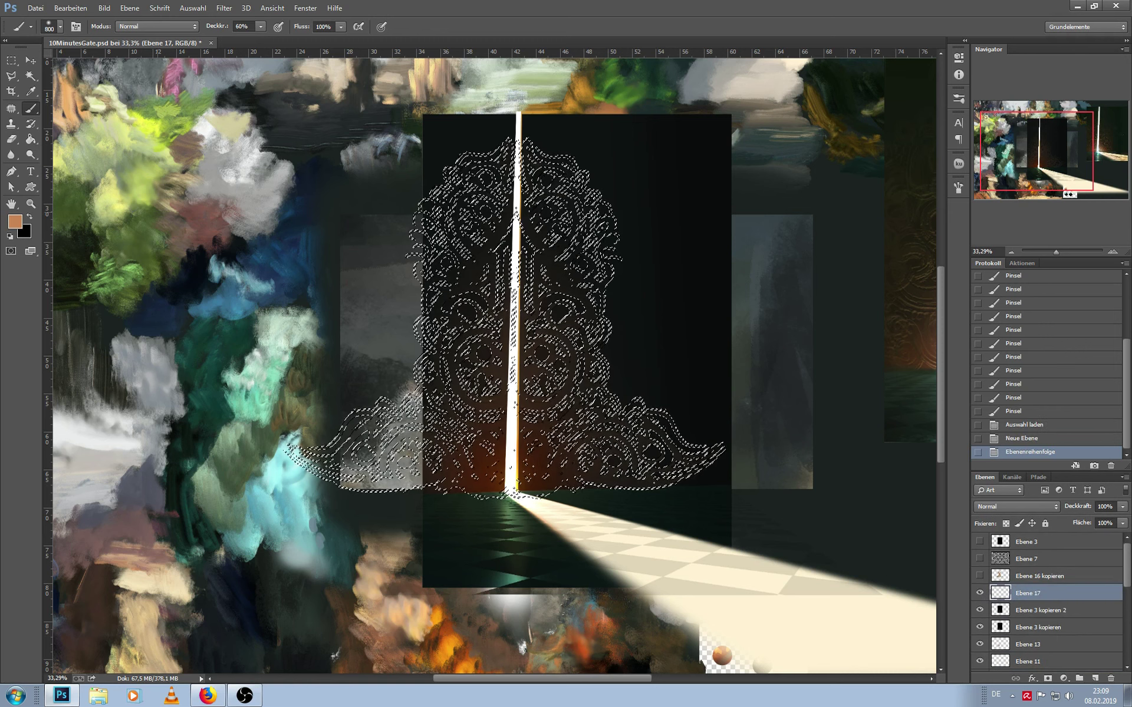
Fill the ornament selection with orange, deselect, and set the layer fill to 0%
left_click(31, 139)
left_click(586, 457)
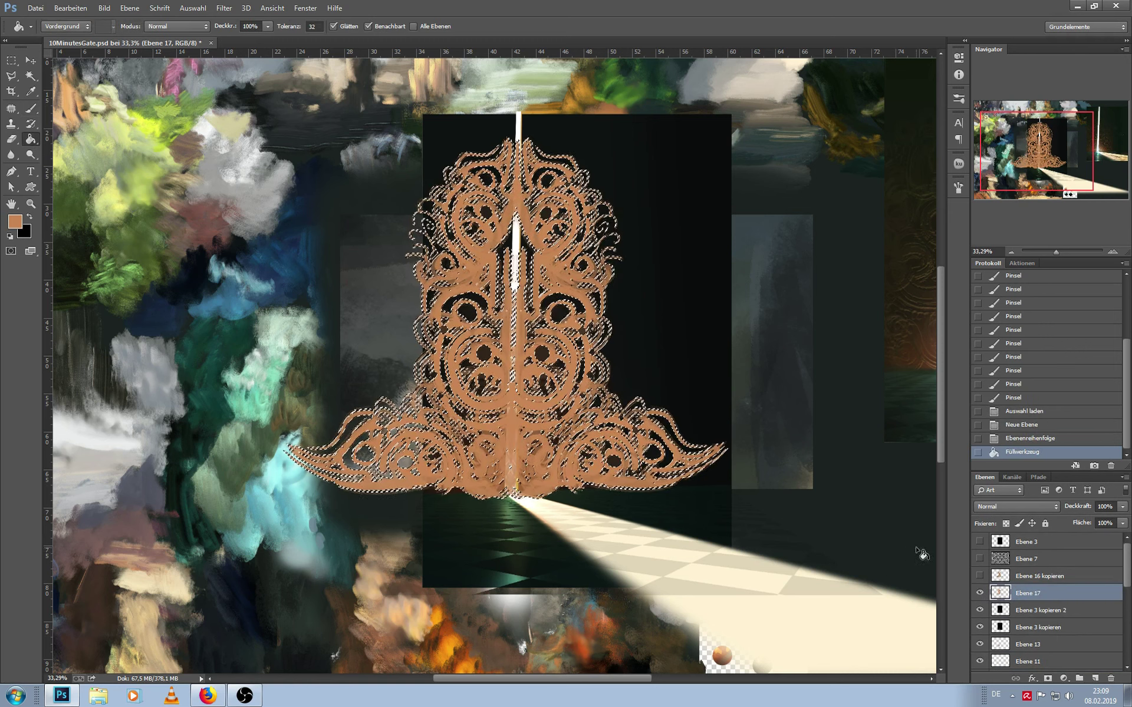
key("ctrl+d")
left_click(1122, 524)
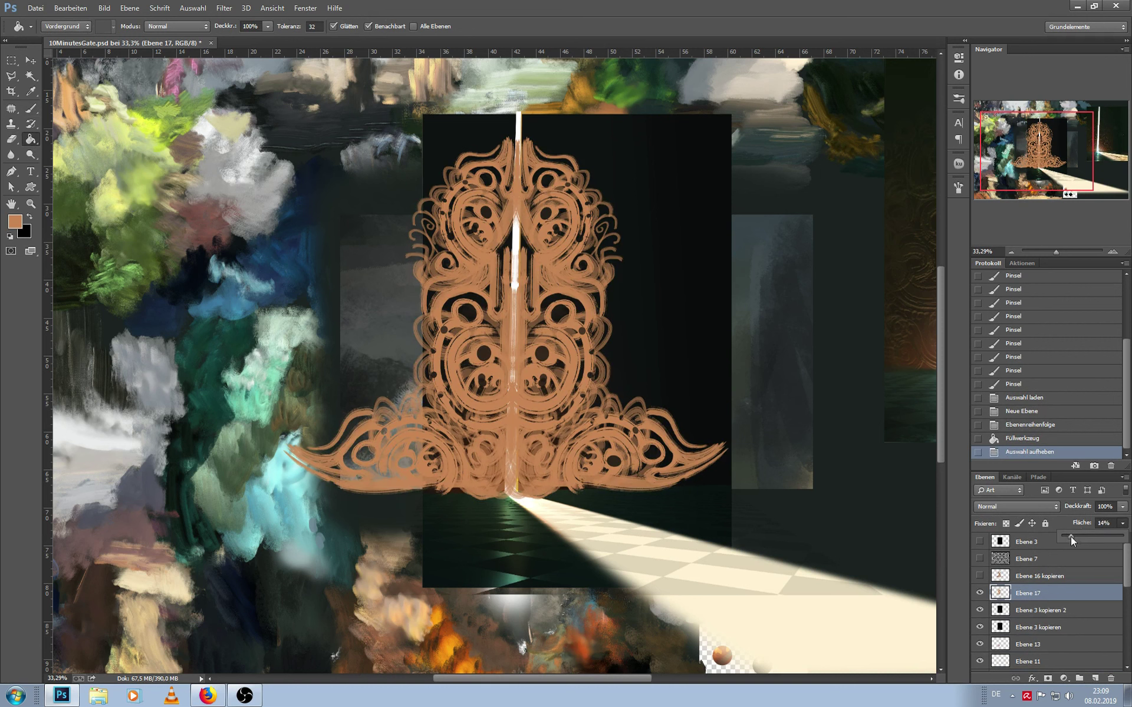
left_click_drag(1070, 537, 1059, 537)
Give Ebene 17 a Bevel and Emboss with light yellow highlights, adjusted angle and depth 144
double_click(1082, 593)
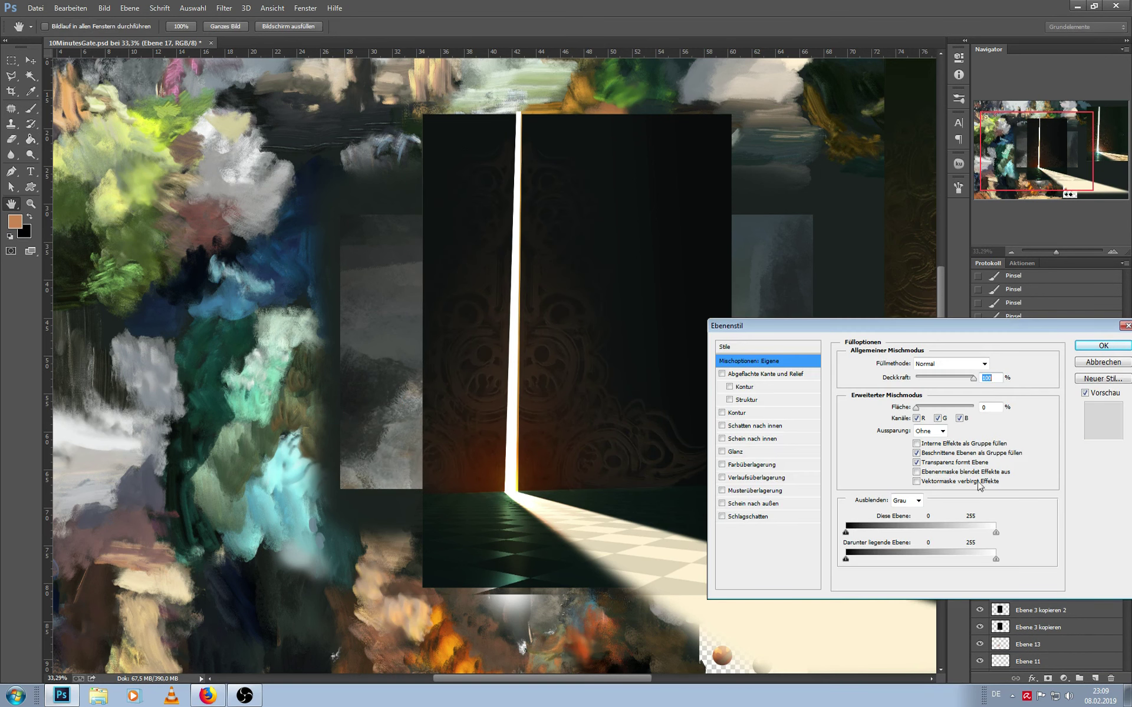
left_click(721, 374)
left_click(760, 373)
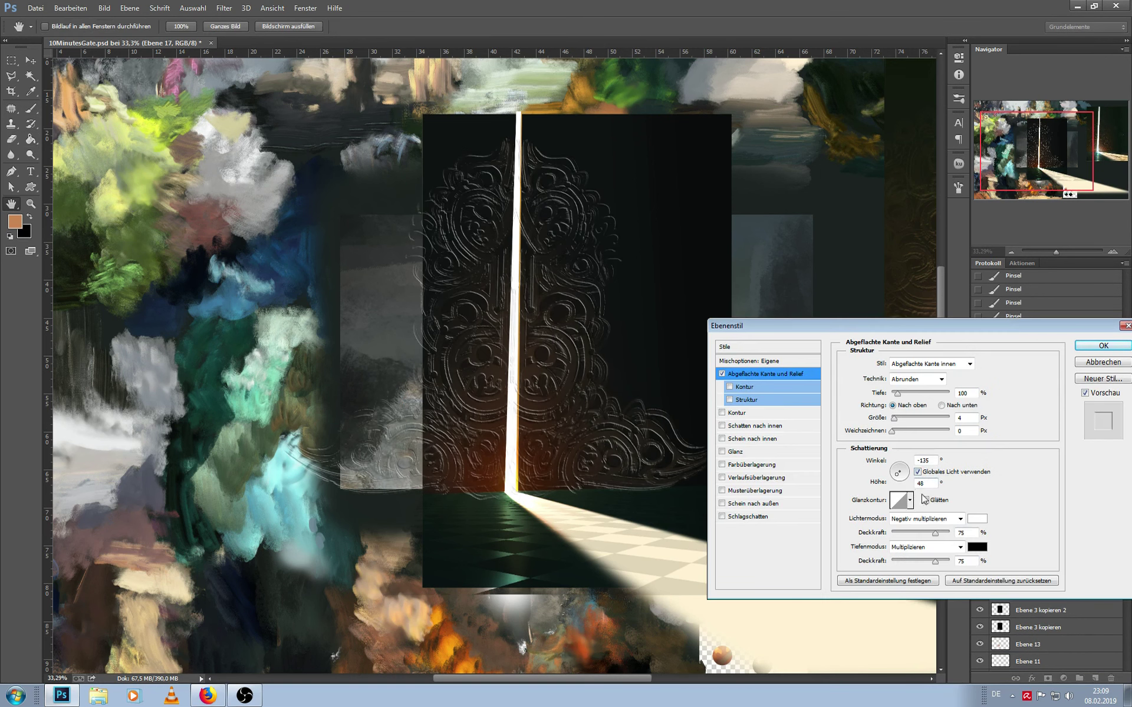
left_click(977, 519)
left_click_drag(747, 335, 747, 326)
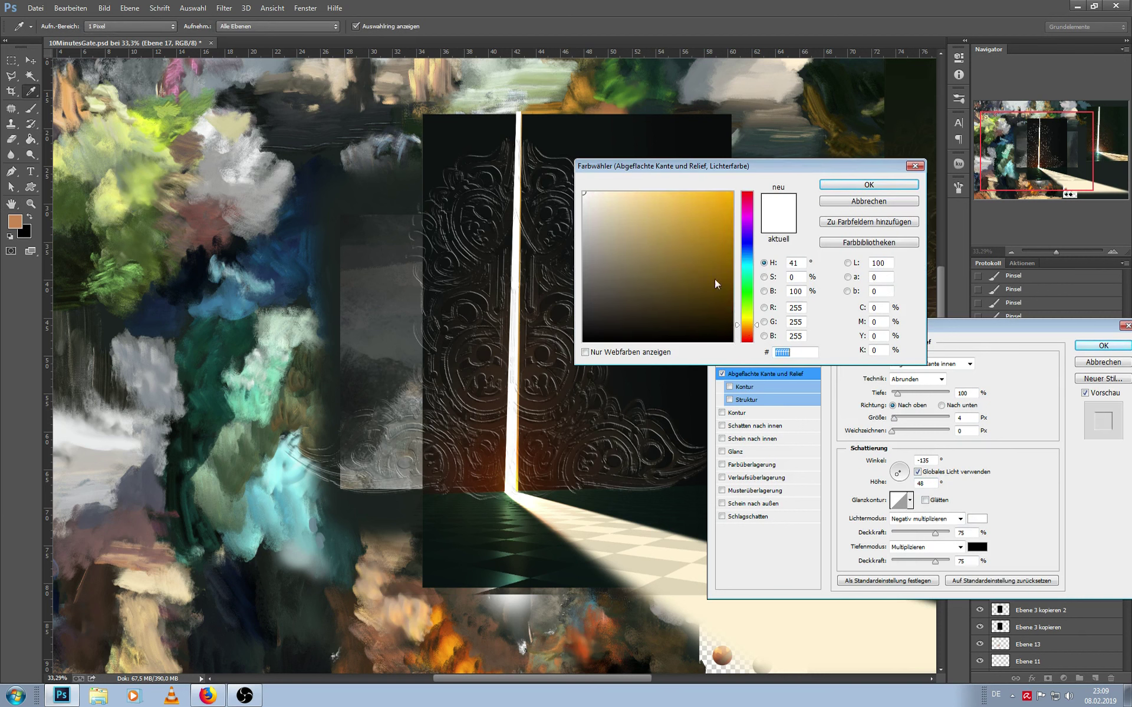
left_click_drag(715, 279, 688, 192)
left_click(868, 185)
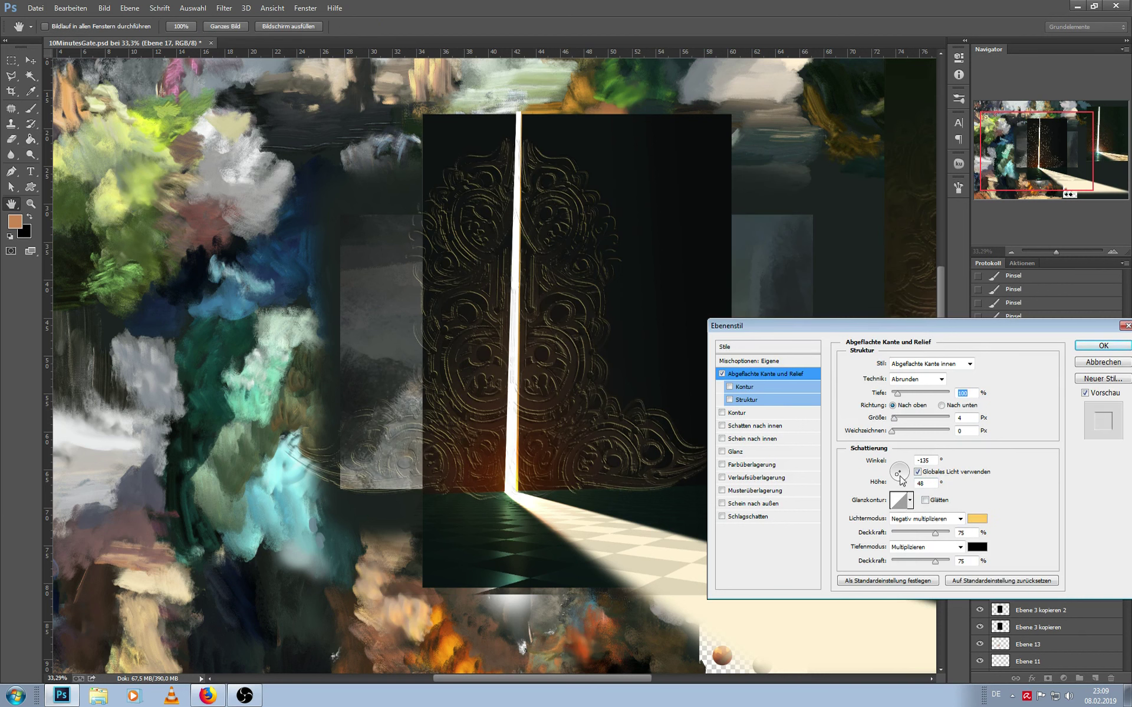
left_click_drag(900, 480, 899, 478)
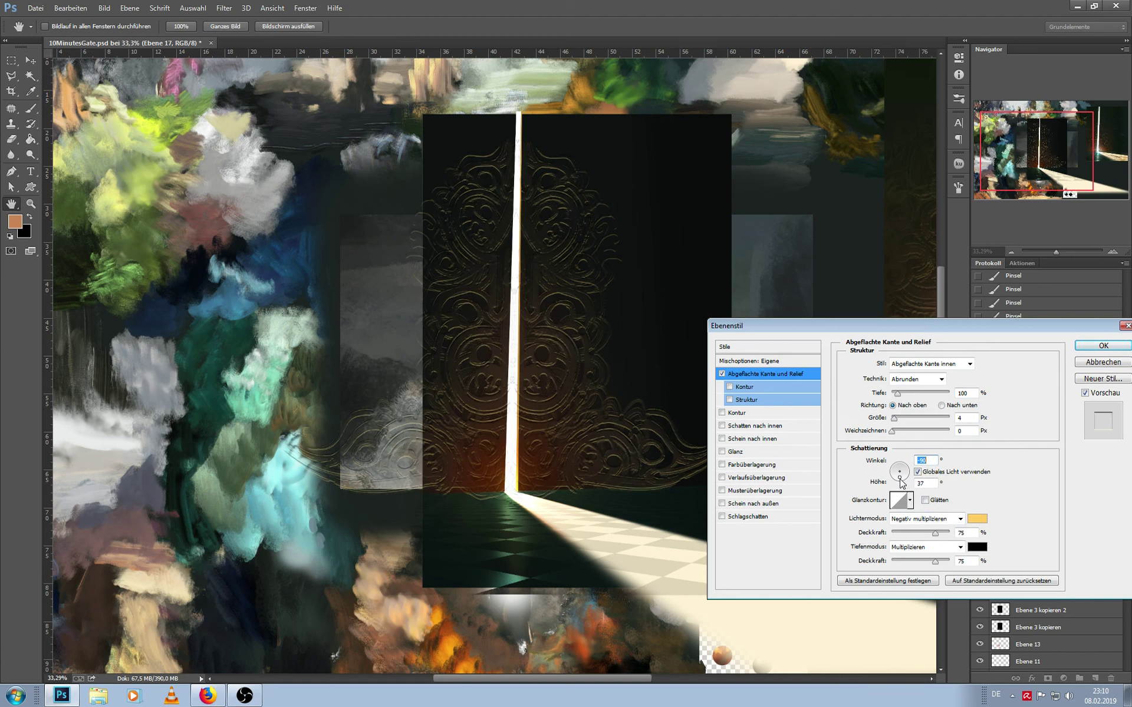
left_click_drag(894, 394, 900, 395)
left_click(1102, 346)
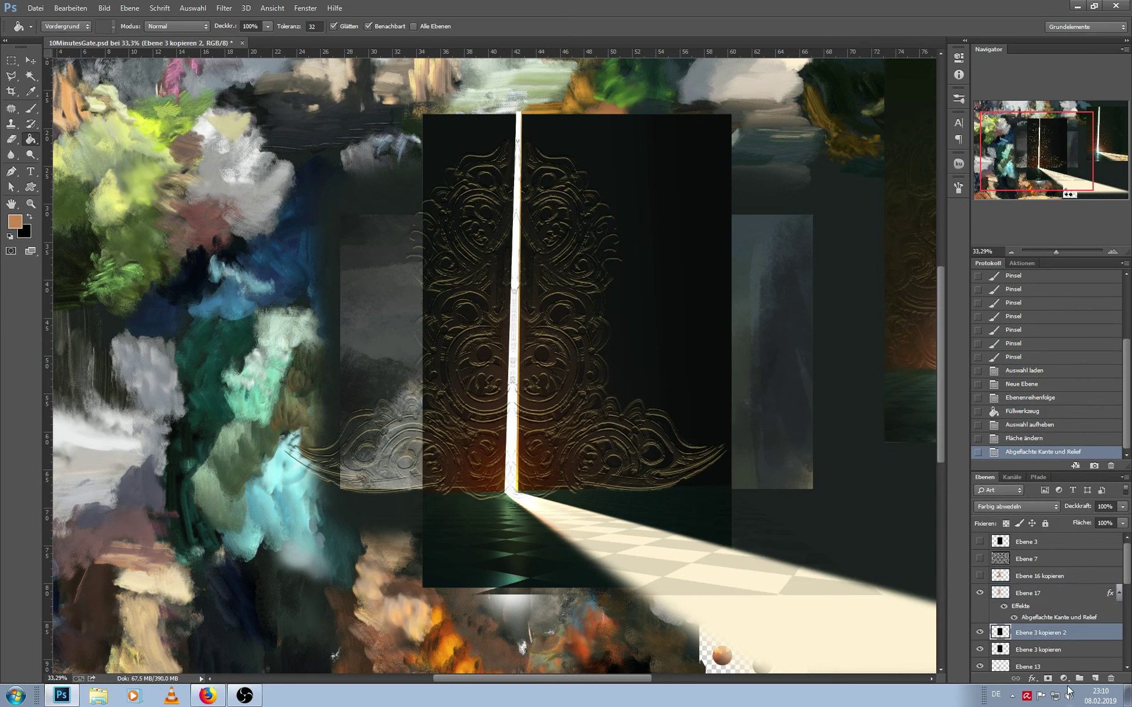
Merge Ebene 17 down into a new empty layer, Ebene 18, and give it an inverted mask
left_click(1095, 678, "ctrl")
left_click(1042, 622)
key("ctrl+e")
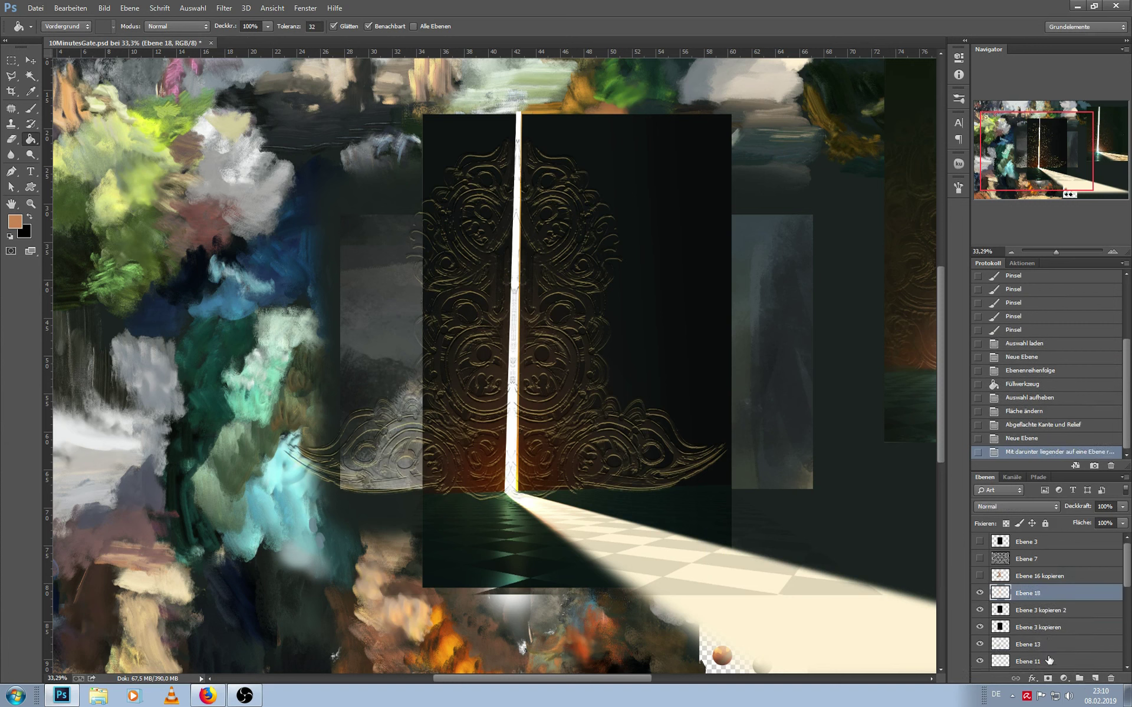
left_click(1047, 678)
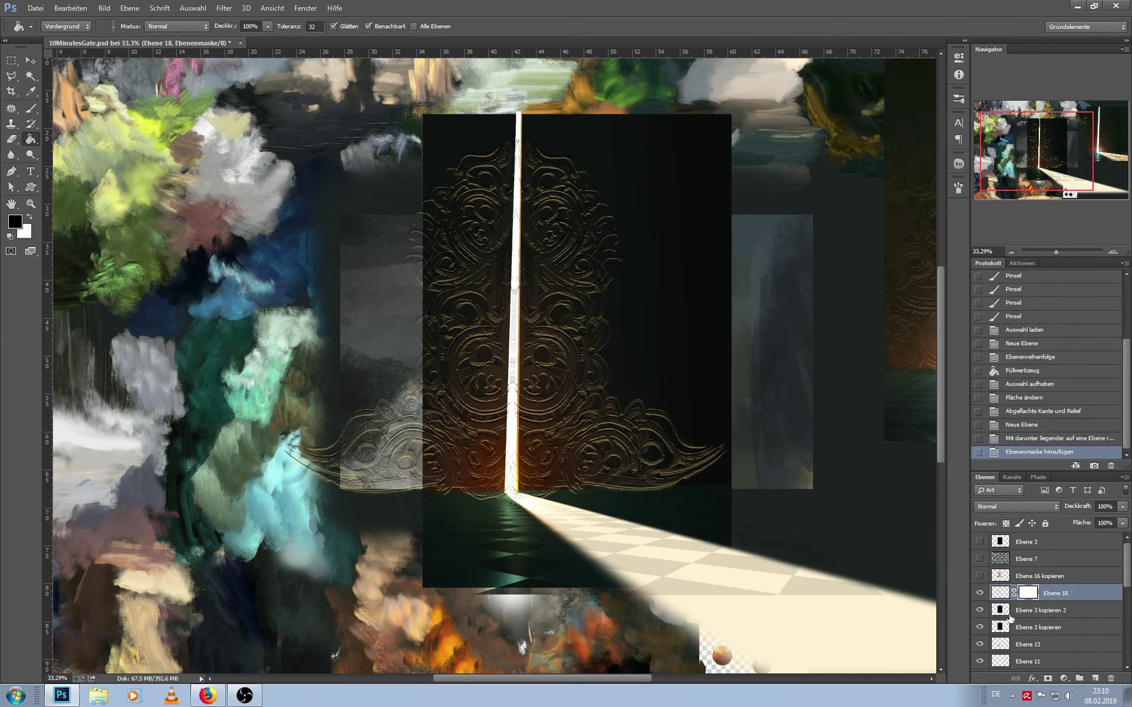
key("ctrl+i")
Select the Brush, then load a layer's shape as a selection and clear it again
key("b")
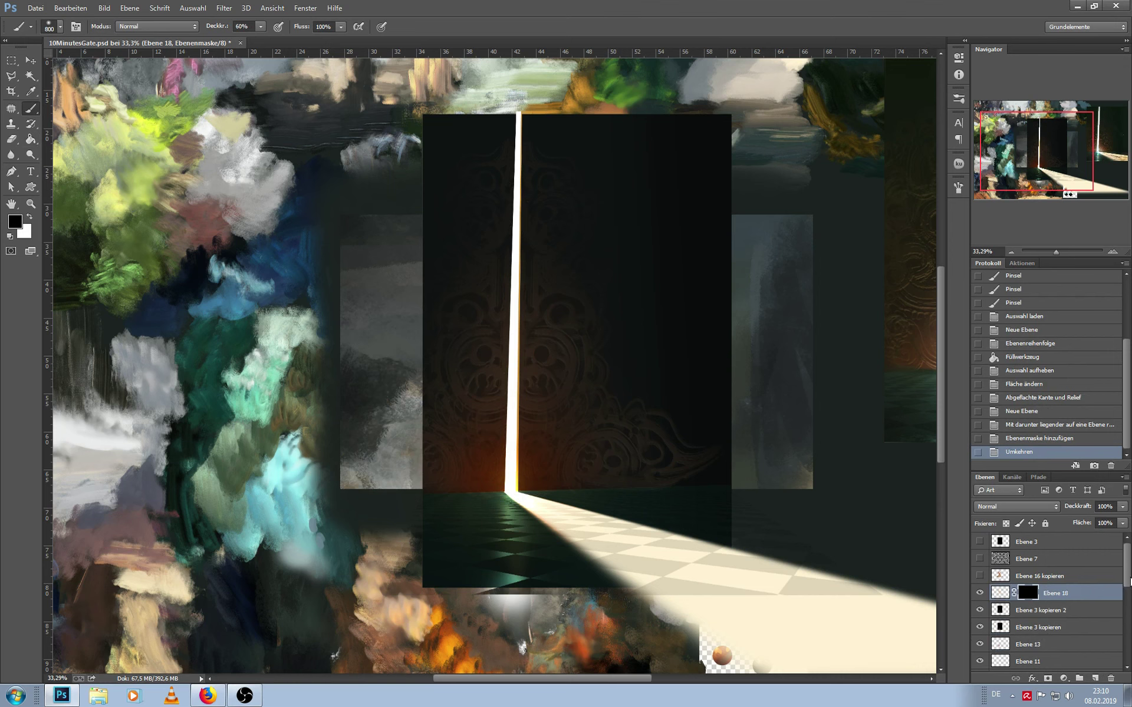
scroll(1037, 613, "down", 3)
scroll(1025, 637, "down", 3)
scroll(1014, 654, "down", 3)
scroll(1010, 666, "down", 3)
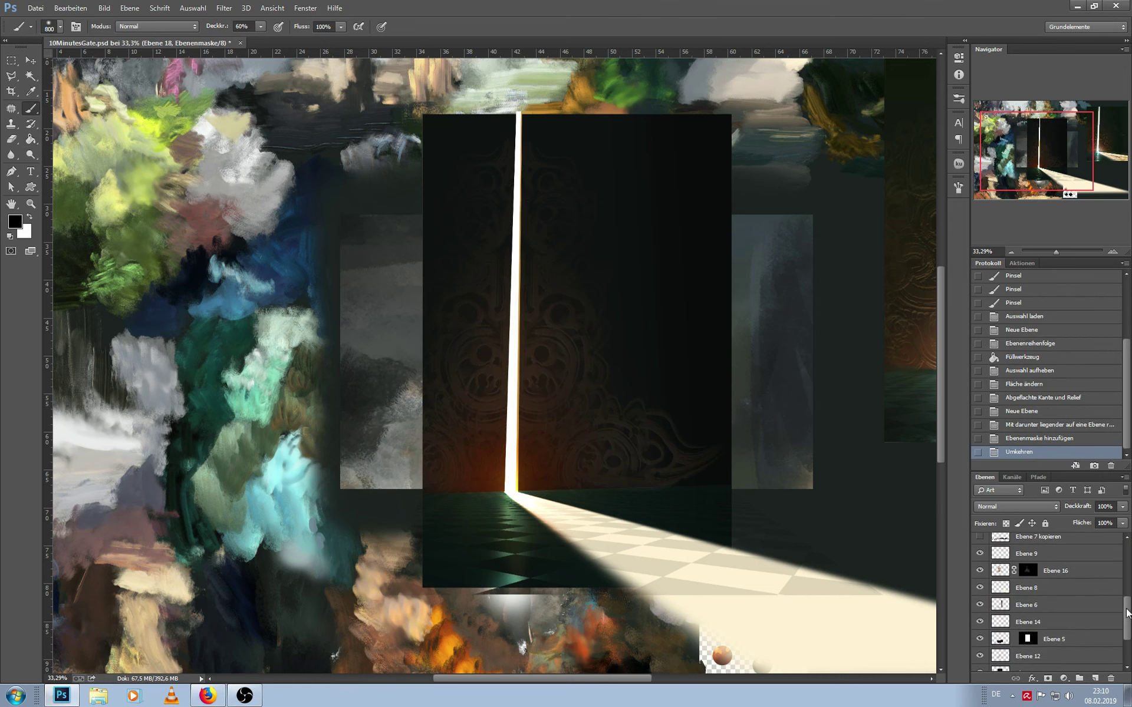
left_click_drag(1126, 613, 1116, 626)
left_click(1000, 635, "ctrl")
key("ctrl+d")
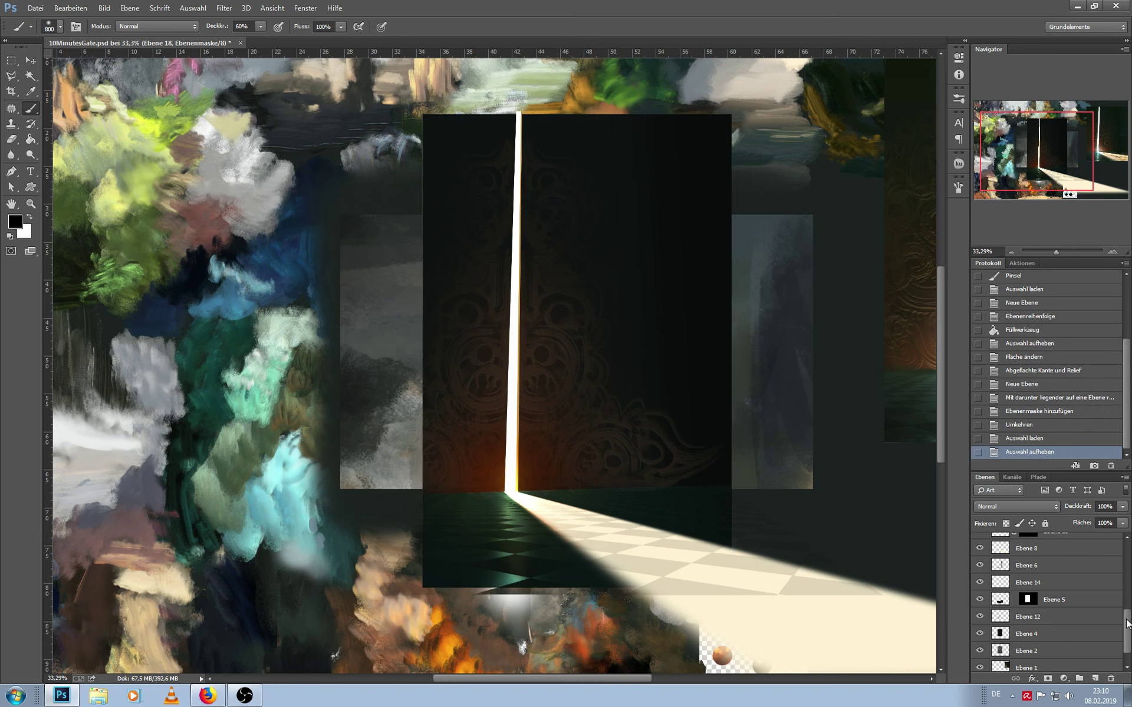
scroll(1004, 601, "up", 3)
scroll(1008, 586, "up", 3)
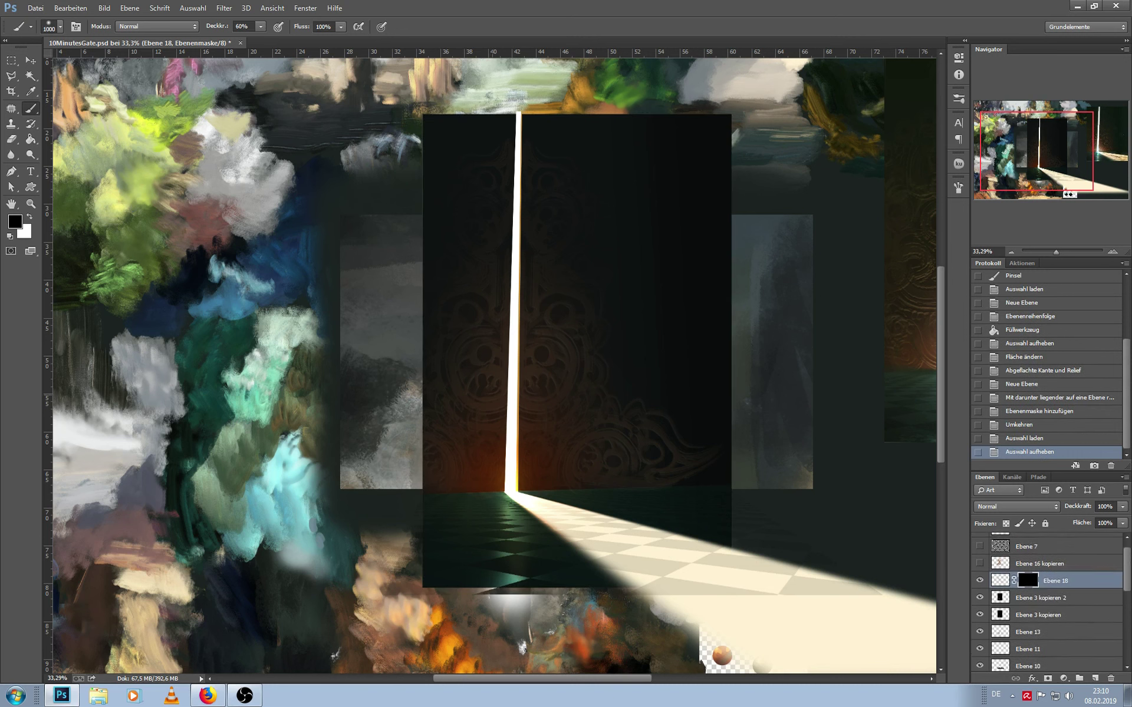
Paint white on the mask with 600 then 300 px brushes to reveal ornament on the door
key("x")
key("bracketleft")
key("bracketleft")
key("bracketleft")
left_click(470, 396)
left_click(470, 396)
left_click(470, 396)
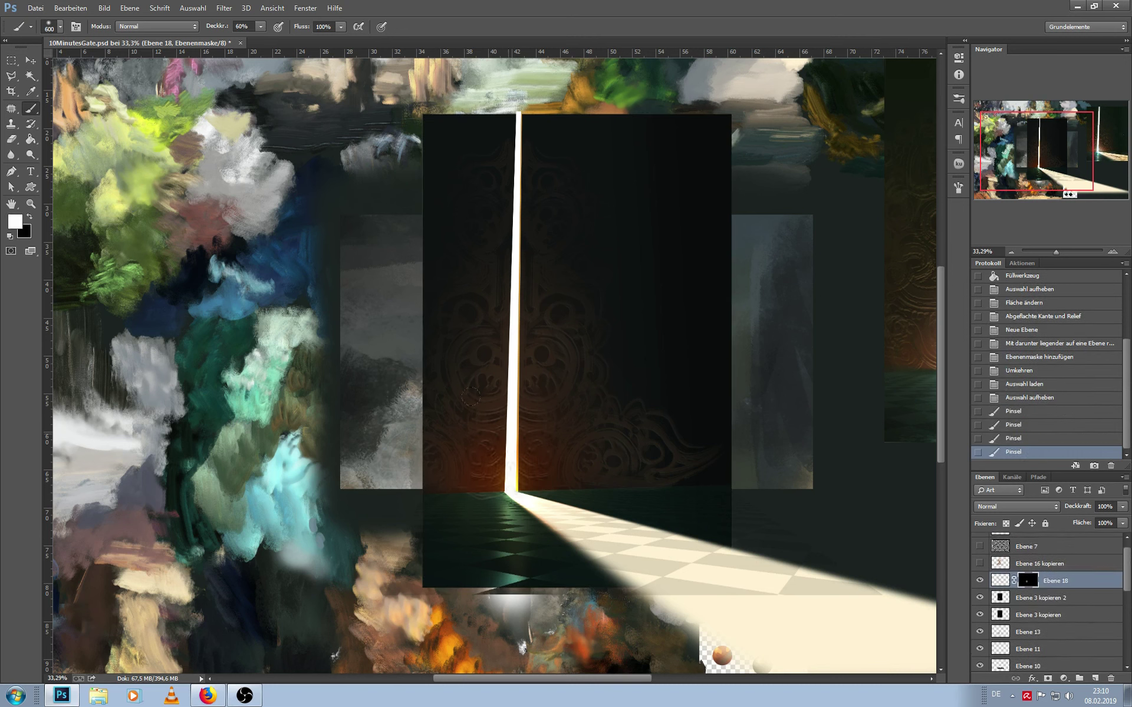
key("bracketleft")
key("bracketleft")
key("bracketleft")
left_click(491, 381)
left_click(497, 375)
left_click(450, 394)
Faintly reveal ornament near the light slit and door panels using smaller, 10%-opacity strokes
key("bracketleft")
key("bracketleft")
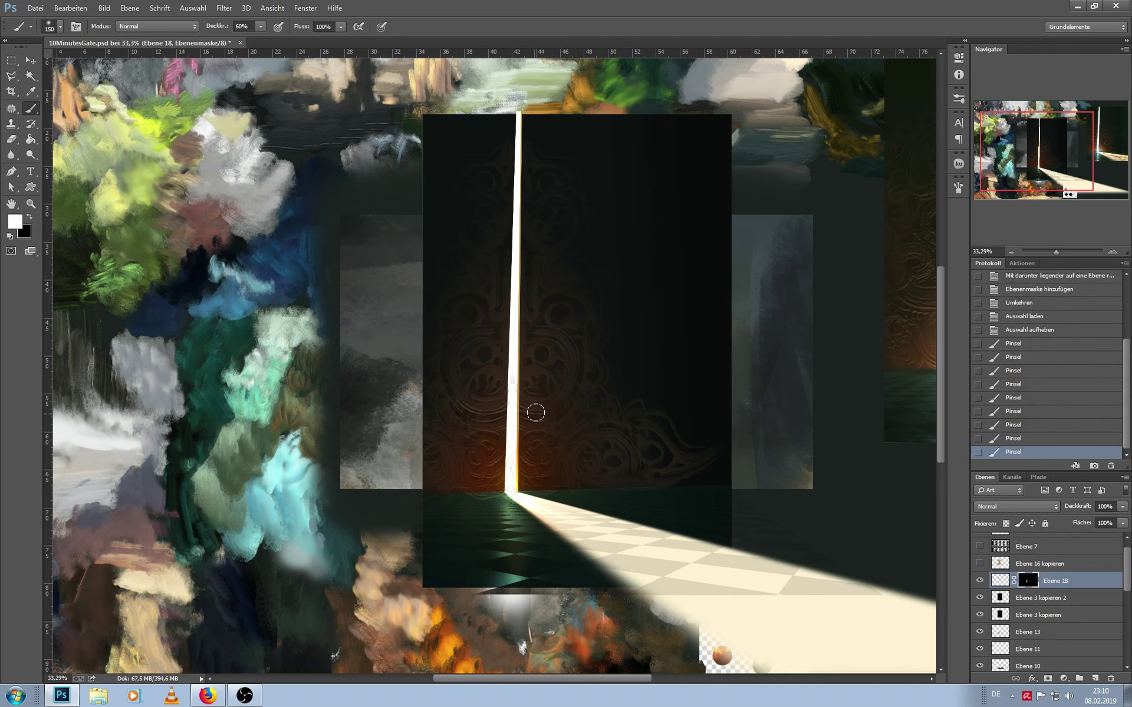
left_click(533, 409)
left_click(449, 474)
key("1")
key("bracketright")
key("bracketright")
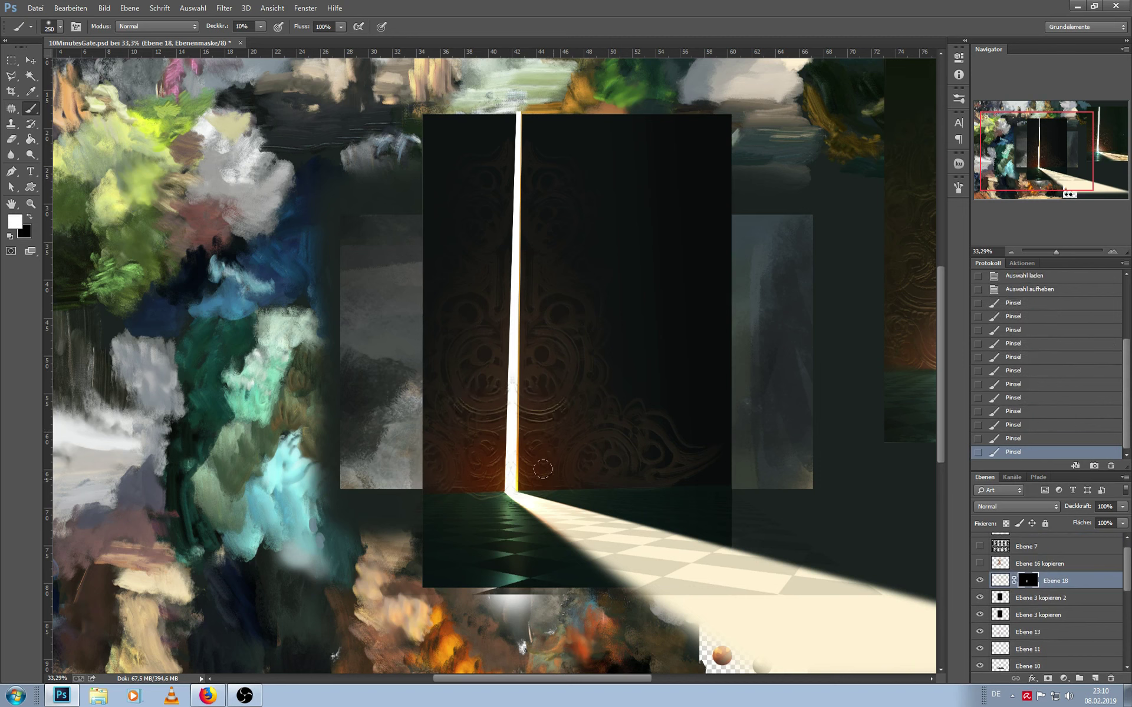
left_click(555, 469)
left_click(555, 468)
left_click(556, 469)
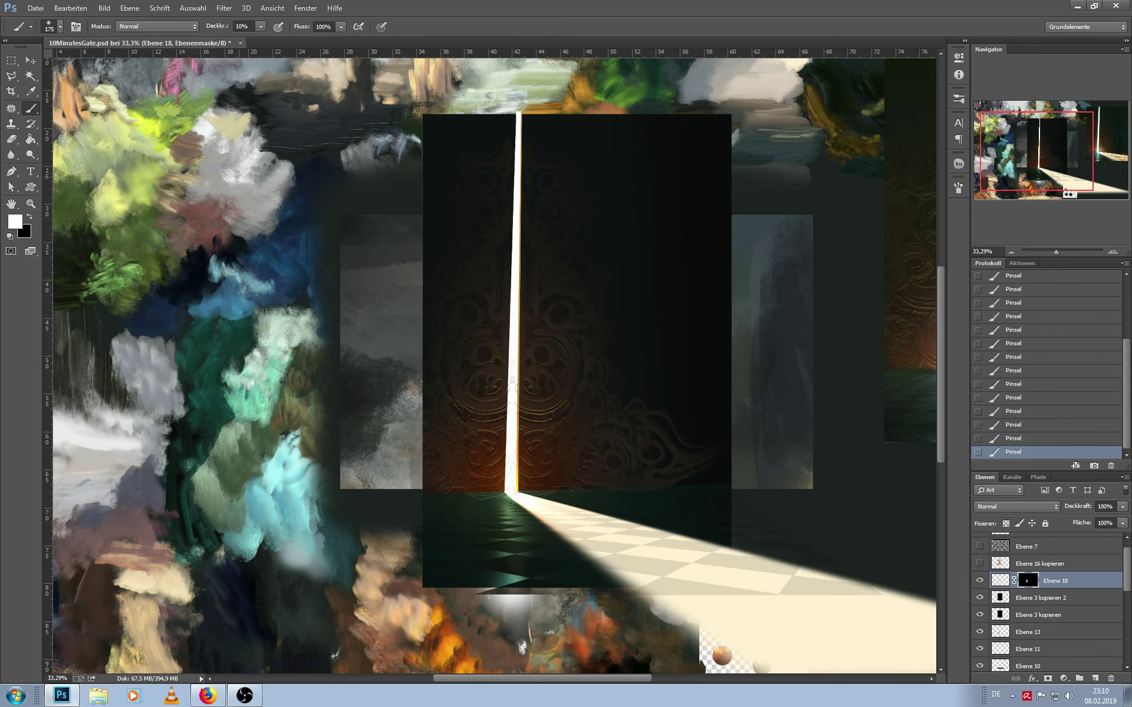
Select the floor area below the door with the Polygonal Lasso
key("l")
left_click(418, 491)
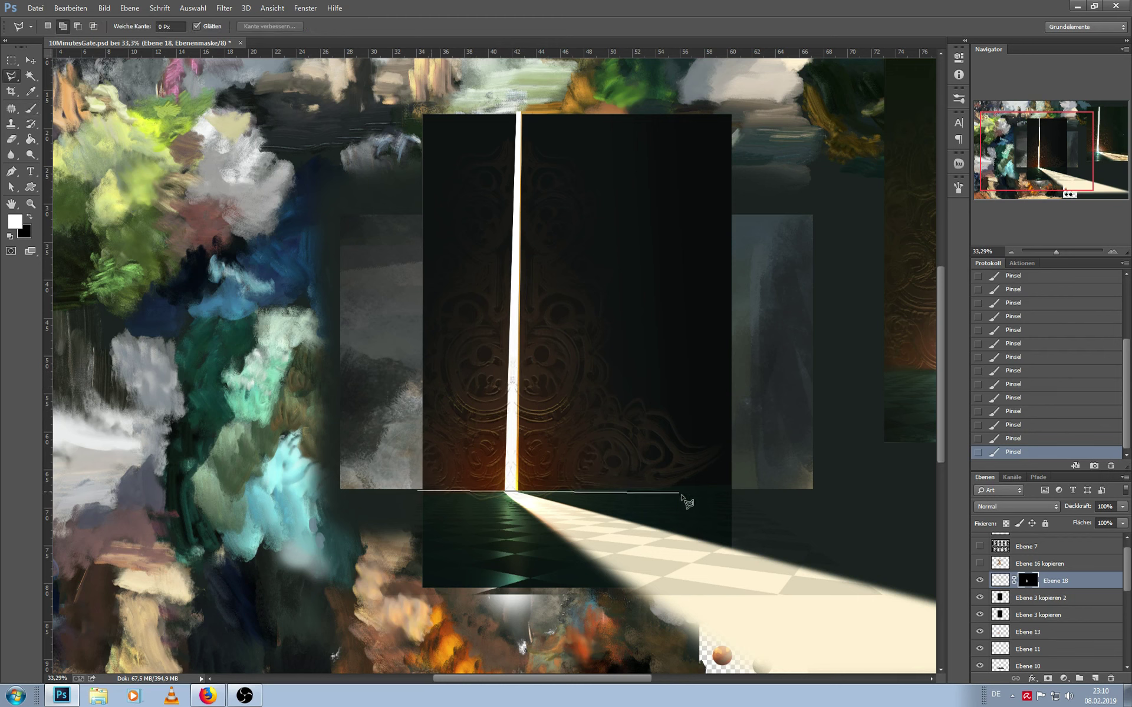
left_click(700, 487)
left_click(699, 563)
left_click(593, 595)
double_click(411, 563)
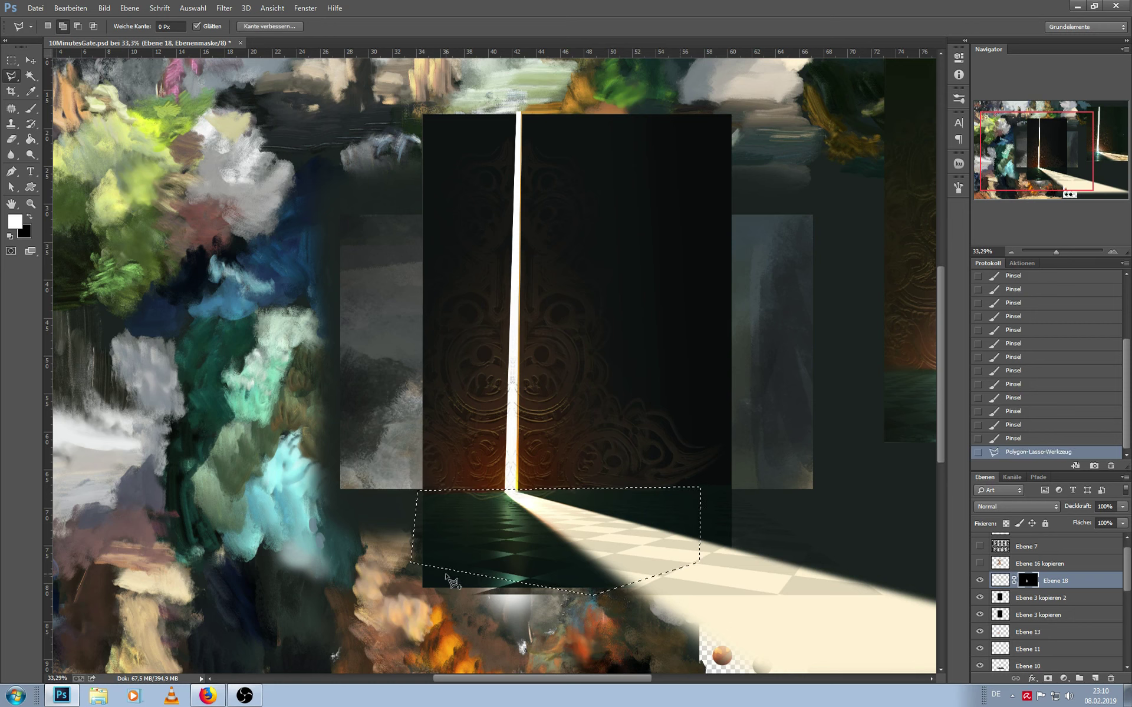
Paint Ebene 18's mask black inside the floor selection at 87% opacity, then deselect
key("b")
key("x")
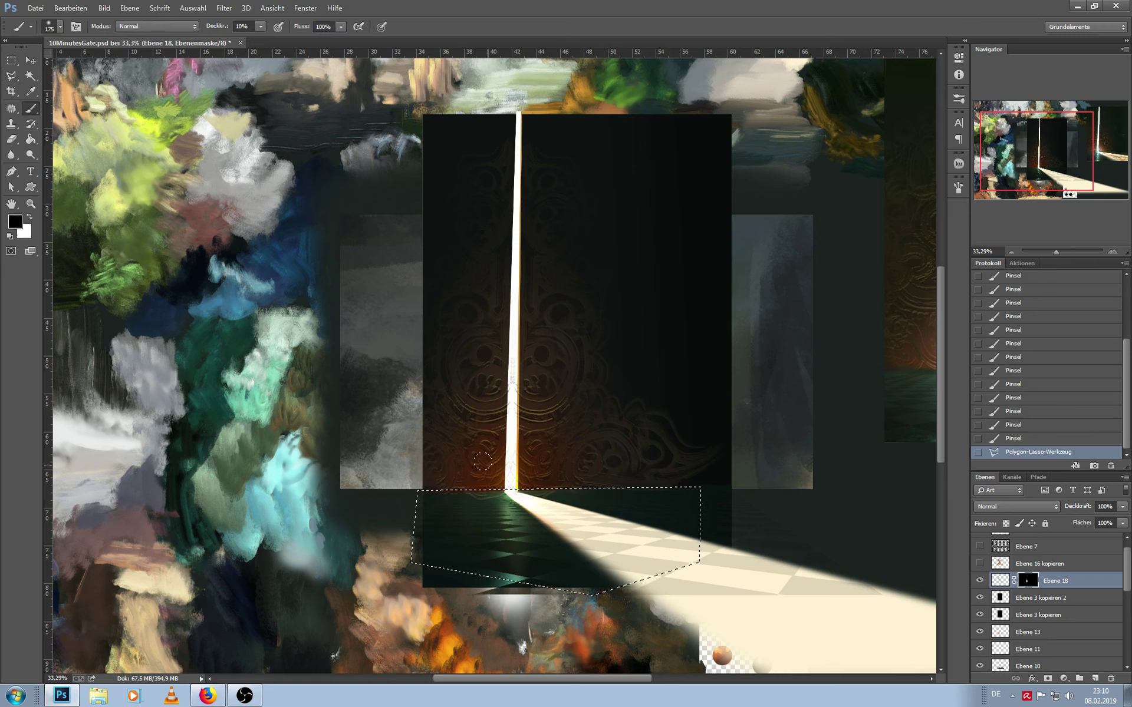
key("8")
key("7")
key("bracketright")
key("bracketright")
key("bracketright")
left_click_drag(699, 498, 442, 489)
left_click_drag(636, 488, 619, 488)
left_click_drag(731, 490, 531, 492)
mouse_move(695, 492)
left_mouse_down()
mouse_move(489, 489)
mouse_move(530, 489)
left_mouse_up()
key("ctrl+d")
left_click_drag(679, 526, 693, 524)
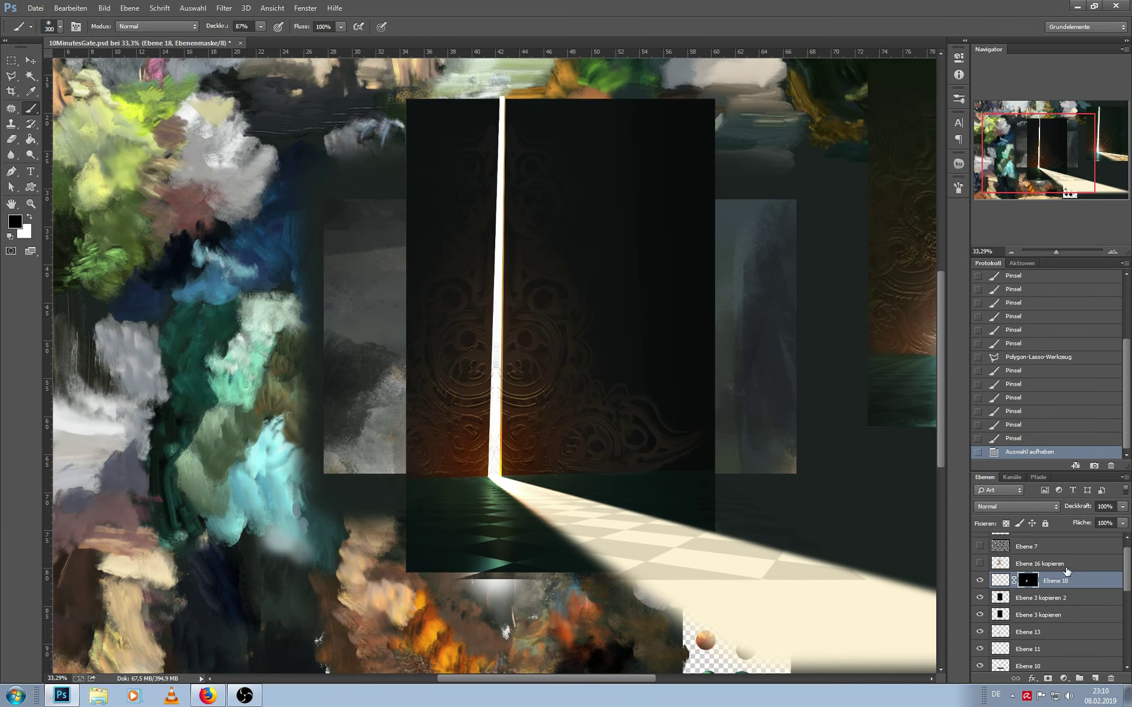
Show Ebene 18 again and brush its mask along the door's light gap with a 45 px brush
left_click(1080, 597)
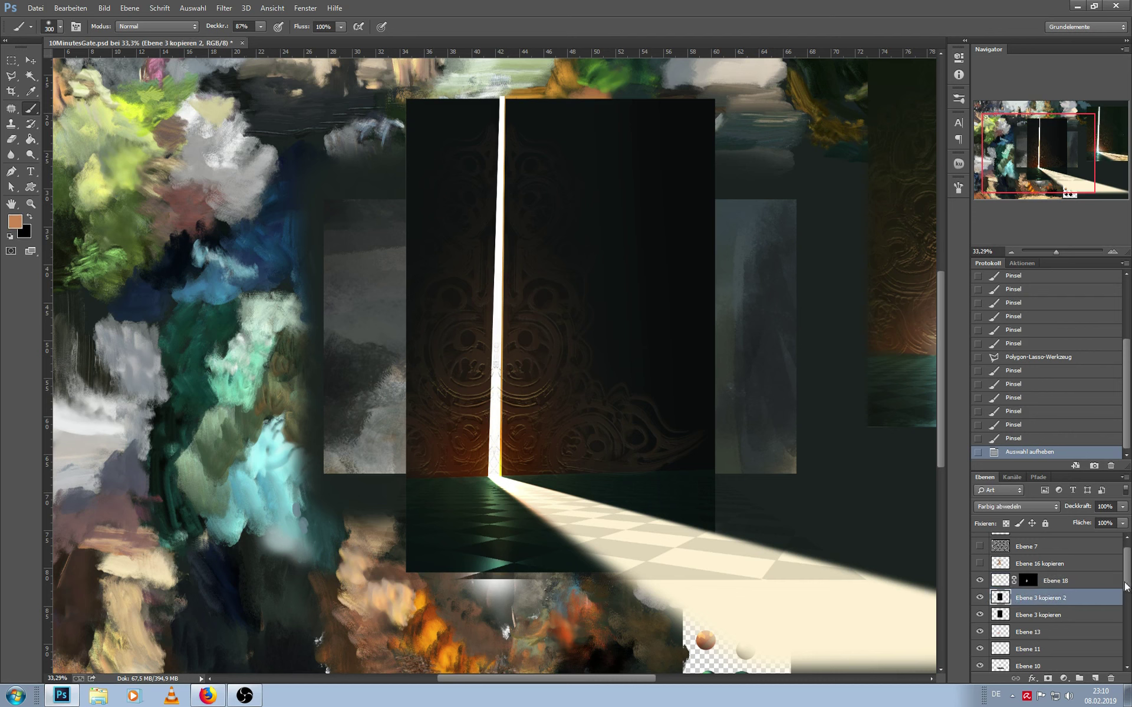
left_click(30, 60)
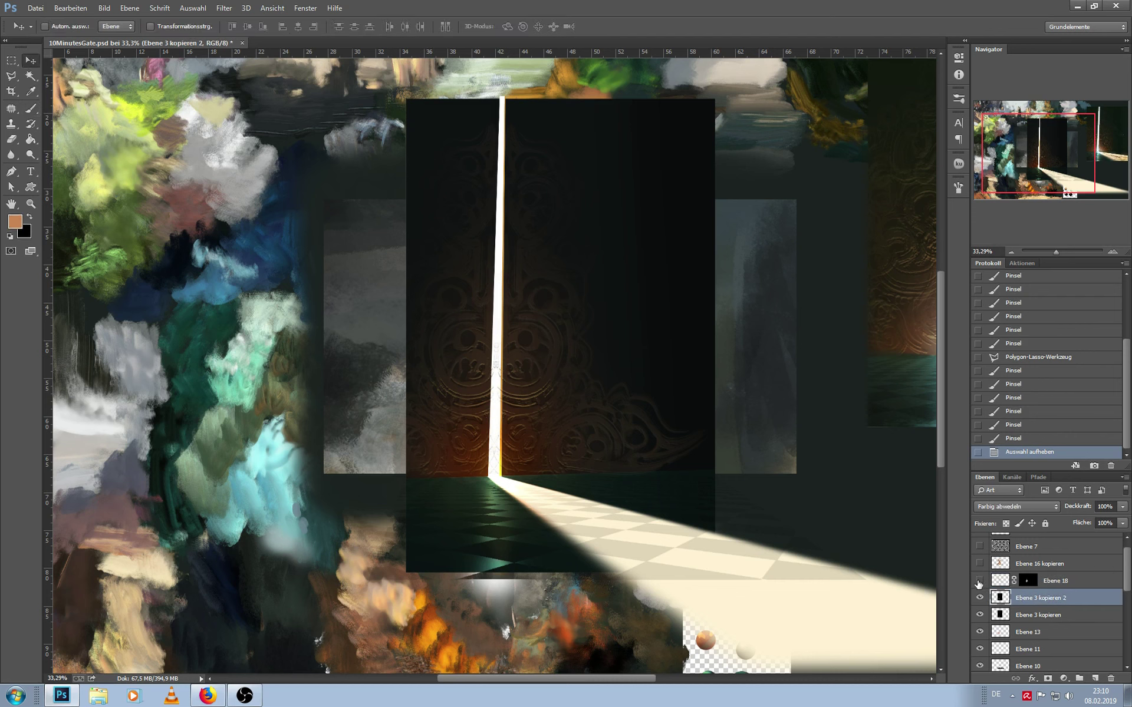
left_click(979, 581)
left_click(1027, 581)
key("b")
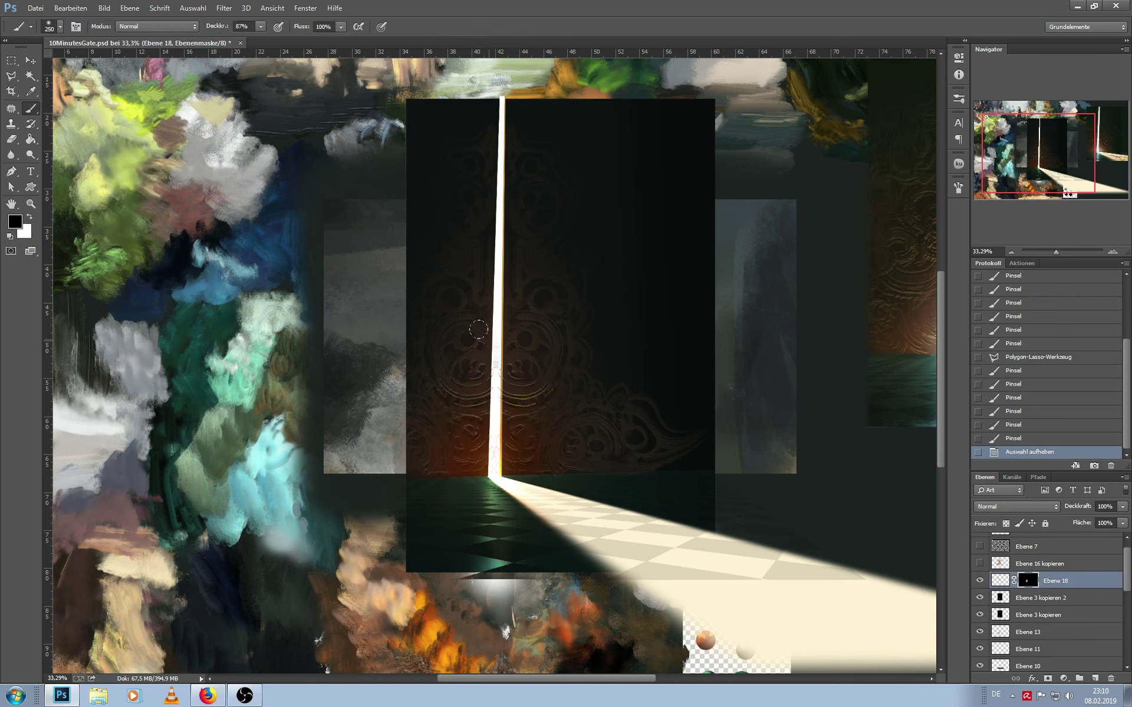
key("x")
left_click_drag(504, 354, 503, 368)
mouse_move(501, 353)
left_mouse_down()
mouse_move(500, 428)
mouse_move(504, 391)
left_mouse_up()
key("x")
Add a new empty layer, Ebene 19, above Ebene 18
scroll(626, 417, "down", 1)
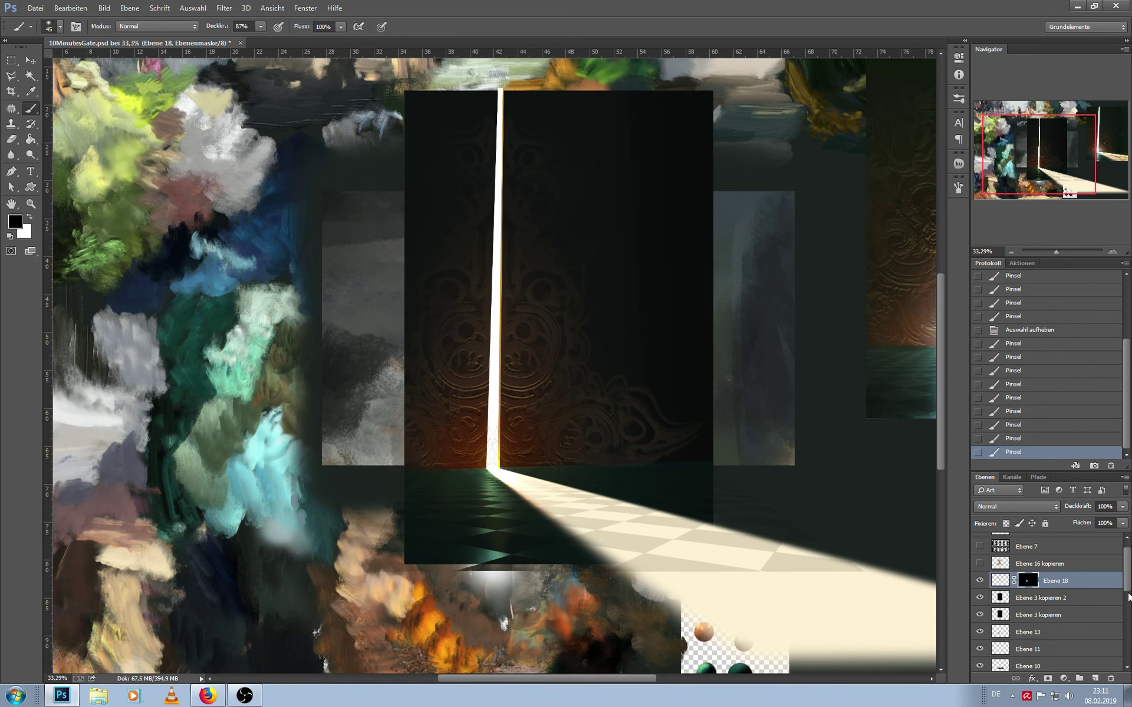
scroll(1120, 591, "up", 1)
left_click(1096, 679)
left_click(1016, 507)
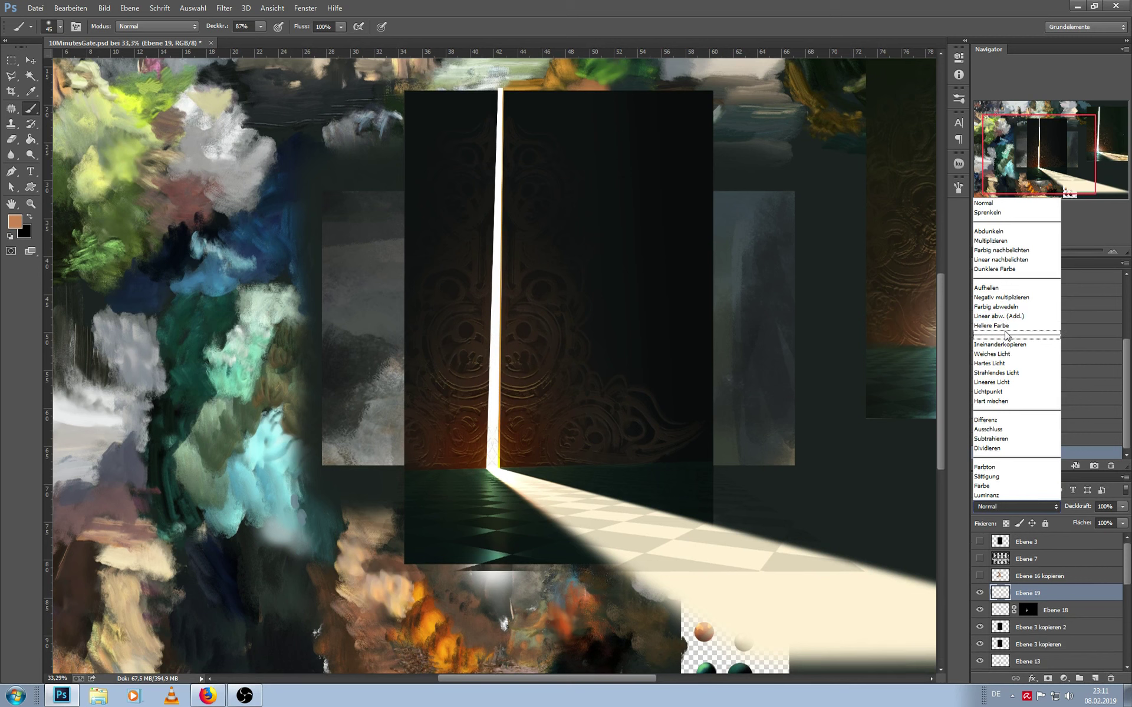
Set Ebene 19's blend mode to Negativ multiplizieren
left_click(1000, 308)
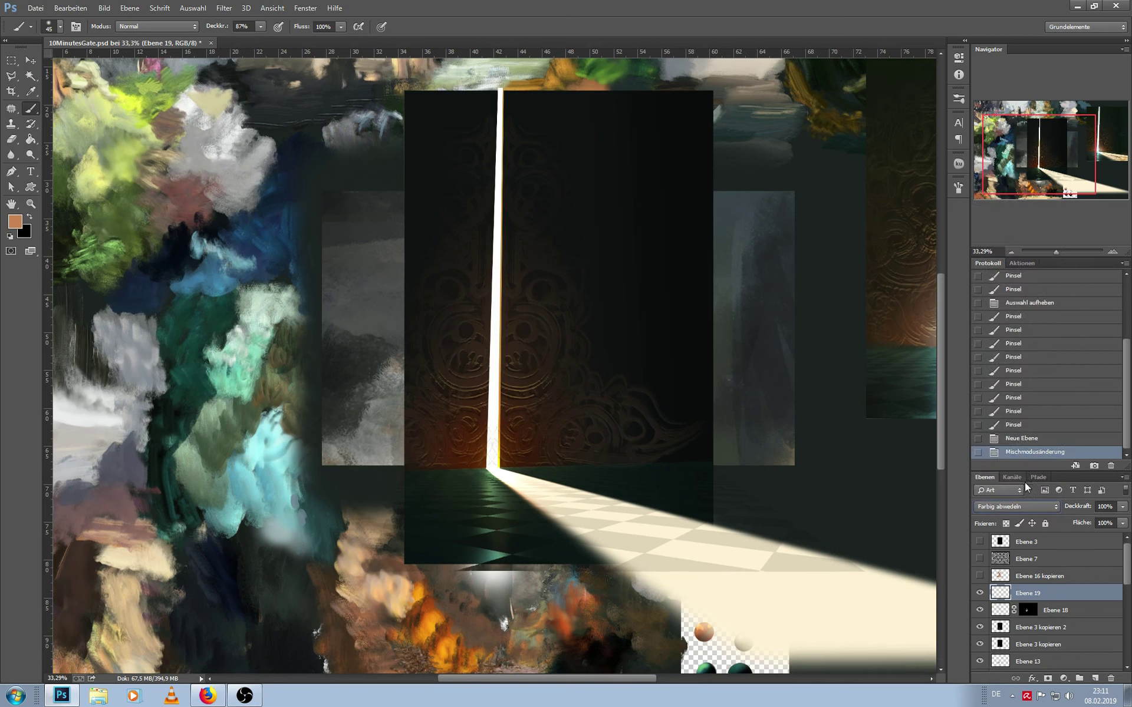
left_click(1013, 507)
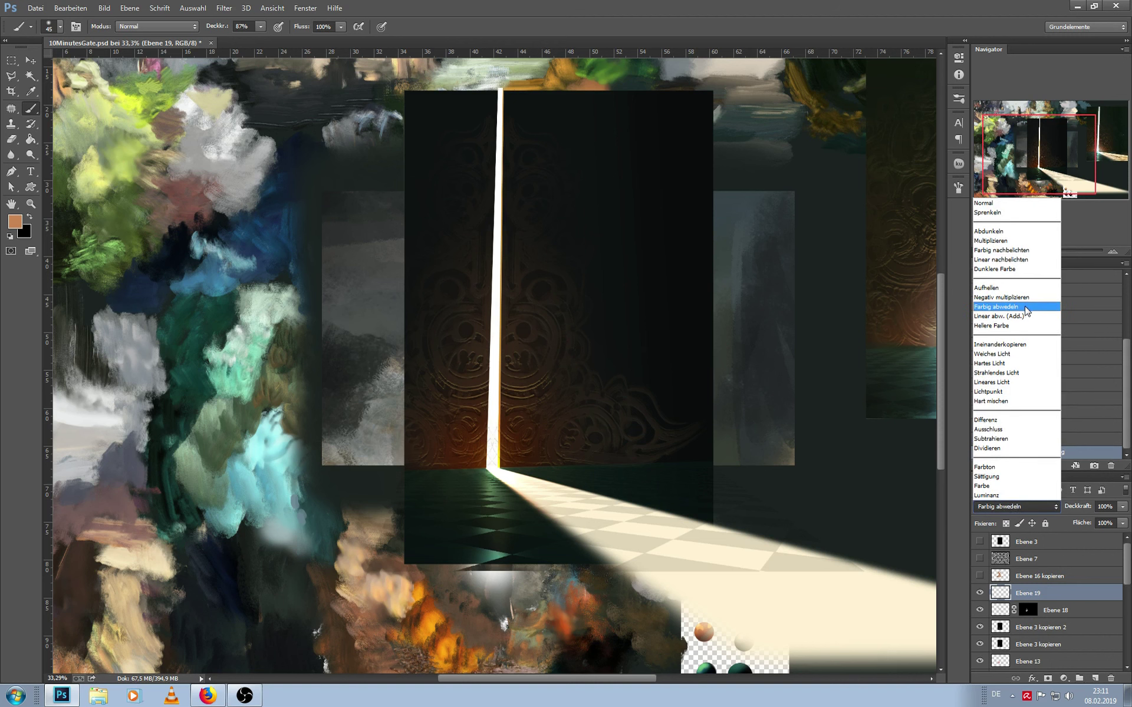
left_click(1000, 297)
left_click_drag(580, 408, 586, 405)
Paint cyan light along the door's crack at 10% brush opacity
left_click(274, 478, "alt")
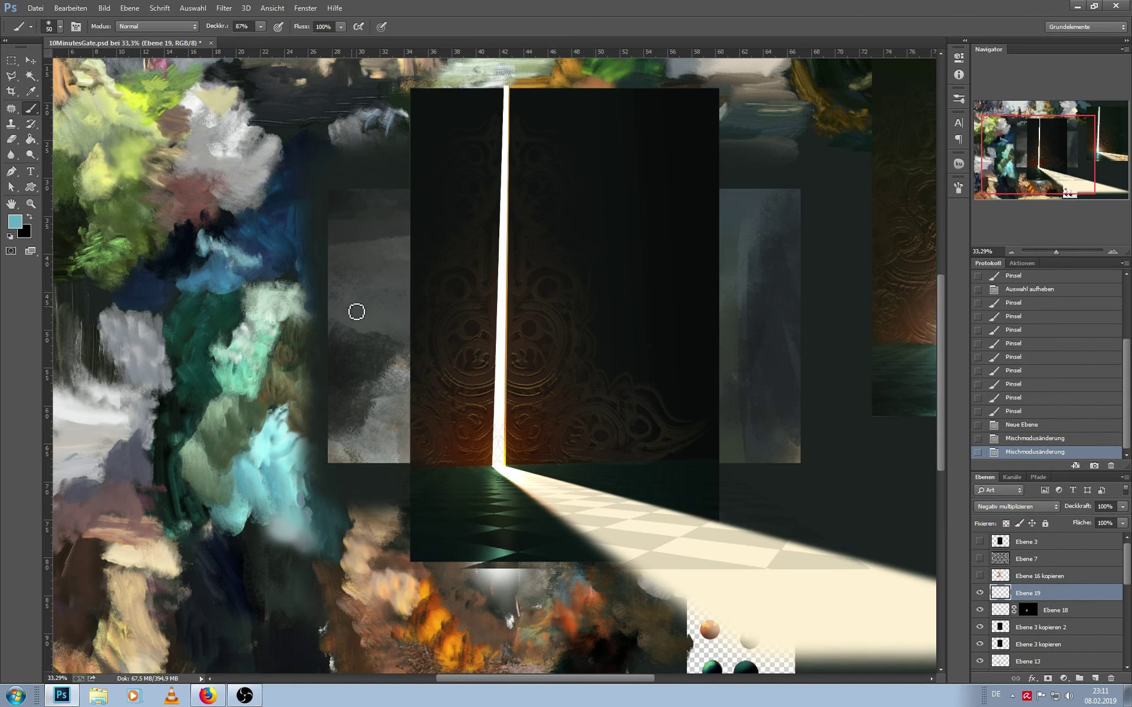
key("1")
left_click(507, 100)
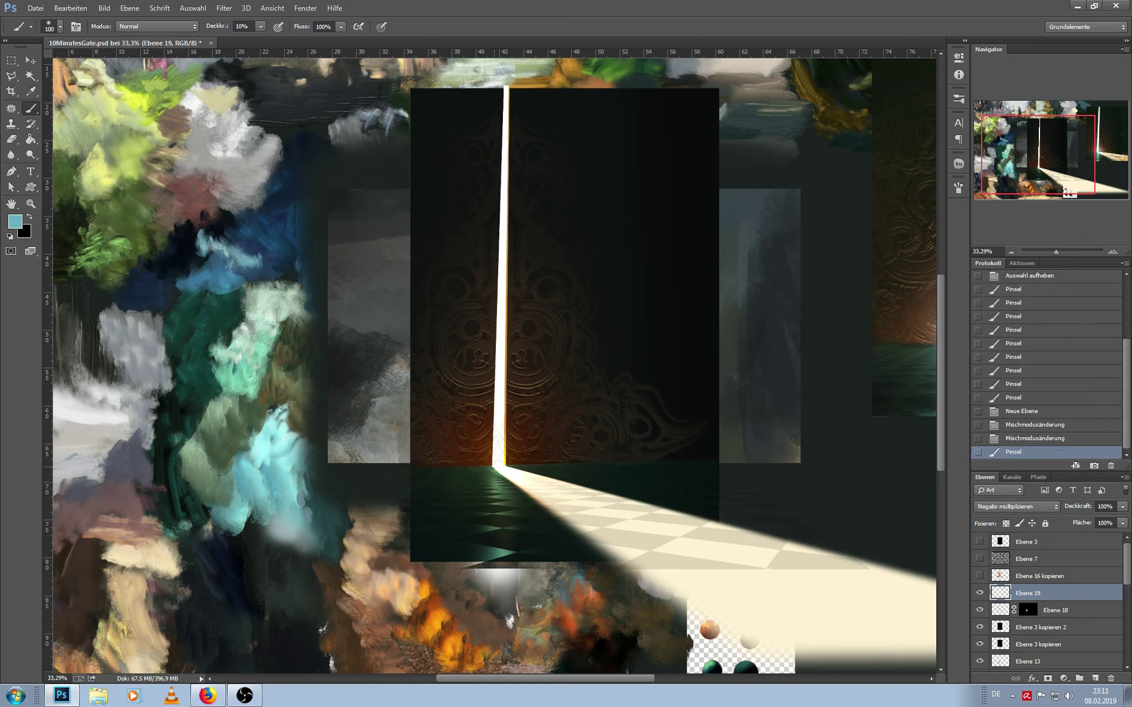
left_click_drag(499, 466, 505, 434)
left_click_drag(522, 96, 510, 165)
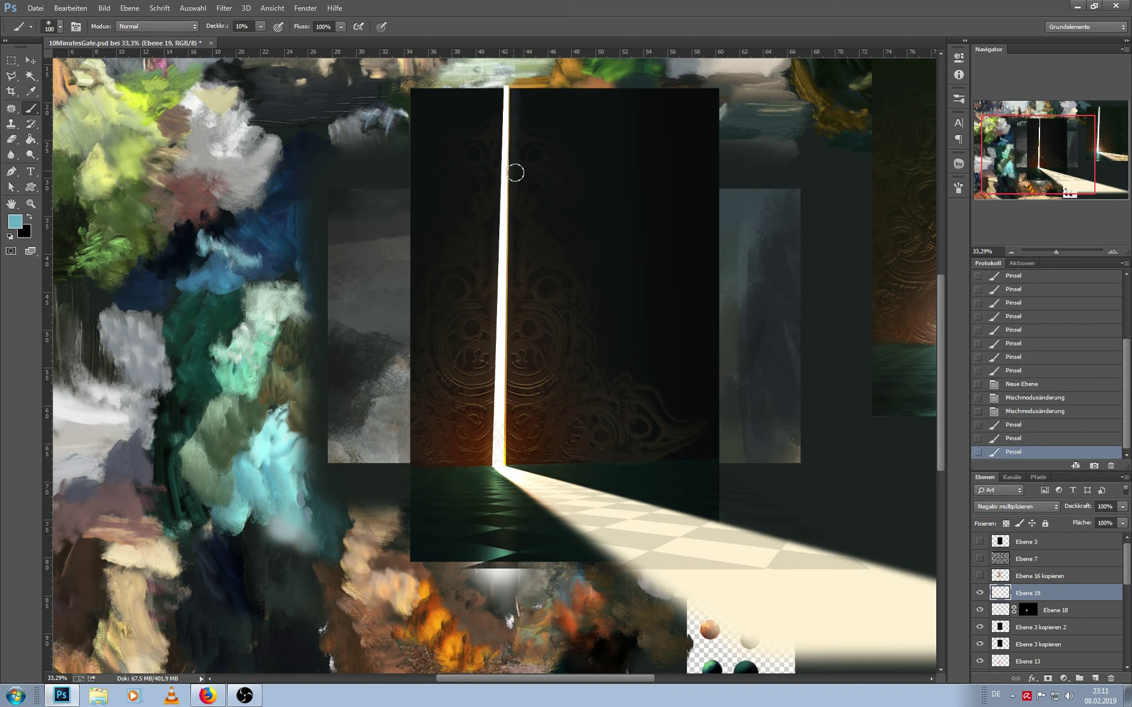
left_click_drag(514, 100, 498, 247)
left_click_drag(501, 153, 500, 230)
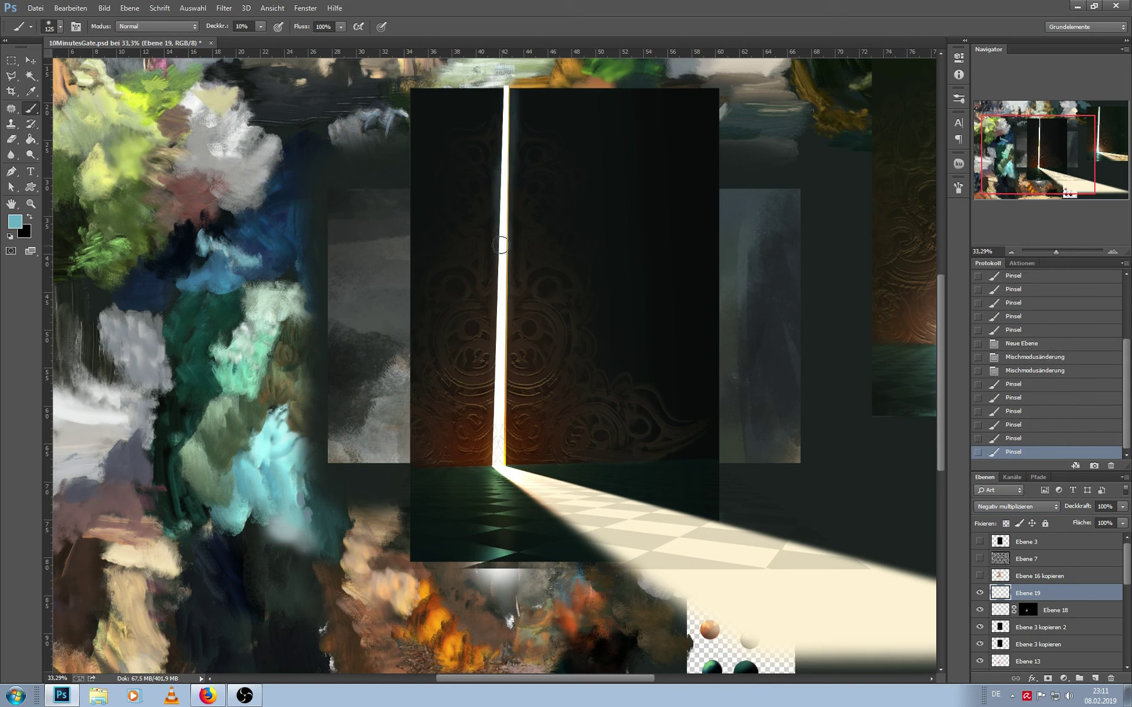
left_click_drag(495, 312, 498, 468)
Clear Ebene 19 and repaint a soft glow at the crack's base with a 150 px brush at 60%
key("bracketright")
key("bracketright")
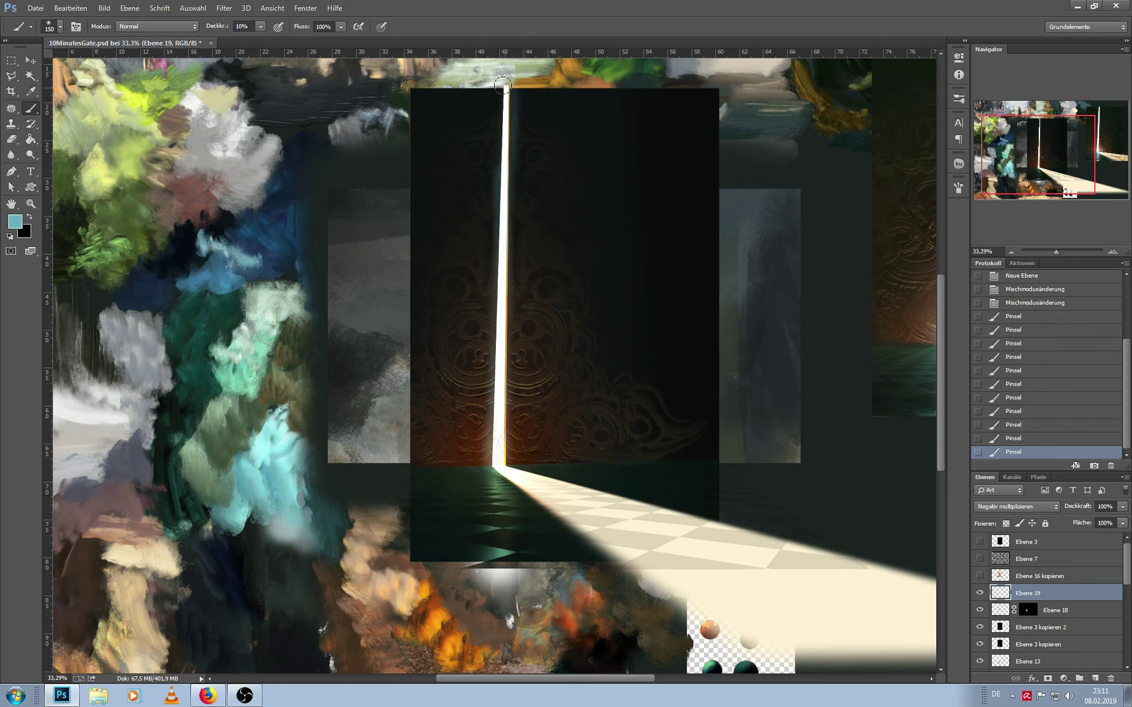
key("ctrl+a")
key("Delete")
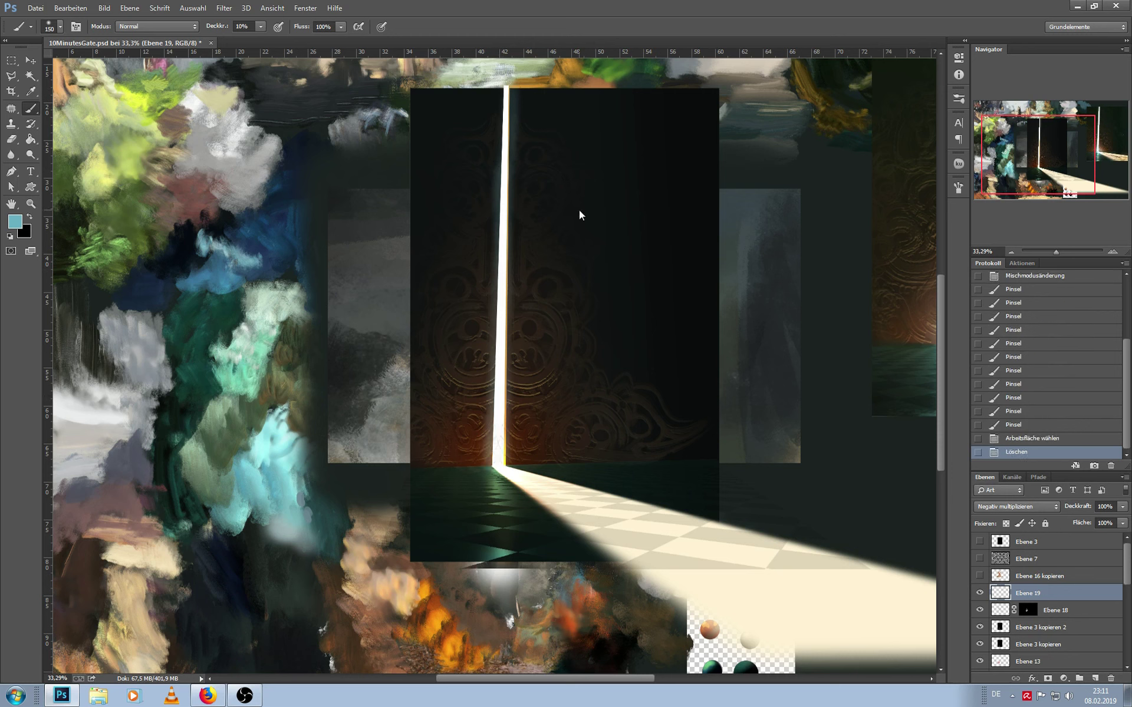
key("ctrl+d")
key("6")
left_click_drag(501, 442, 493, 466)
mouse_move(498, 445)
left_mouse_down()
mouse_move(512, 465)
mouse_move(492, 456)
mouse_move(501, 472)
left_mouse_up()
Move the glow down about 200 px and stretch it upward to 170.80% height
mouse_move(498, 448)
left_mouse_down()
mouse_move(500, 94)
mouse_move(491, 88)
mouse_move(523, 89)
left_mouse_up()
key("ctrl+t")
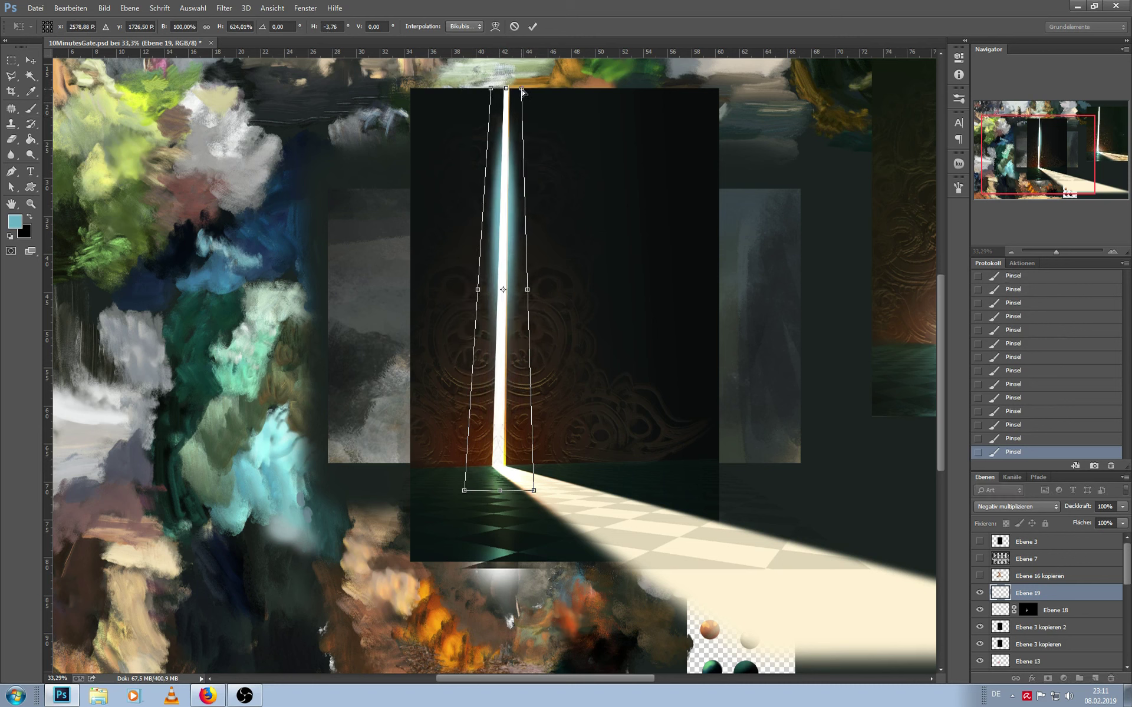
key("Return")
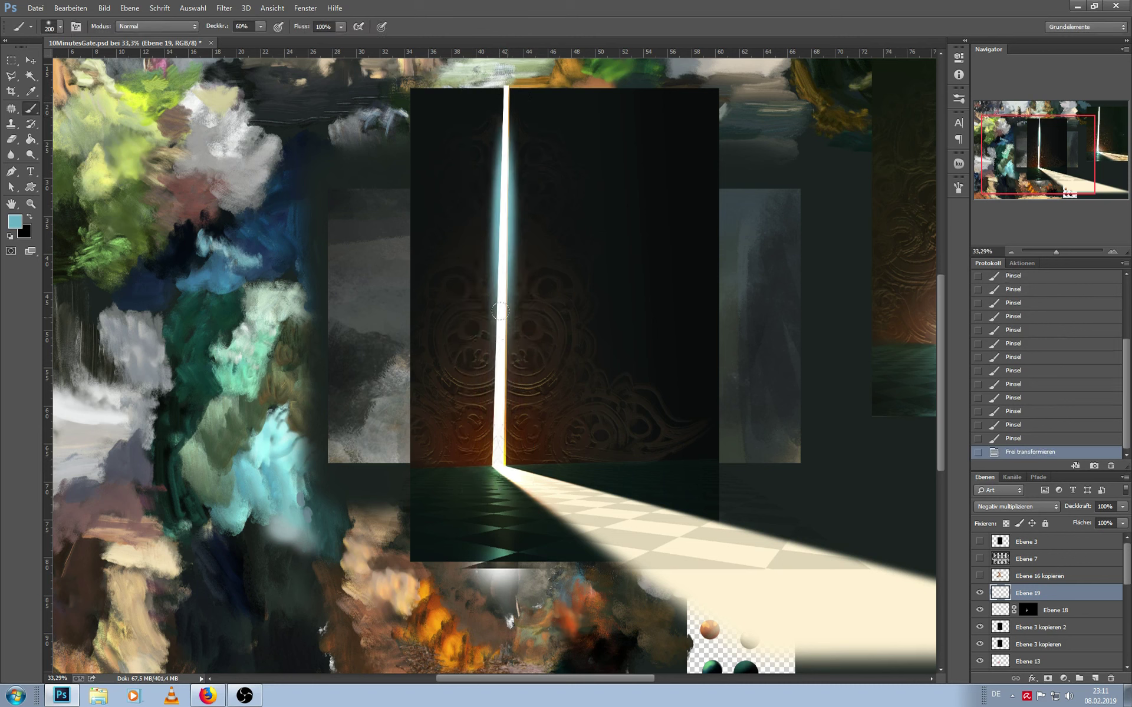
left_click_drag(499, 311, 510, 432)
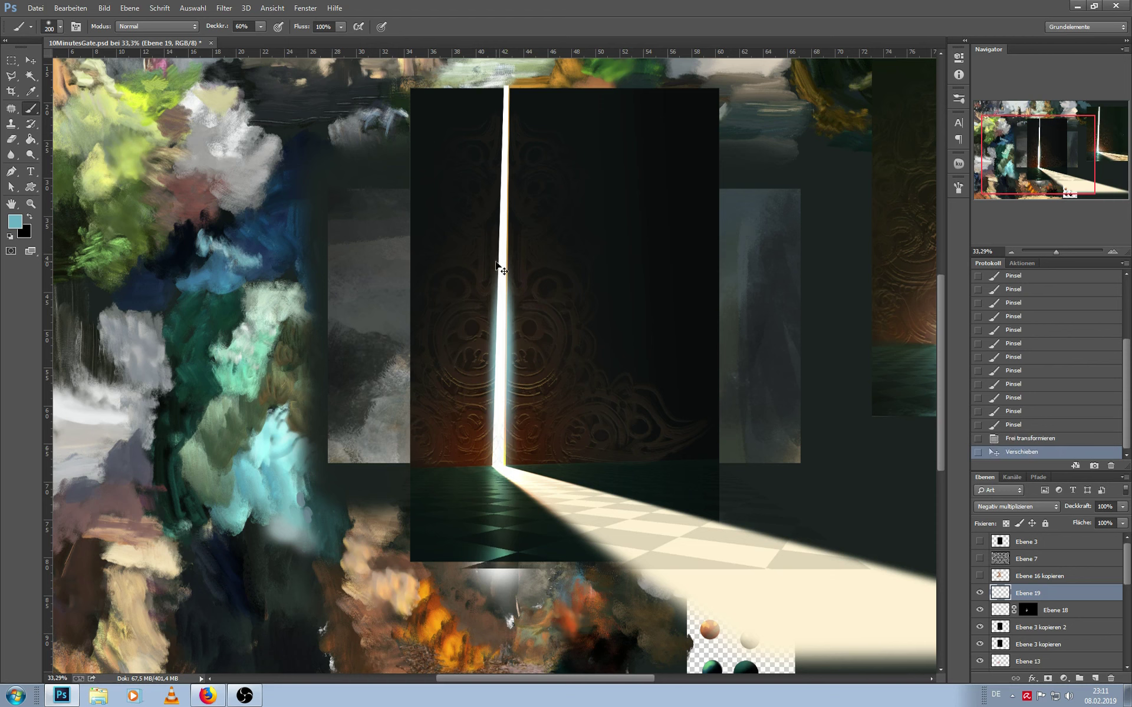
key("ctrl+t")
mouse_move(500, 230)
left_mouse_down()
mouse_move(500, 90)
mouse_move(480, 89)
mouse_move(522, 90)
left_mouse_up()
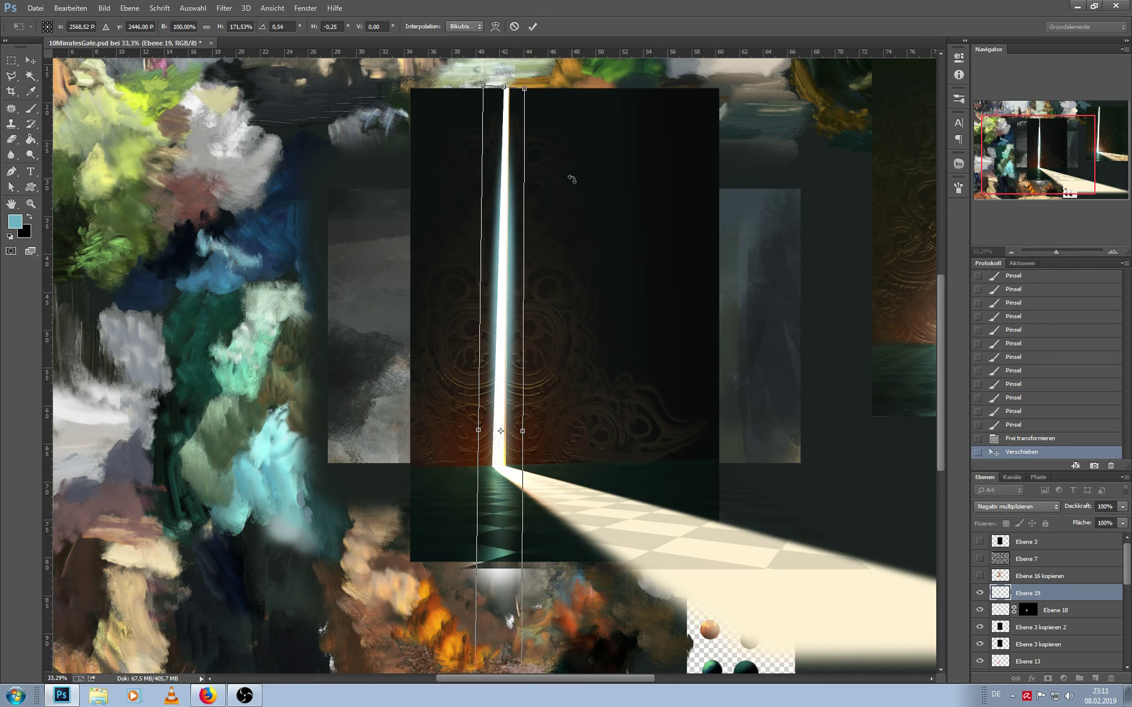
key("Return")
Duplicate the beam, move the copy down onto the floor, and merge it into Ebene 19
key("ctrl+j")
left_click_drag(507, 92, 513, 469)
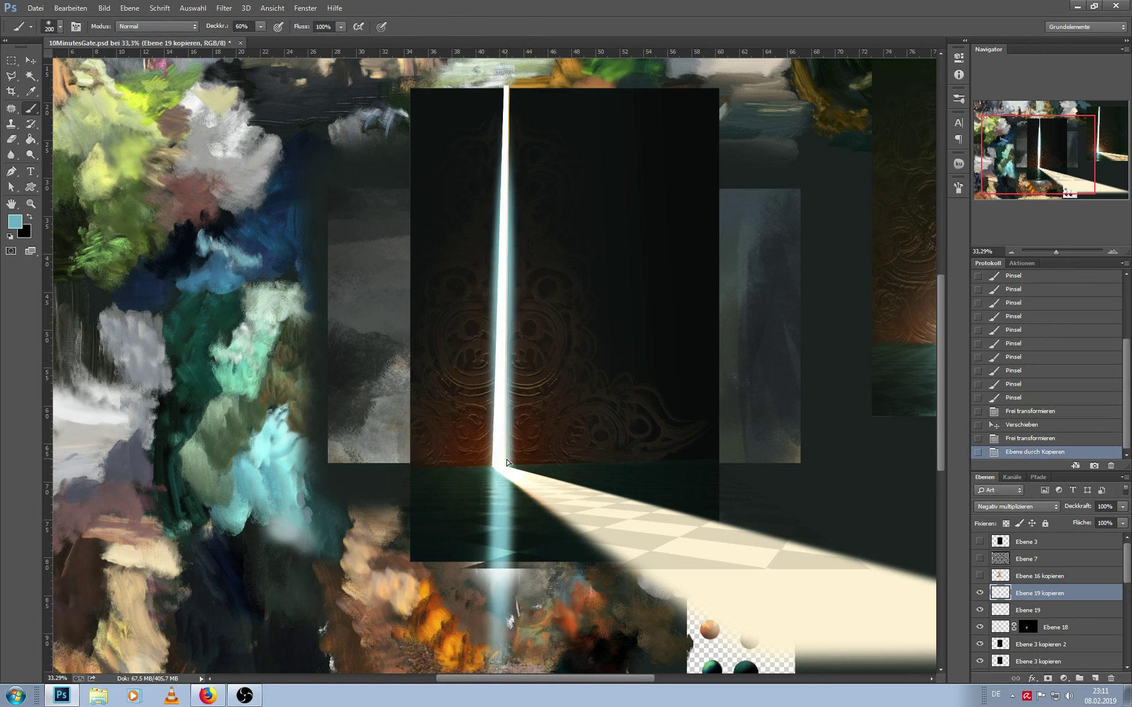
key("ctrl+t")
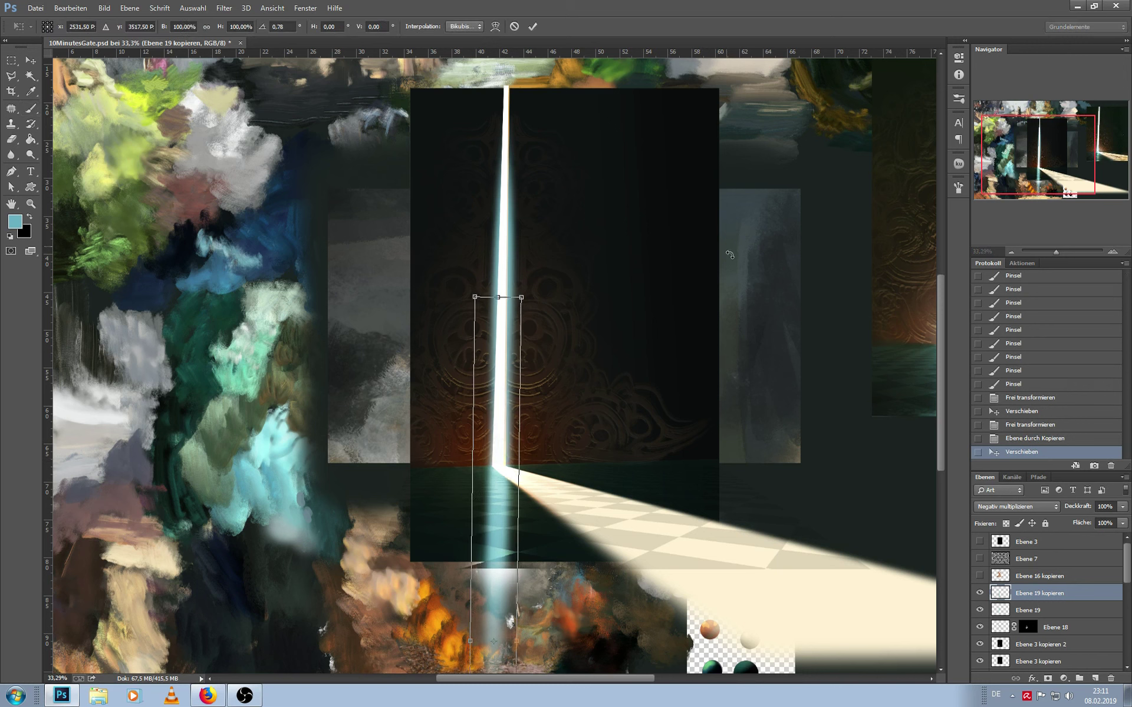
key("Return")
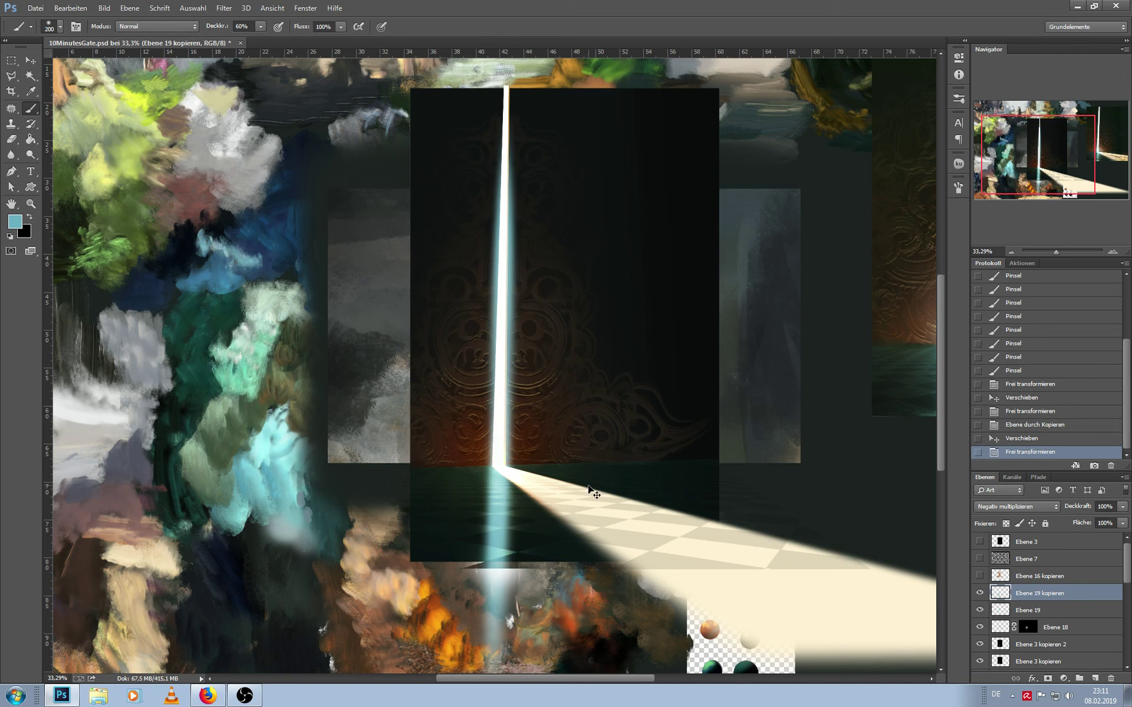
key("Left")
key("ctrl+e")
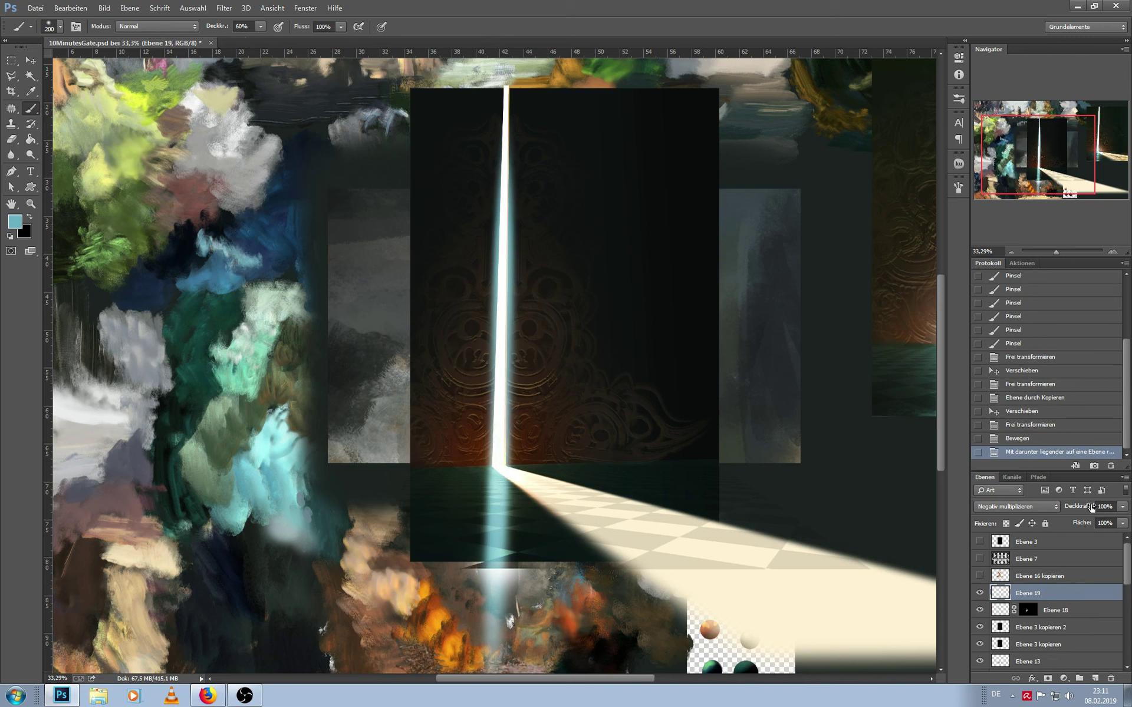
Set Ebene 19 to 72% opacity, add a layer mask, and fade the beam's lower part
left_click(1123, 507)
left_click(1104, 521)
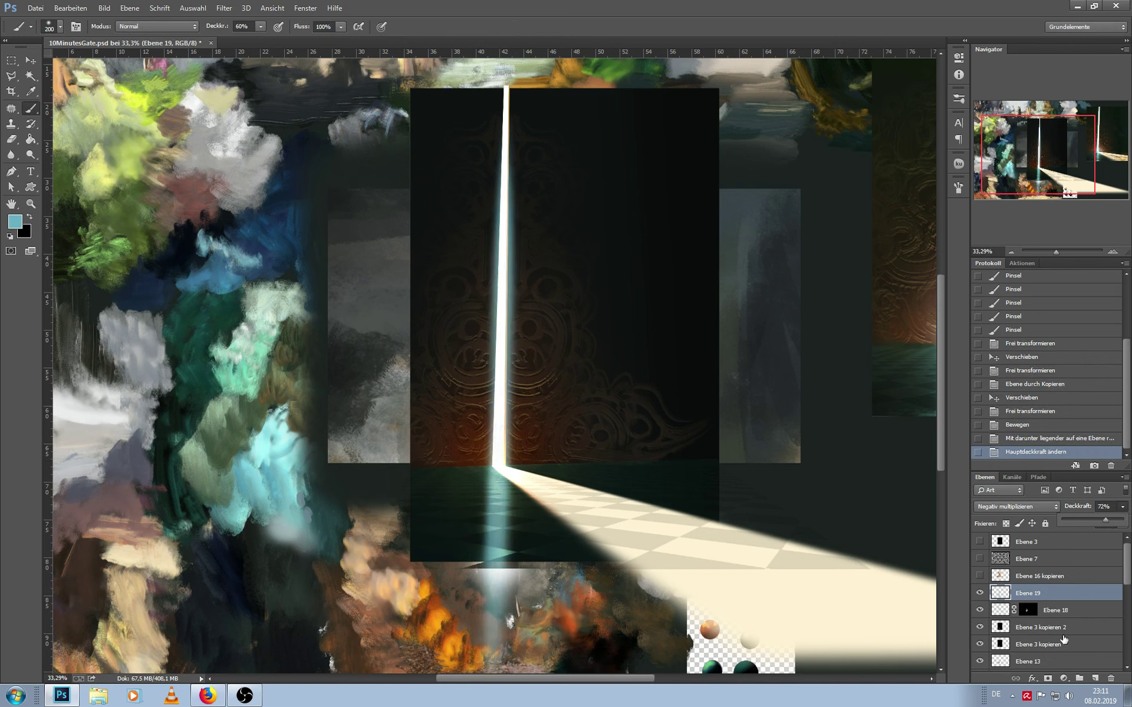
left_click(1047, 679)
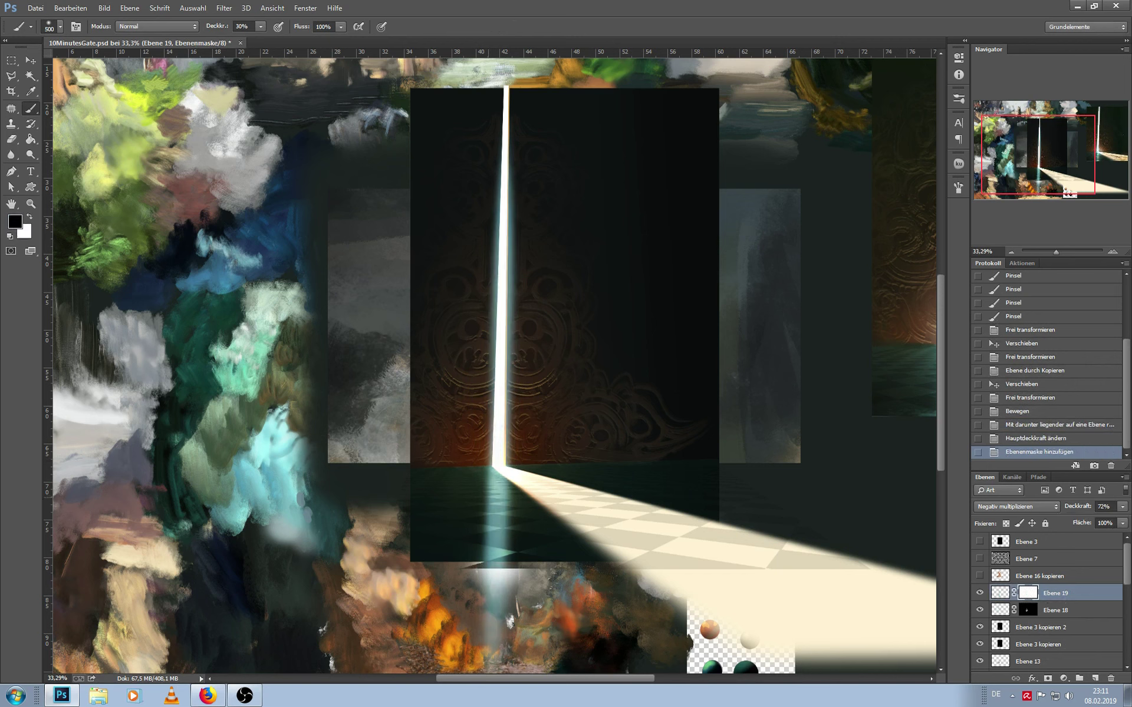
mouse_move(497, 471)
left_mouse_down()
mouse_move(497, 563)
mouse_move(496, 521)
left_mouse_up()
left_click_drag(494, 534, 494, 557)
left_click_drag(497, 504, 507, 563)
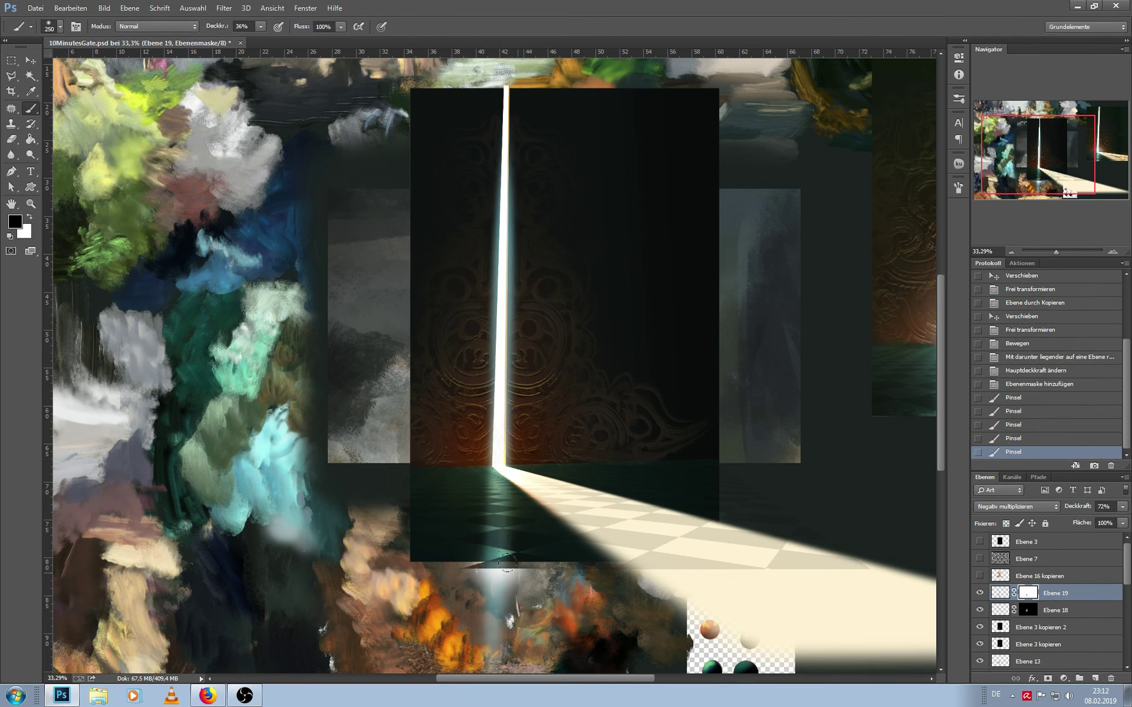
left_click(507, 561)
Faintly soften the beam along its length with a smaller 10% opacity brush on the mask
key("bracketleft")
key("1")
mouse_move(524, 247)
left_mouse_down()
mouse_move(526, 159)
mouse_move(521, 247)
left_mouse_up()
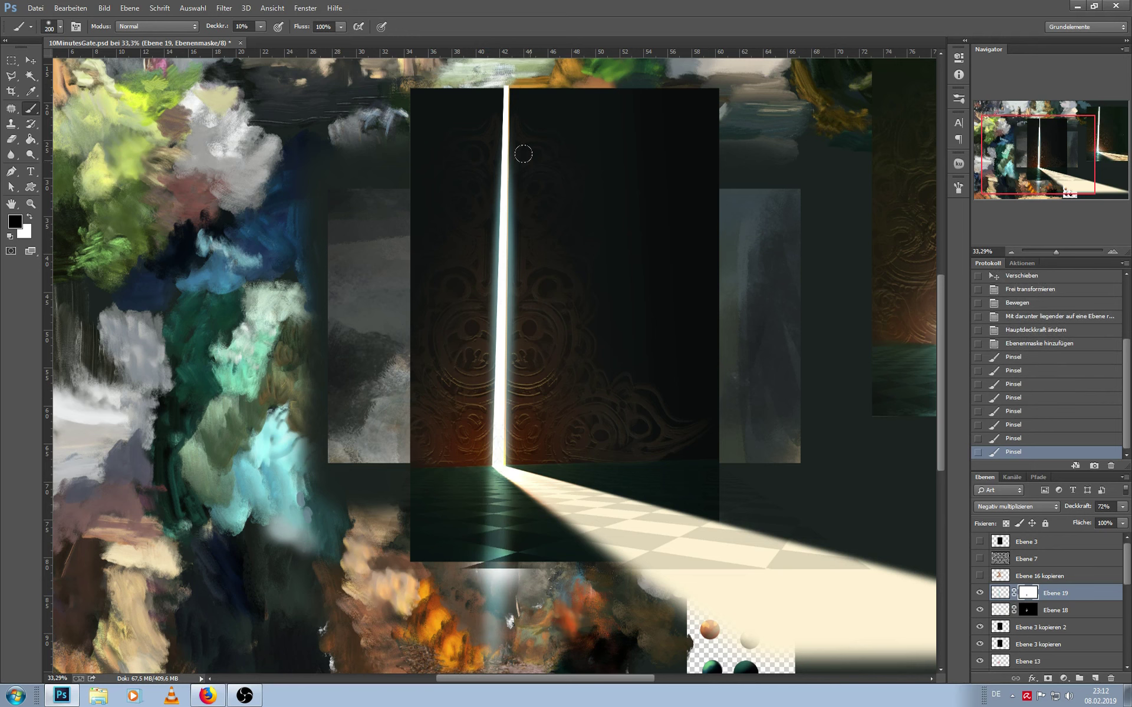
mouse_move(524, 154)
left_mouse_down()
mouse_move(525, 292)
mouse_move(521, 236)
left_mouse_up()
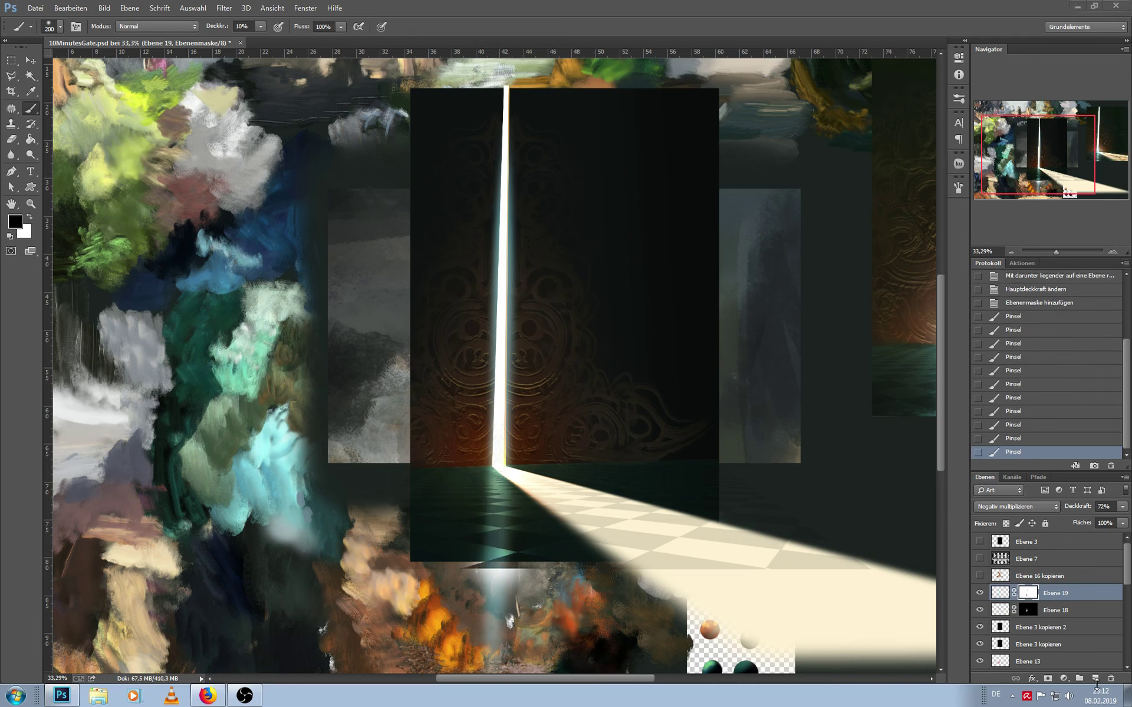
Add a new layer, Ebene 20, with Negativ multiplizieren blending
left_click(1052, 592)
left_click(1095, 679)
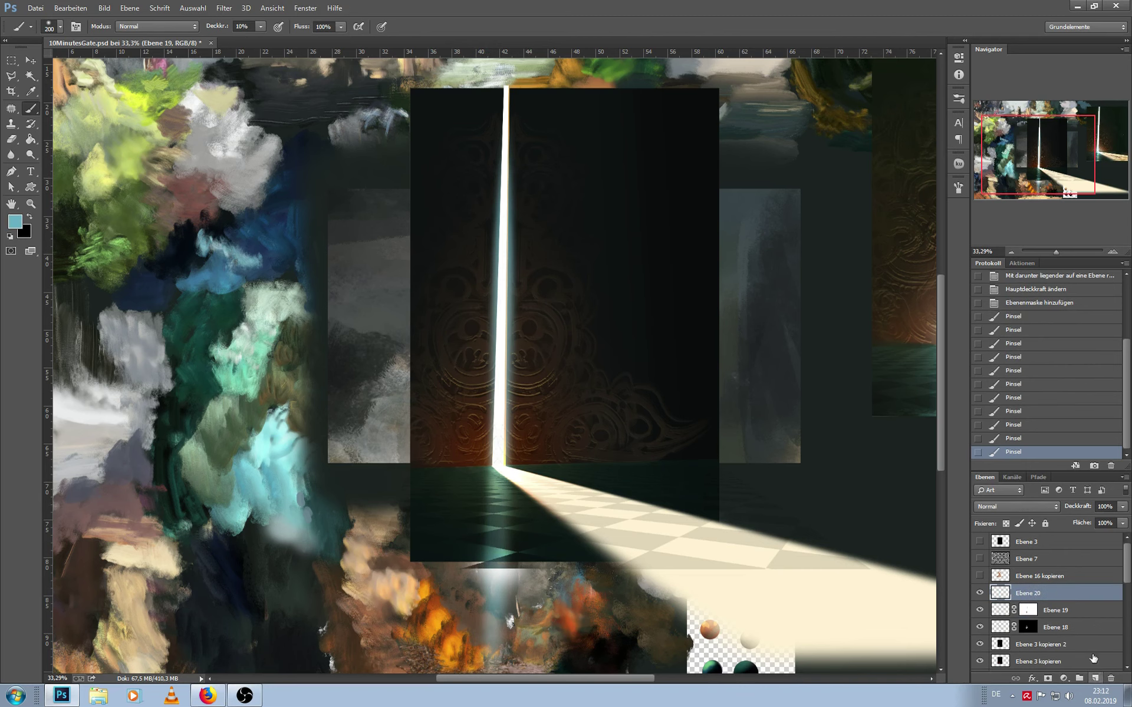
left_click(1006, 506)
left_click(1002, 295)
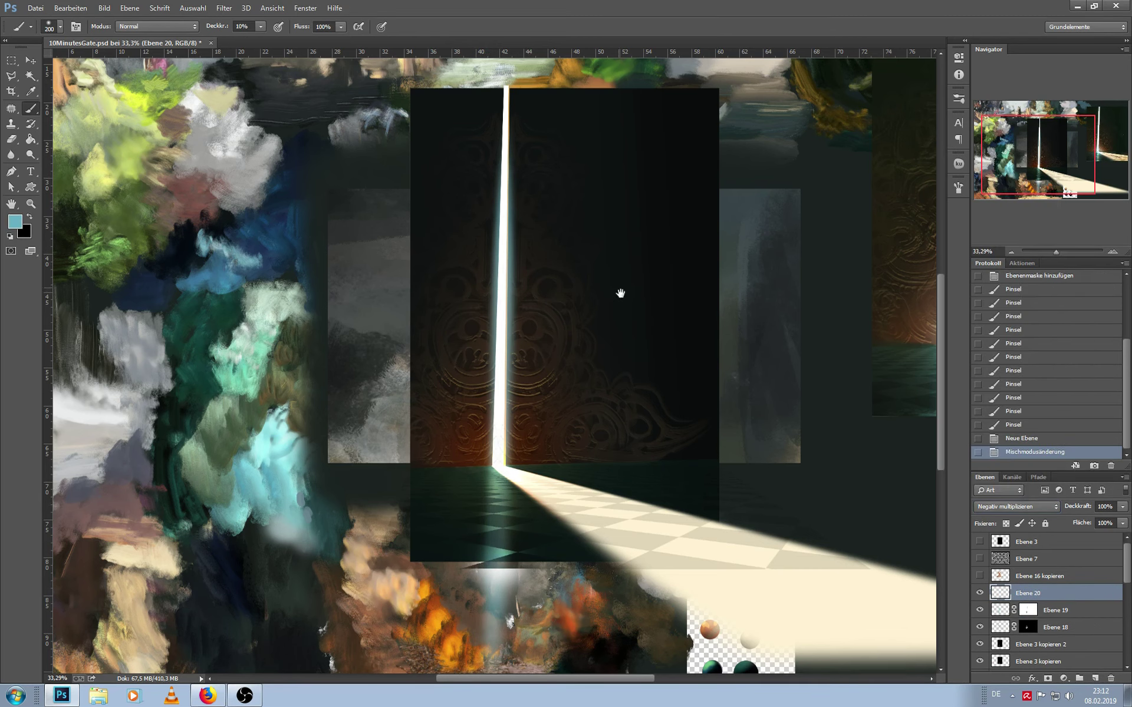
Choose the large soft 1000 px brush at 55% opacity with a sampled blue-teal colour
left_click(59, 26)
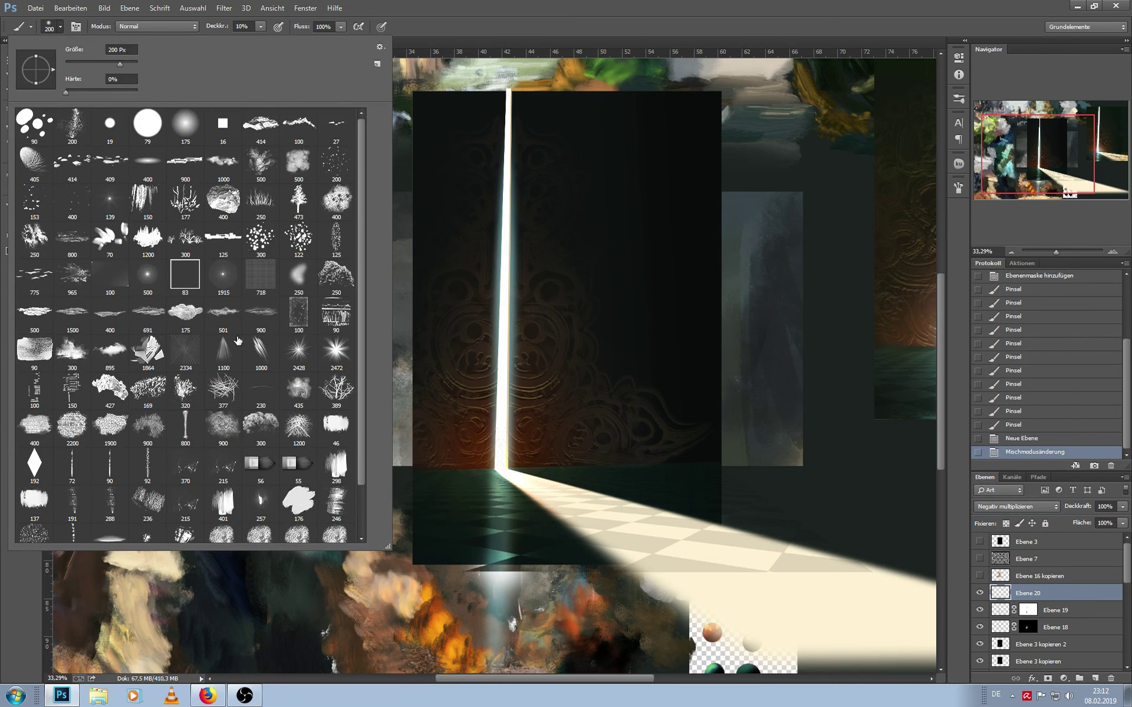
left_click(261, 352)
left_click(416, 284)
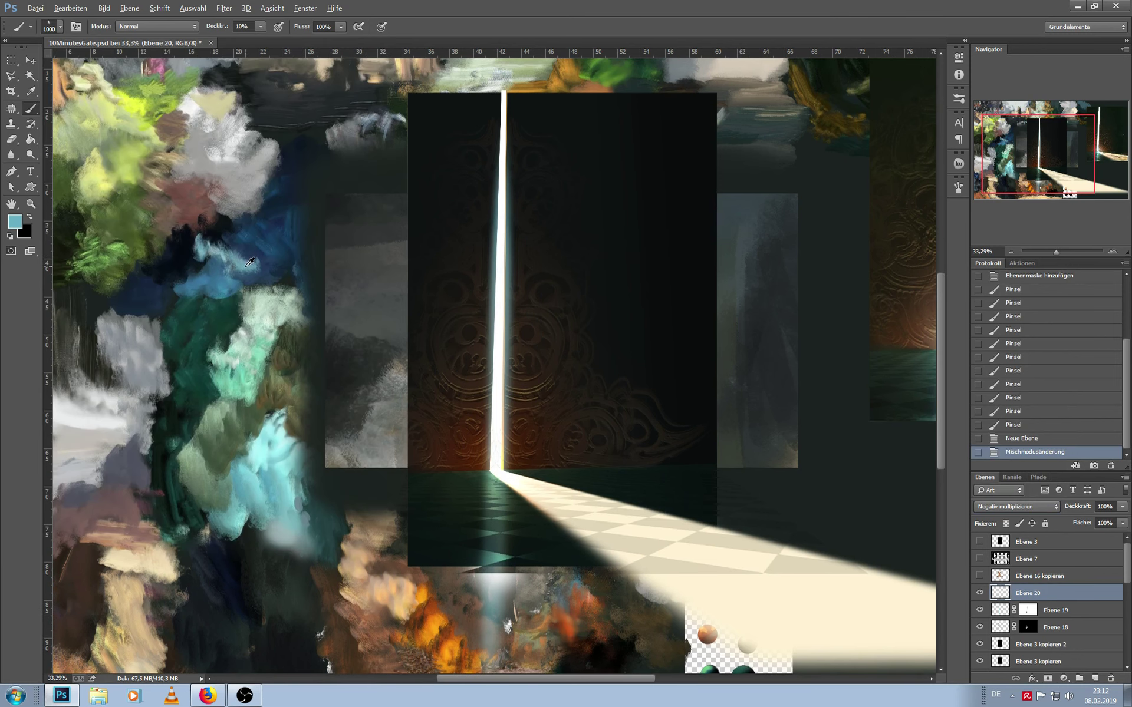
left_click(227, 287, "alt")
key("5")
key("5")
key("bracketright")
Paint several diagonal light rays over and beside the door gap, enlarging the brush each time
left_click(499, 294)
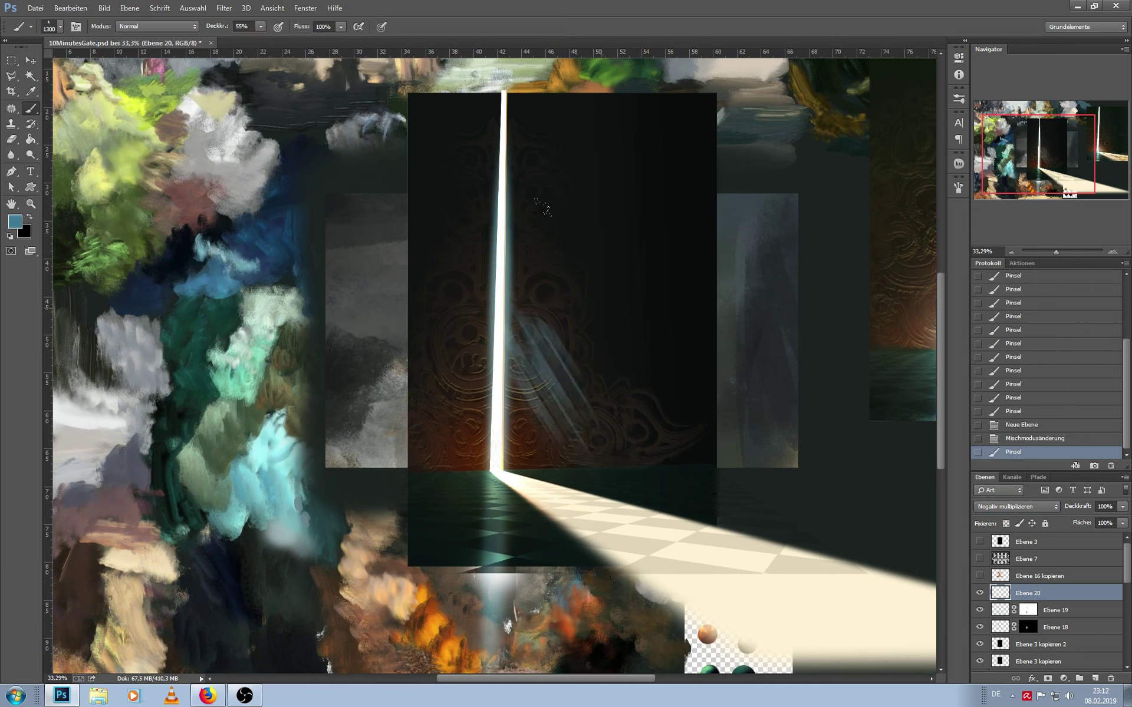
key("bracketright")
key("bracketright")
left_click(512, 210)
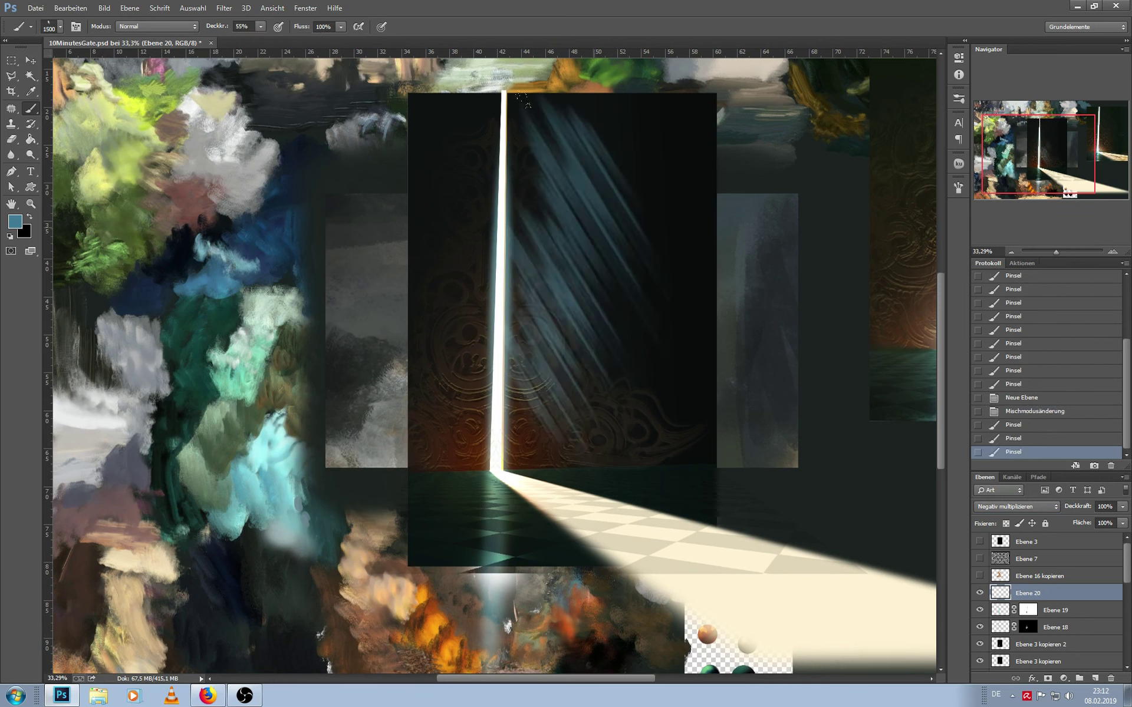
key("bracketright")
left_click(548, 260)
key("ctrl+t")
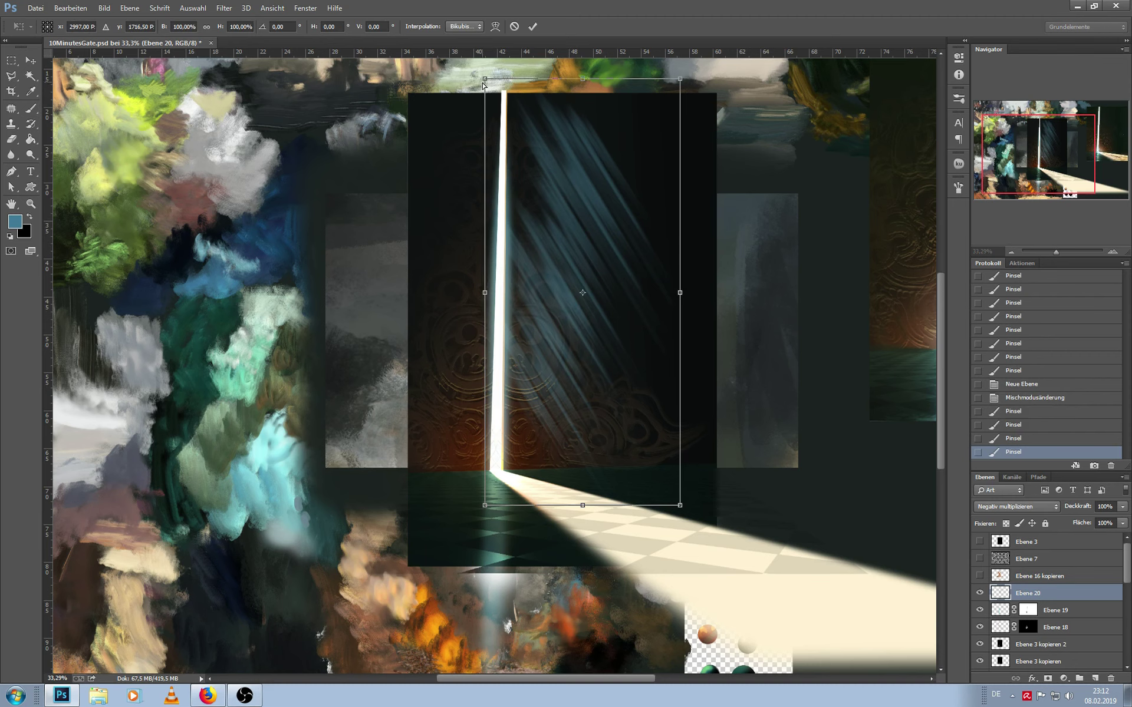
Distort and skew the light rays so they fan out from the door gap
left_click_drag(483, 80, 451, 196)
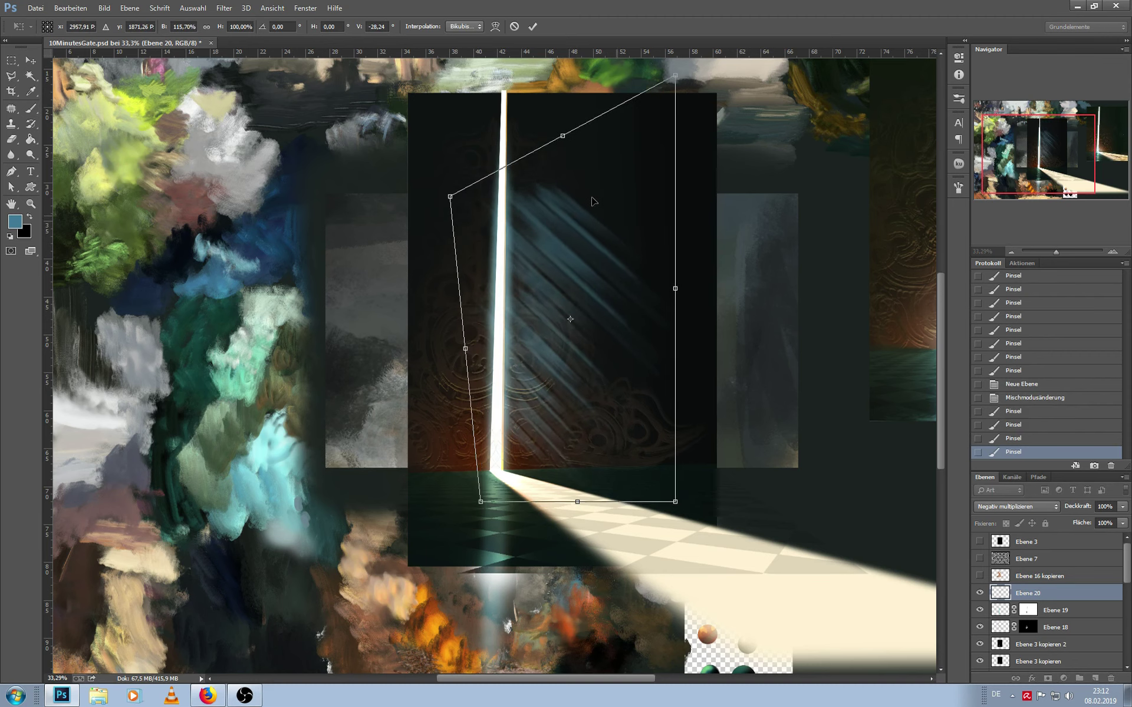
left_click_drag(593, 201, 565, 179)
left_click_drag(1055, 252, 1049, 252)
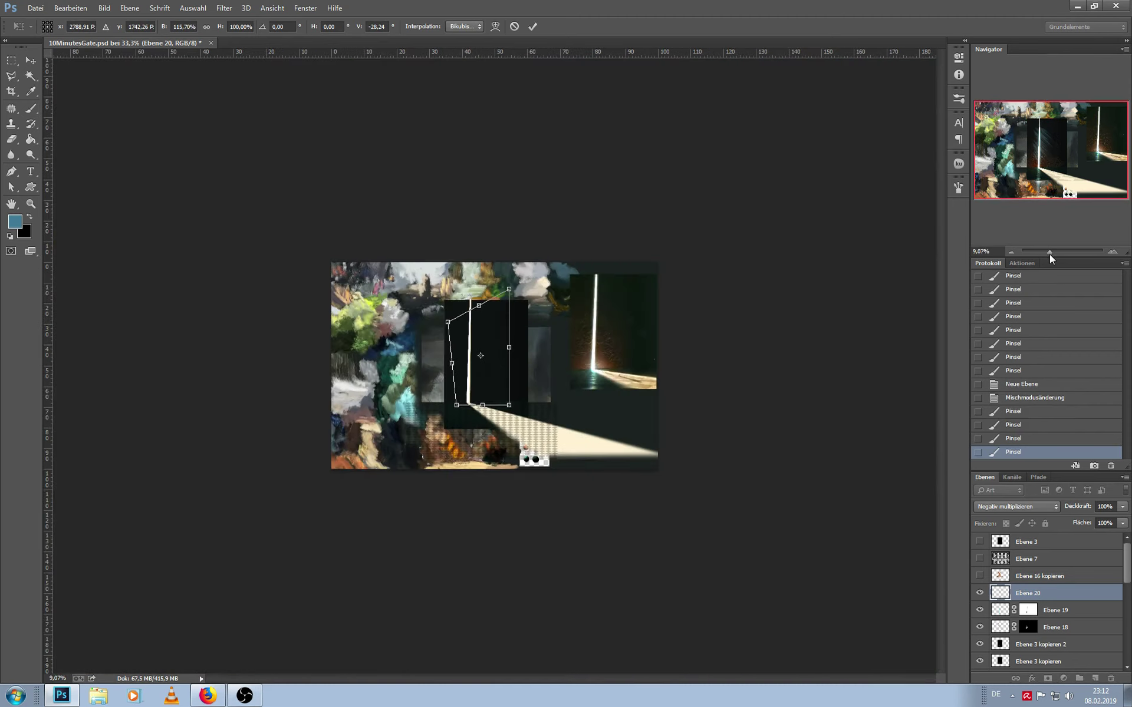
left_click_drag(511, 407, 608, 525)
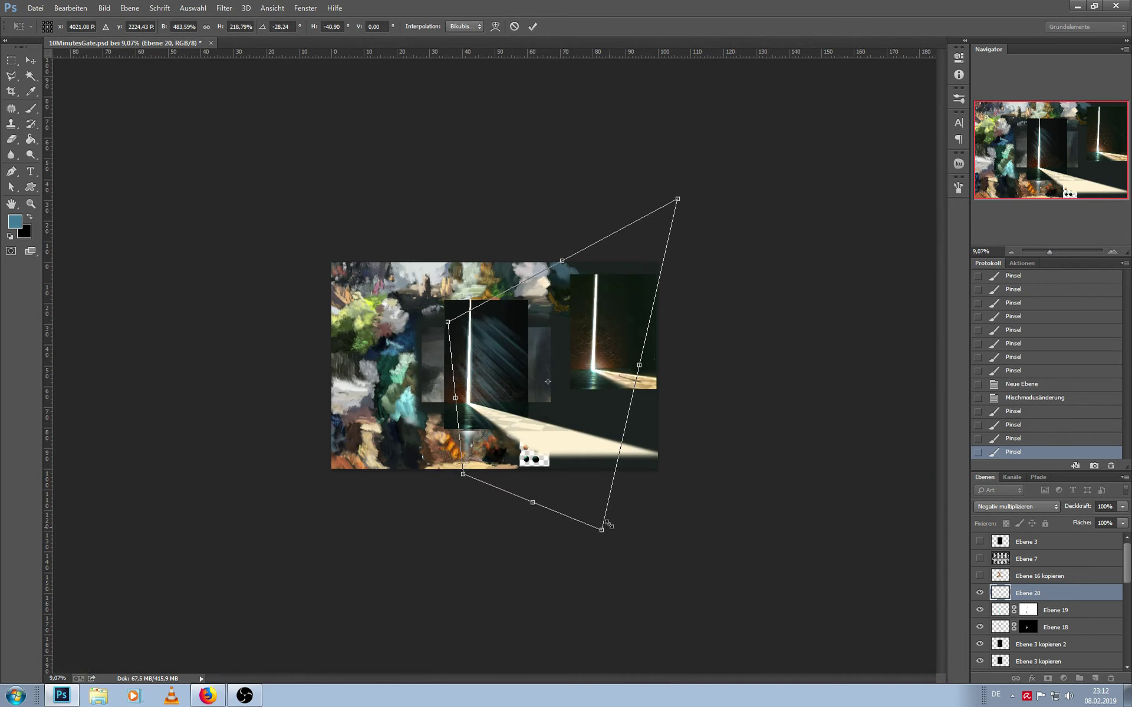
left_click_drag(676, 197, 621, 195)
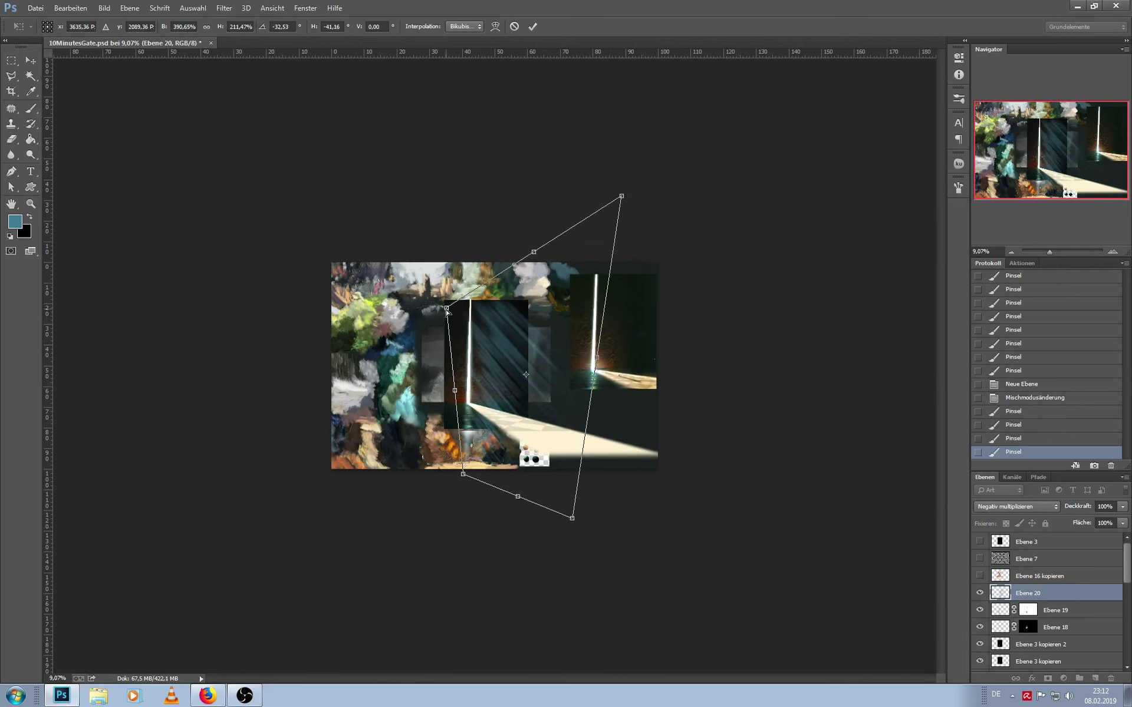
left_click_drag(446, 309, 432, 335)
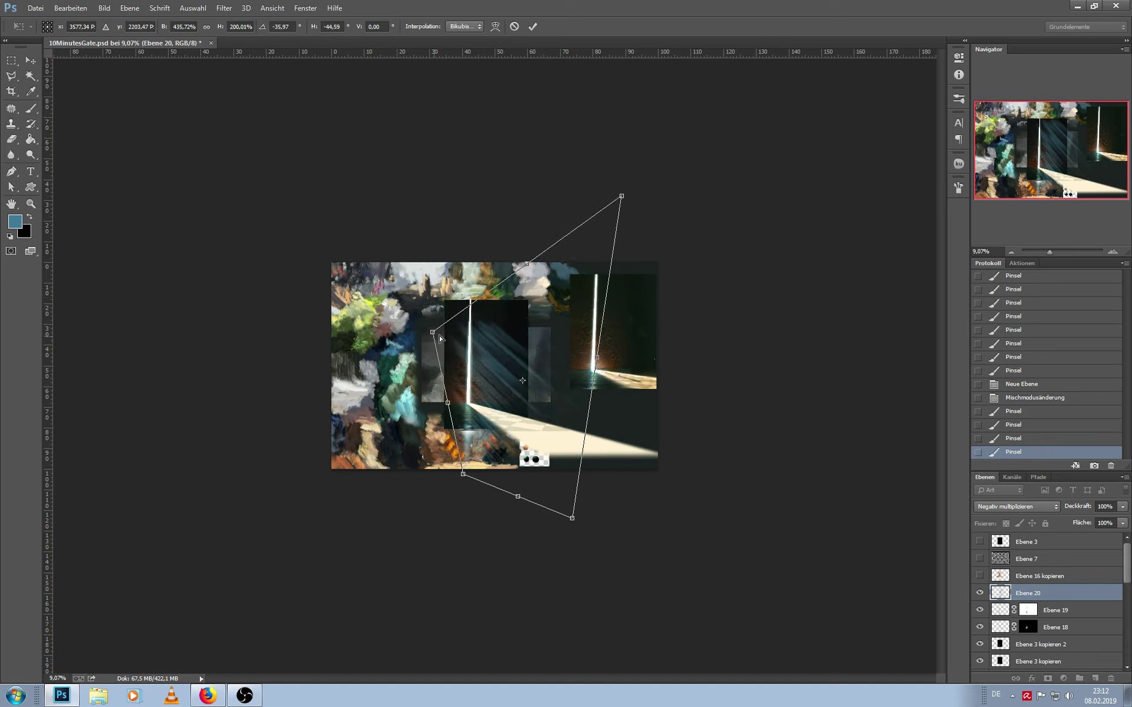
left_click_drag(550, 326, 552, 314)
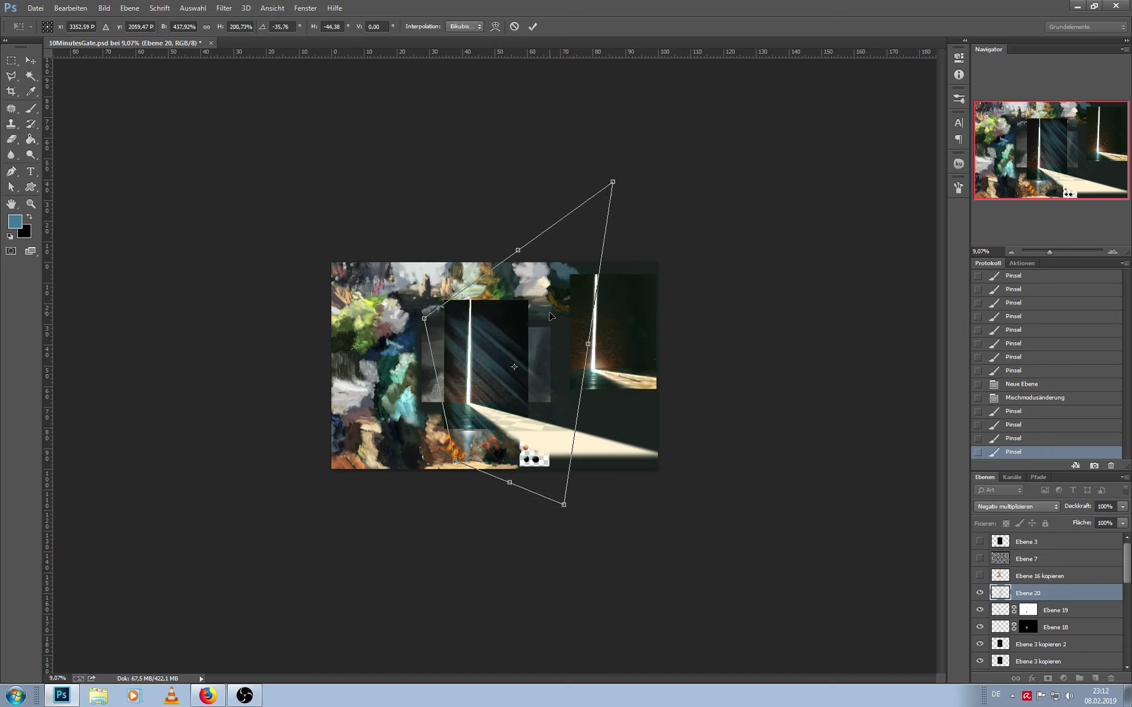
key("l")
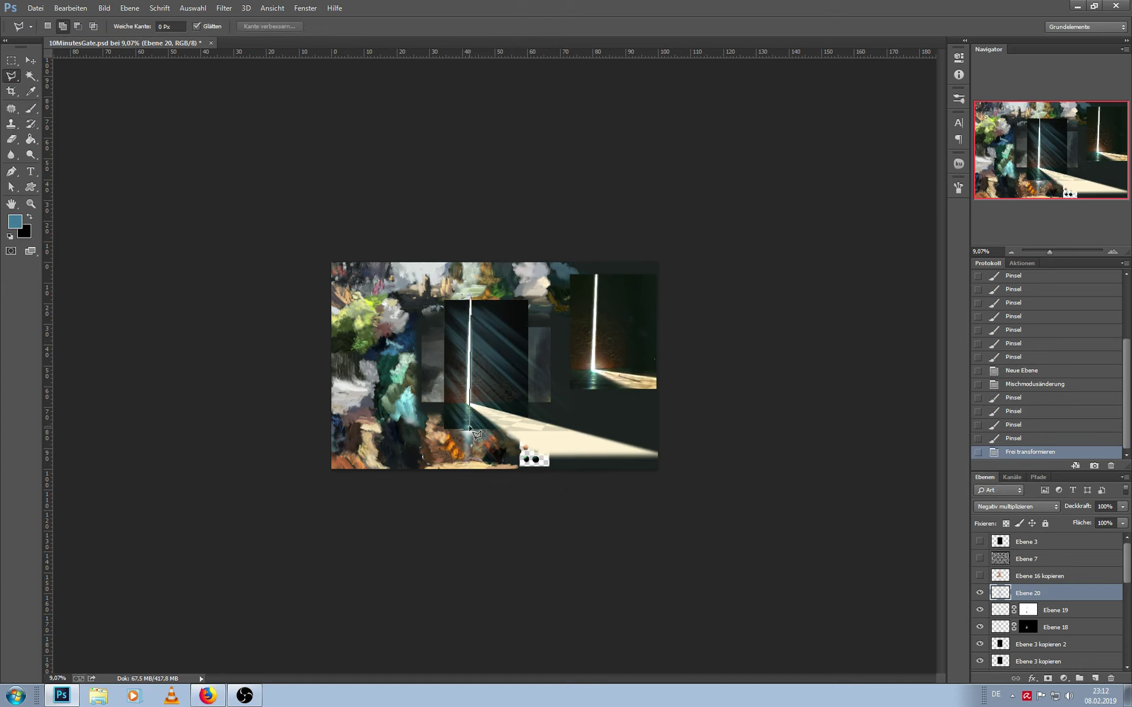
Outline the unwanted ray area on the left with the Polygonal Lasso, delete it, and deselect
left_click(507, 424)
left_click(502, 466)
left_click(417, 475)
left_click(386, 431)
left_click(404, 227)
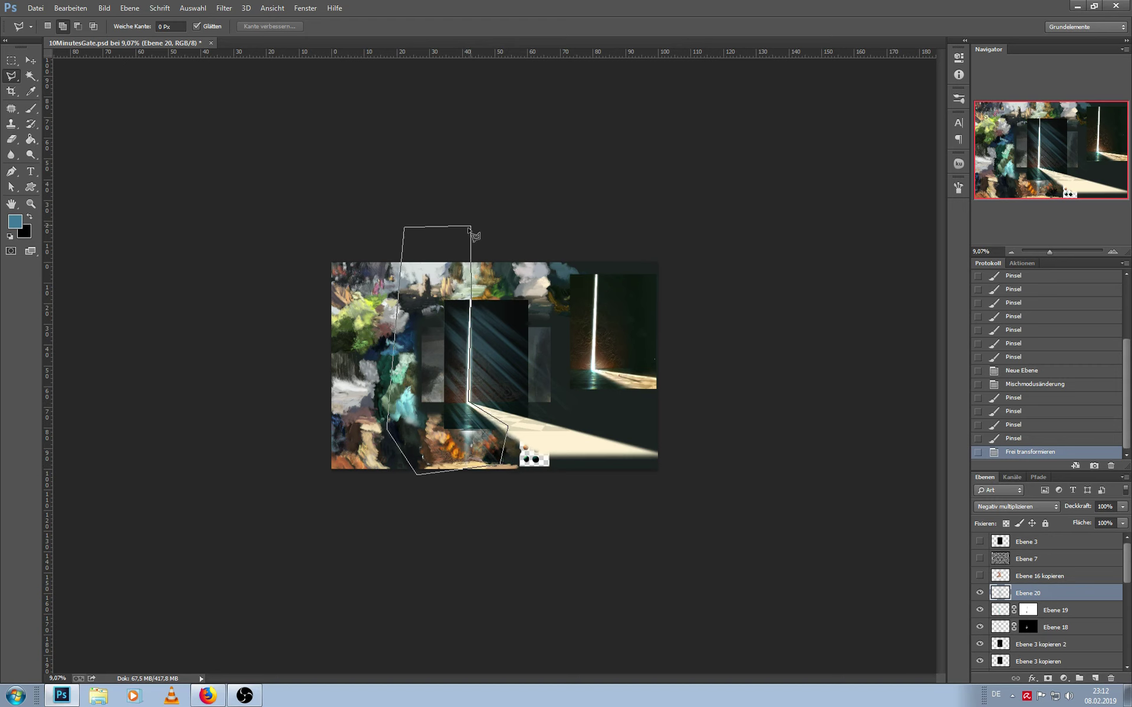
left_click(470, 229)
key("Delete")
key("ctrl+d")
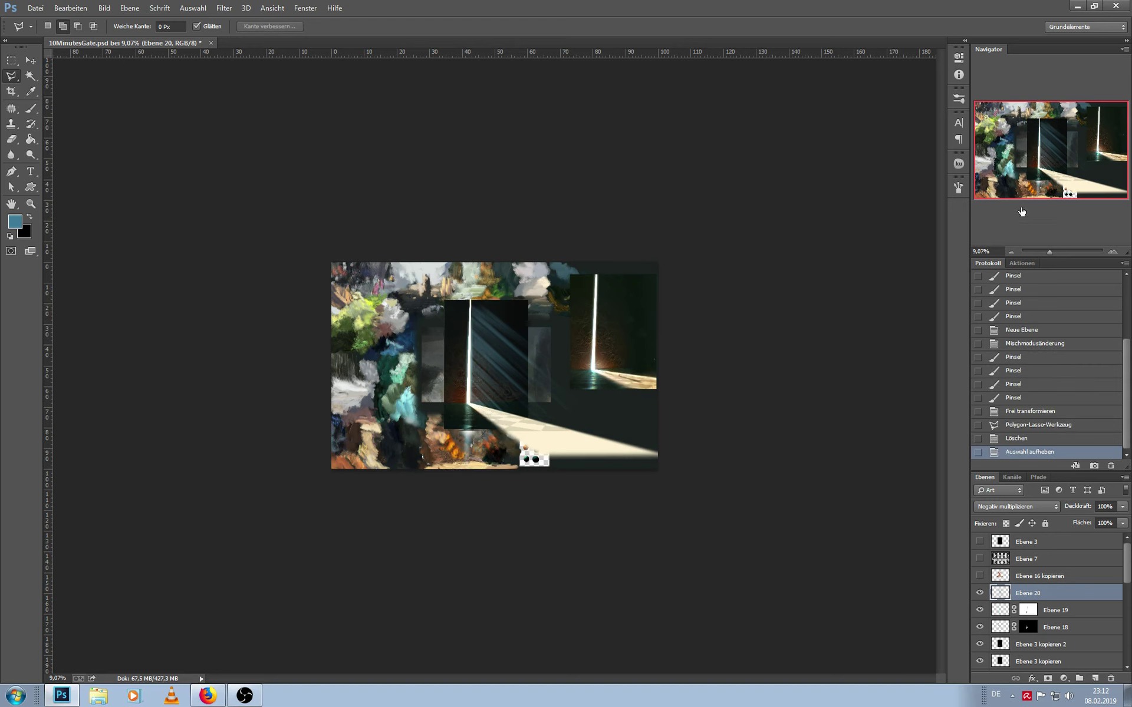
left_click_drag(1050, 251, 1060, 253)
Add a mask to Ebene 20 and fade the rays over the door with a soft brush
left_click(1047, 679)
left_click_drag(763, 471, 769, 515)
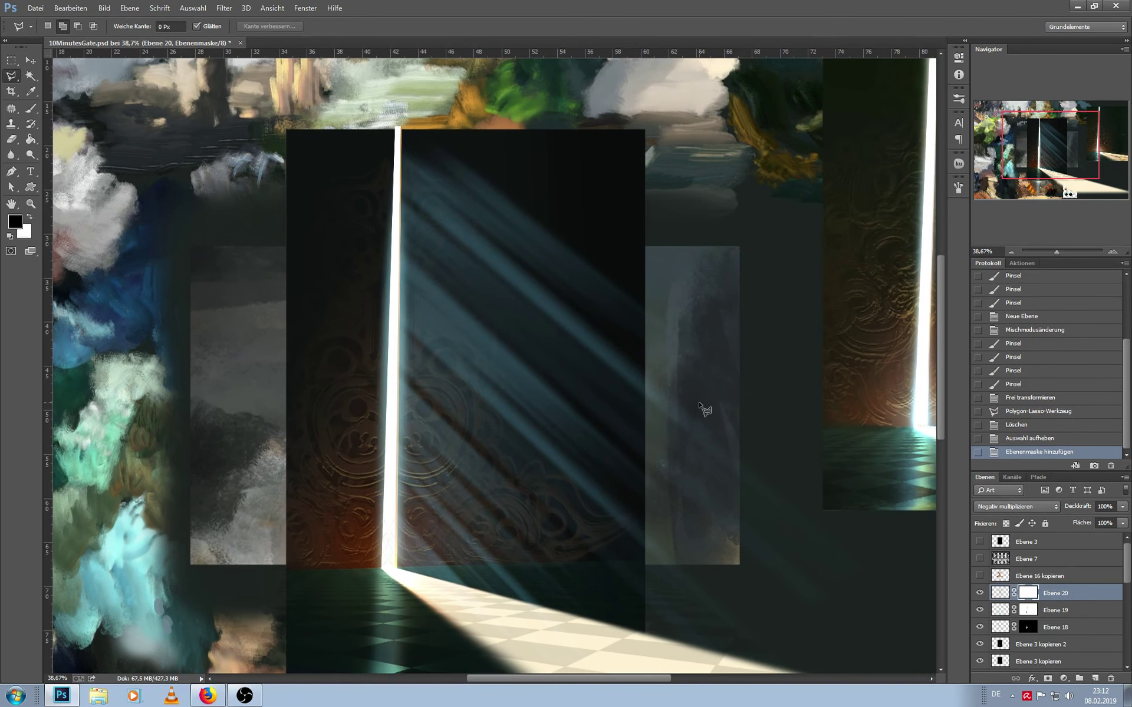
key("b")
left_click(61, 30)
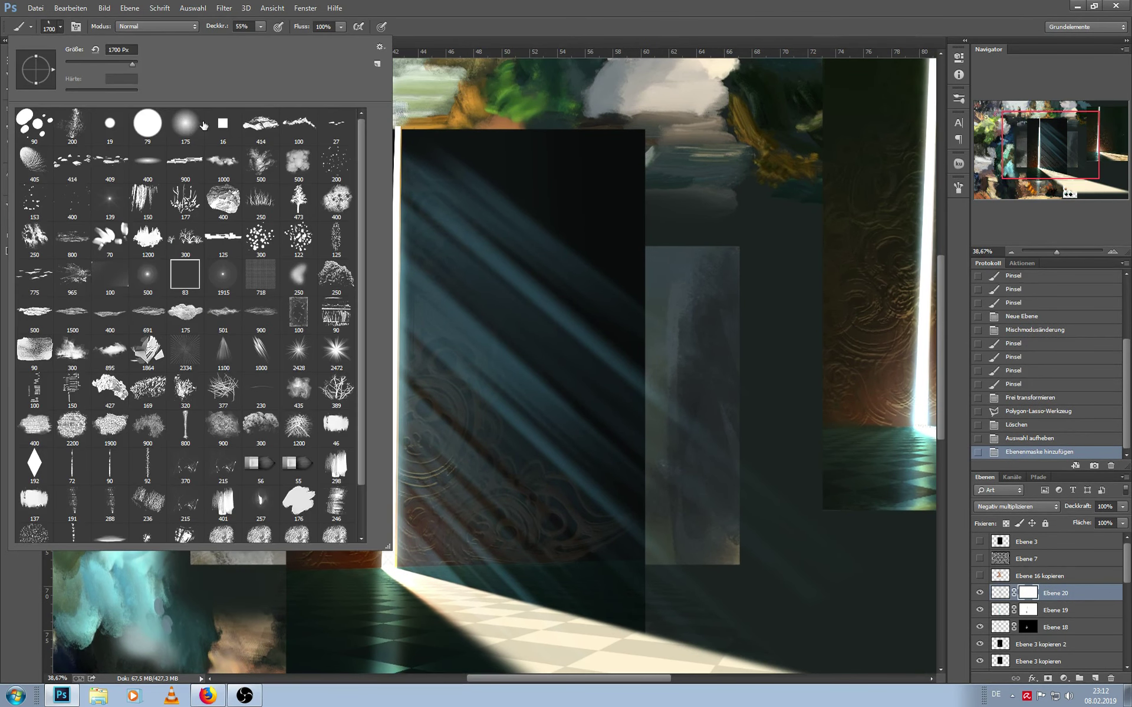
double_click(193, 127)
left_click_drag(465, 236, 596, 352)
Fade more rays over the doorway and lower door at 35% opacity with an 800 px brush
key("bracketleft")
key("3")
key("5")
mouse_move(424, 283)
left_mouse_down()
mouse_move(536, 389)
mouse_move(613, 515)
left_mouse_up()
key("bracketleft")
key("bracketleft")
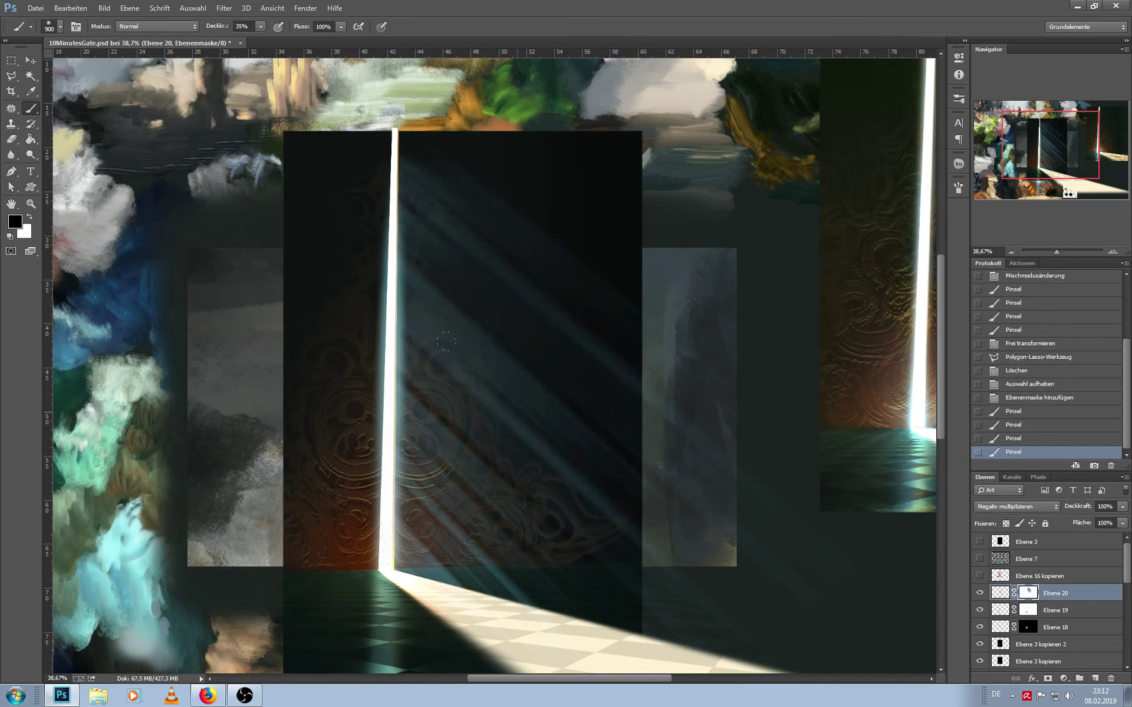
left_click_drag(460, 369, 590, 472)
left_click_drag(501, 383, 638, 486)
mouse_move(406, 484)
left_mouse_down()
mouse_move(524, 601)
mouse_move(518, 589)
left_mouse_up()
Fade the rays over the floor and slightly darken the doorway rays with 400-300 px brushes
key("bracketleft")
key("bracketleft")
key("bracketleft")
left_click_drag(424, 518, 501, 577)
key("bracketleft")
left_click_drag(448, 265, 530, 354)
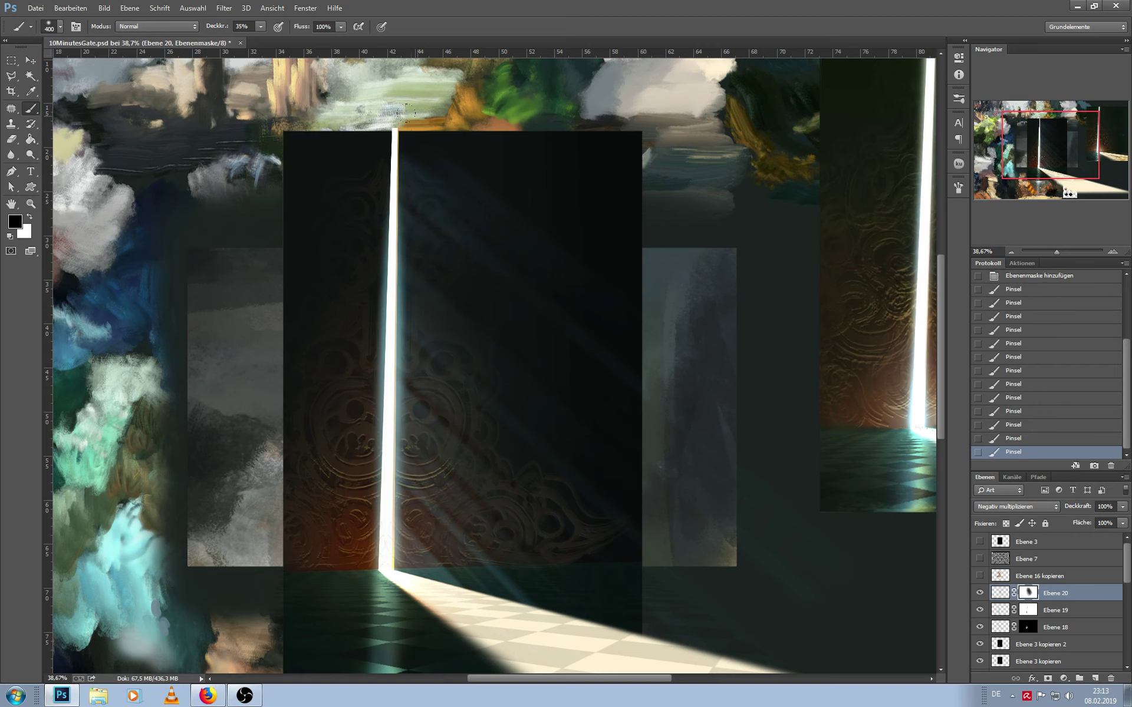
left_click_drag(530, 294, 636, 365)
Add a new empty layer, Ebene 21, above the rays
left_click_drag(632, 530, 694, 463)
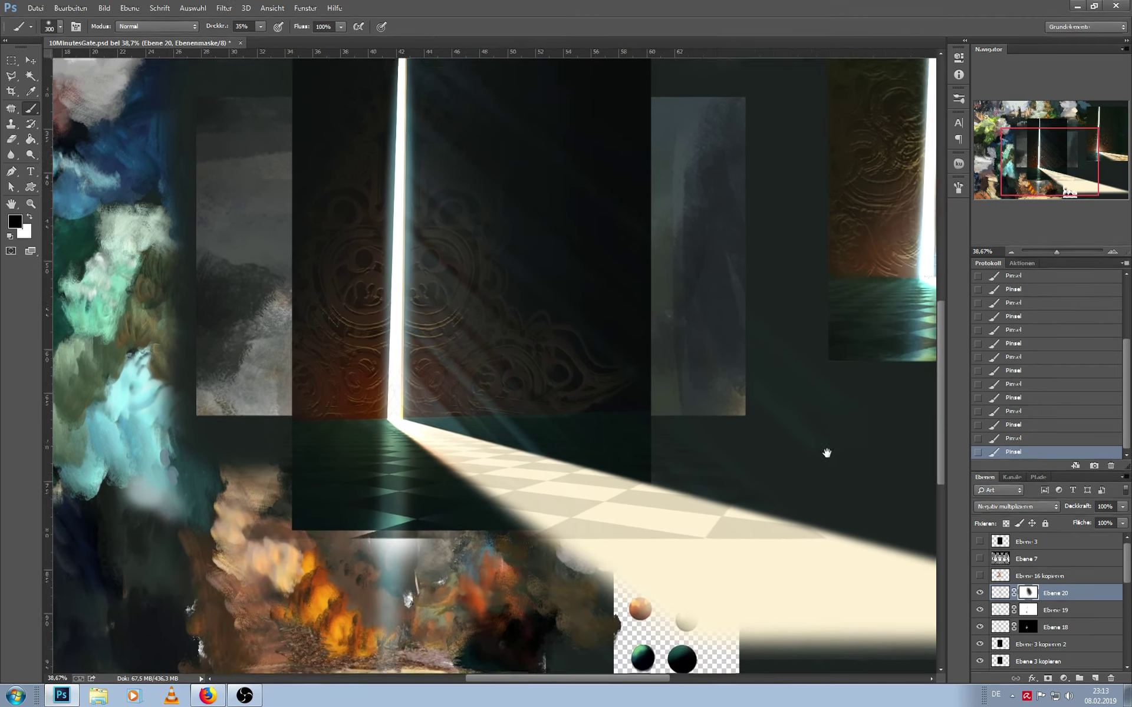
left_click_drag(826, 453, 816, 480)
left_click(1095, 679)
Paint a small orange-brown robed figure and several tiny distant figures along the lit floor
key("bracketleft")
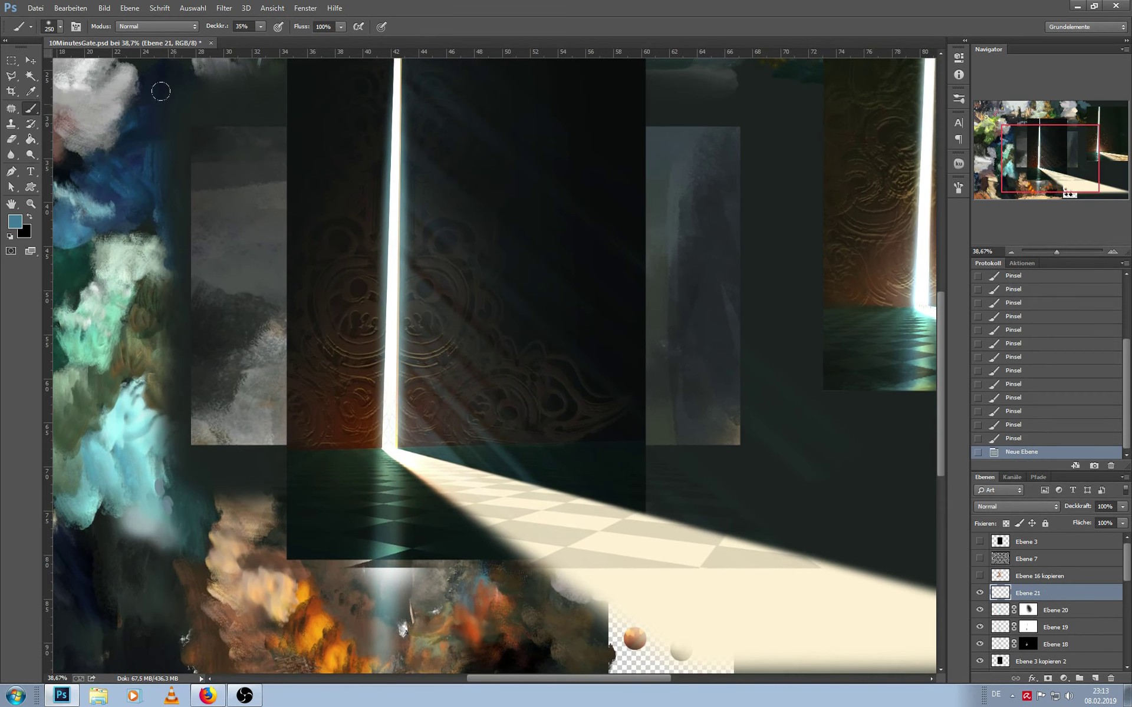
left_click(59, 31)
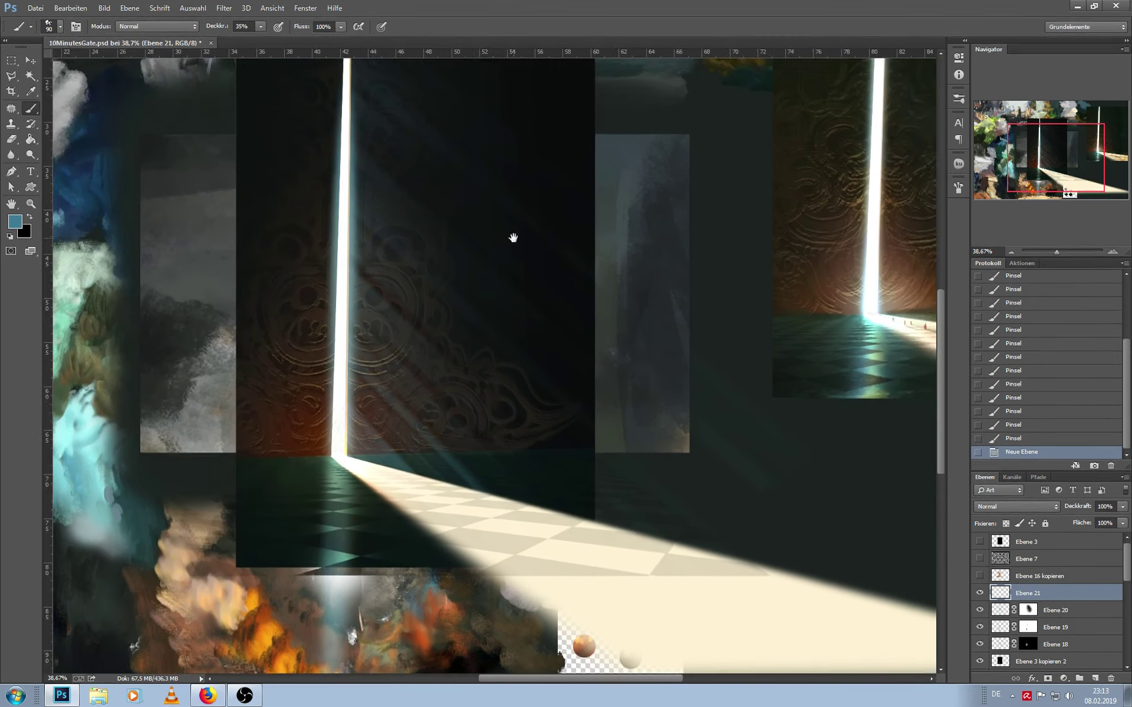
scroll(438, 368, "down", 3)
left_click(341, 474, "alt")
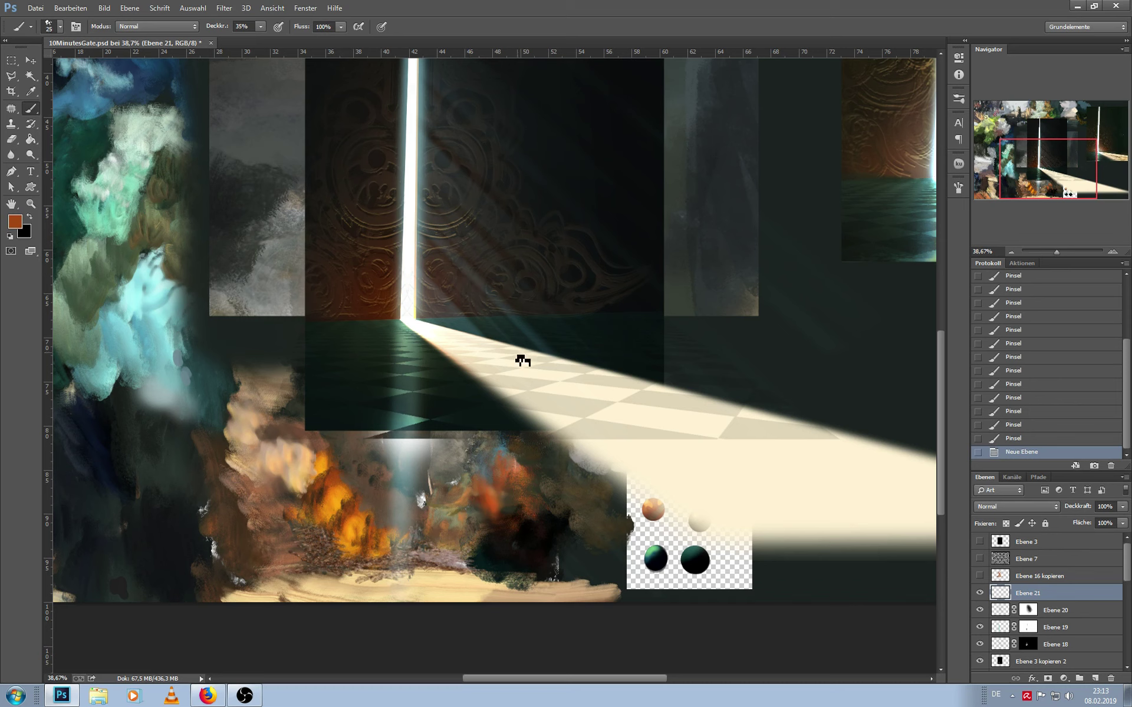
key("bracketleft")
mouse_move(516, 353)
left_mouse_down()
mouse_move(516, 363)
mouse_move(476, 347)
left_mouse_up()
left_click(413, 324)
left_click(447, 335)
left_click(457, 335)
Add light peach highlights down the nearest figure
key("bracketright")
left_click(287, 401, "alt")
left_click(15, 222)
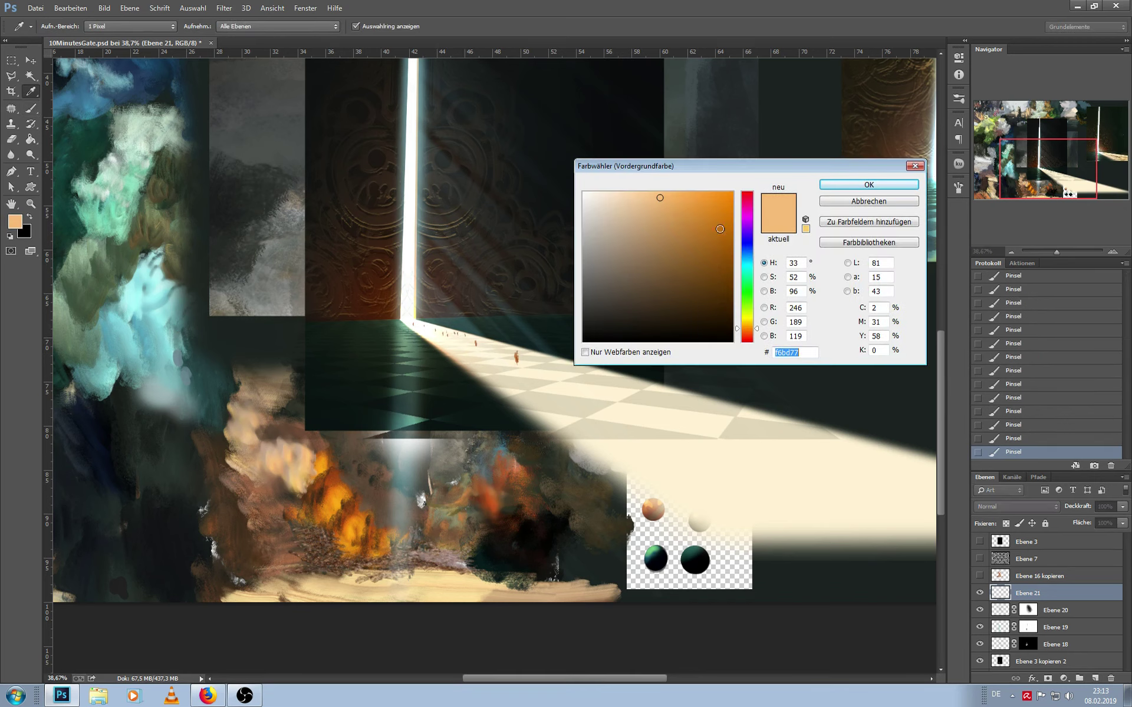
left_click(869, 185)
scroll(495, 364, "up", 5)
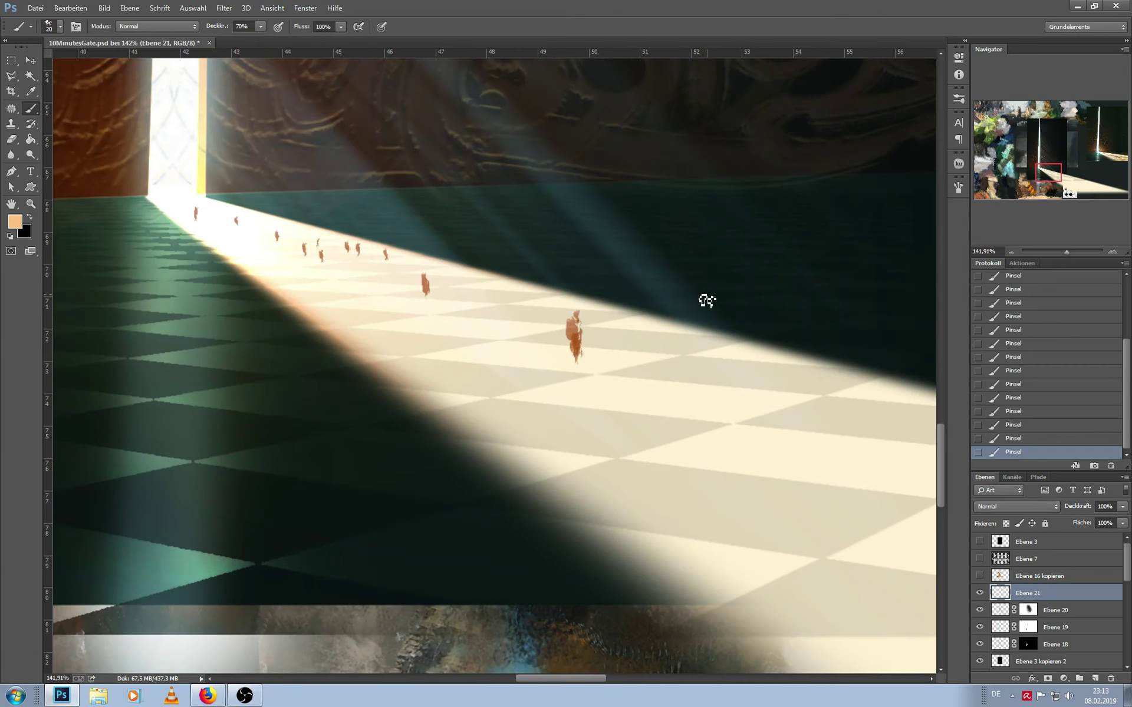
key("bracketleft")
left_click_drag(575, 319, 576, 370)
Shade the near figure with very dark and brown tones along its right side
left_click(575, 345, "alt")
key("bracketright")
key("bracketright")
key("bracketleft")
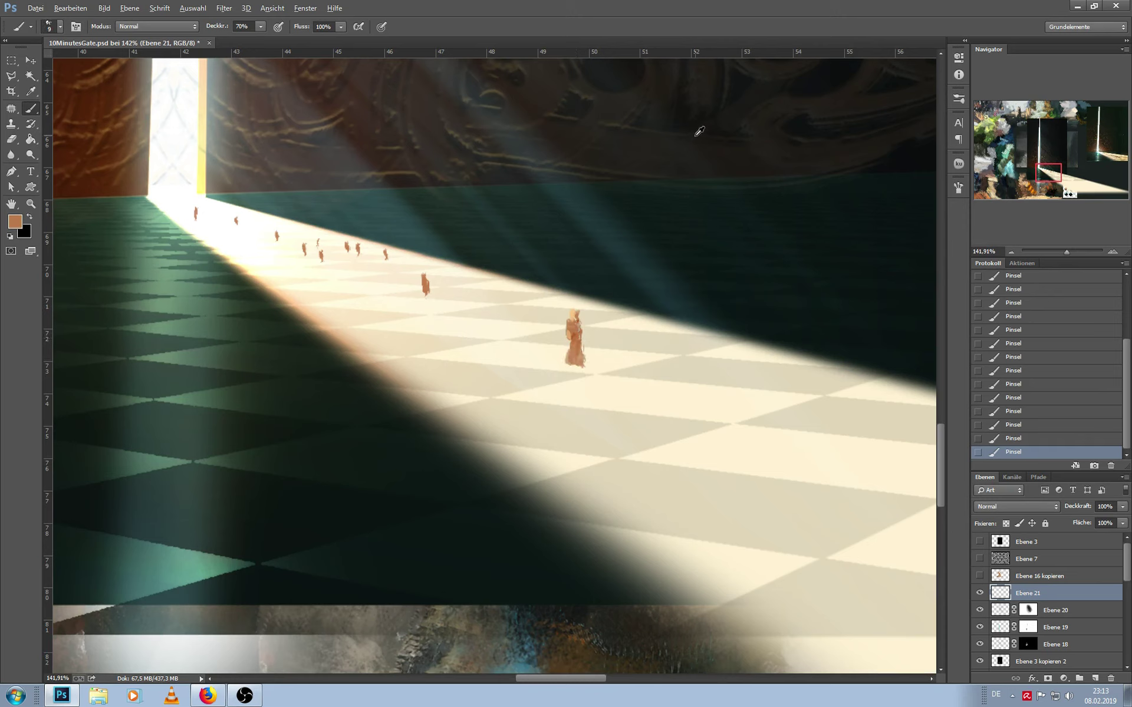
left_click(626, 300, "alt")
key("bracketleft")
key("bracketleft")
left_click_drag(576, 324, 580, 342)
left_click(581, 342, "alt")
key("bracketright")
key("bracketleft")
key("bracketleft")
mouse_move(581, 330)
left_mouse_down()
mouse_move(587, 347)
mouse_move(654, 380)
left_mouse_up()
key("bracketleft")
left_click(498, 313, "alt")
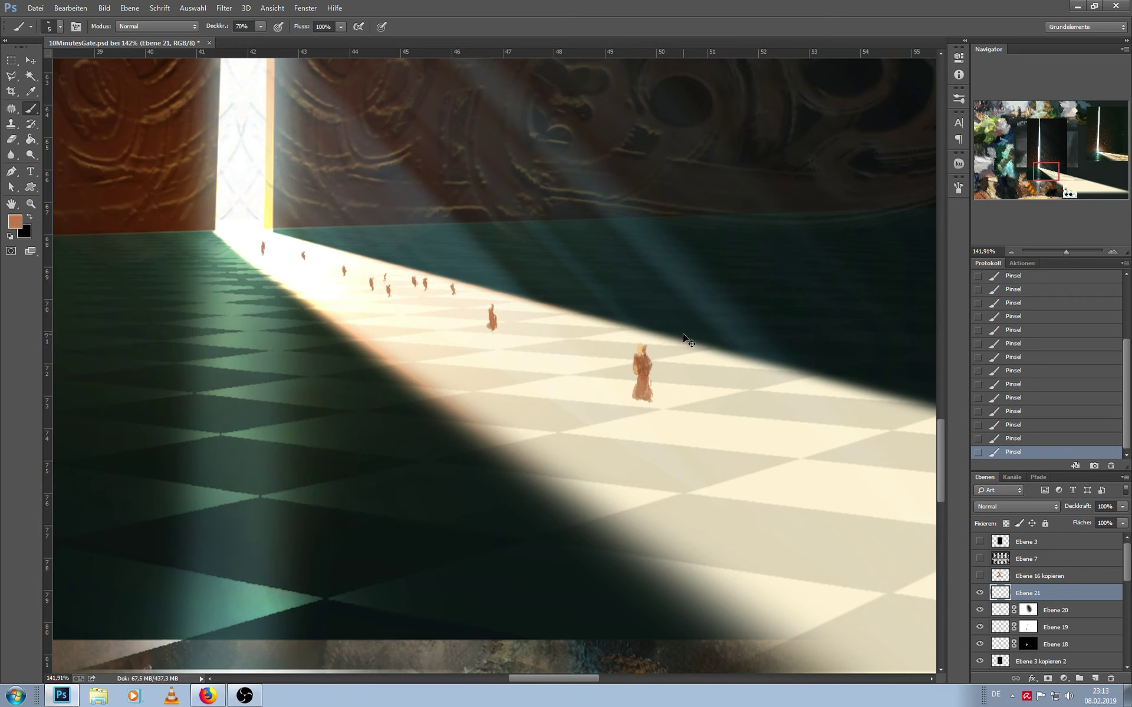
left_click_drag(684, 337, 674, 304)
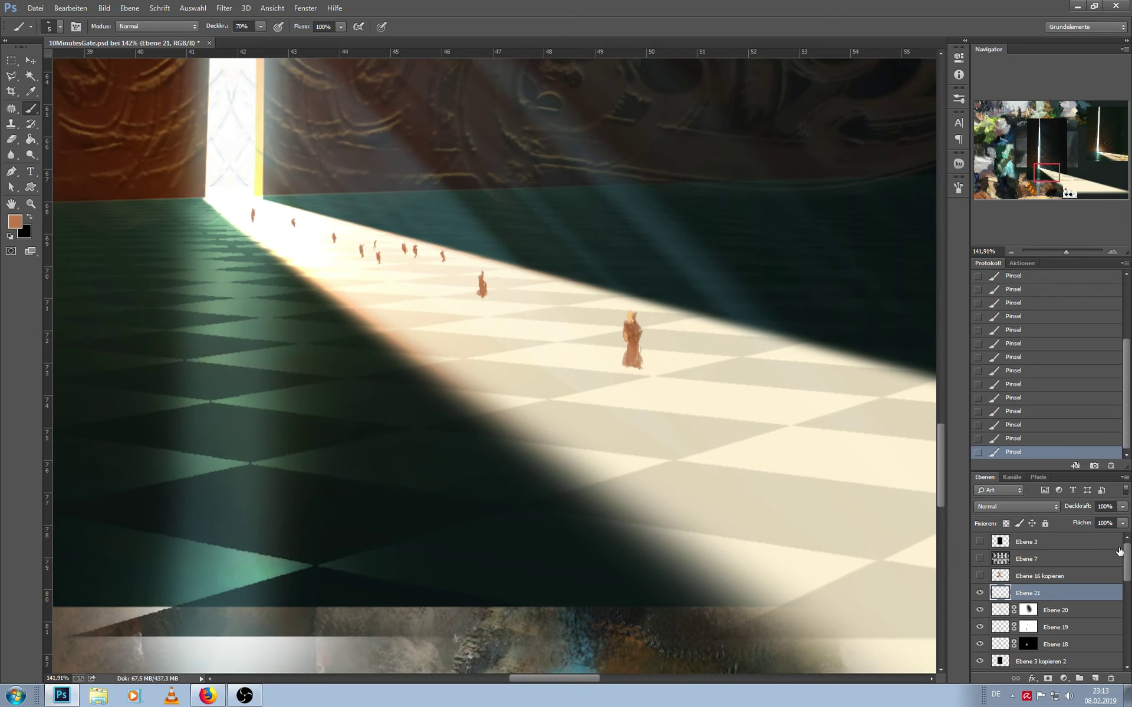
Select the Ebene 8 light-ray layer from the canvas layer list
left_click(31, 61)
left_click(652, 444, "ctrl")
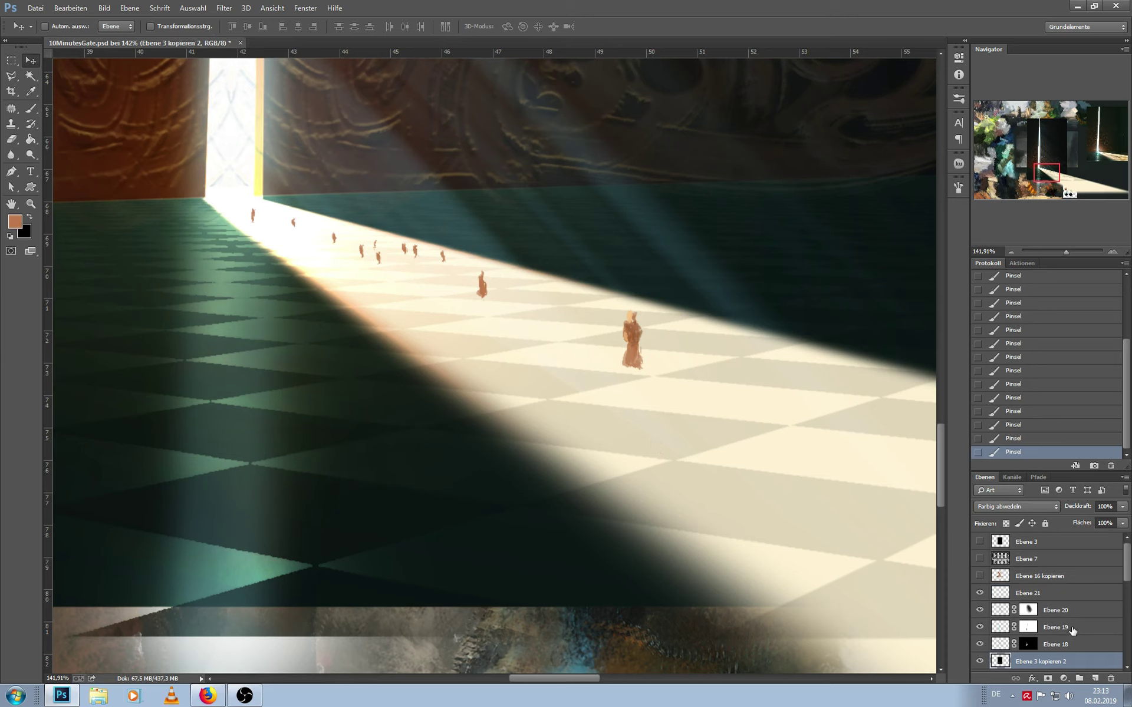
right_click(729, 469)
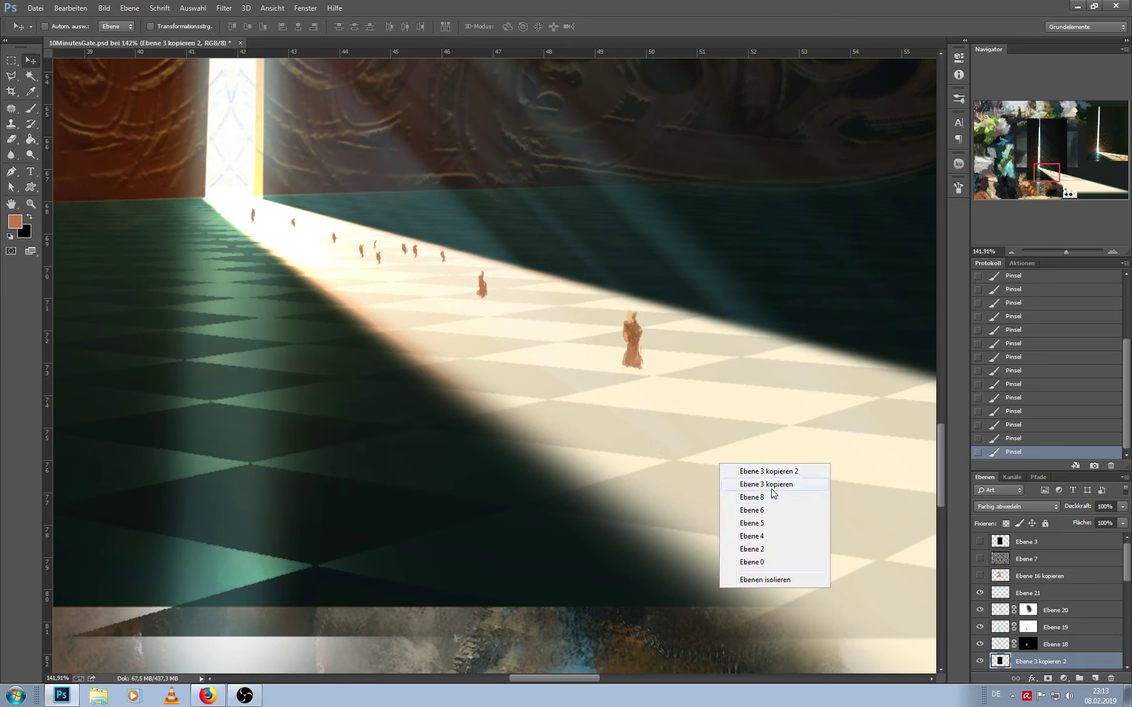
left_click(771, 501)
left_click(979, 663)
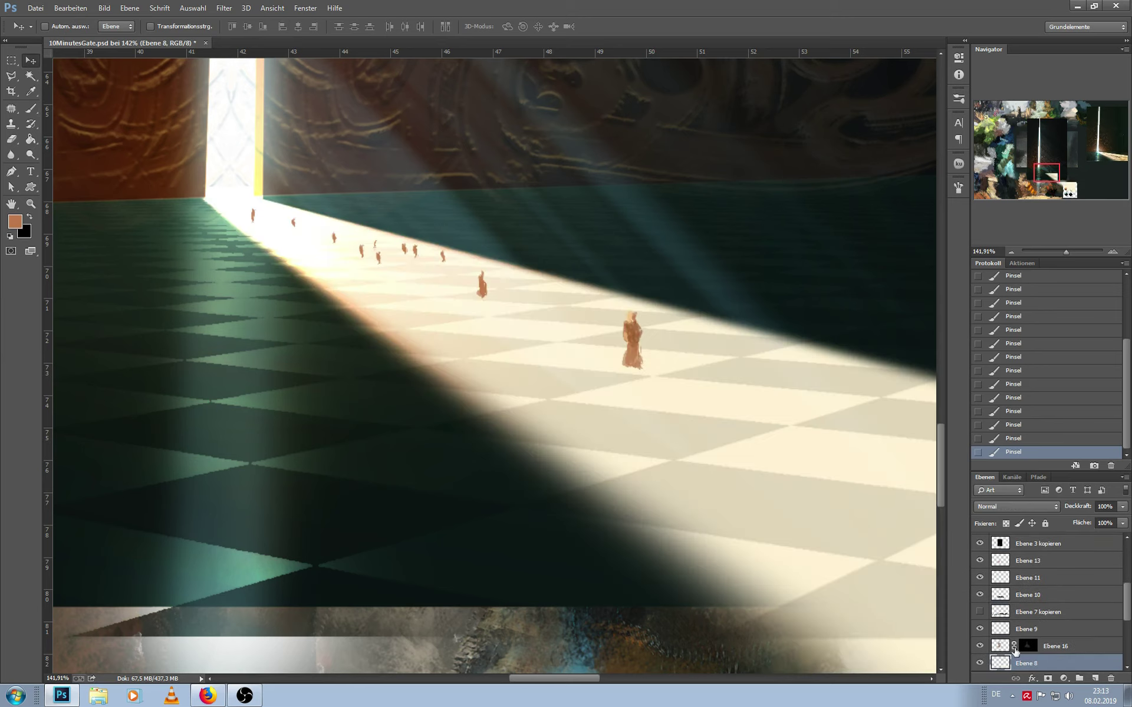
Duplicate Ebene 8, hide the original, mask the copy, and ready a large soft black brush
key("ctrl+j")
left_click_drag(1127, 606, 1127, 617)
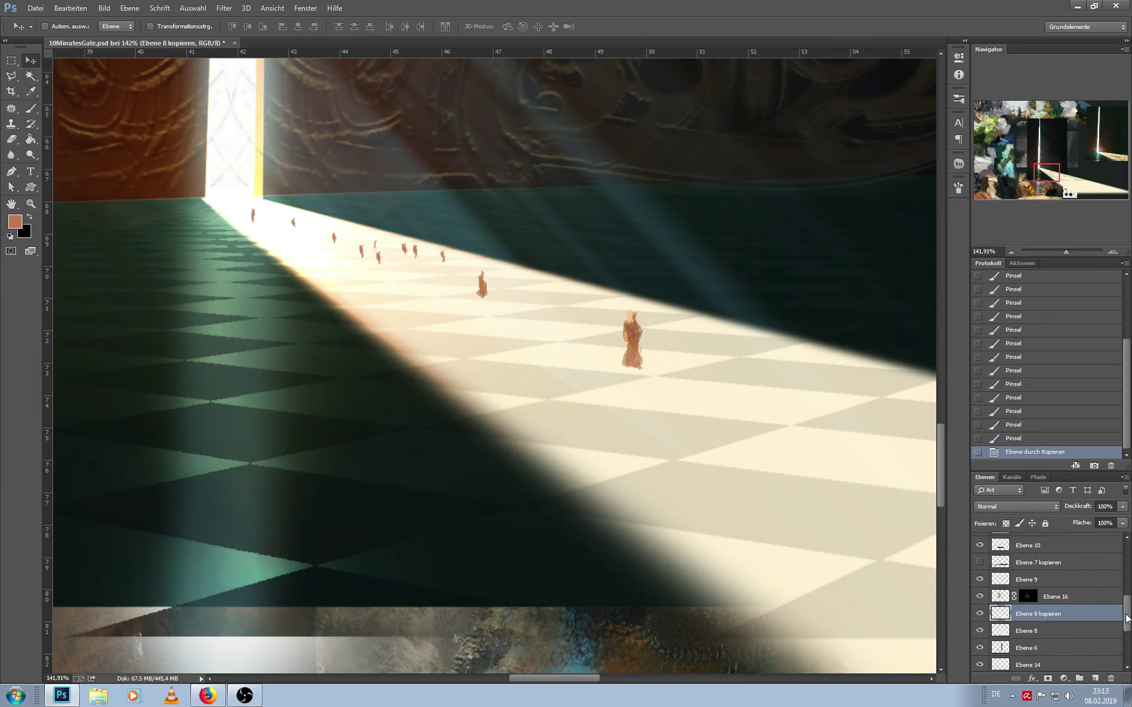
left_click(979, 630)
left_click(1048, 678)
key("d")
key("x")
key("b")
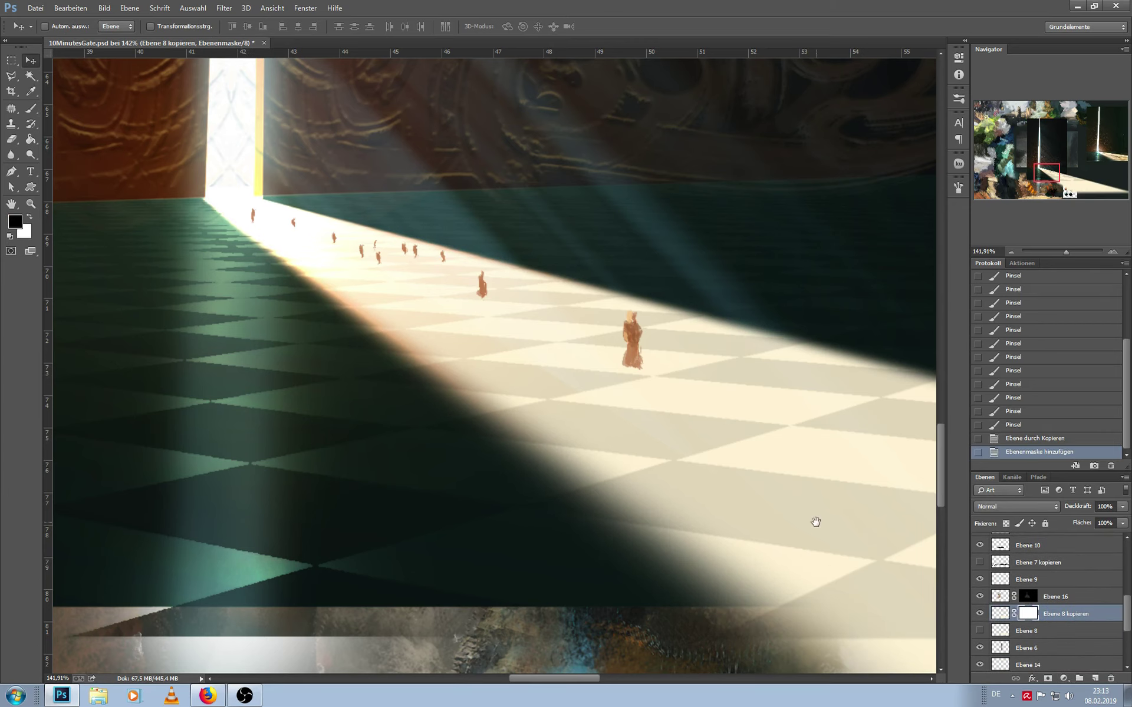
left_click_drag(814, 521, 790, 531)
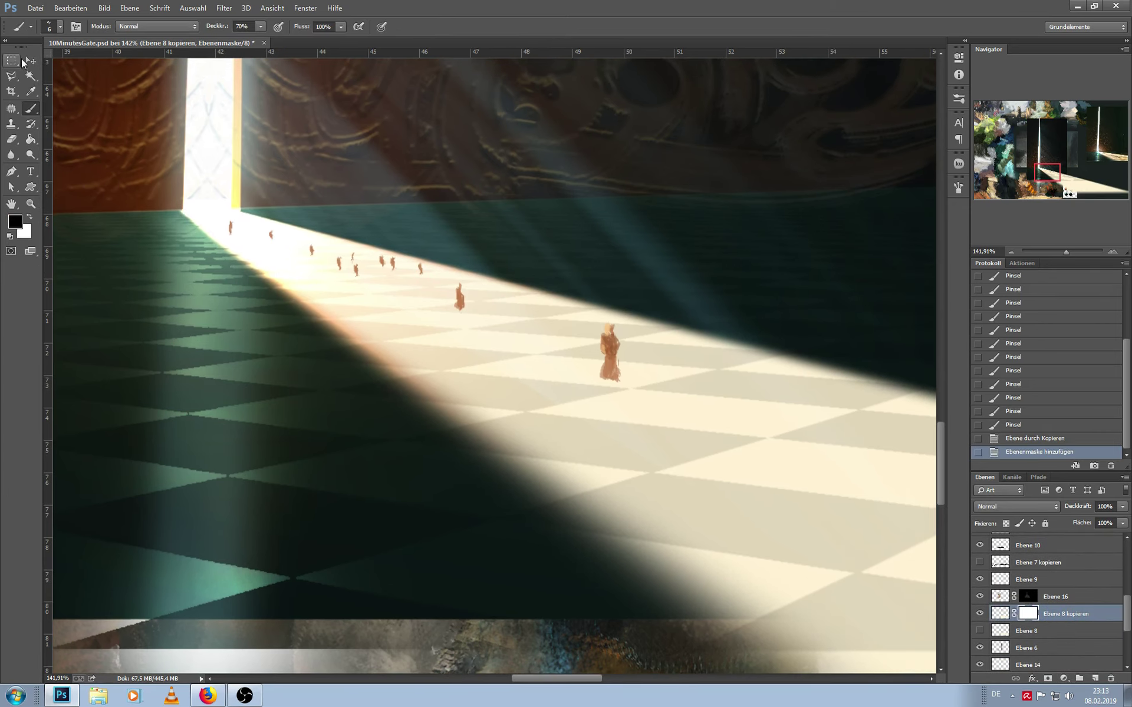
left_click(60, 26)
double_click(188, 126)
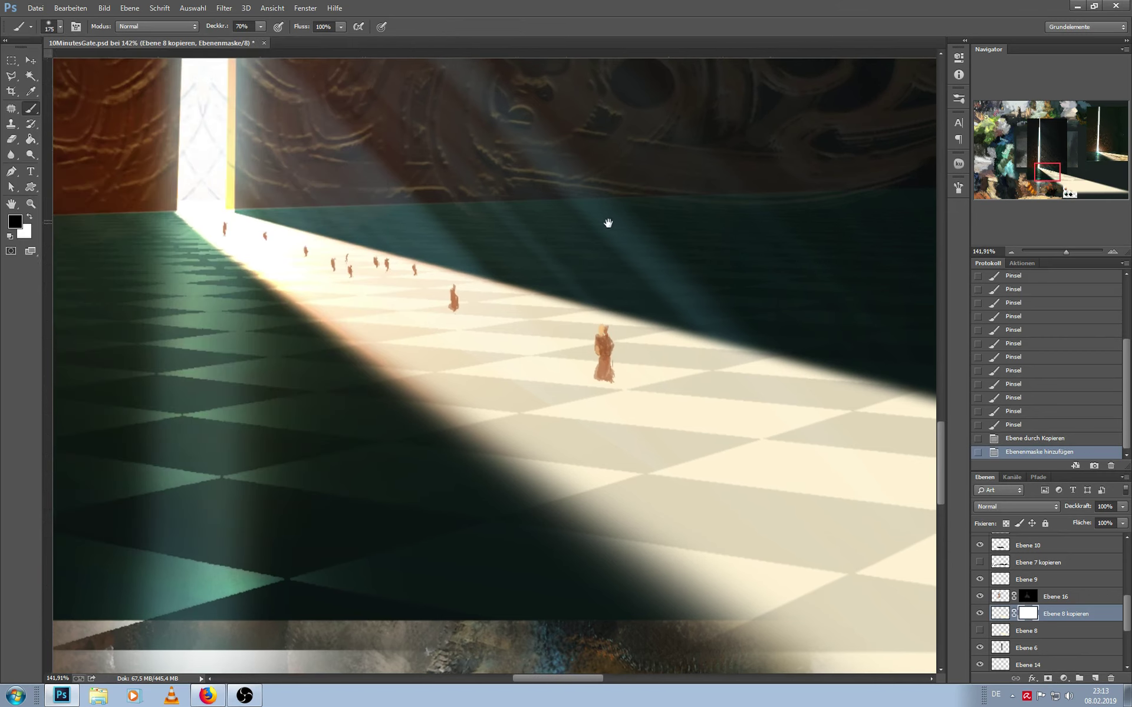
Paint a long dark shadow from the near figure's feet toward the lower right
left_click_drag(667, 259, 664, 257)
key("bracketleft")
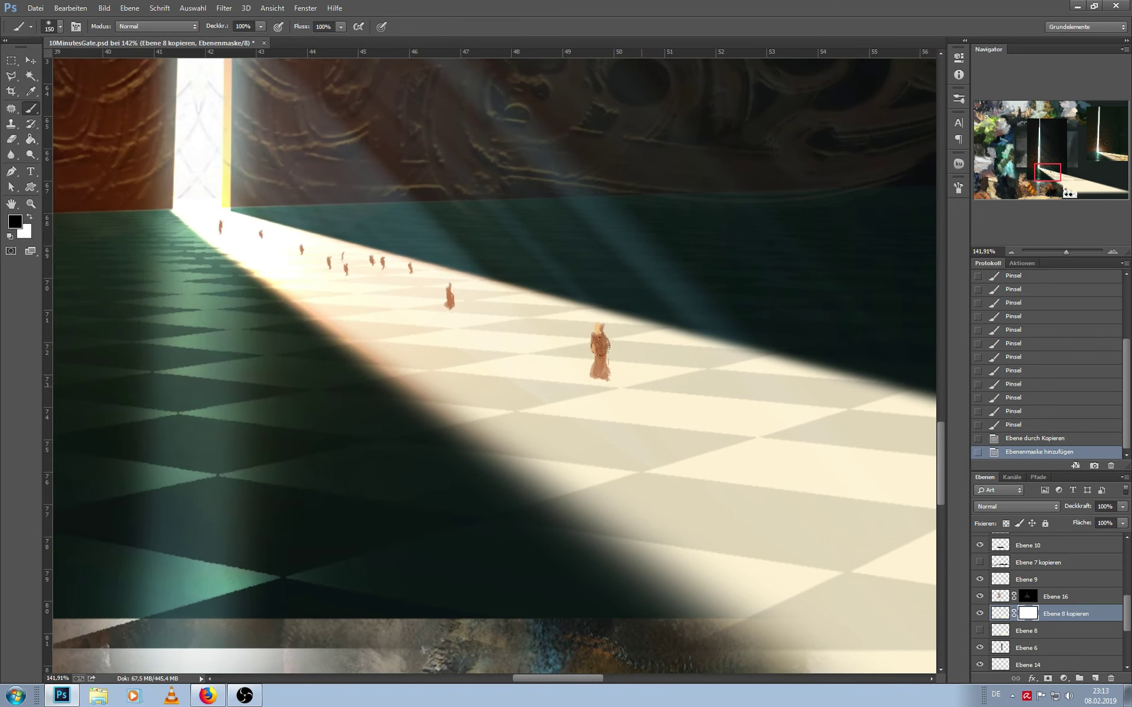
left_click_drag(600, 373, 672, 405)
key("bracketleft")
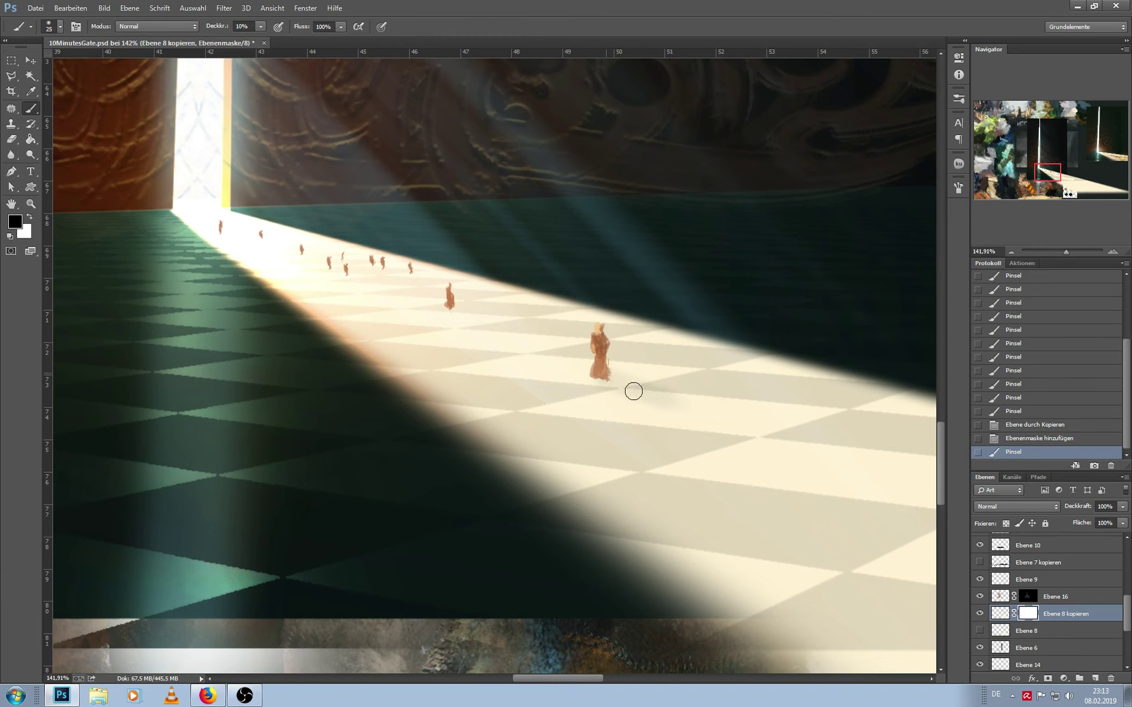
left_click_drag(610, 380, 675, 407)
left_click_drag(603, 377, 790, 462)
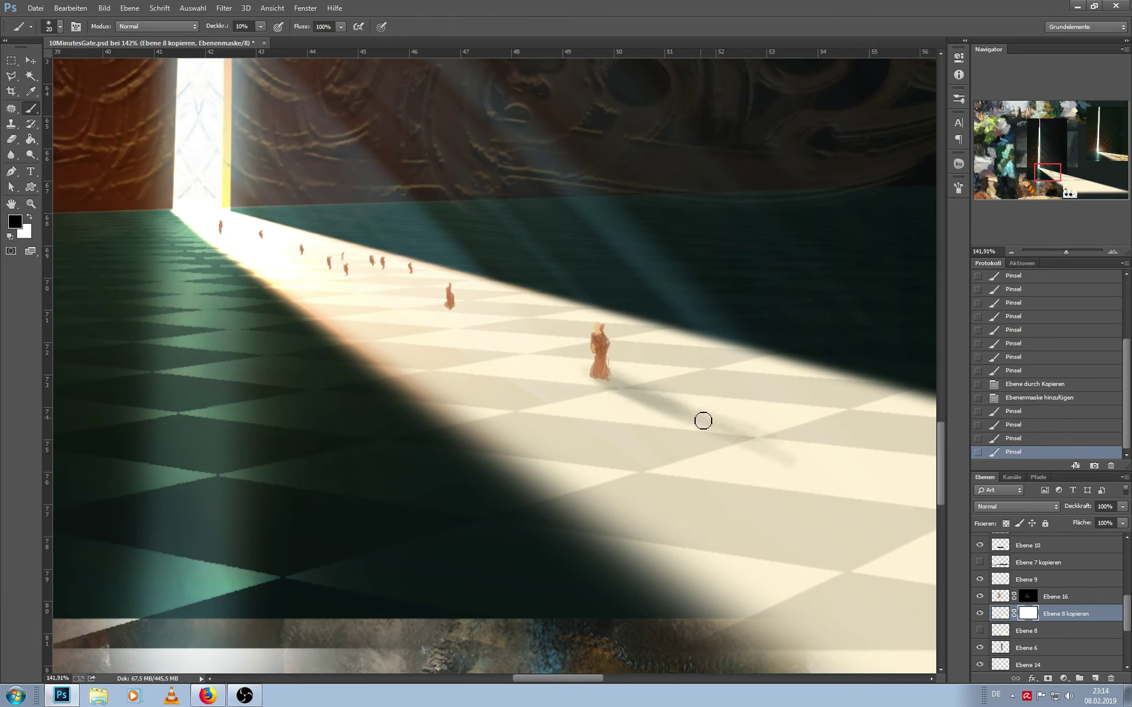
Cast faint shadows from the small distant and mid-distance figures, raising opacity to 60%
key("bracketleft")
left_click_drag(455, 316, 563, 349)
key("bracketleft")
key("bracketleft")
key("bracketleft")
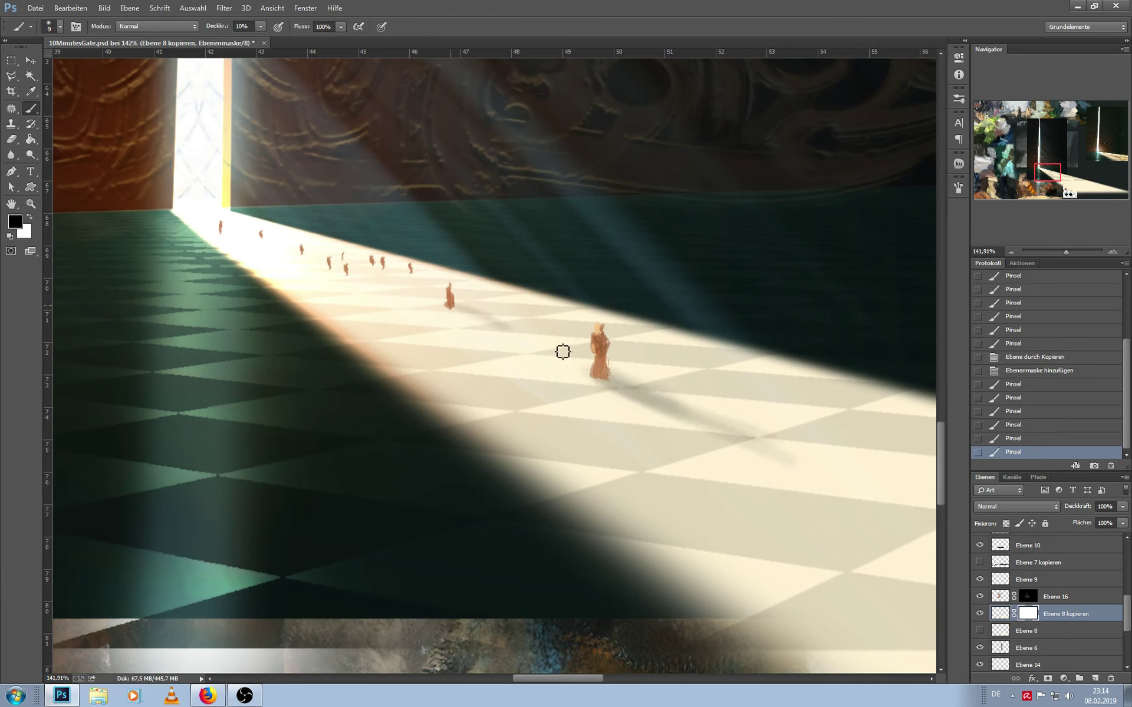
mouse_move(419, 285)
left_mouse_down()
mouse_move(397, 278)
mouse_move(440, 293)
mouse_move(419, 275)
mouse_move(371, 288)
mouse_move(339, 269)
mouse_move(368, 293)
mouse_move(416, 277)
mouse_move(436, 286)
left_mouse_up()
key("6")
key("bracketleft")
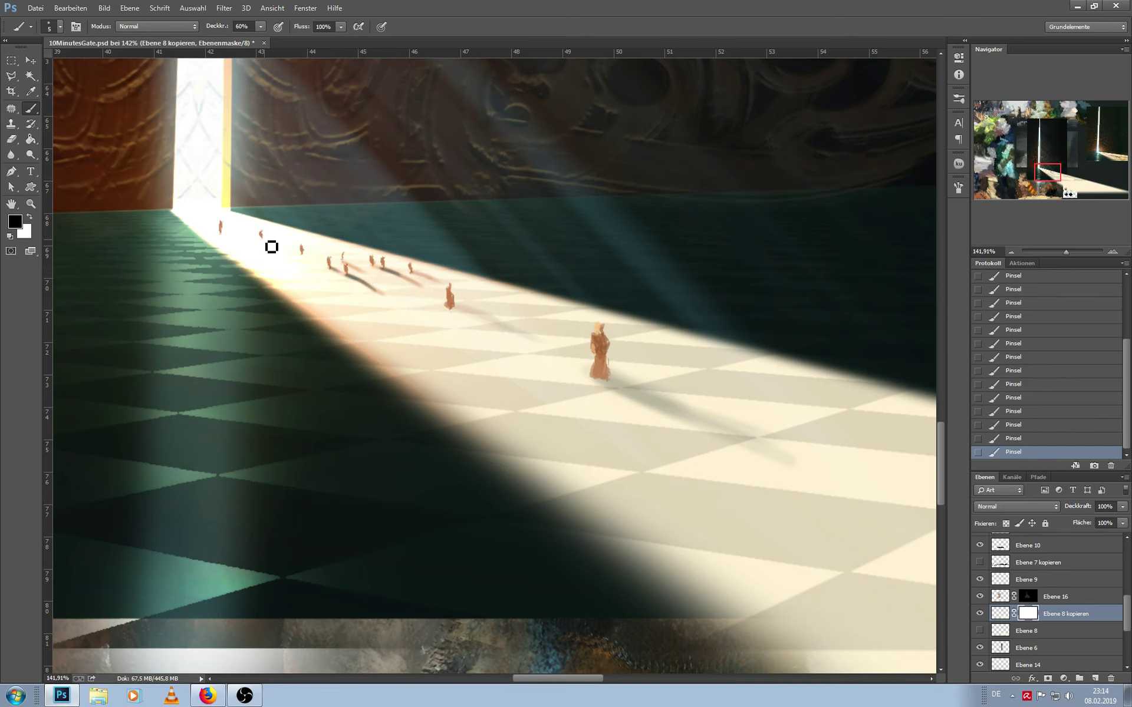
mouse_move(263, 236)
left_mouse_down()
mouse_move(289, 252)
mouse_move(273, 324)
left_mouse_up()
key("bracketleft")
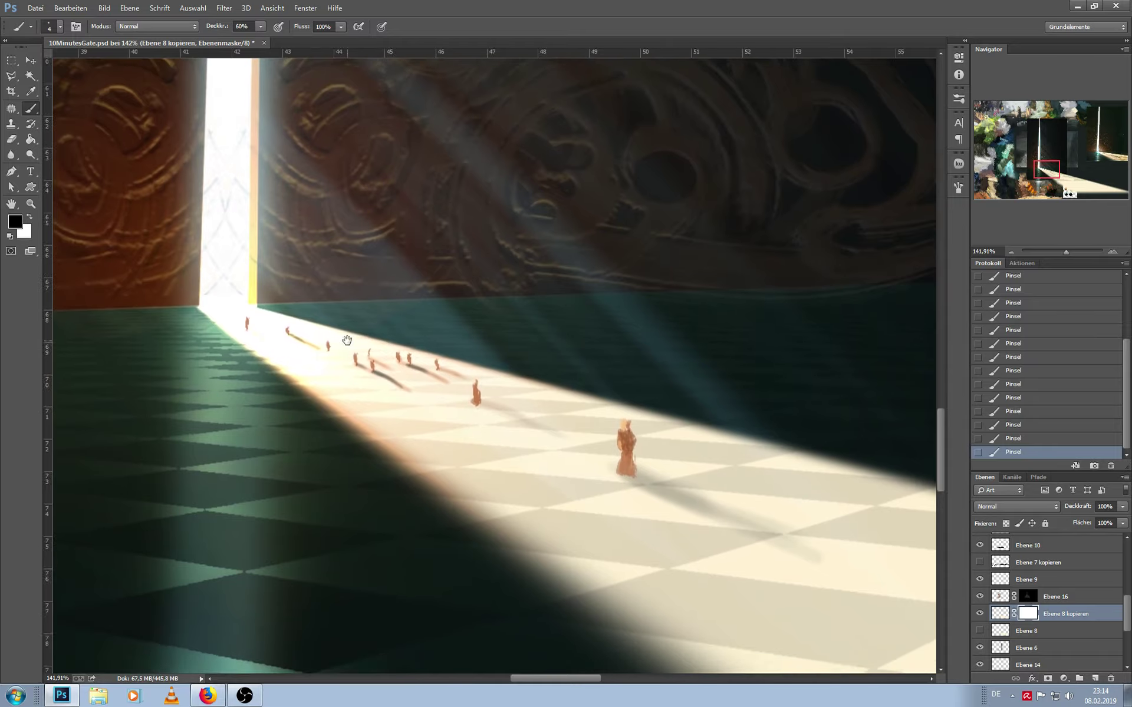
key("bracketright")
key("bracketright")
key("bracketright")
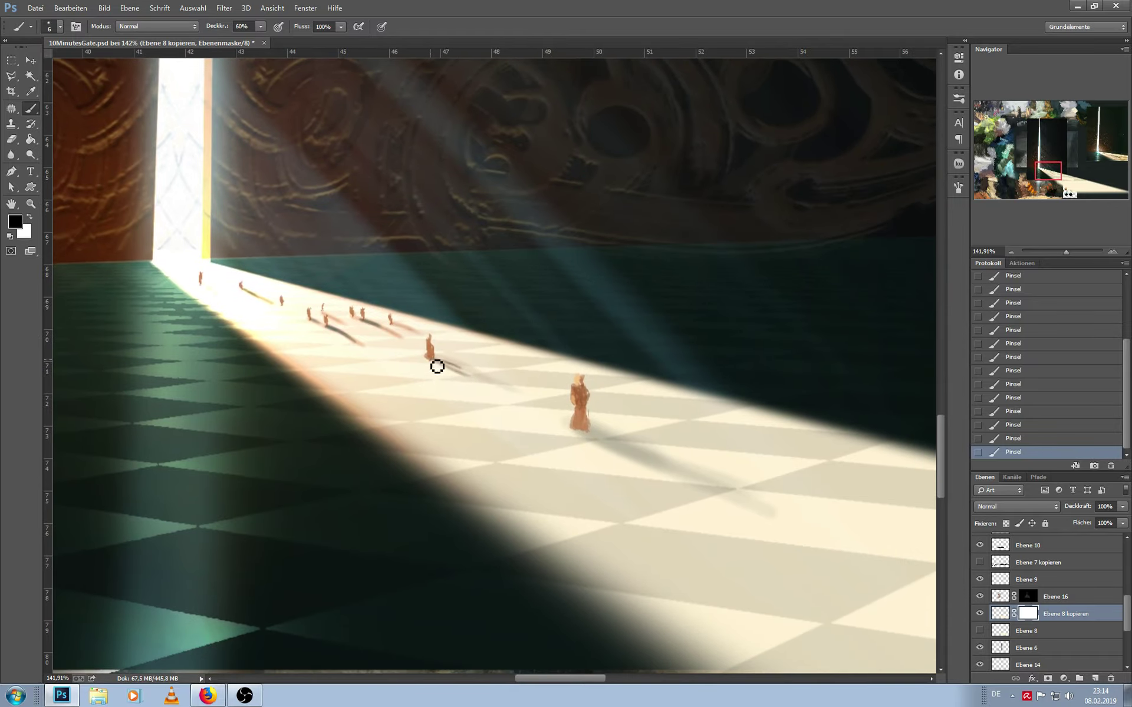
left_click_drag(433, 361, 468, 381)
Paint and lengthen the large figure's shadow toward the lower right
key("bracketright")
key("bracketright")
key("bracketright")
left_click_drag(587, 428, 700, 475)
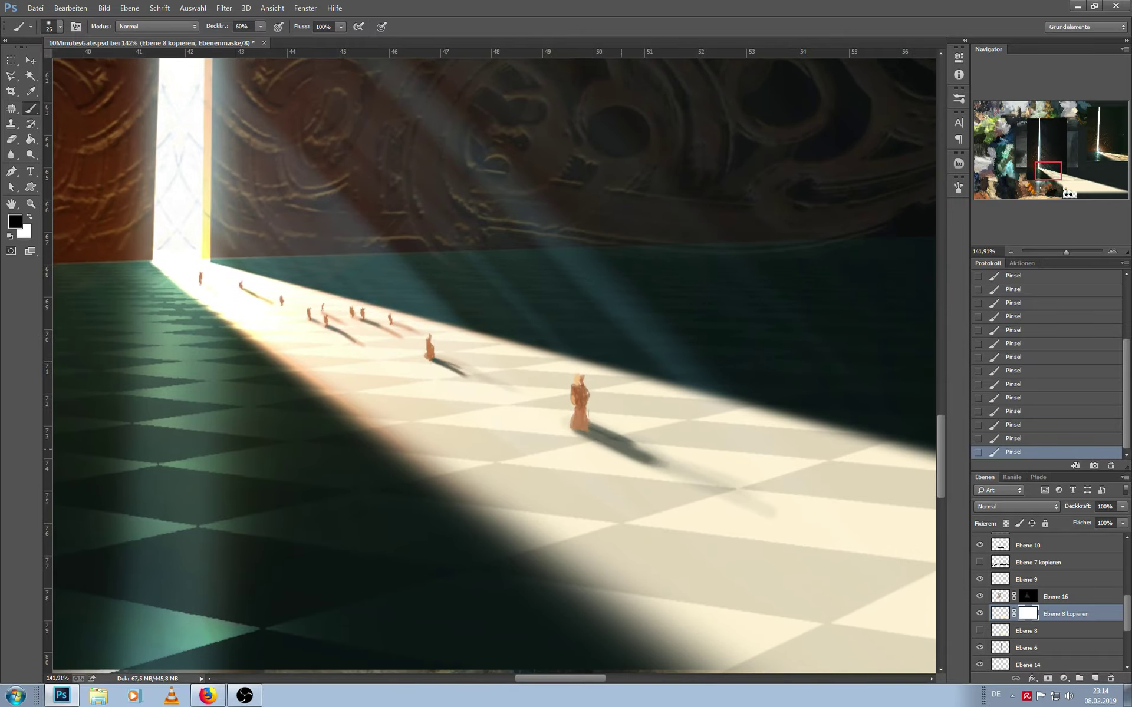
left_click_drag(625, 450, 793, 514)
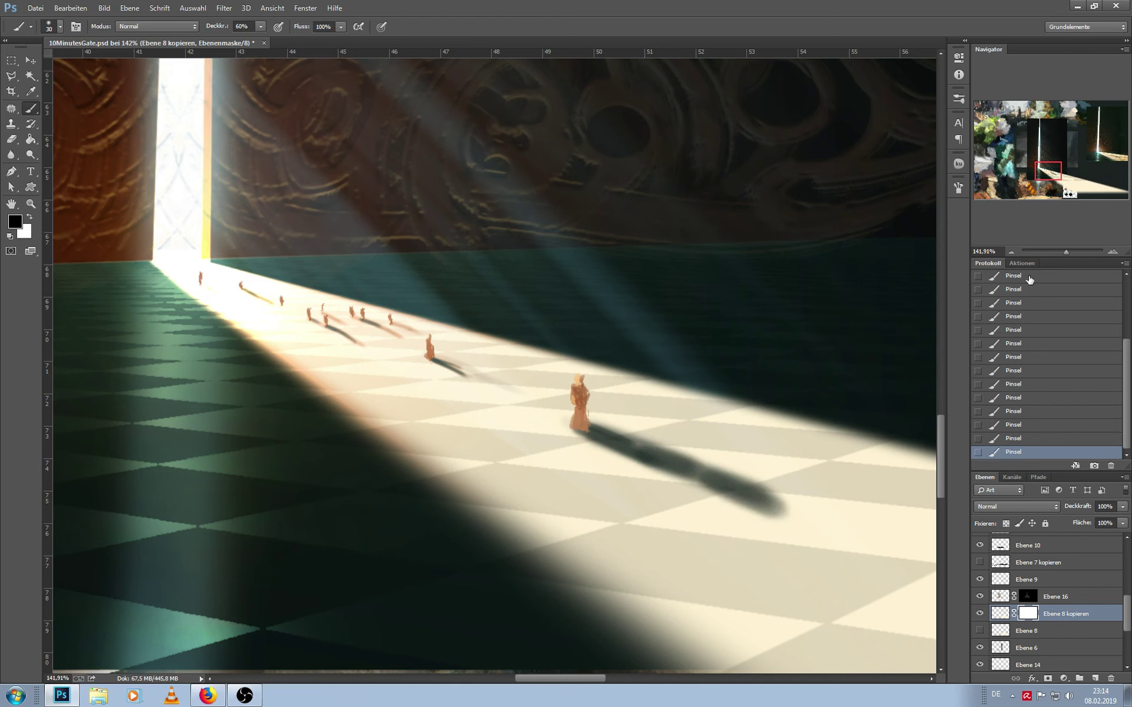
left_click_drag(1063, 250, 1058, 250)
Fade the figure's cast shadow by brushing white at 30% opacity on the mask
key("bracketright")
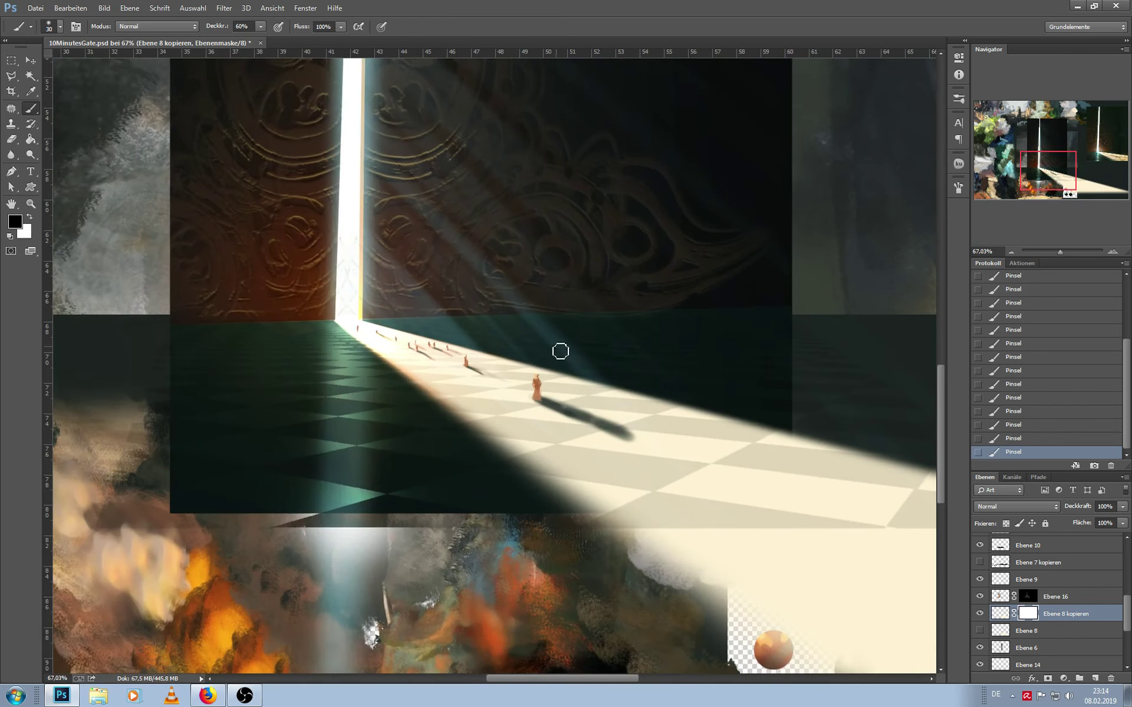
key("bracketright")
key("3")
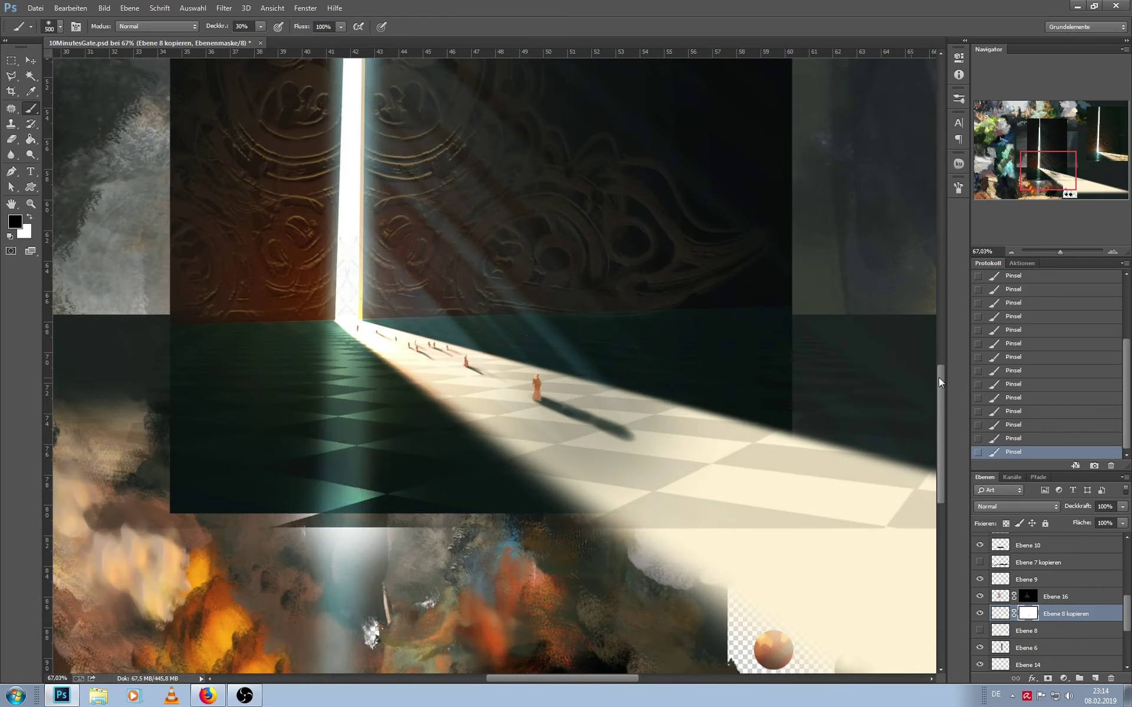
key("x")
key("bracketleft")
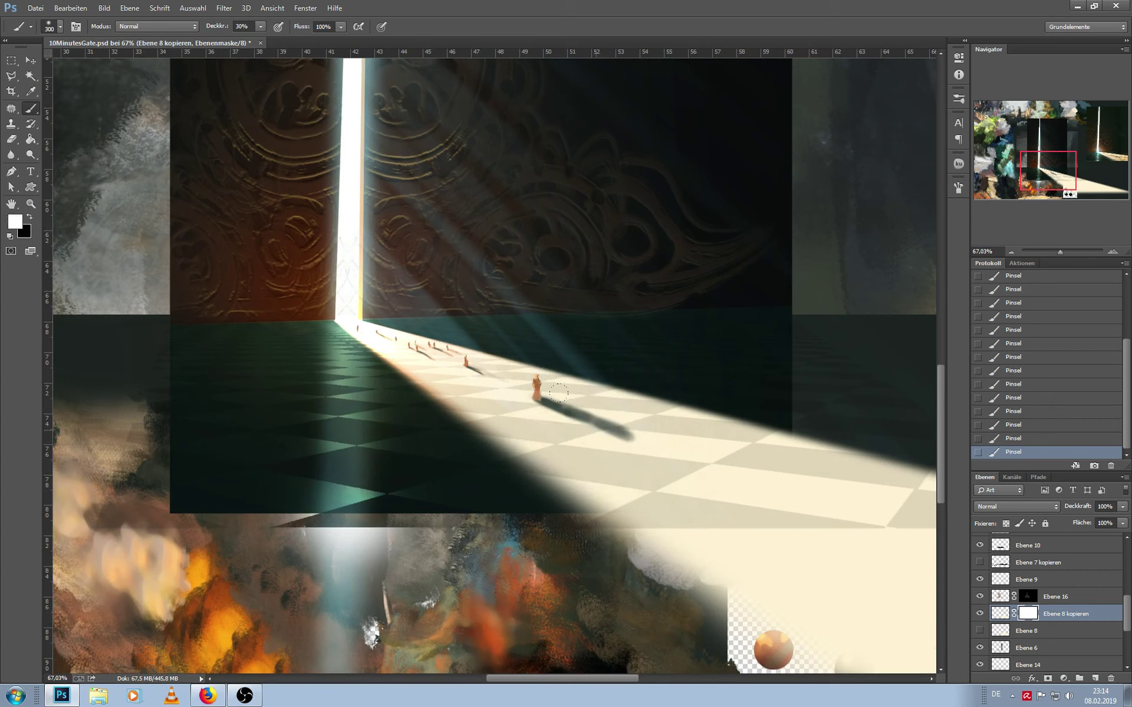
key("bracketleft")
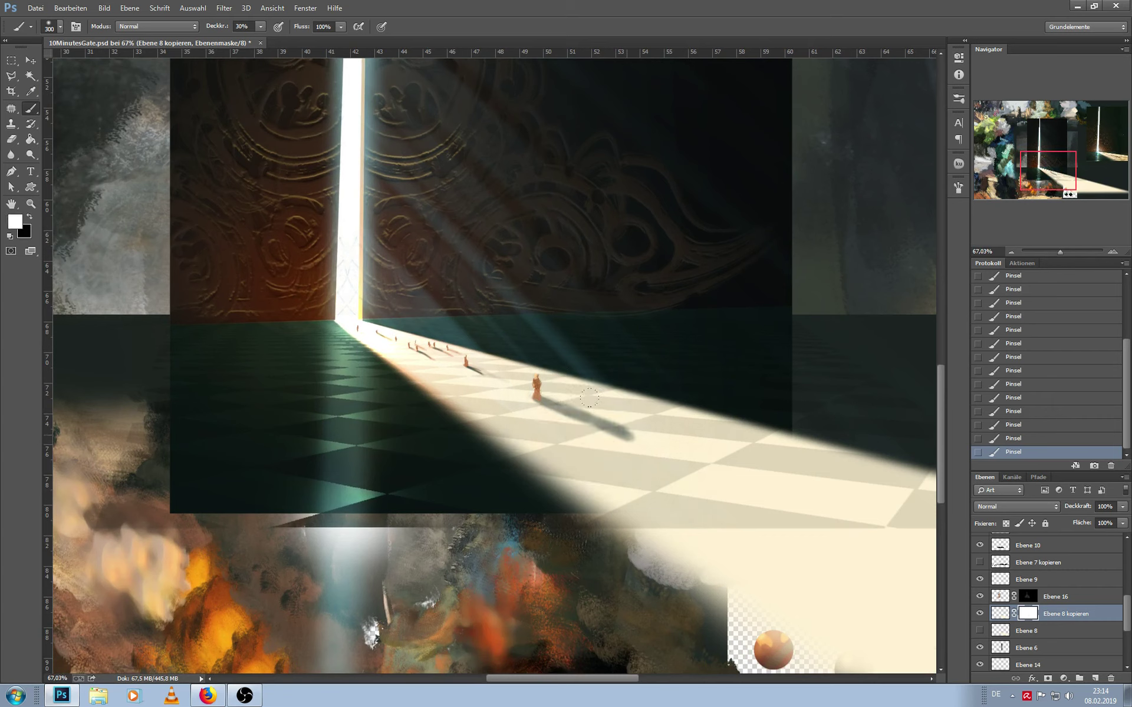
left_click_drag(589, 399, 605, 404)
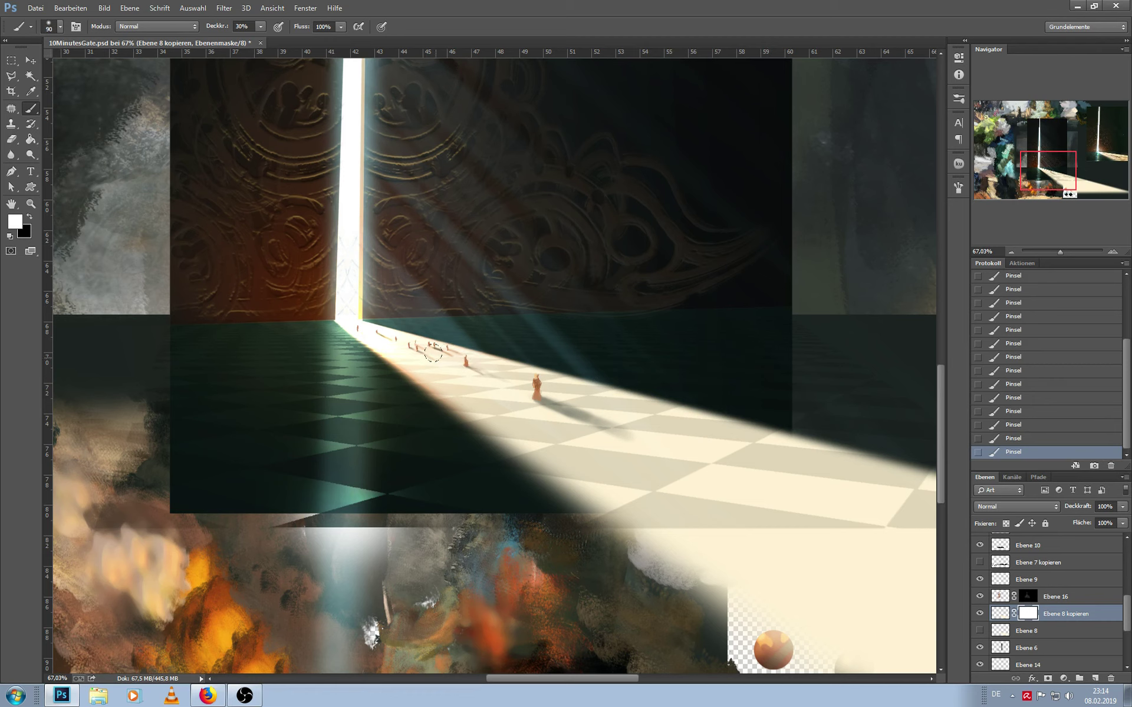
scroll(413, 360, "up", 3)
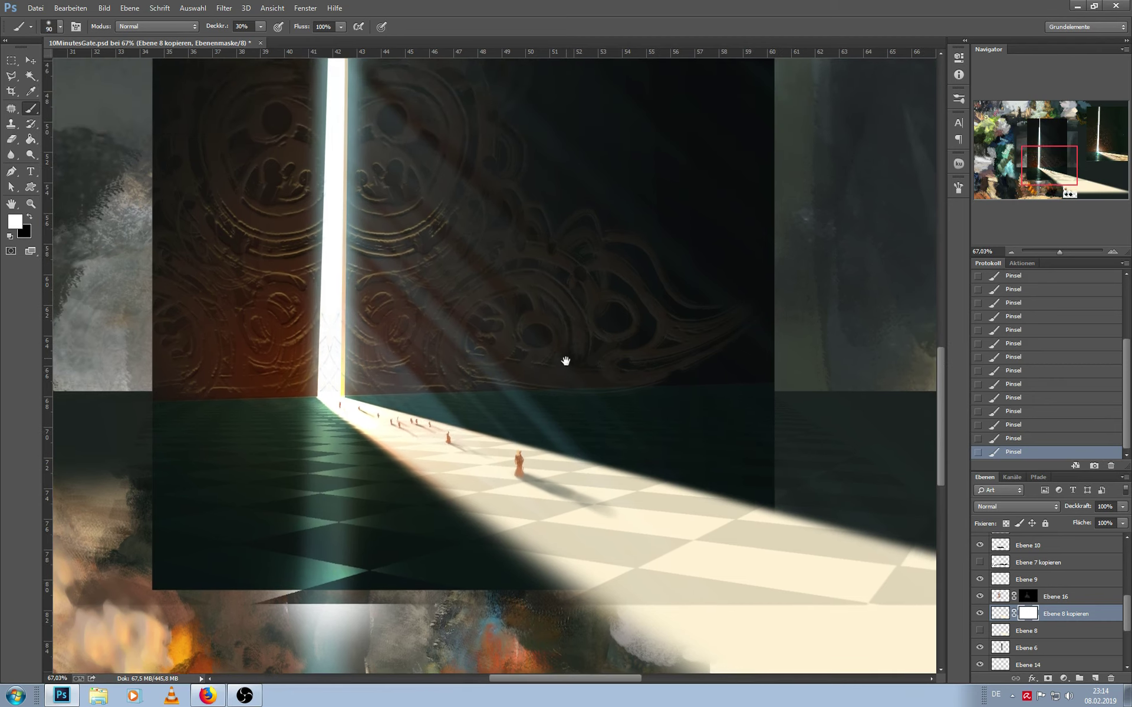
left_click_drag(1126, 602, 1126, 551)
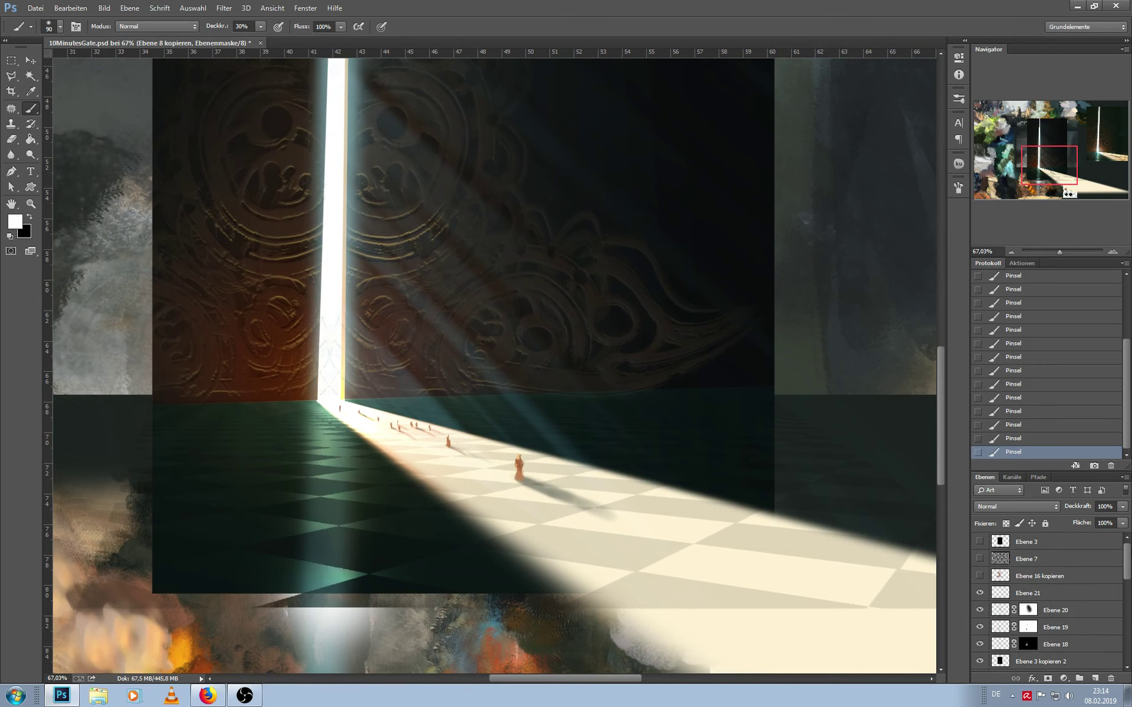
Add a new layer and set up the 400 px textured brush in white
left_click(1055, 591)
key("ctrl+shift+alt+n")
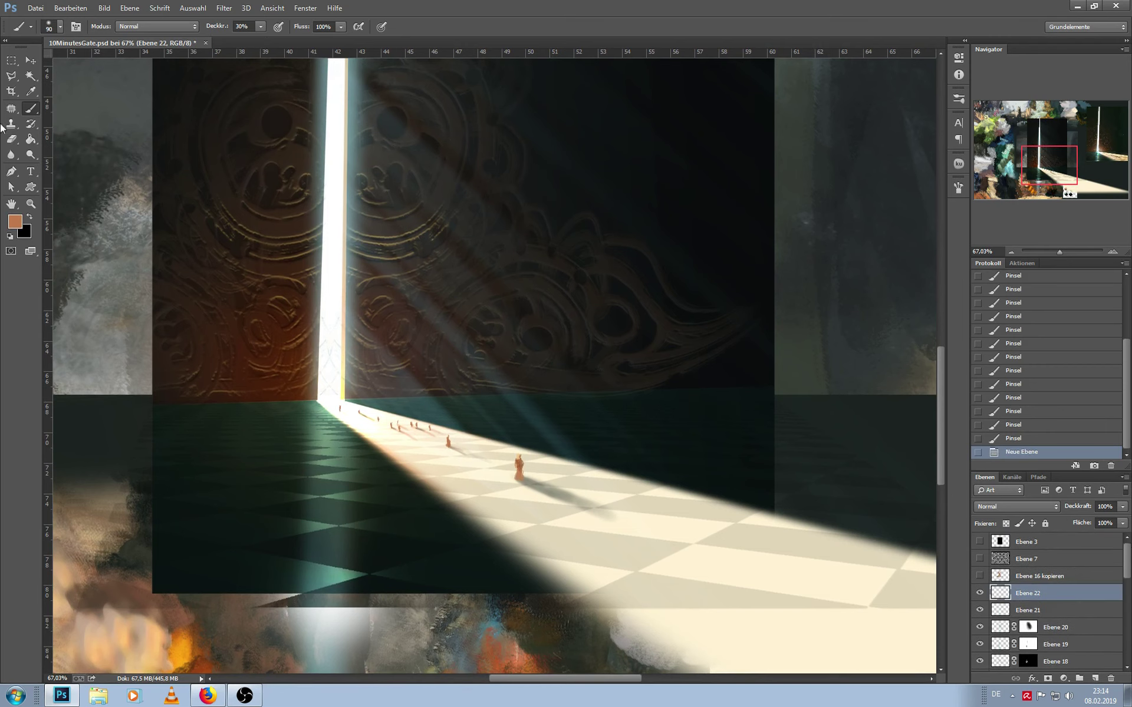
left_click(60, 27)
double_click(227, 195)
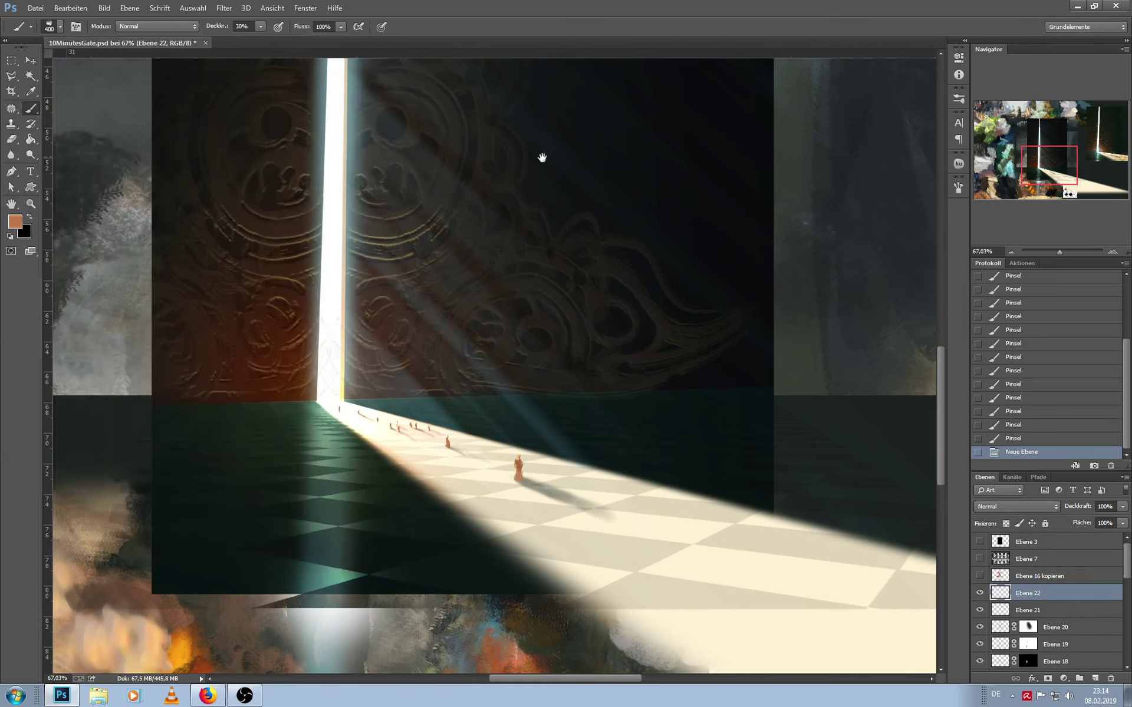
left_click_drag(1059, 253, 1056, 252)
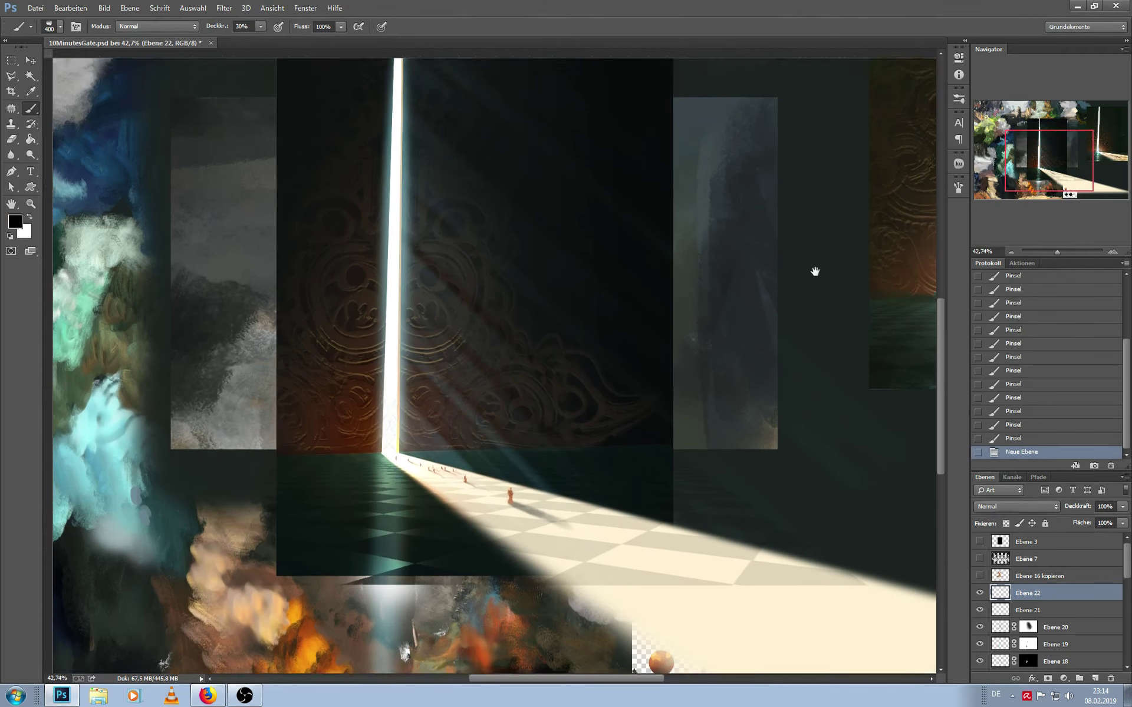
left_click(398, 165, "alt")
Paint broad white and black cloudy texture strokes across the gate
left_click_drag(378, 195, 374, 325)
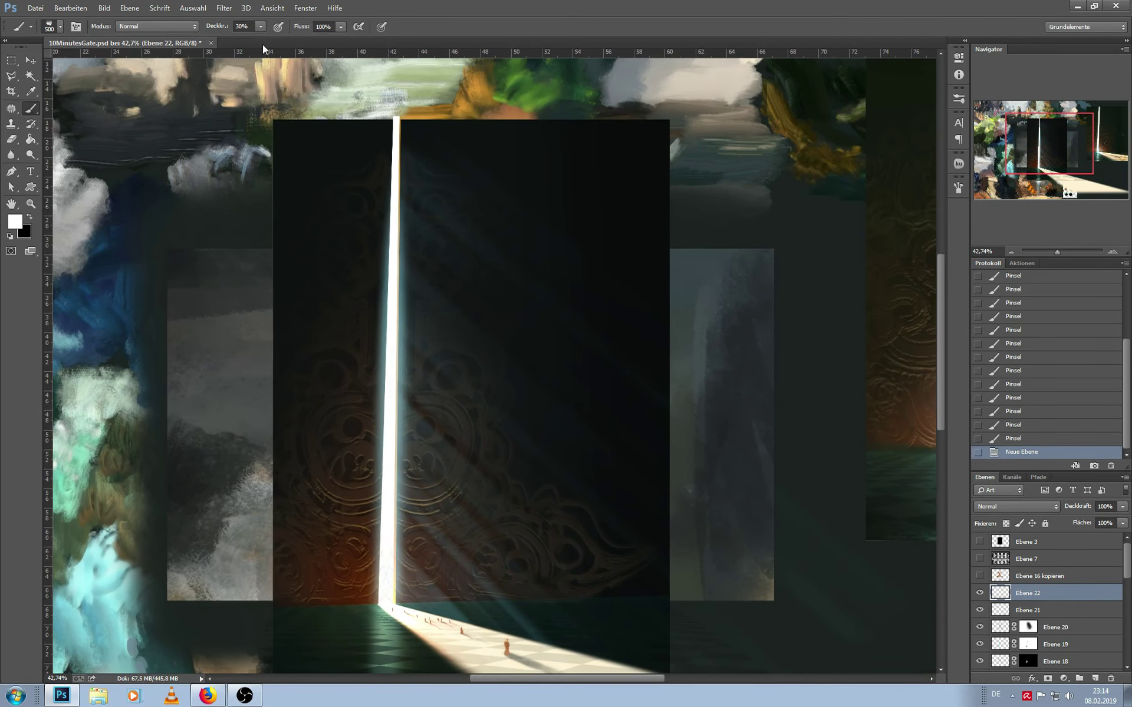
mouse_move(181, 125)
left_mouse_down()
mouse_move(720, 491)
mouse_move(832, 308)
left_mouse_up()
key("x")
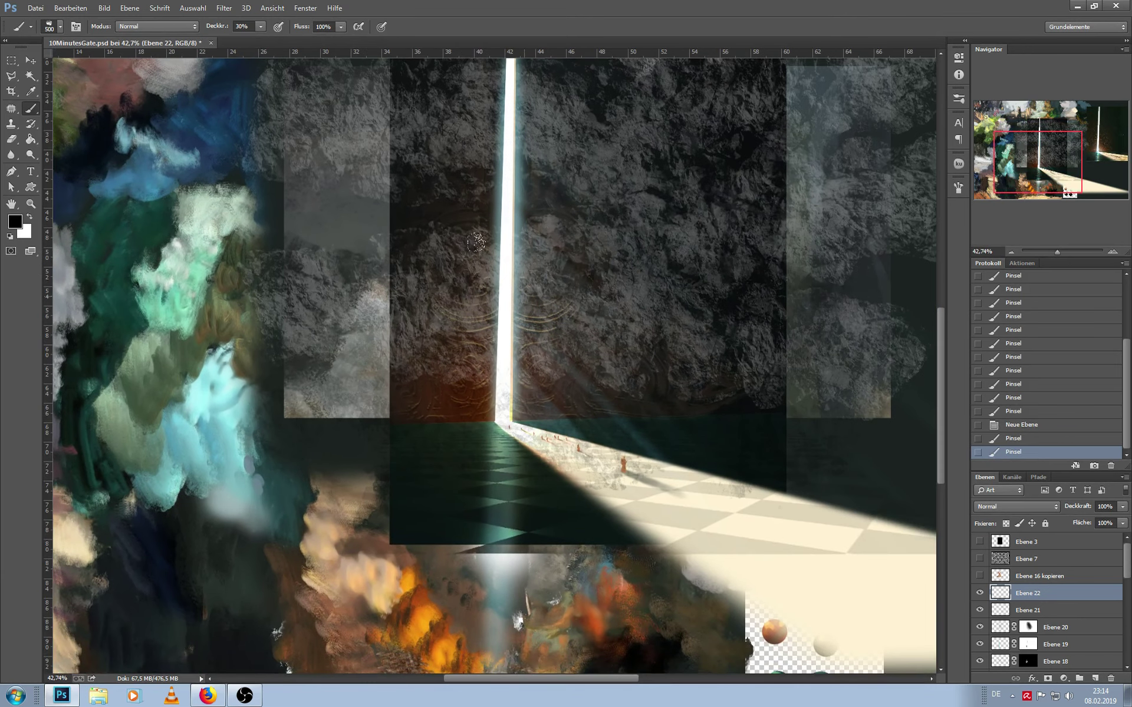
mouse_move(354, 395)
left_mouse_down()
mouse_move(740, 154)
mouse_move(684, 308)
left_mouse_up()
left_click_drag(318, 297, 808, 222)
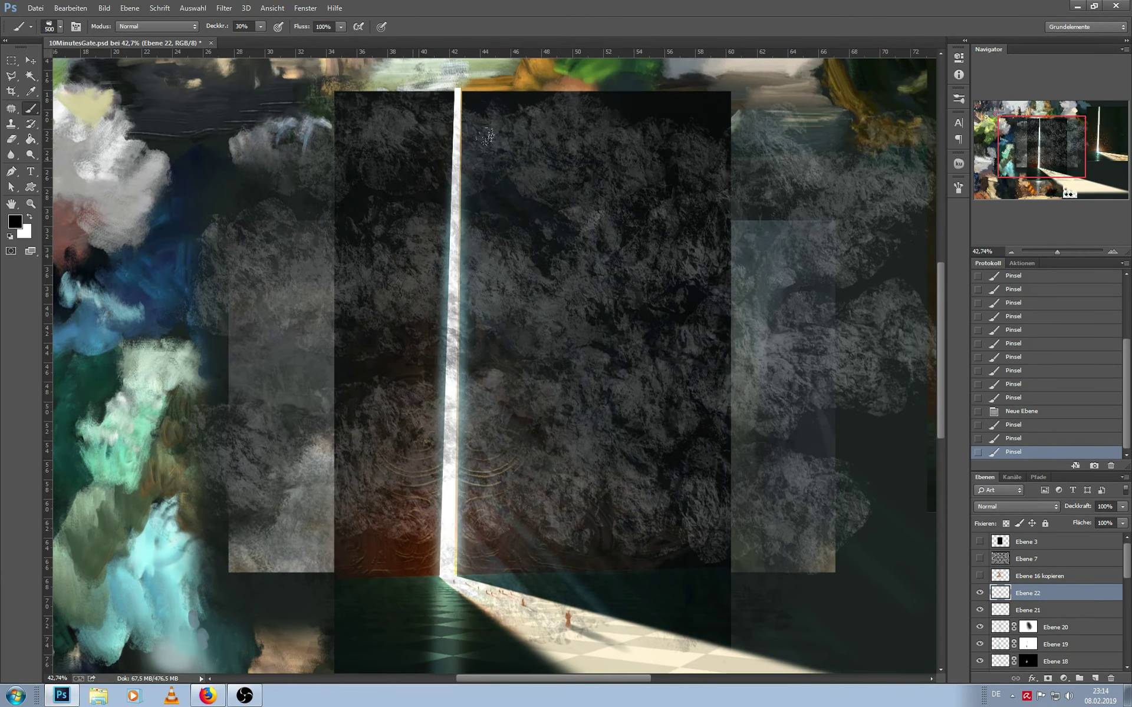
left_click_drag(458, 158, 584, 253)
key("ctrl+t")
Squash the texture into a thin band on the floor and taper its corners for perspective
left_click_drag(548, 87, 548, 319)
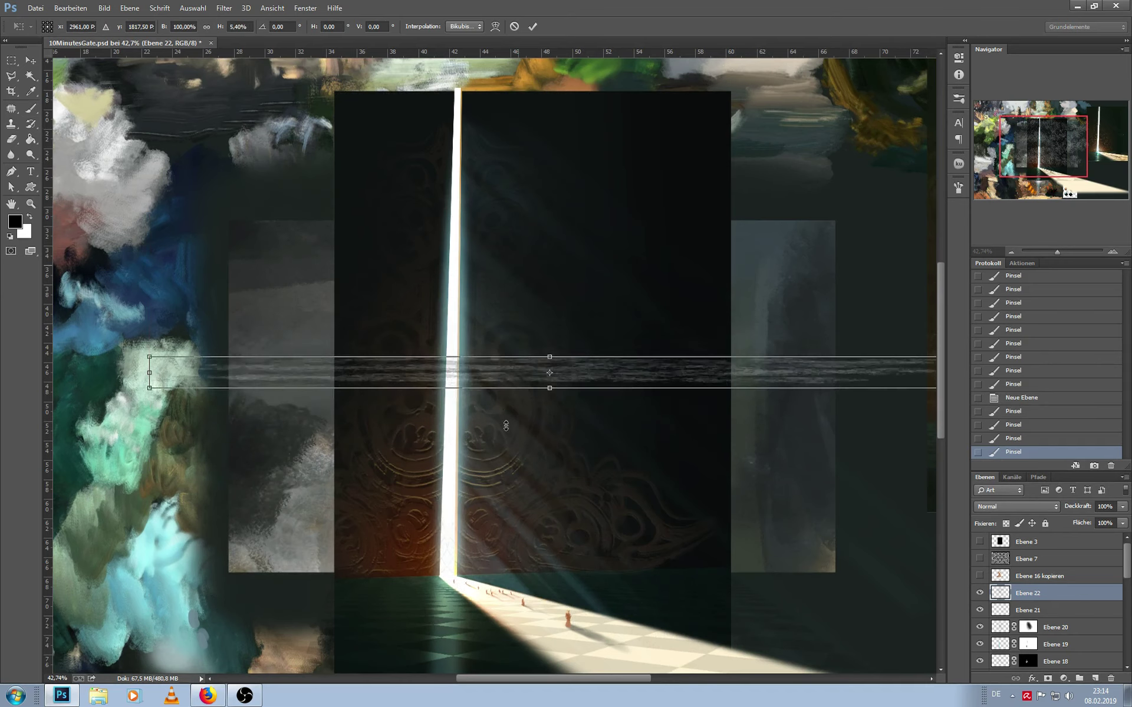
left_click_drag(646, 448, 641, 312)
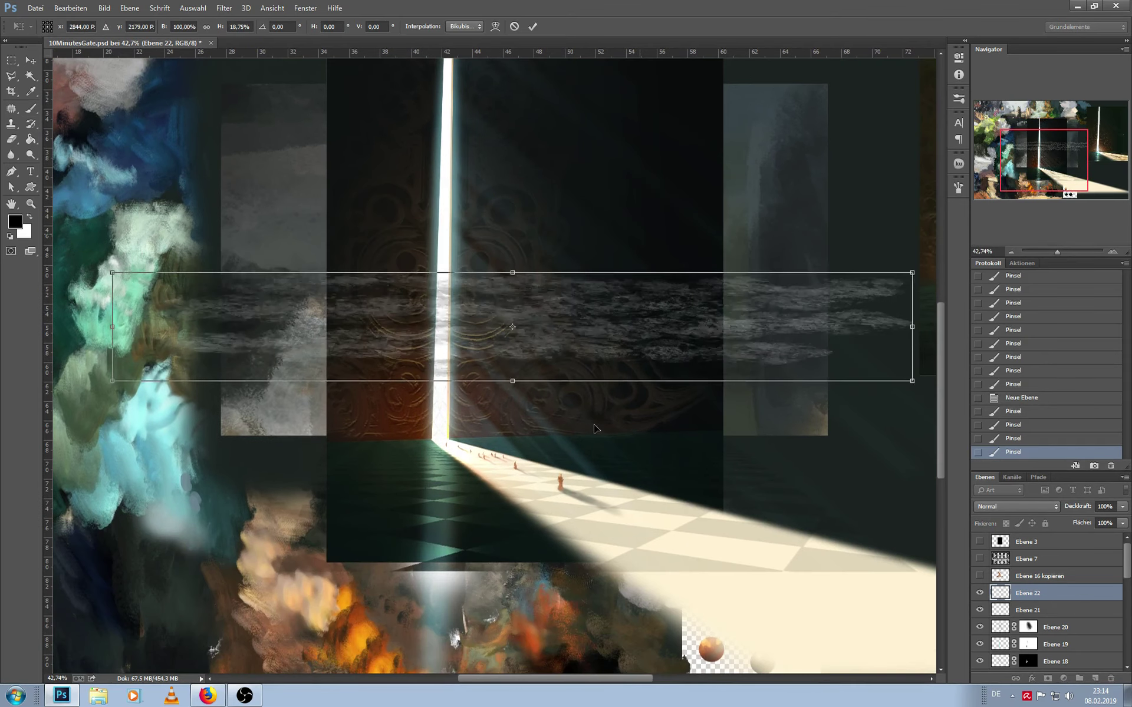
left_click_drag(640, 233, 620, 487)
left_click_drag(125, 437, 327, 443)
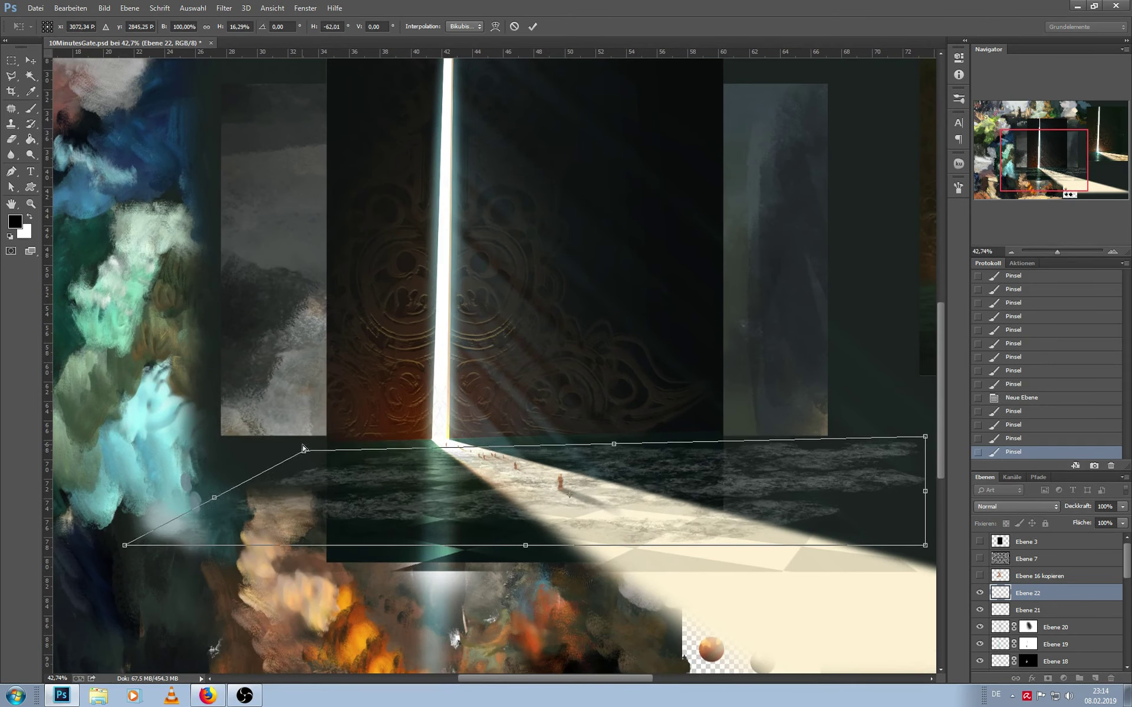
left_click_drag(925, 437, 720, 439)
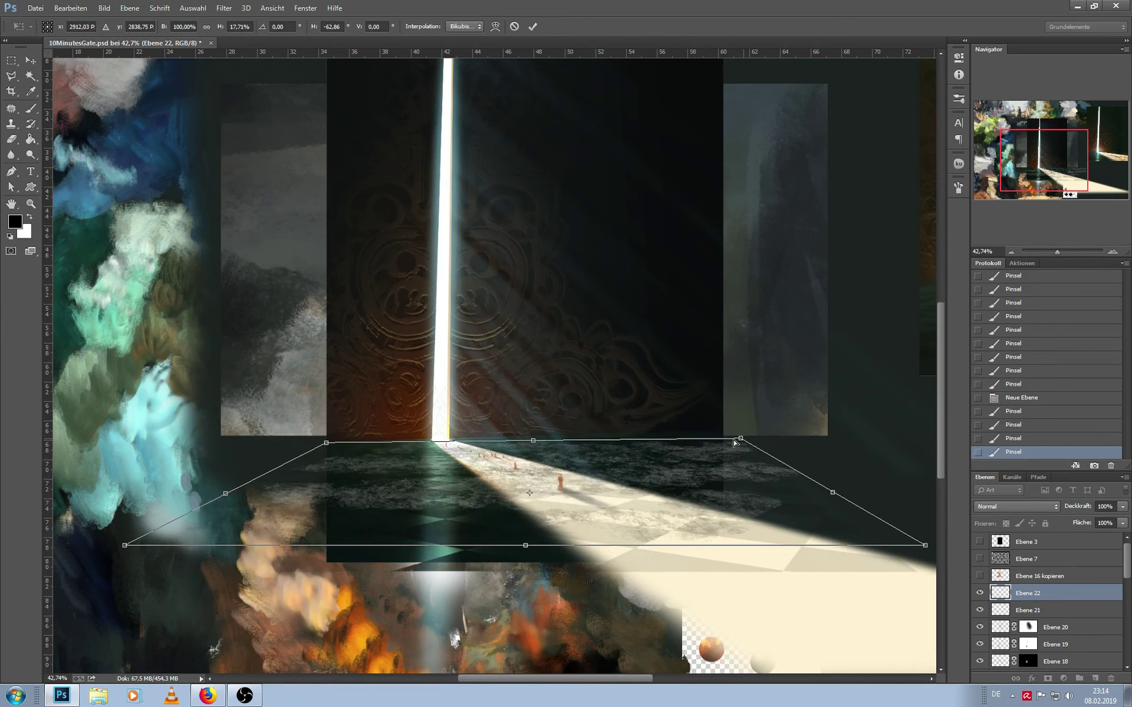
Blend the floor texture as Ineinanderkopieren, refine its corners, and apply the transform
left_click(1055, 507)
left_click(1005, 346)
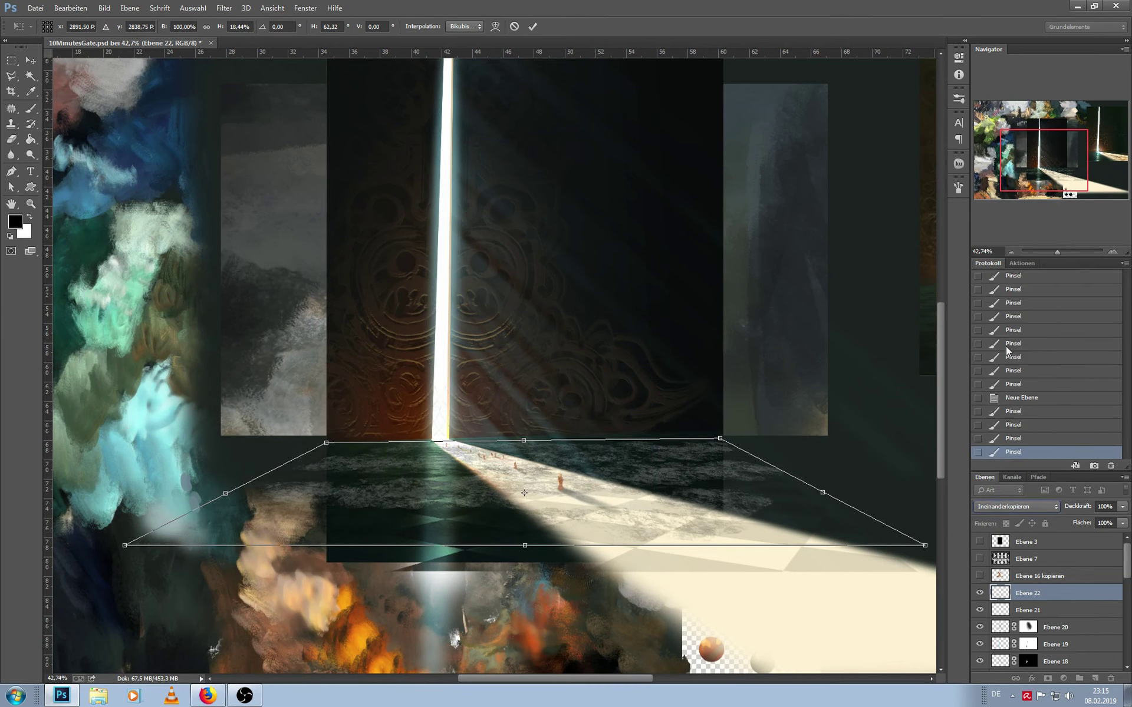
left_click_drag(1075, 253, 1052, 250)
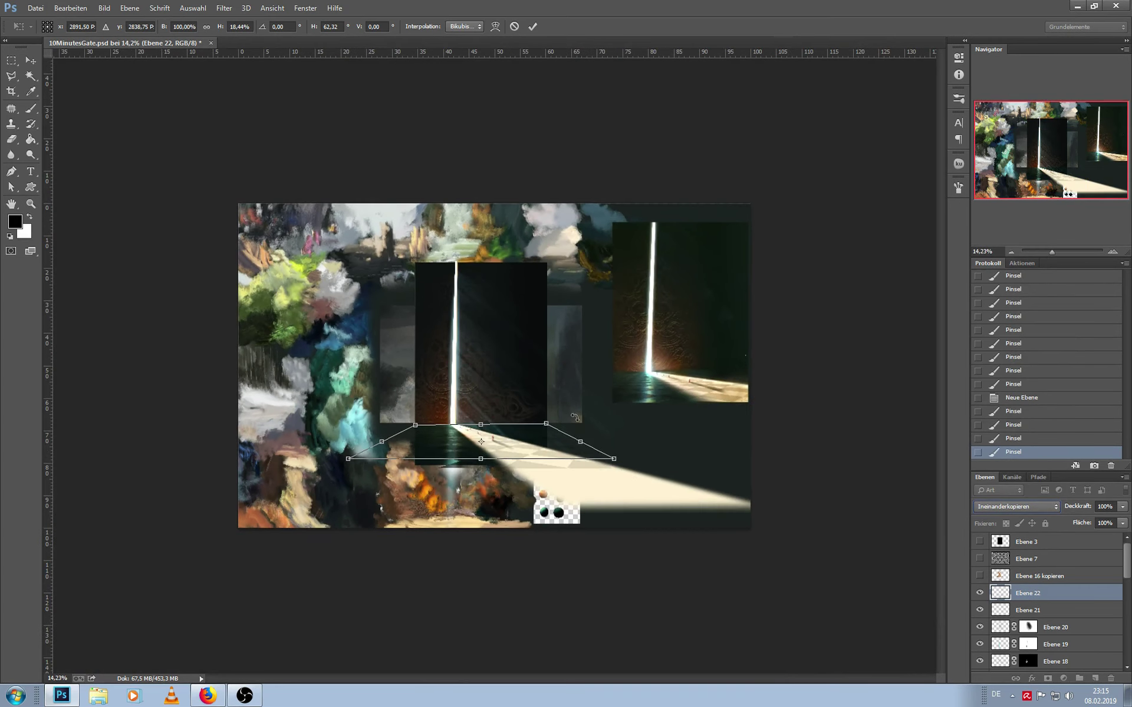
mouse_move(483, 465)
left_mouse_down()
mouse_move(666, 504)
mouse_move(890, 502)
left_mouse_up()
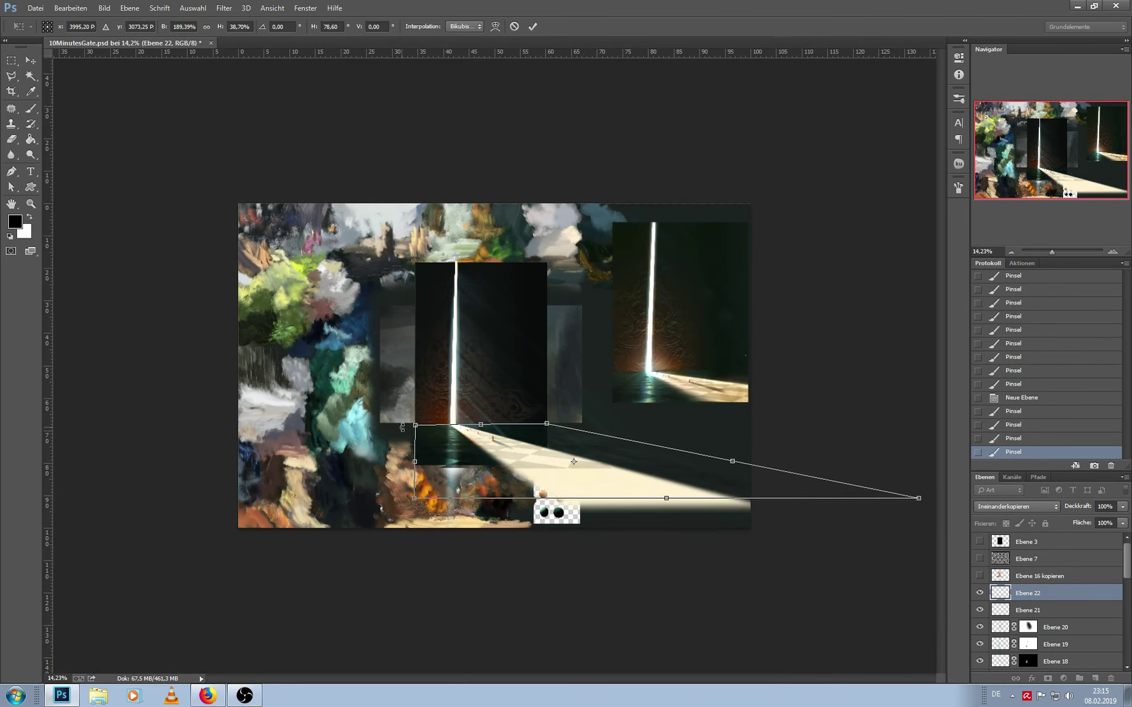
left_click_drag(415, 425, 416, 424)
left_click_drag(549, 426, 549, 429)
key("Return")
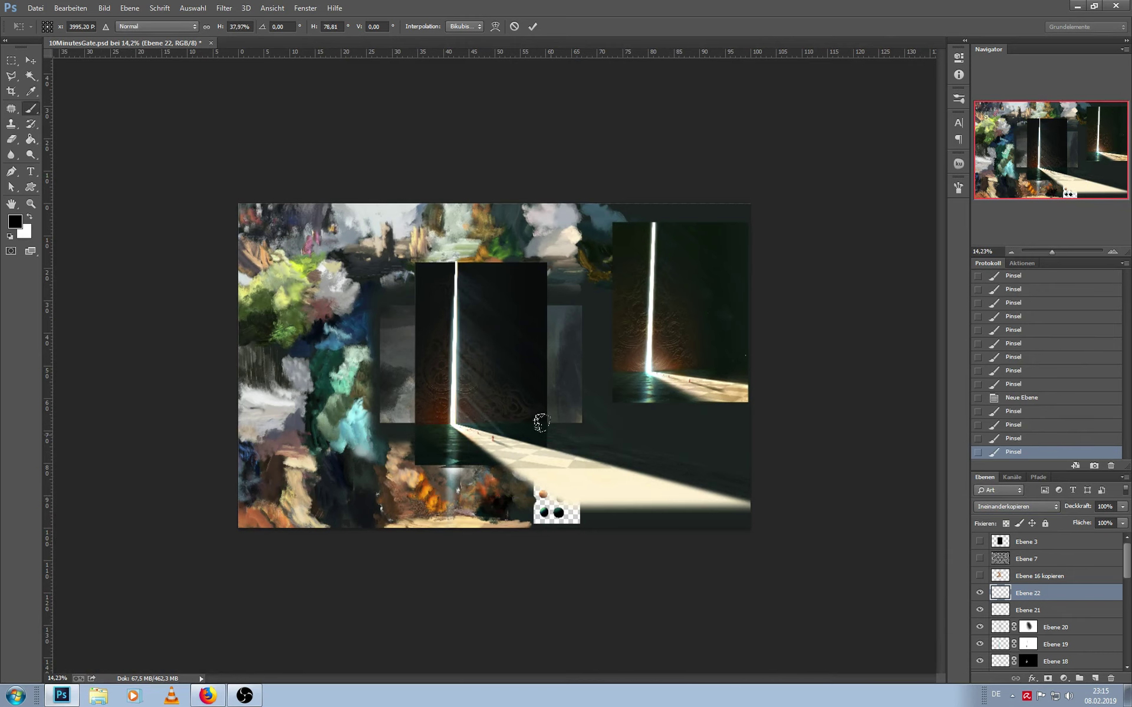
key("ctrl+Down")
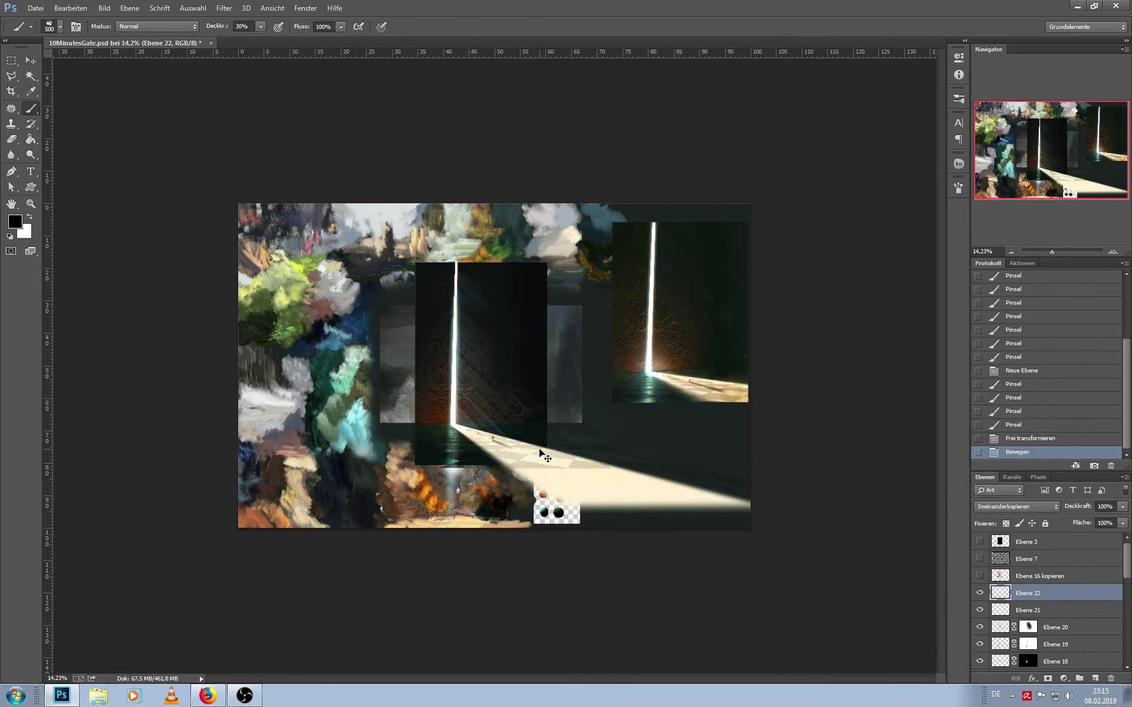
Duplicate Ebene 3, move the copy below Ebene 16 kopieren and make it visible
left_click(1036, 542)
key("ctrl+j")
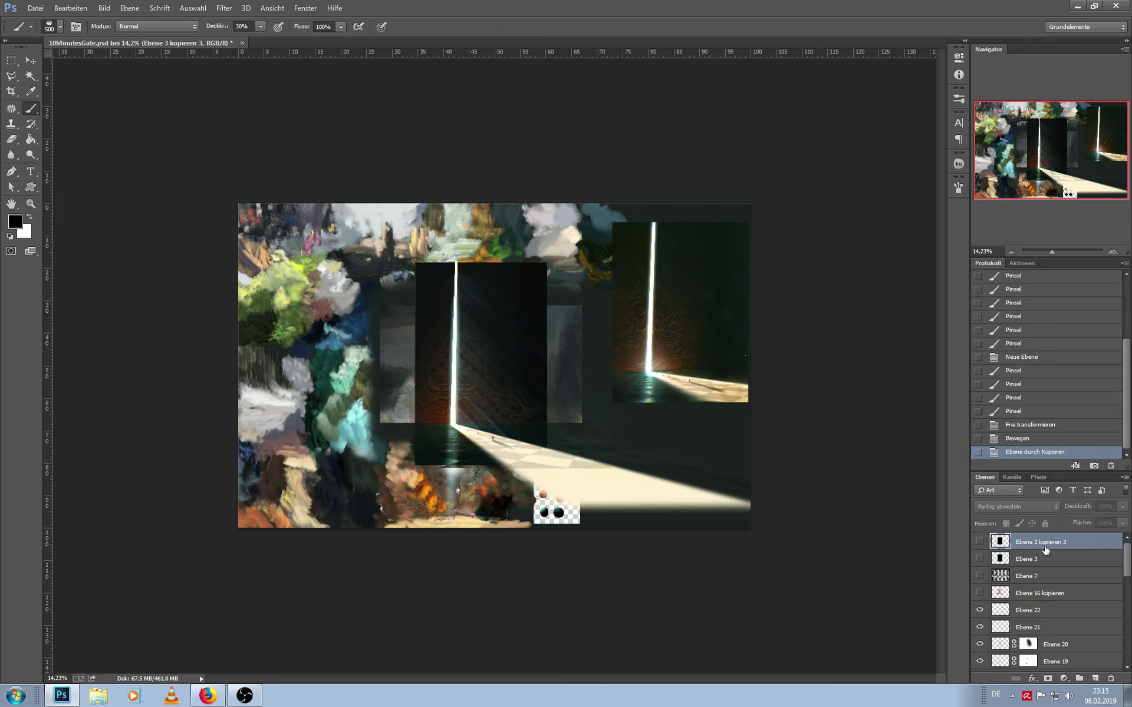
left_click_drag(1043, 545, 975, 597)
left_click(976, 597)
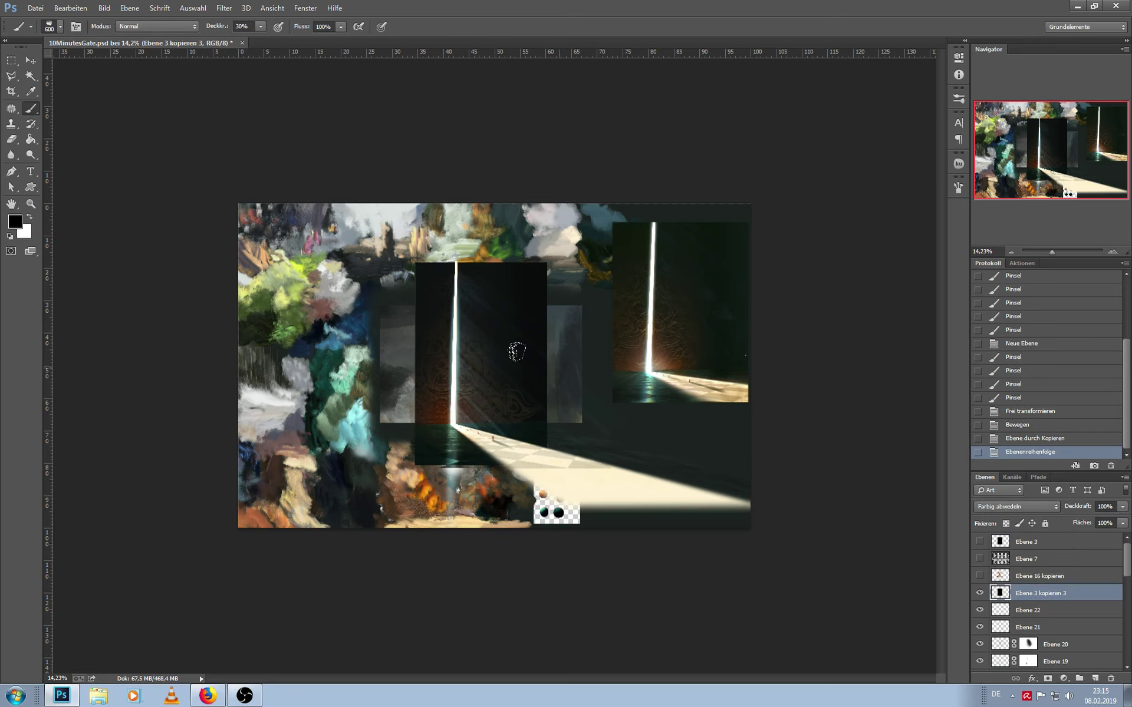
Pick the 175 px soft brush and sample a light beige from the clouds
left_click(52, 26)
left_click(185, 124)
left_click(538, 122)
key("bracketright")
left_click(544, 234, "alt")
key("bracketright")
Brush soft beige glow dabs around the gate, then add a new empty layer
left_click(420, 386)
left_click(420, 386)
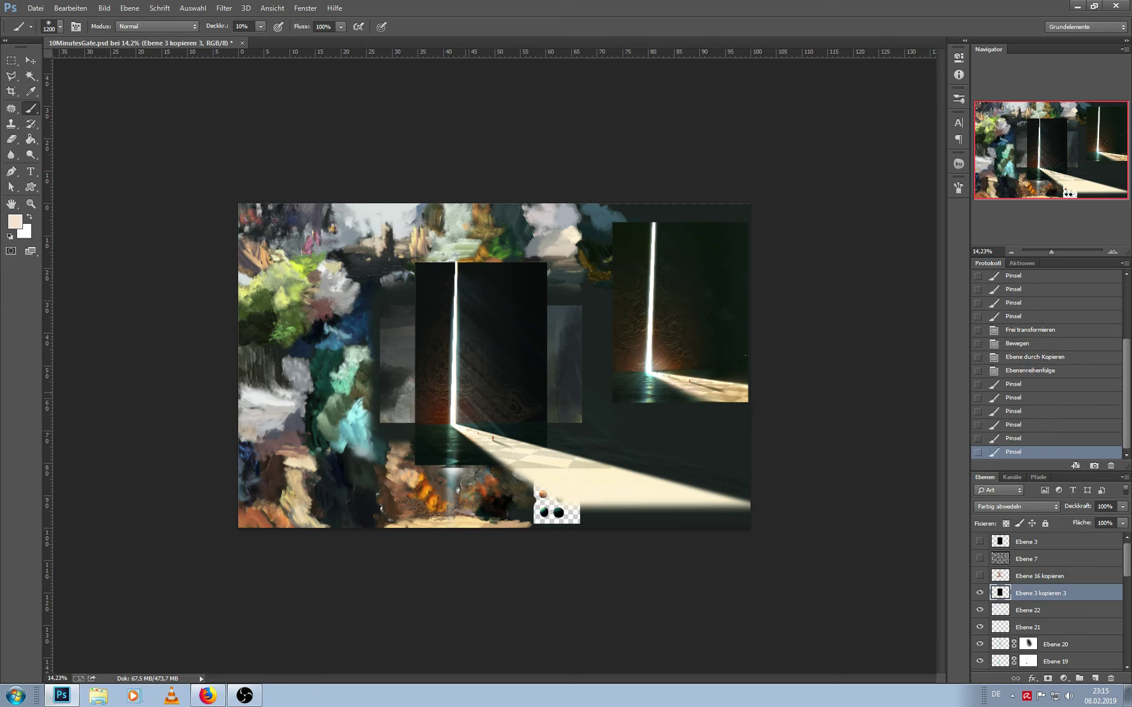
left_click(420, 406)
left_click(420, 406)
left_click(420, 406)
key("bracketleft")
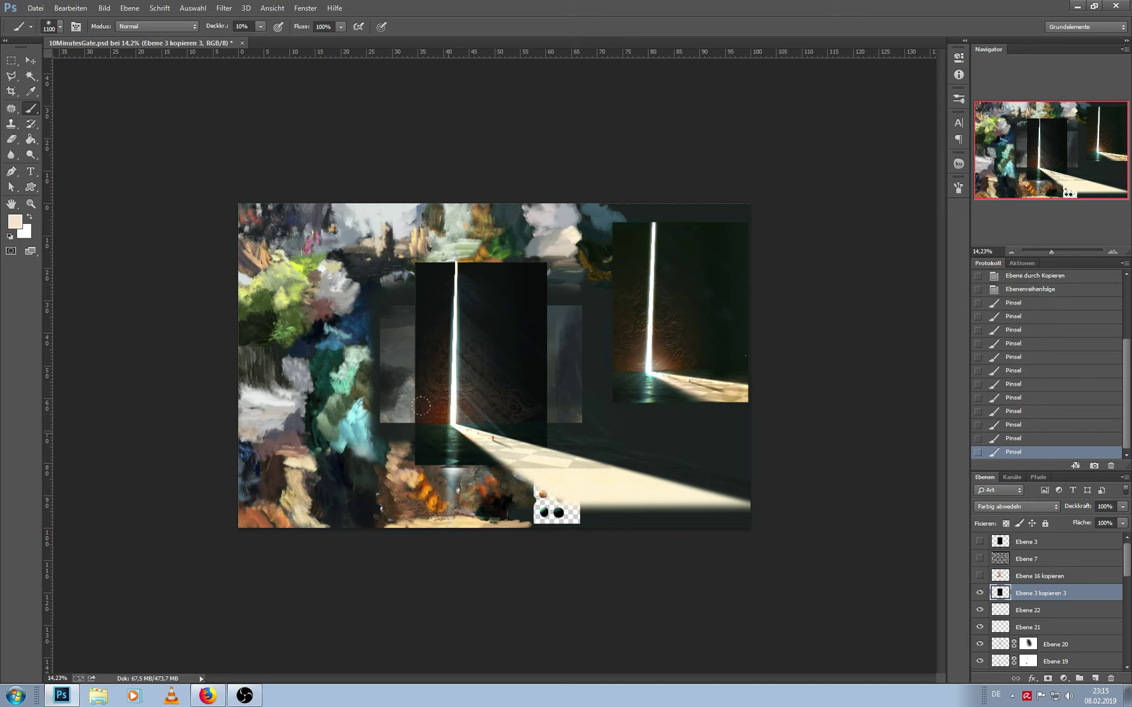
key("bracketleft")
key("bracketleft")
left_click(411, 395)
key("bracketleft")
left_click(424, 414)
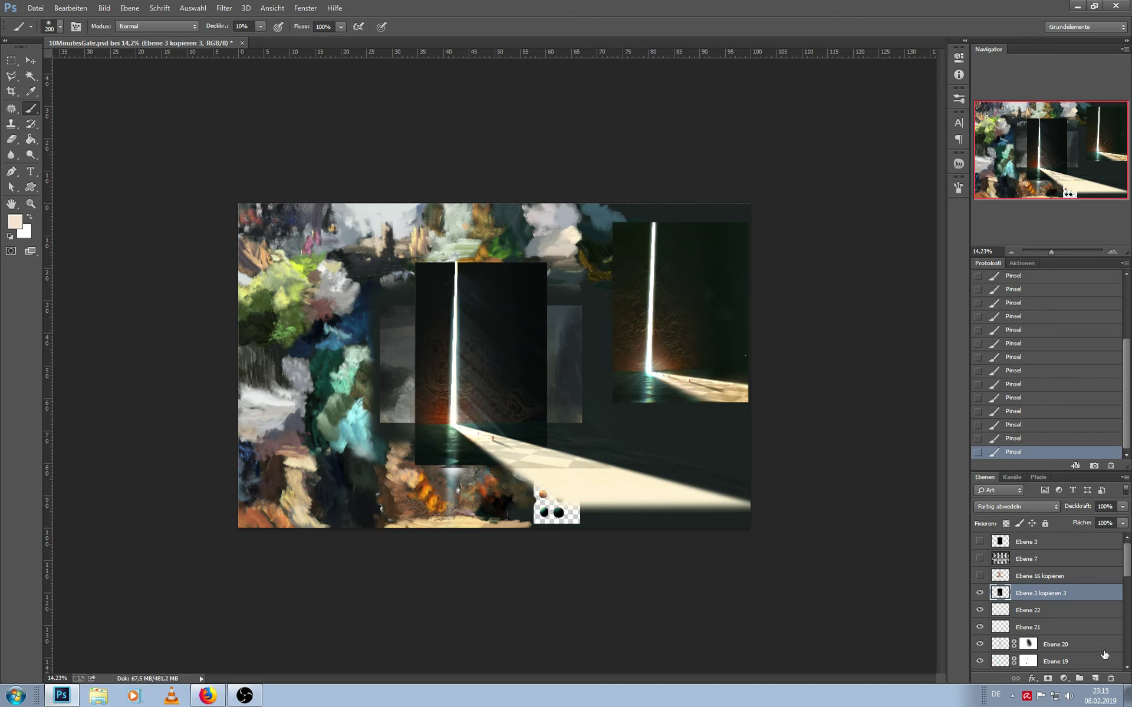
left_click(1094, 678)
left_click(1041, 507)
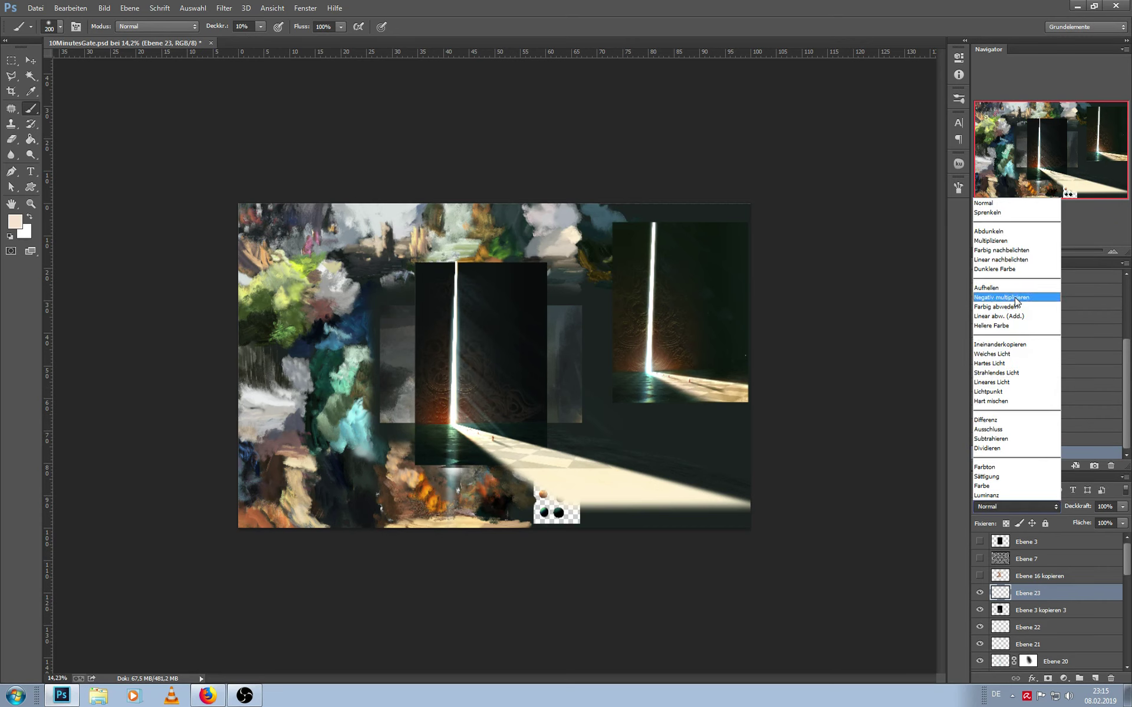
Set Ebene 23 to Negativ multiplizieren and dab faint mint-teal light over the gate
left_click(1015, 298)
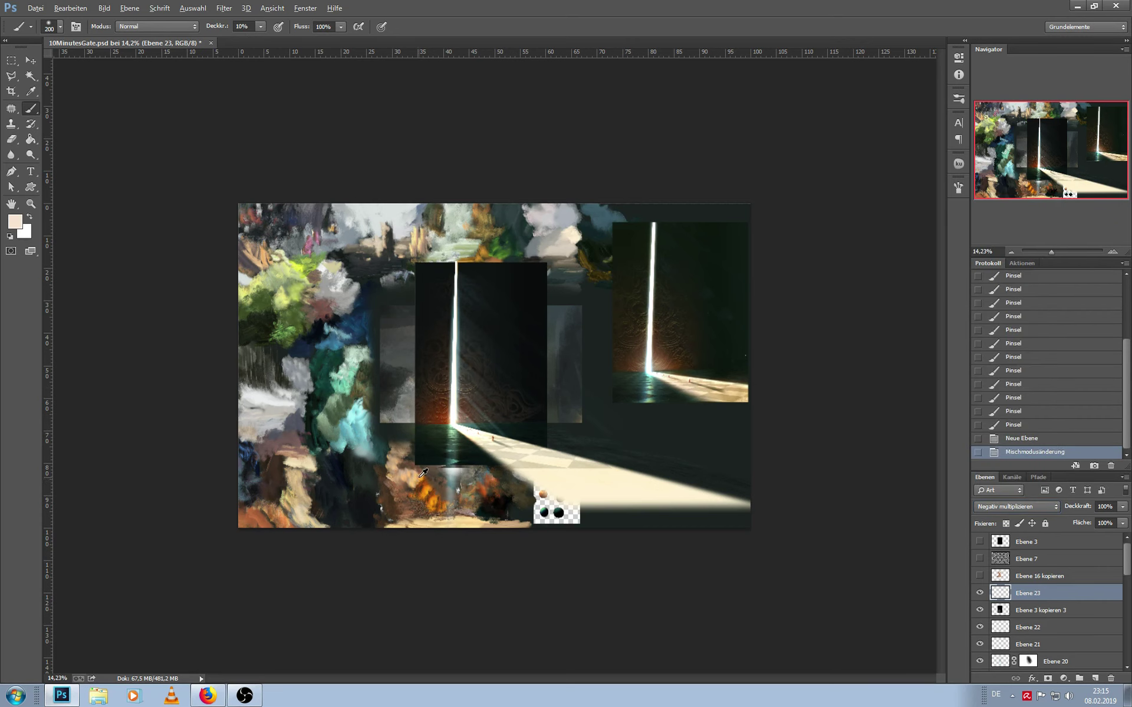
left_click(348, 383, "alt")
left_click(442, 390)
left_click(442, 391)
left_click(442, 390)
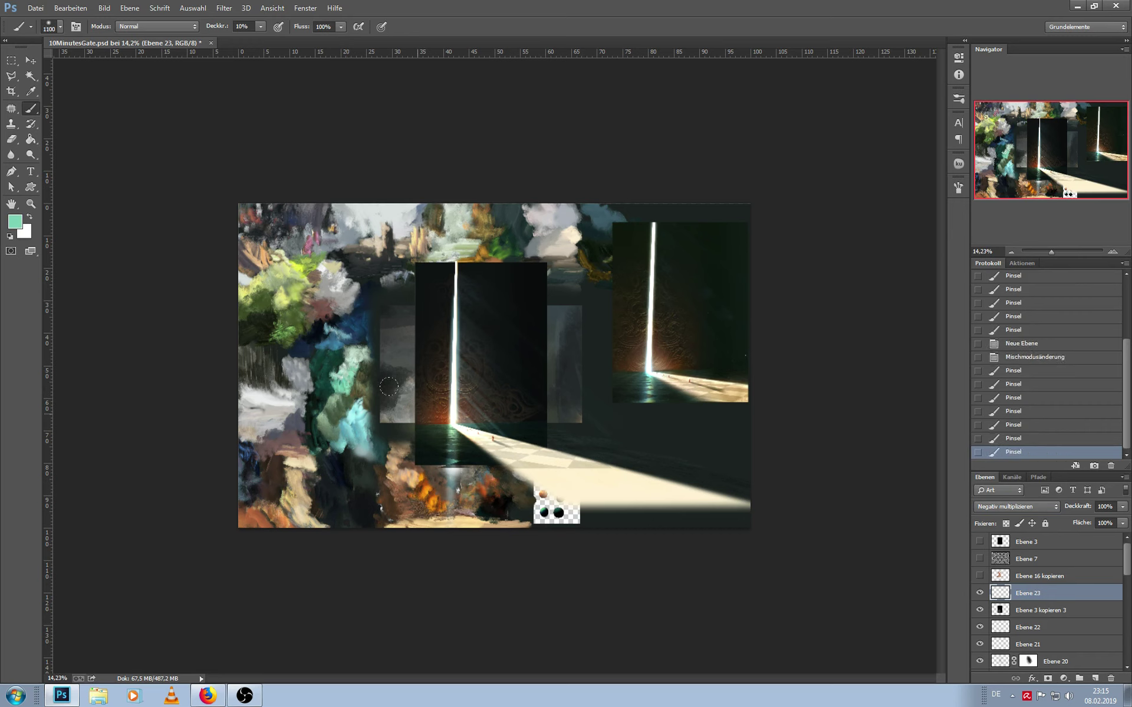
key("bracketleft")
left_click(467, 390)
left_click(468, 390)
left_click(467, 390)
key("bracketleft")
key("bracketleft")
left_click(410, 392)
left_click(409, 391)
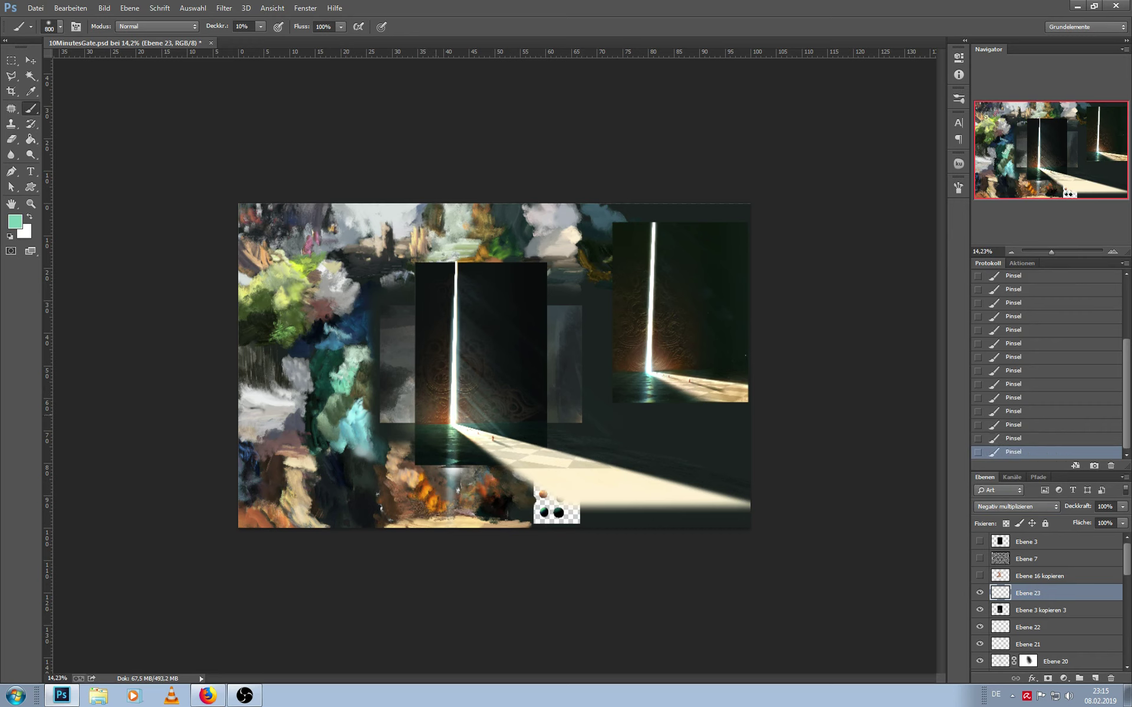
Select Ebene 21, then target Ebene 20's layer mask
left_click(1029, 644)
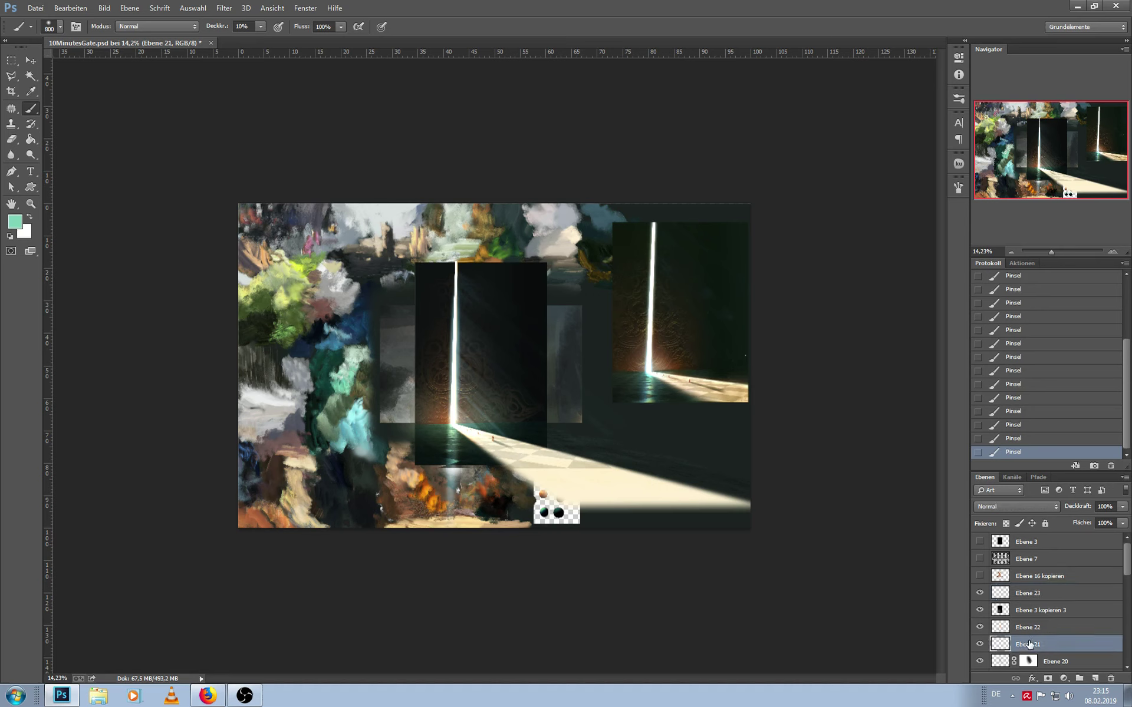
scroll(1126, 576, "down", 2)
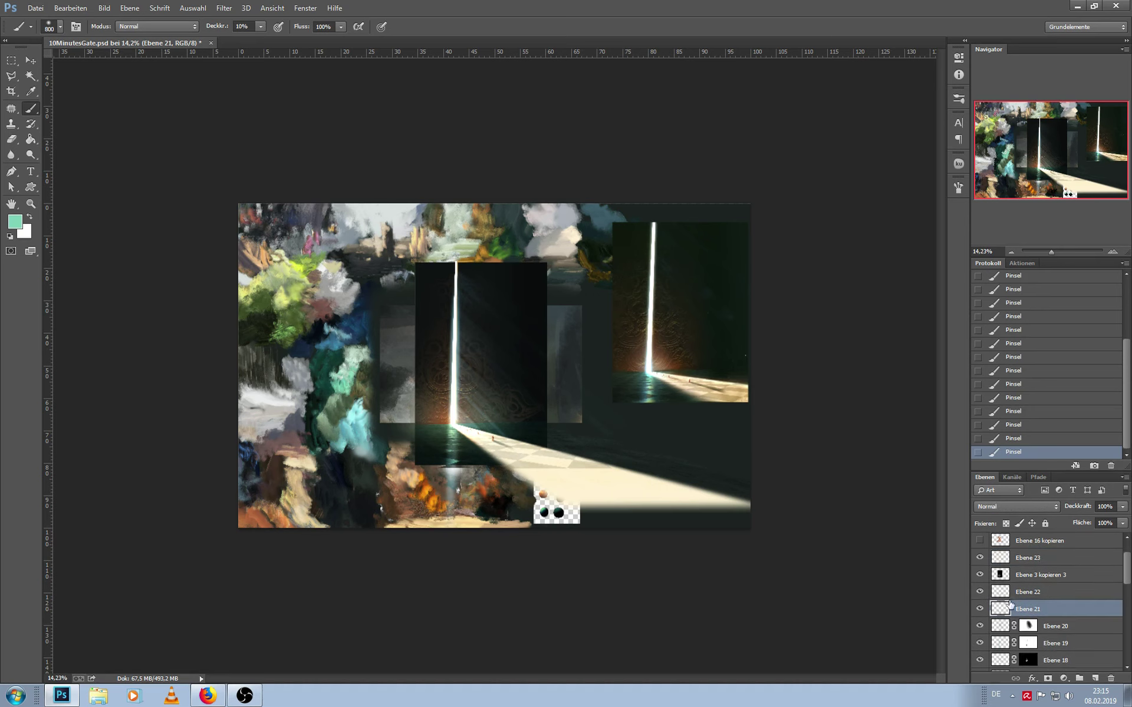
left_click(1027, 626)
Lower Ebene 20's opacity to 58% and paint its mask in black to hide part of the glow
left_click(1122, 507)
left_click_drag(1122, 520, 1097, 519)
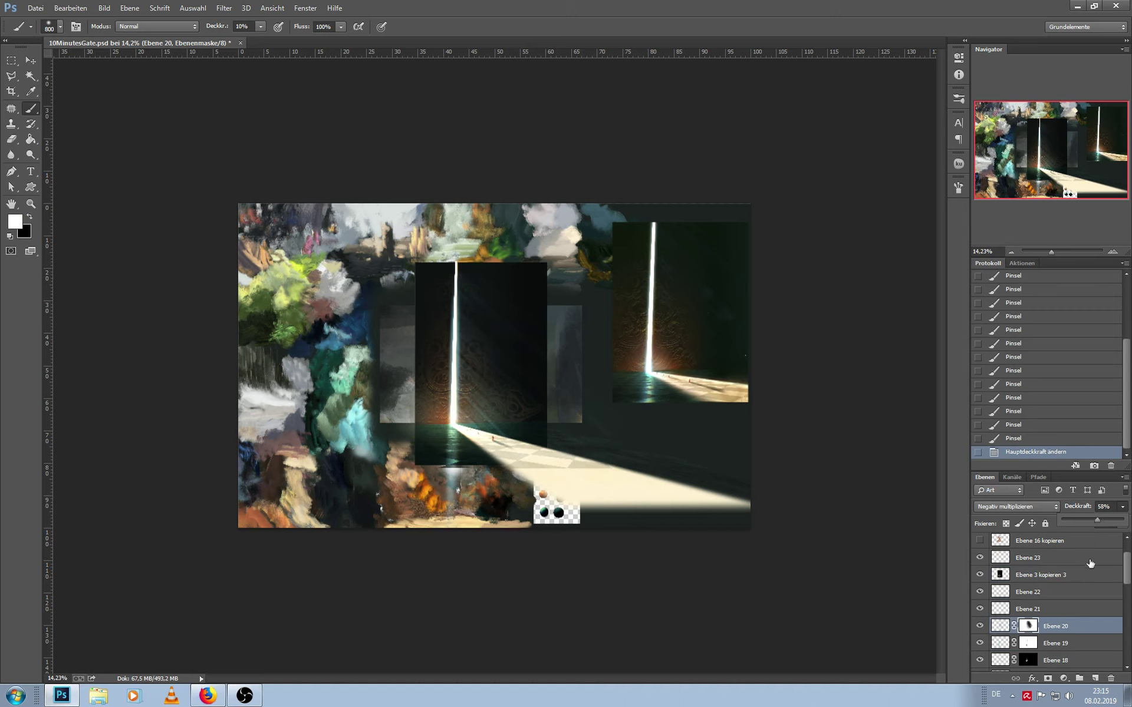
key("x")
key("bracketleft")
key("bracketleft")
key("bracketleft")
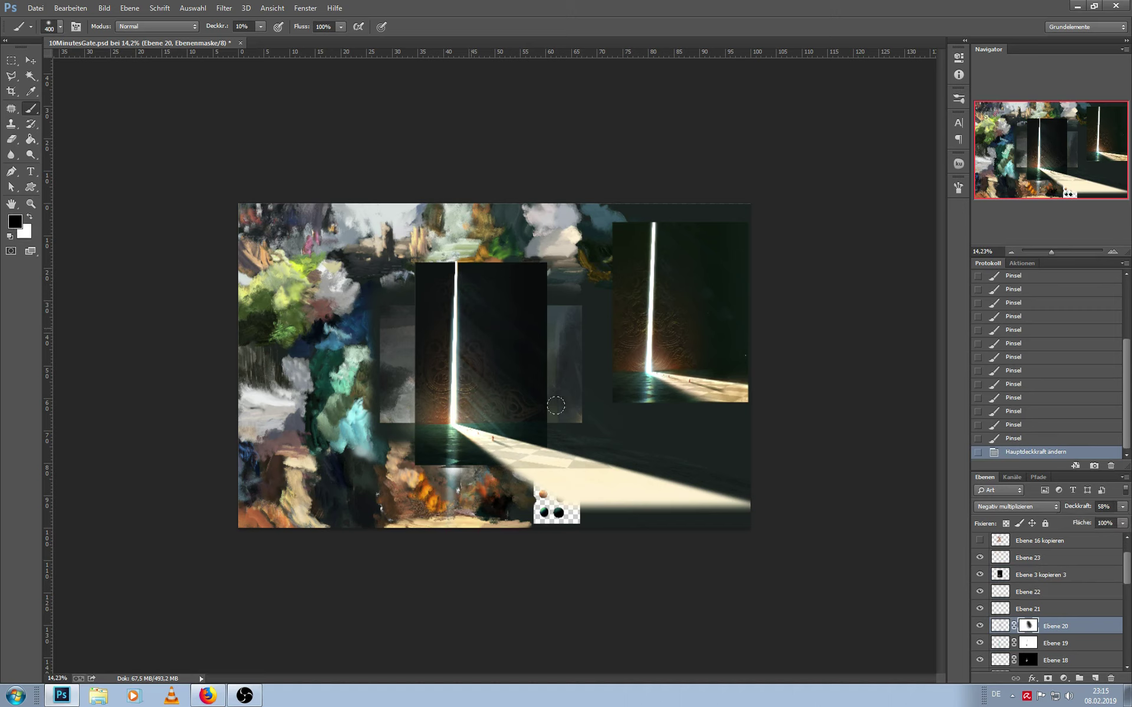
key("bracketleft")
key("bracketleft")
key("bracketleft")
left_click_drag(556, 405, 479, 338)
mouse_move(518, 401)
left_mouse_down()
mouse_move(563, 424)
mouse_move(503, 373)
mouse_move(610, 446)
mouse_move(469, 339)
left_mouse_up()
Refine Ebene 20's mask with white strokes near the floor, then select Ebene 22
key("x")
key("bracketright")
left_click_drag(578, 453, 466, 336)
mouse_move(465, 336)
left_mouse_down()
mouse_move(578, 453)
mouse_move(583, 374)
left_mouse_up()
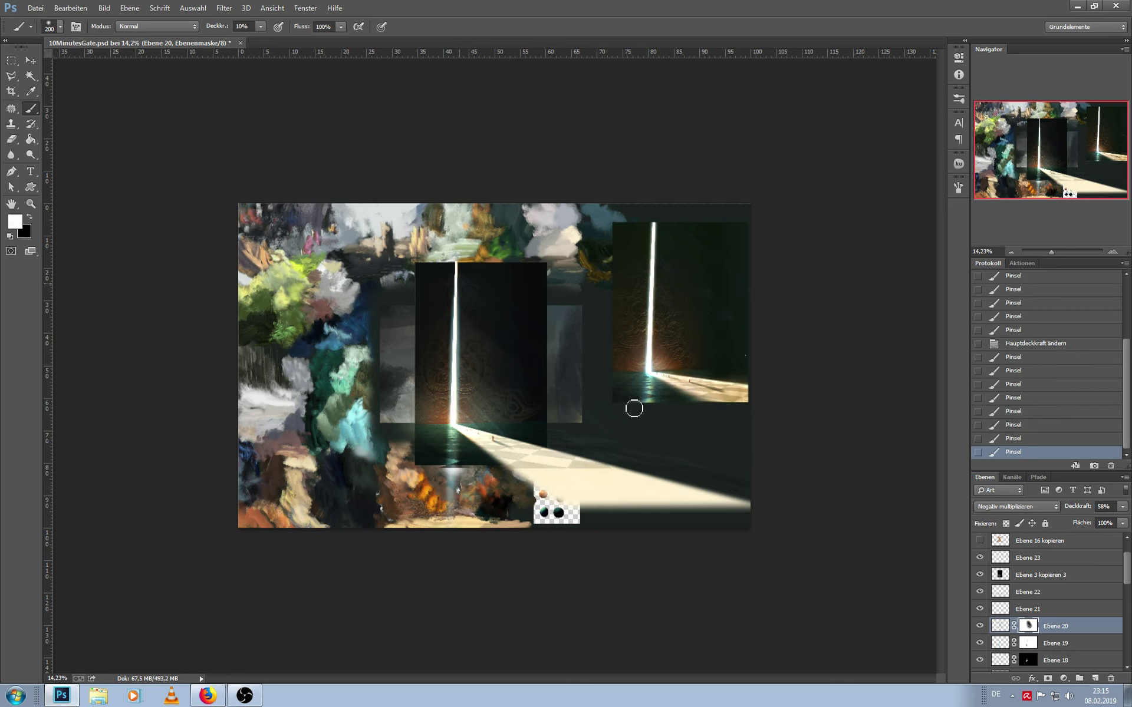
mouse_move(633, 408)
left_mouse_down()
mouse_move(536, 339)
mouse_move(670, 439)
left_mouse_up()
key("bracketleft")
left_click(1102, 563)
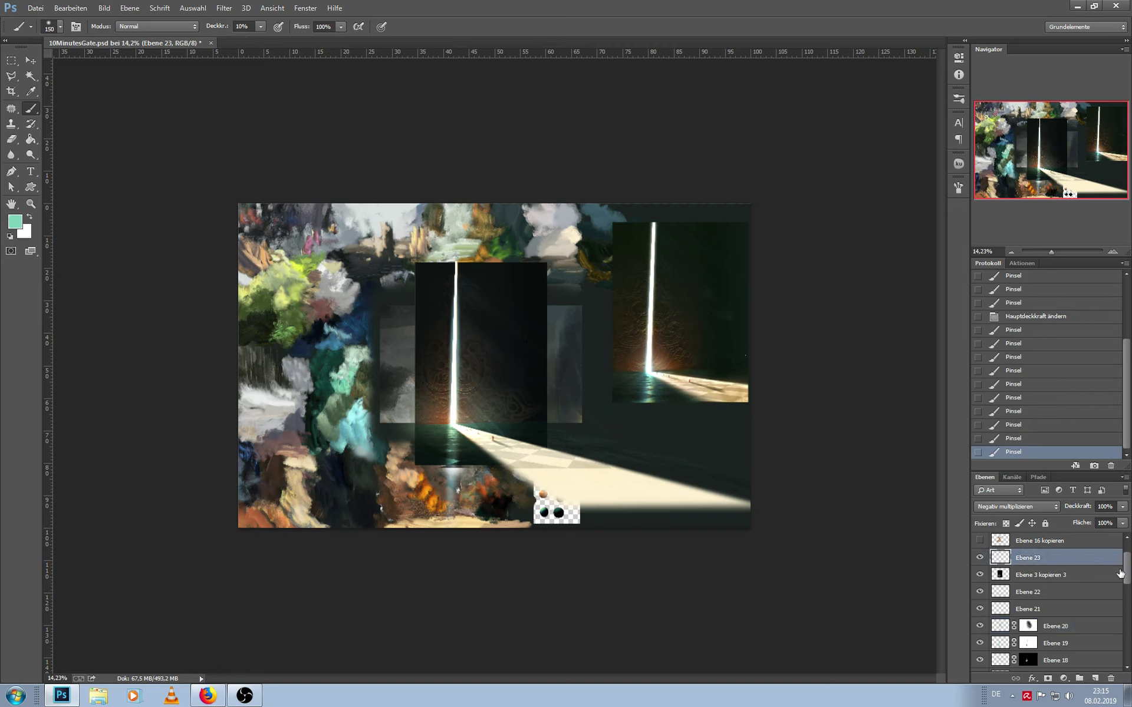
left_click(1058, 593)
Add new layer Ebene 24, zoom on the gate base, and set the foreground to white (ffffff)
left_click(1094, 679)
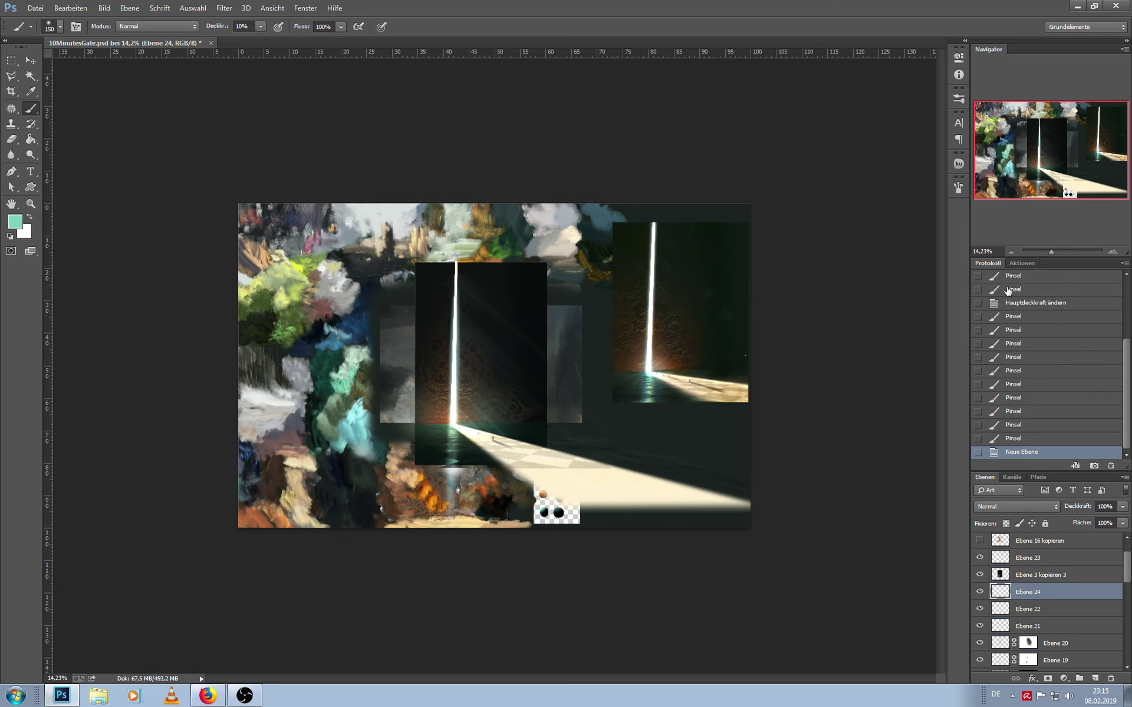
left_click(1060, 252)
left_click_drag(700, 412, 637, 185)
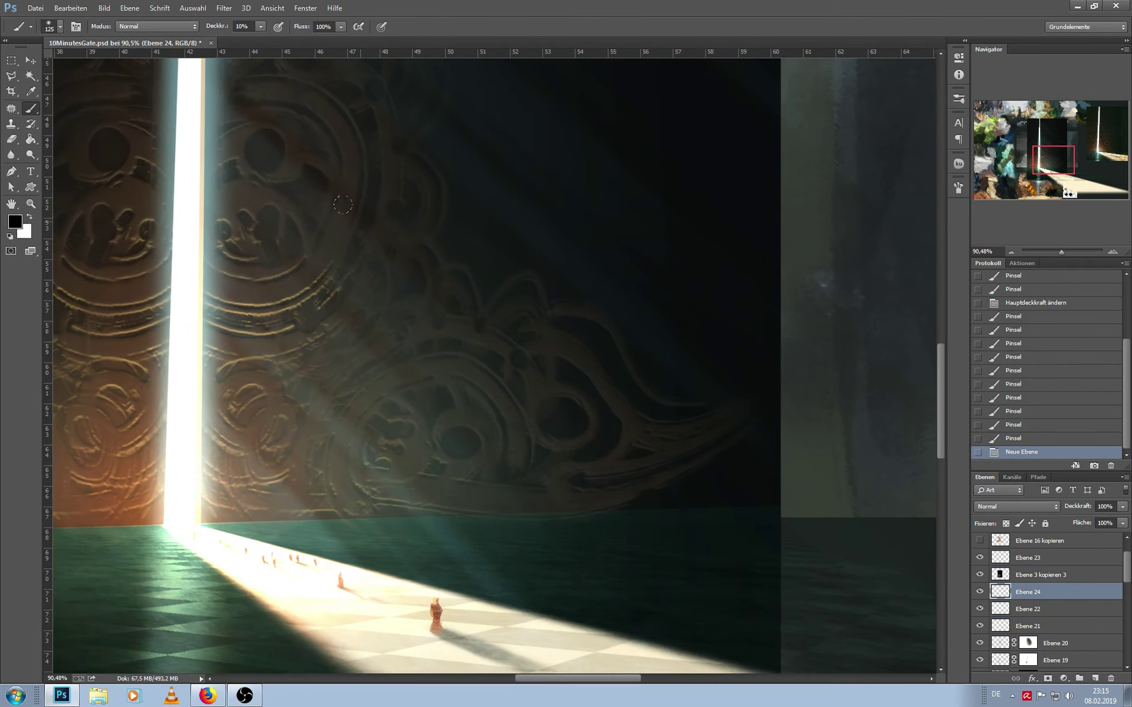
left_click(60, 27)
left_click(396, 236)
type("d")
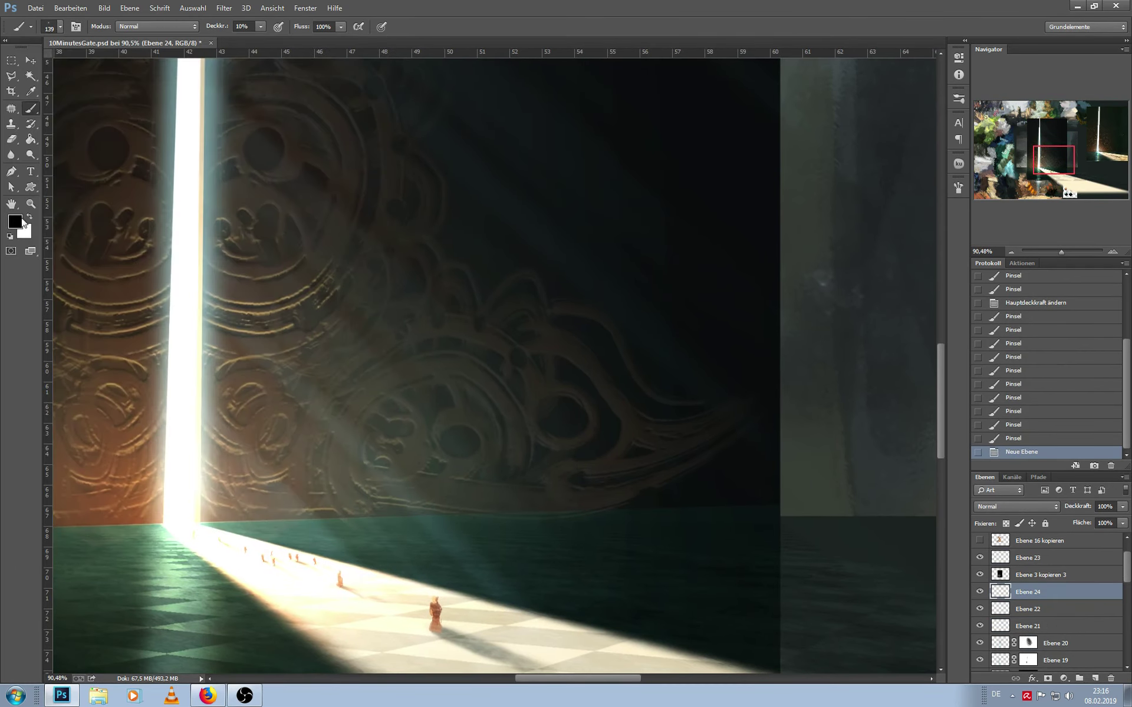
type("iffffff")
left_click(868, 185)
key("b")
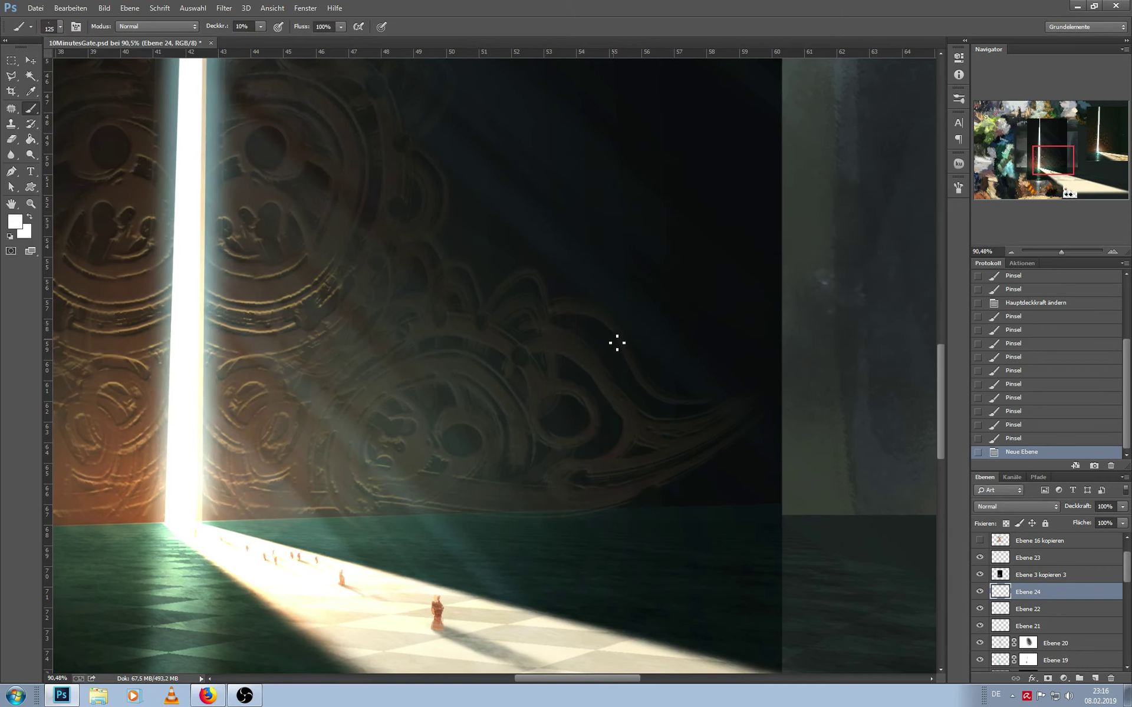
Dab white dust specks over the gate and floor, then duplicate and merge to thicken them
key("bracketright")
key("bracketright")
left_click_drag(532, 459, 699, 366)
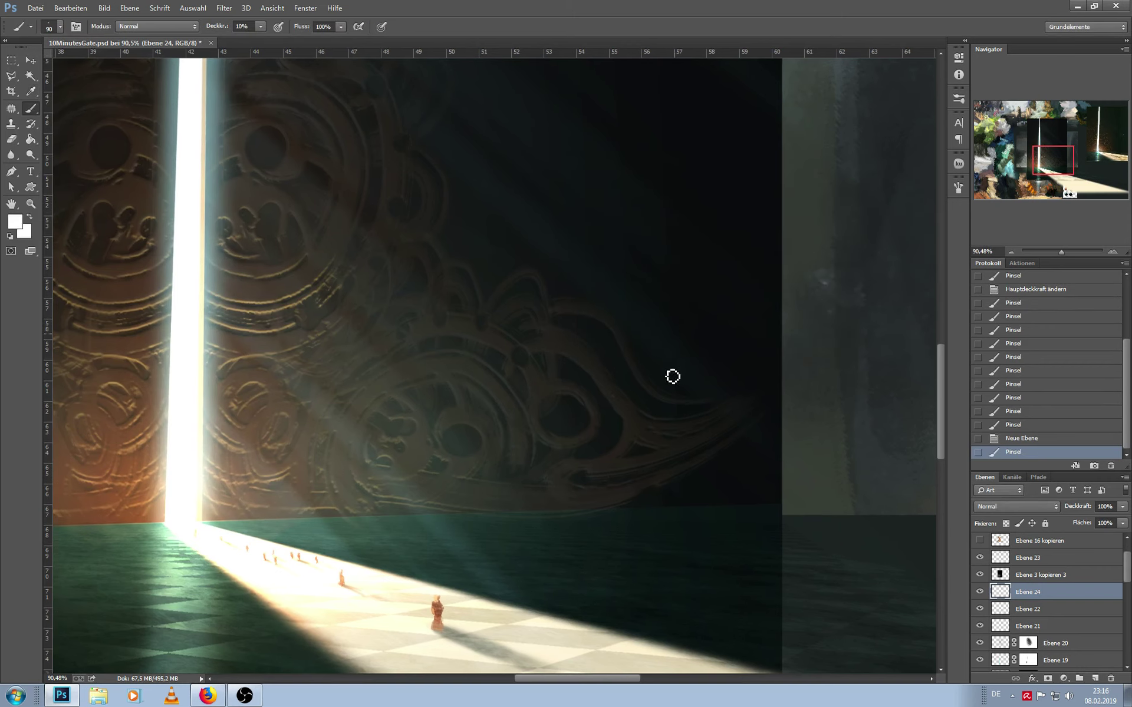
left_click(708, 260)
key("bracketright")
left_click_drag(622, 281, 531, 474)
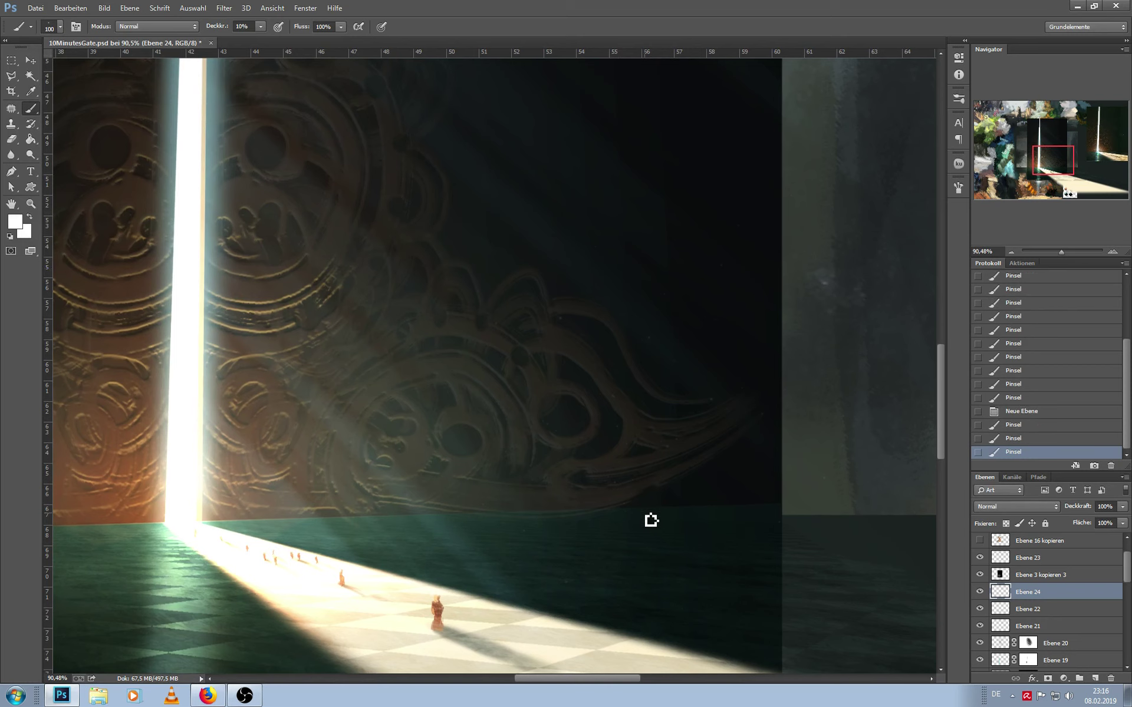
left_click_drag(543, 564, 744, 553)
key("ctrl+j")
key("ctrl+j")
key("ctrl+e")
key("ctrl+e")
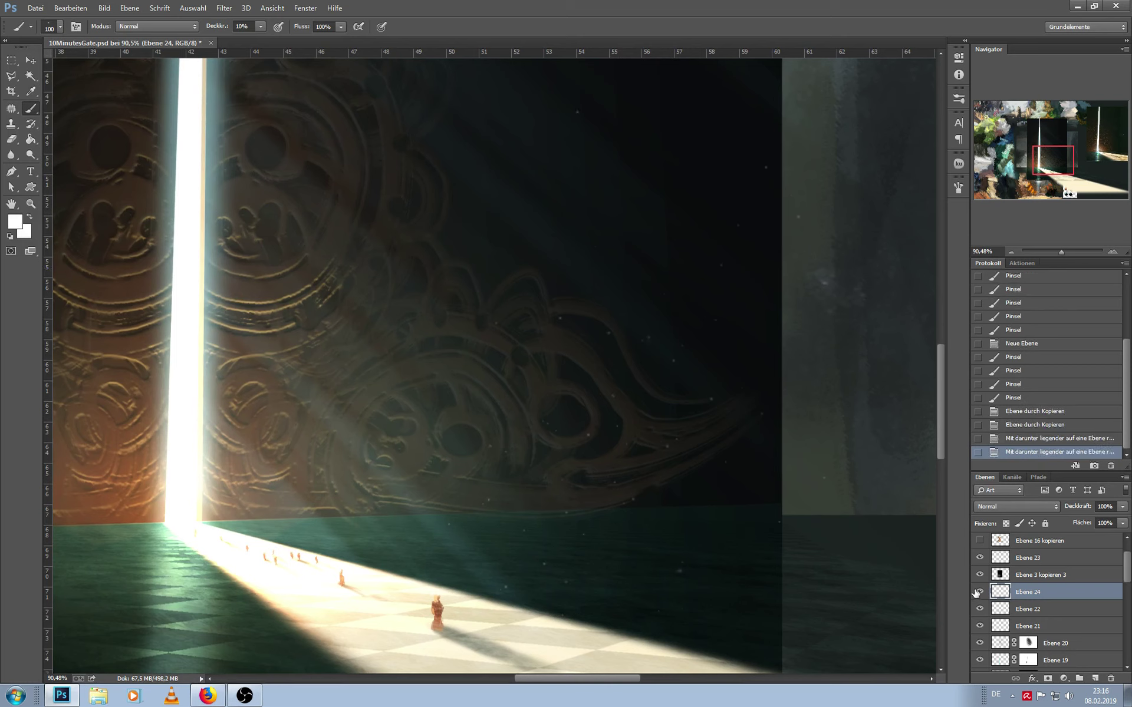
left_click(979, 591)
Erase stray dust specks on Ebene 24, especially near the floor line
key("e")
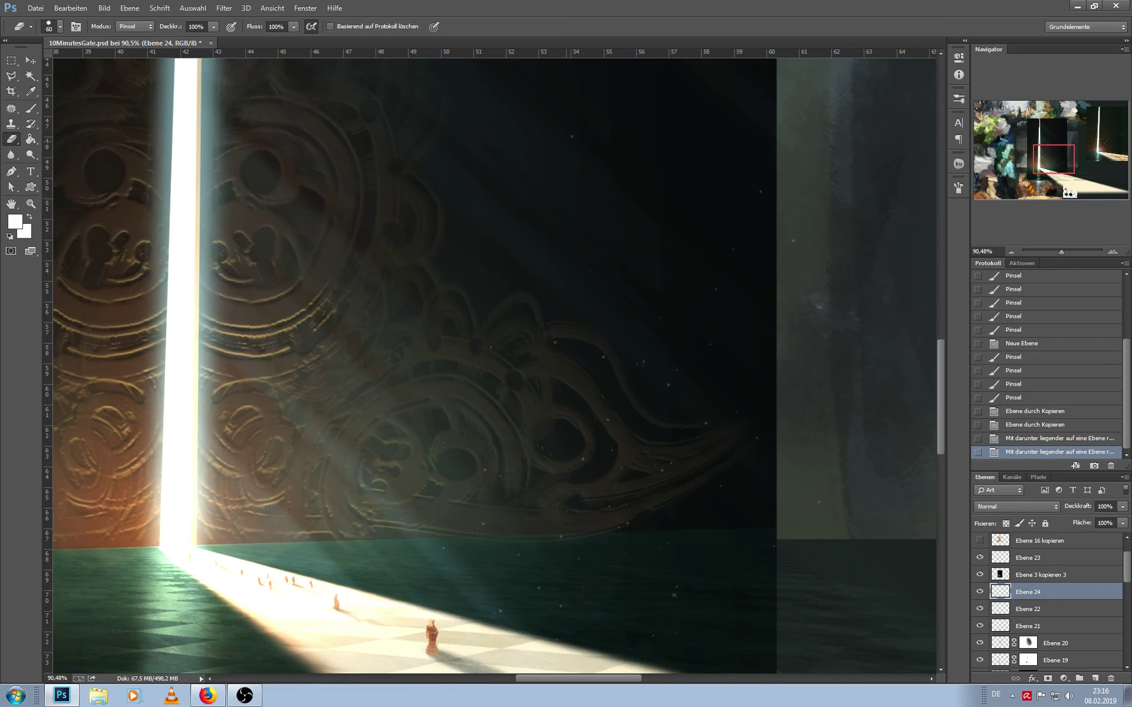
mouse_move(547, 118)
left_mouse_down()
mouse_move(712, 227)
mouse_move(534, 380)
left_mouse_up()
key("bracketright")
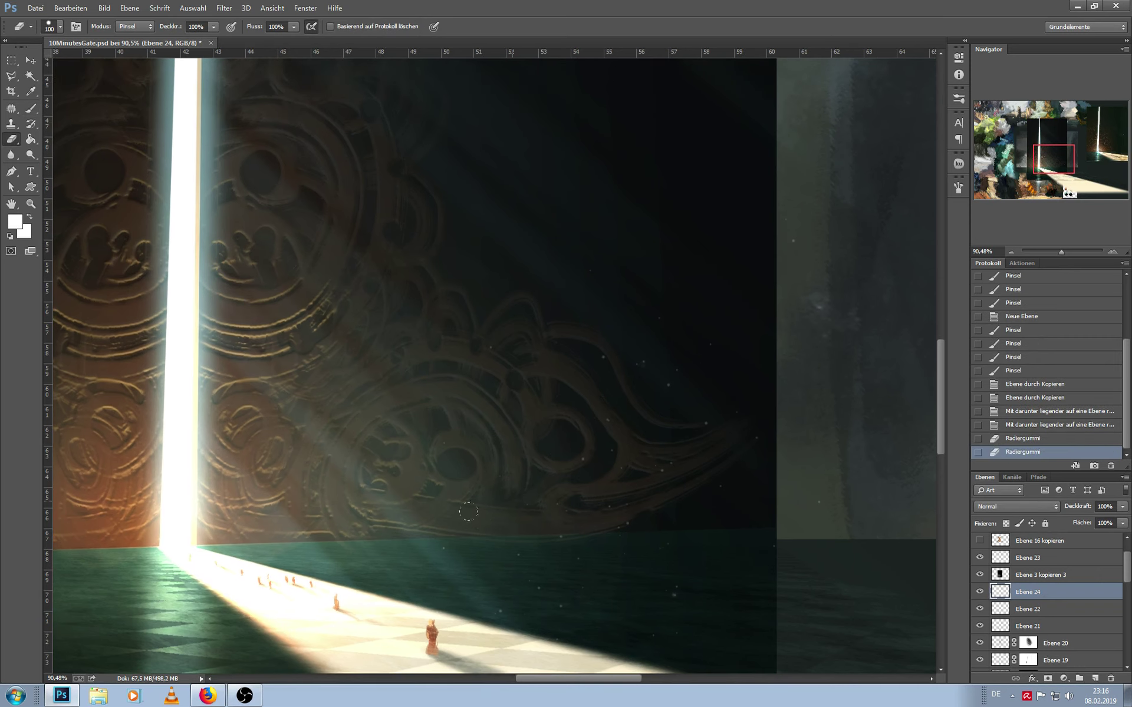
left_click_drag(469, 512, 618, 530)
left_click_drag(647, 416, 811, 472)
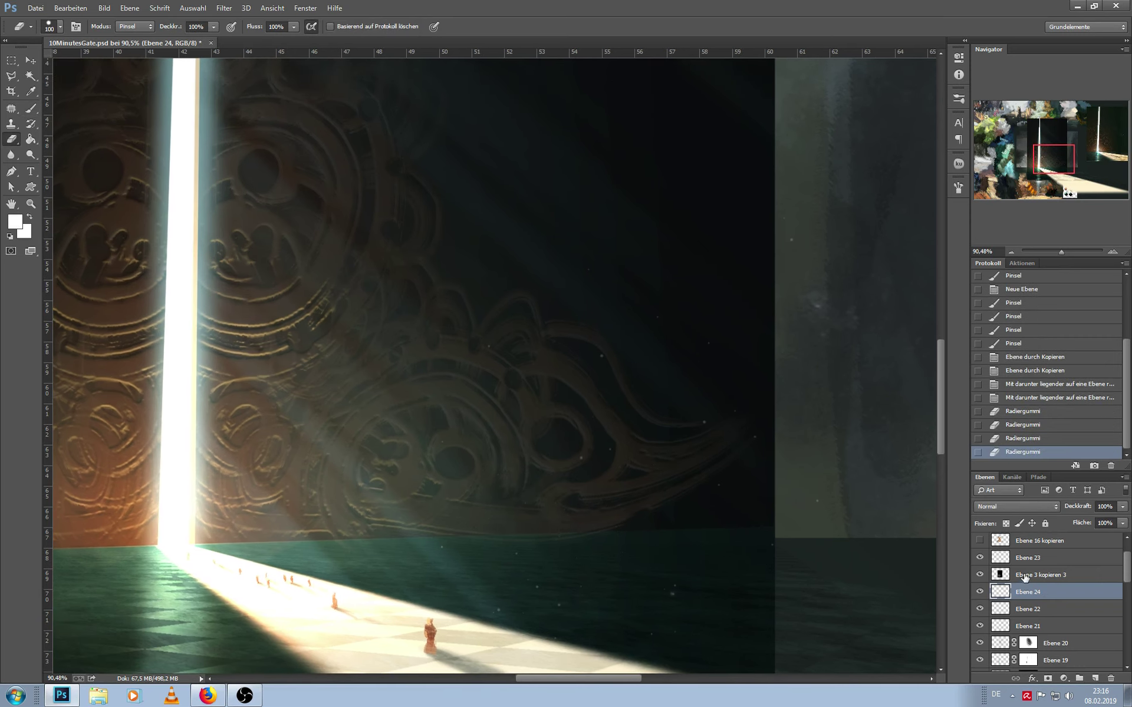
On color-dodge layer Ebene 3 kopieren 3, choose a soft brush and a light peach colour
key("b")
key("alt+bracketright")
left_click(59, 23)
double_click(146, 118)
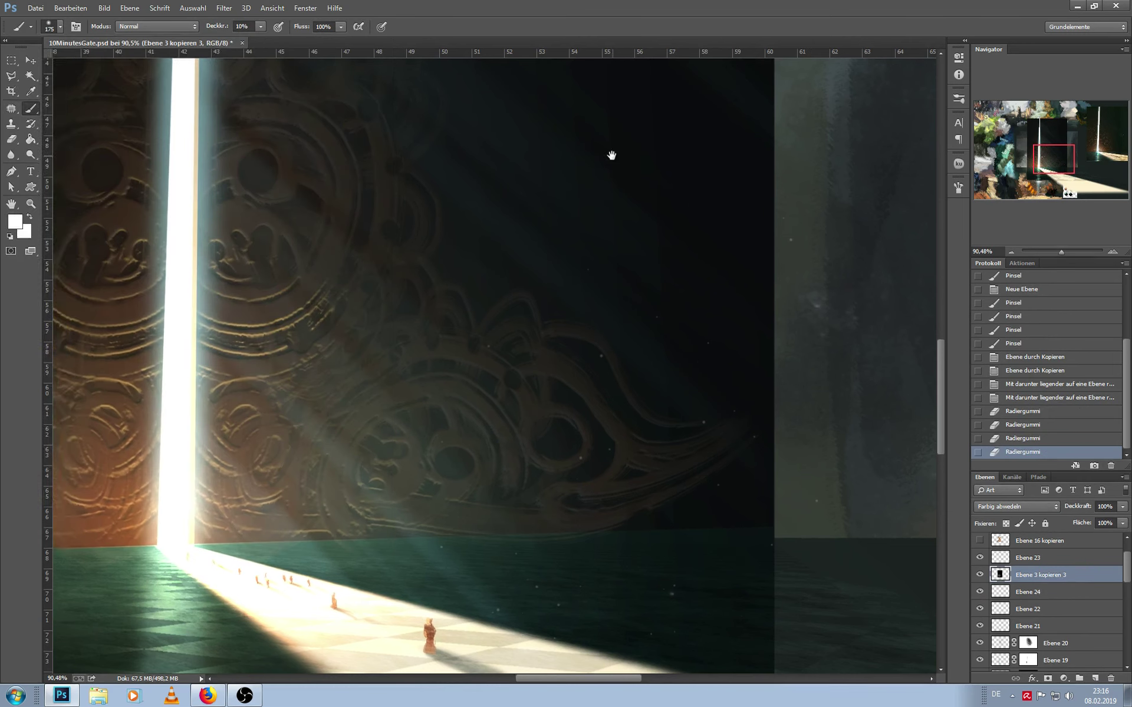
scroll(612, 157, "right", 1)
left_click(178, 242, "alt")
key("bracketleft")
scroll(399, 379, "down", 1)
scroll(399, 379, "right", 1)
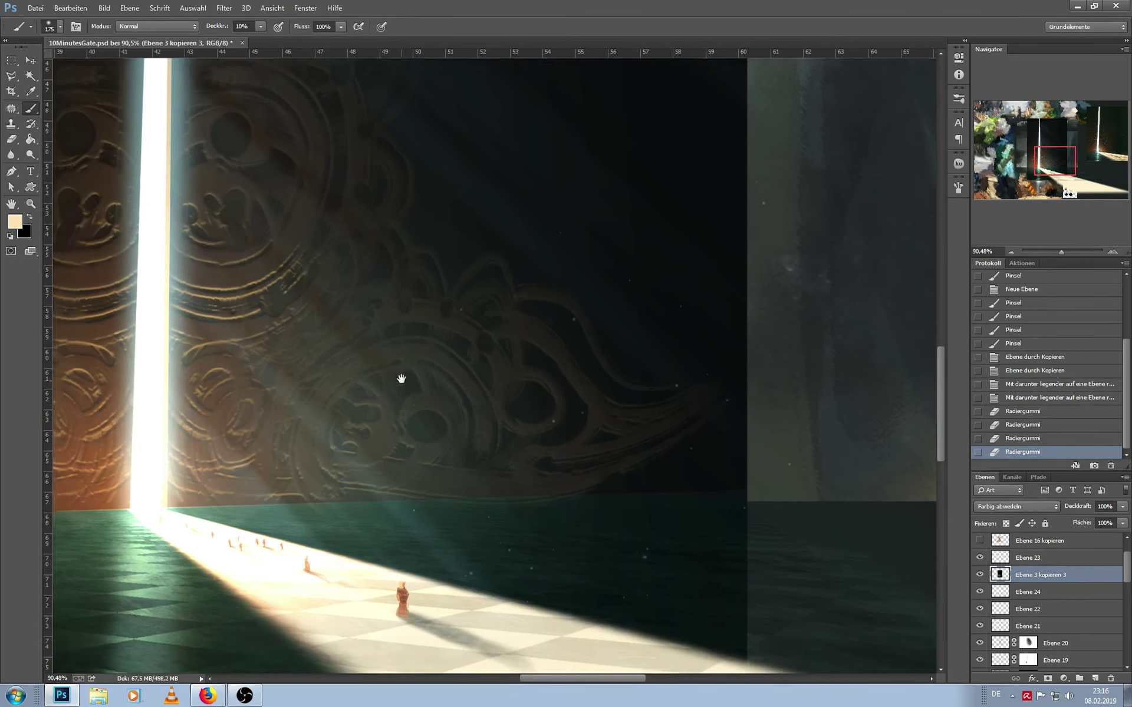
Dab warm peach glowing specks across the dark floor at 60% opacity
left_click(641, 543)
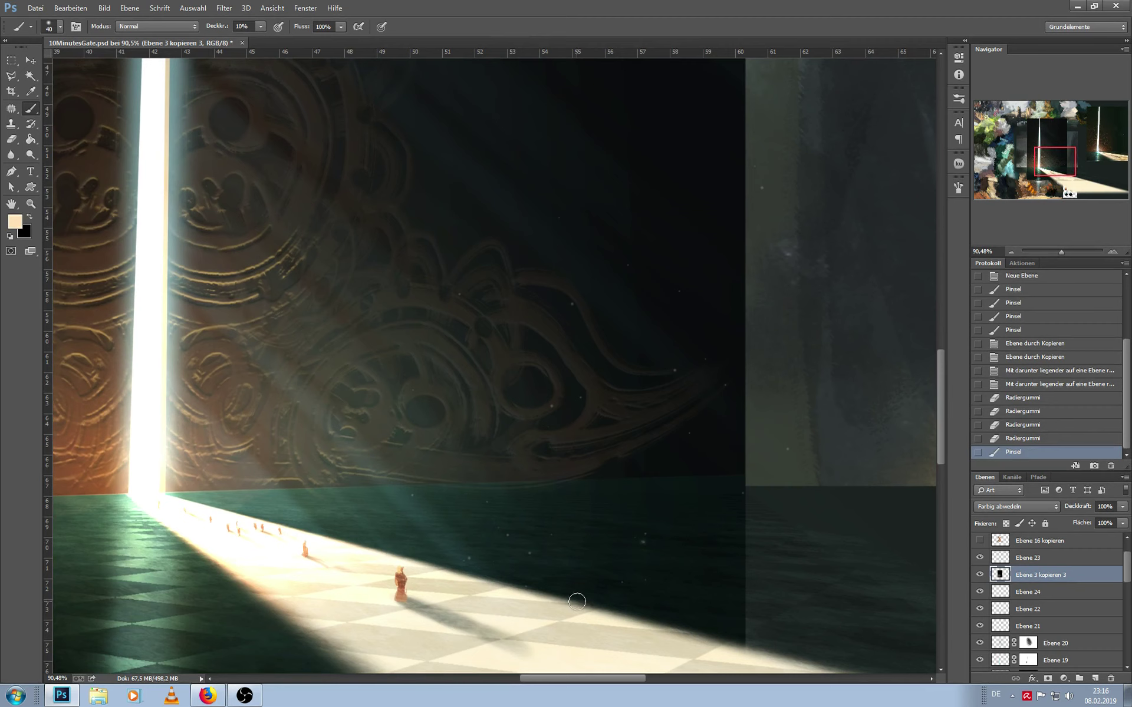
left_click(643, 545)
left_click(642, 545)
left_click(633, 607)
key("6")
left_click(510, 540)
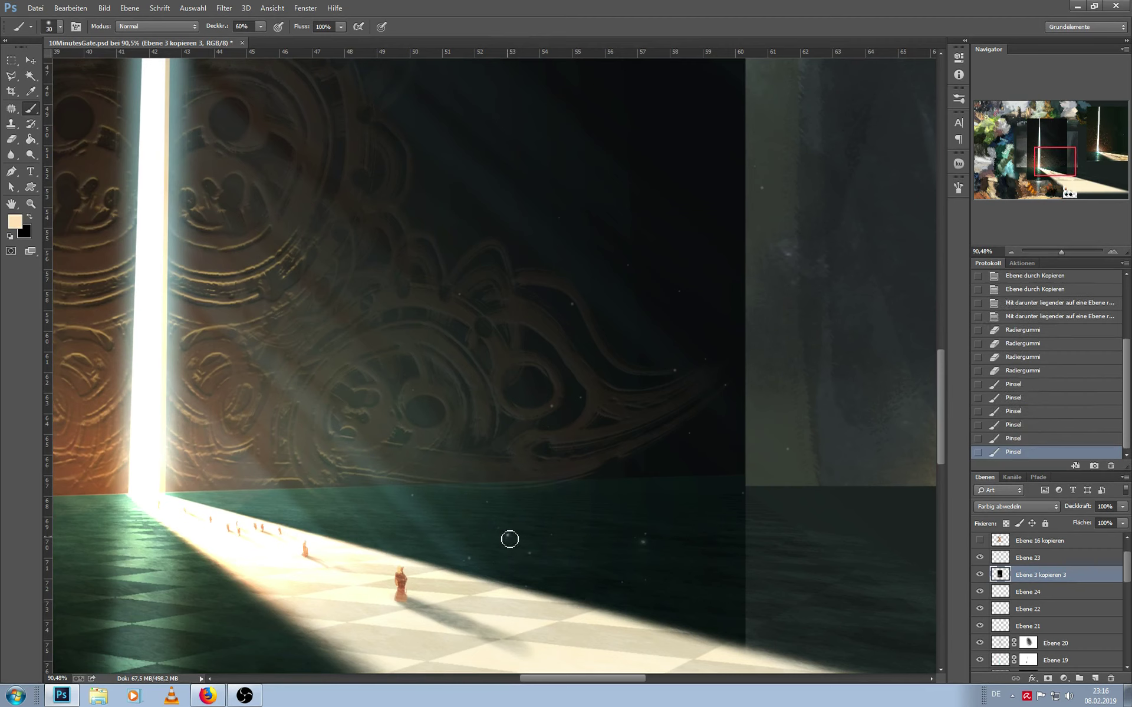
left_click(483, 559)
left_click(490, 506)
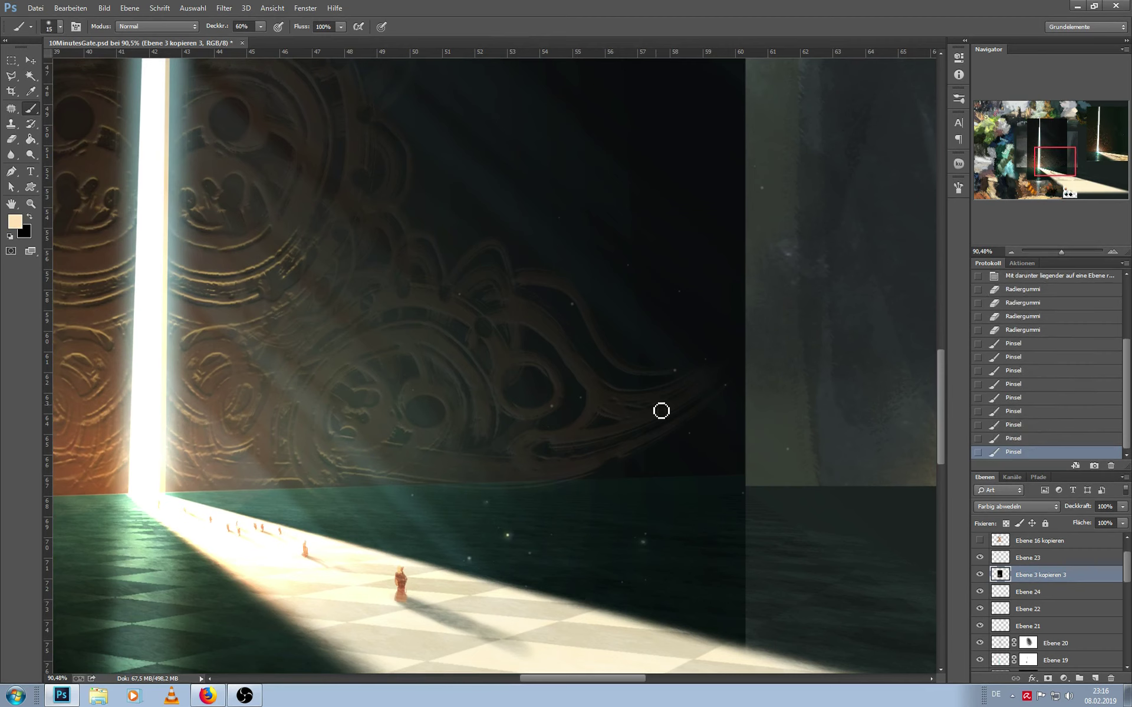
Add more peach glowing specks around the gate ornament, then zoom out to the whole painting
left_click(679, 377)
left_click(686, 303)
key("bracketright")
key("bracketright")
key("bracketright")
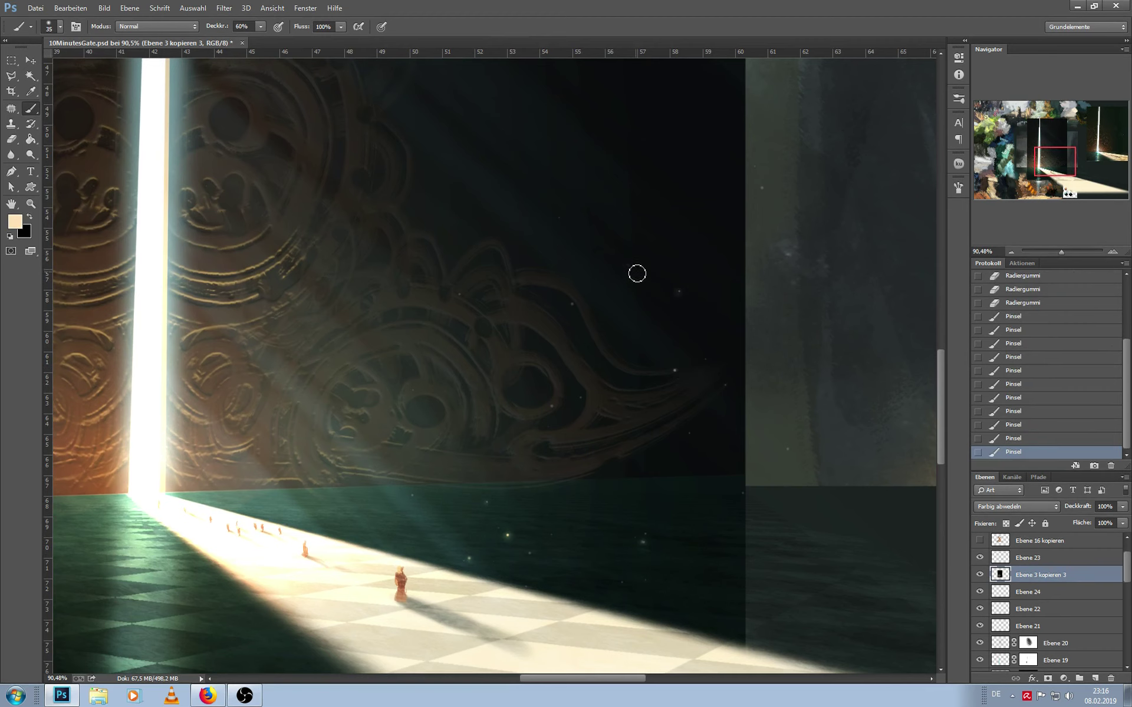
left_click(626, 265)
left_click(707, 348)
key("bracketleft")
left_click_drag(1060, 251, 1053, 252)
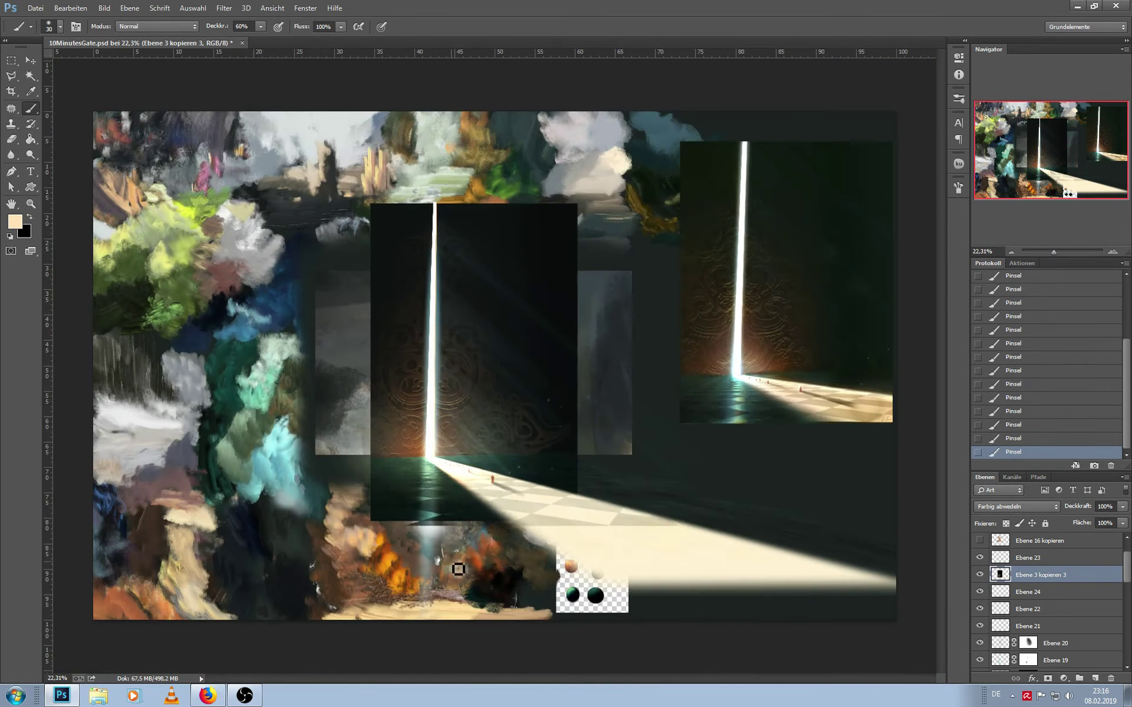